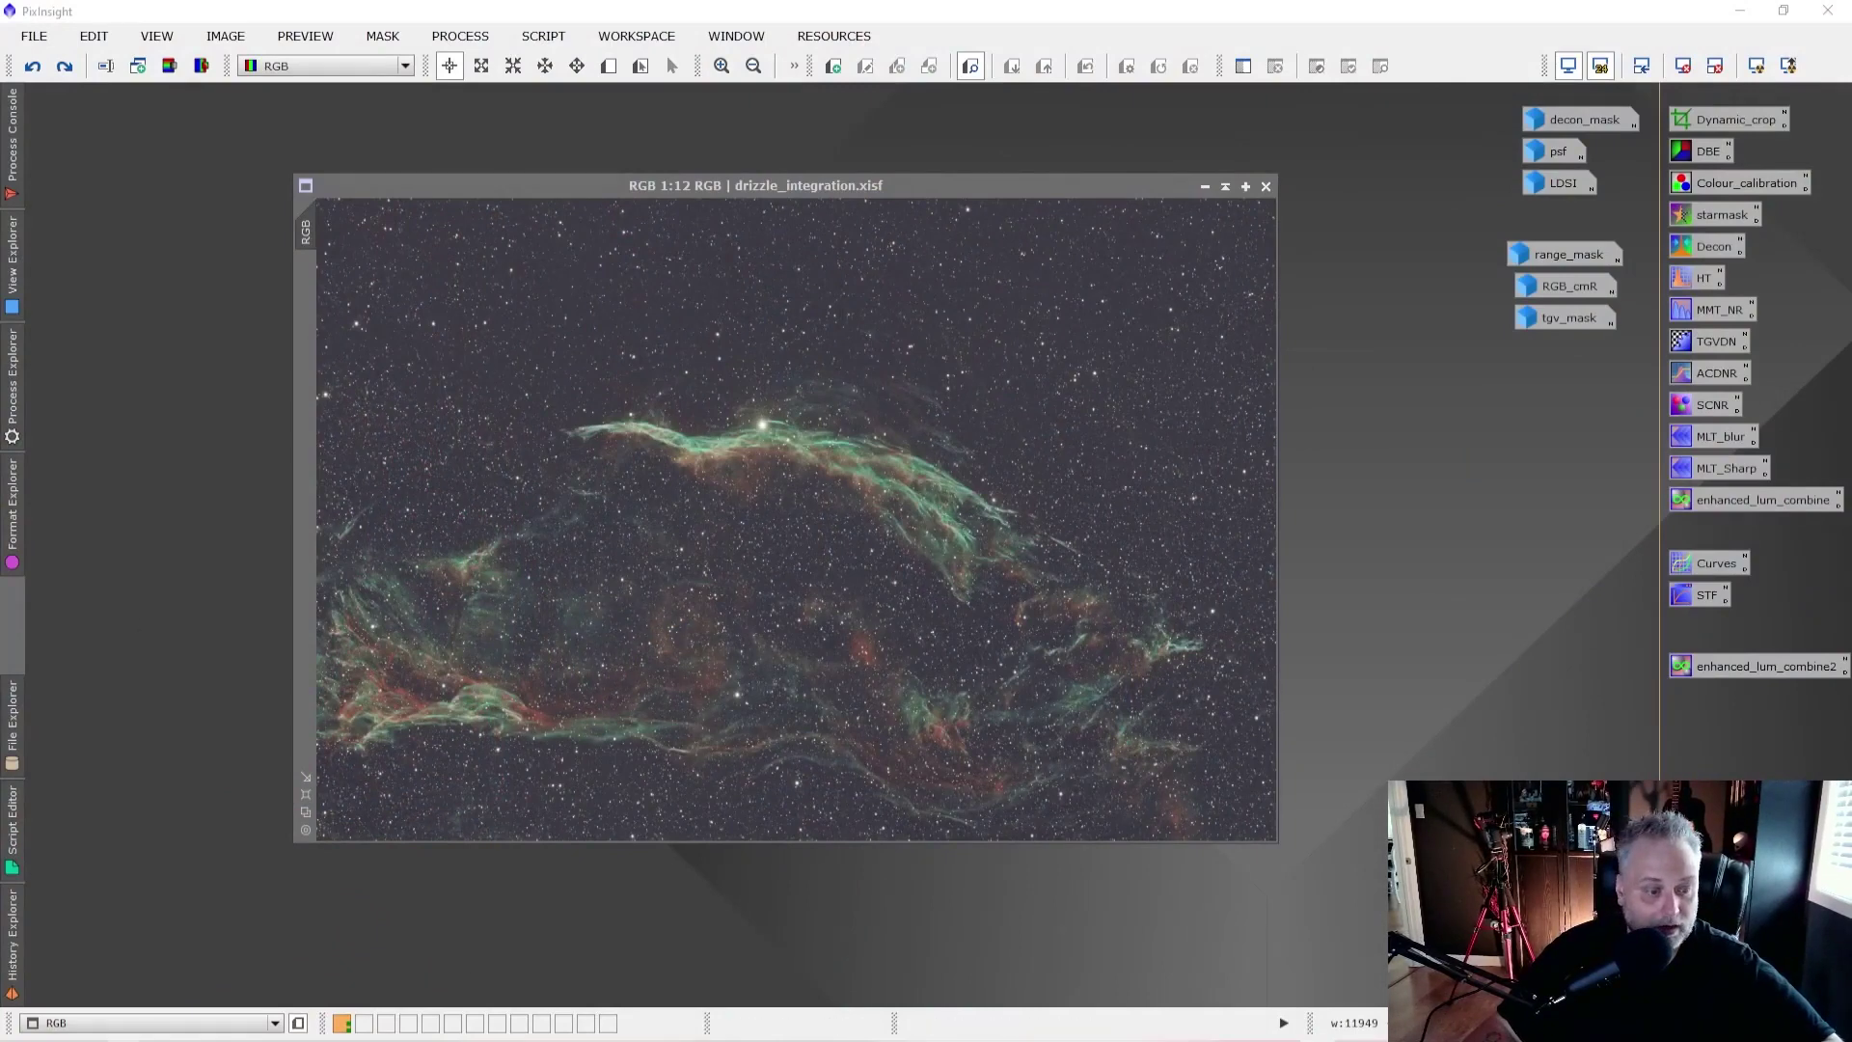
Step: Switch to the browser and skim the PixInsight Sharpening article down and back up
key(alt+Tab)
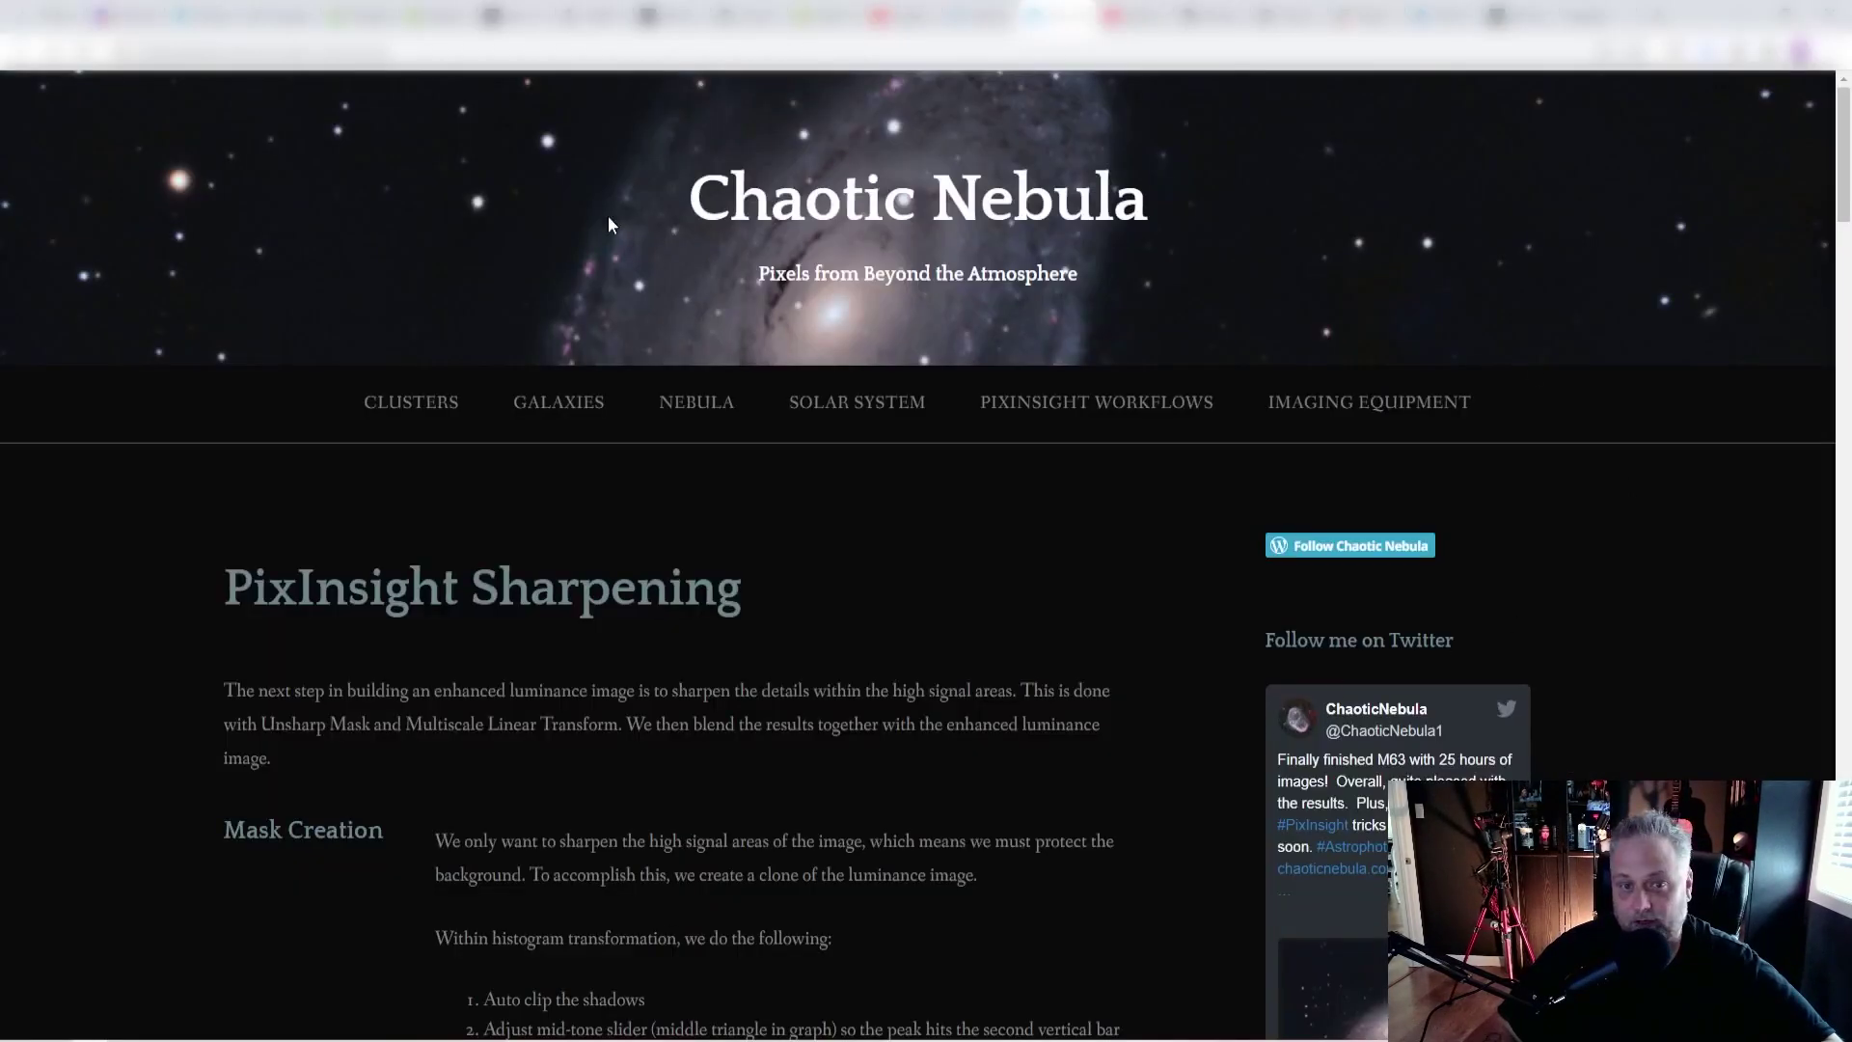
scroll(1770, 628, down, 20)
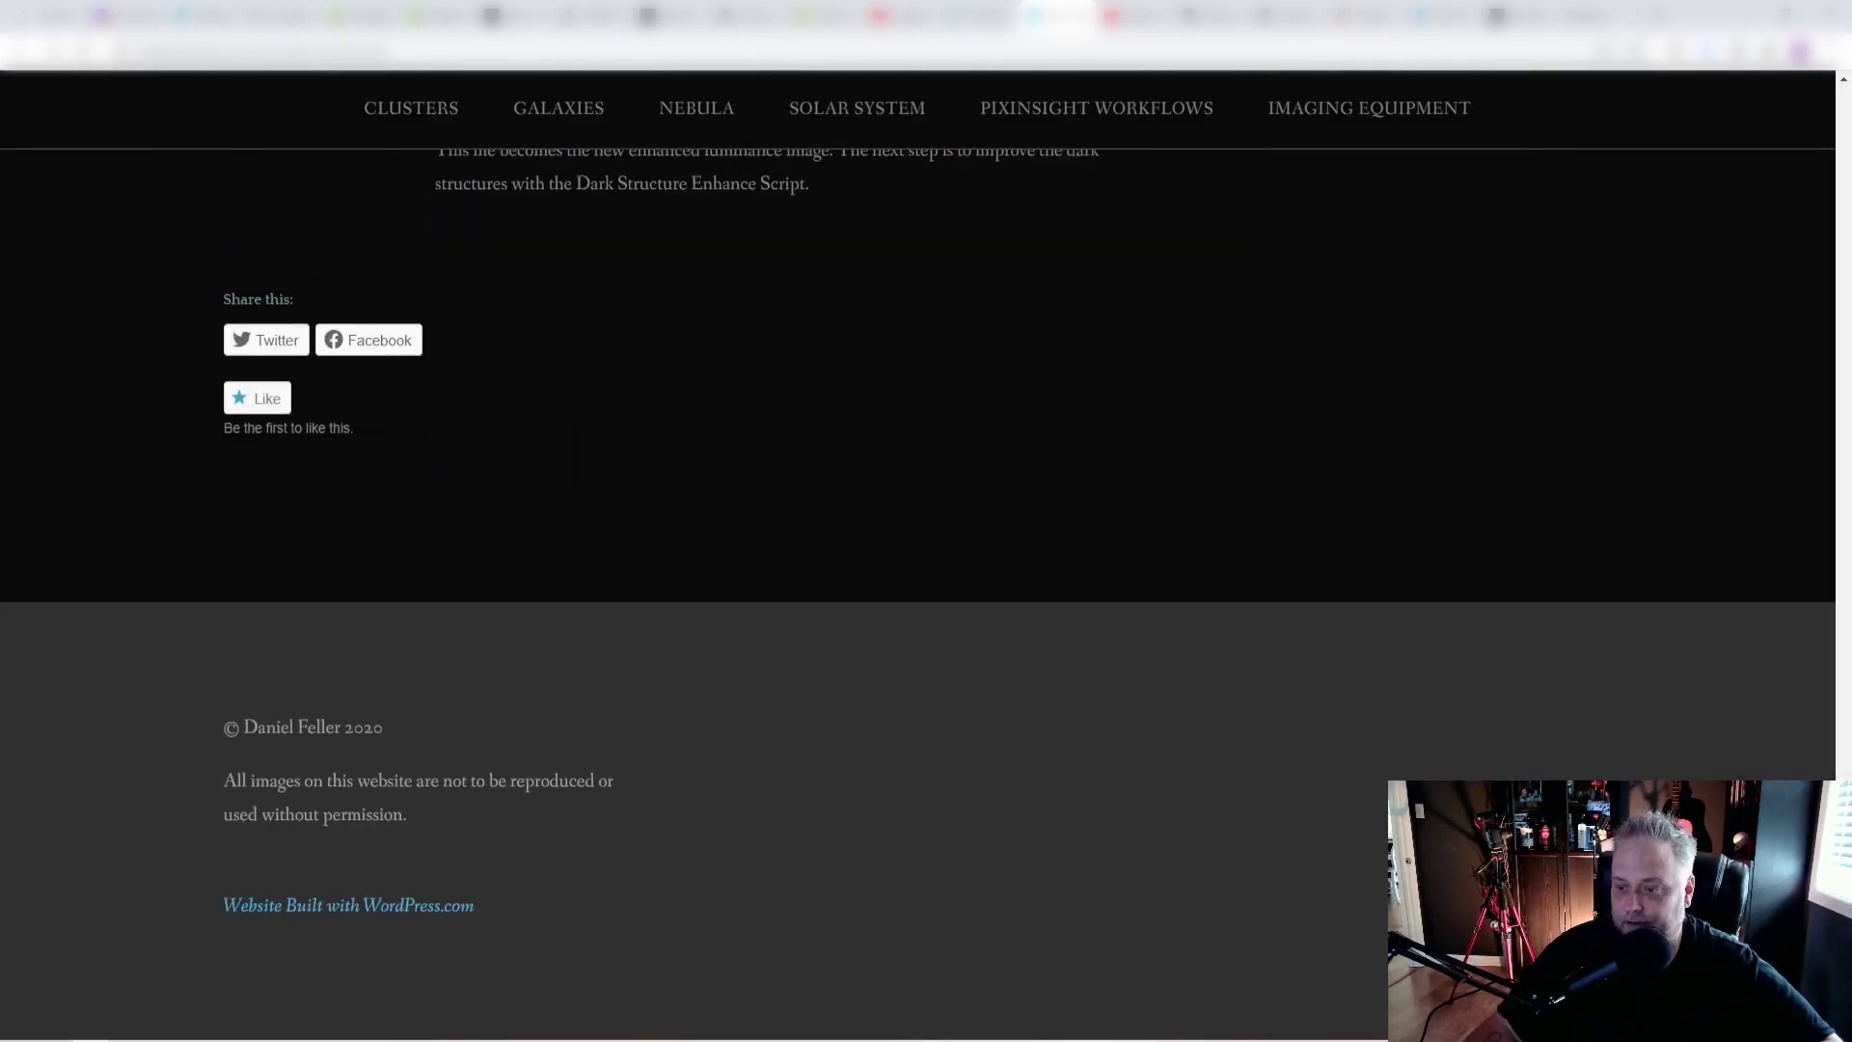
scroll(1842, 371, up, 15)
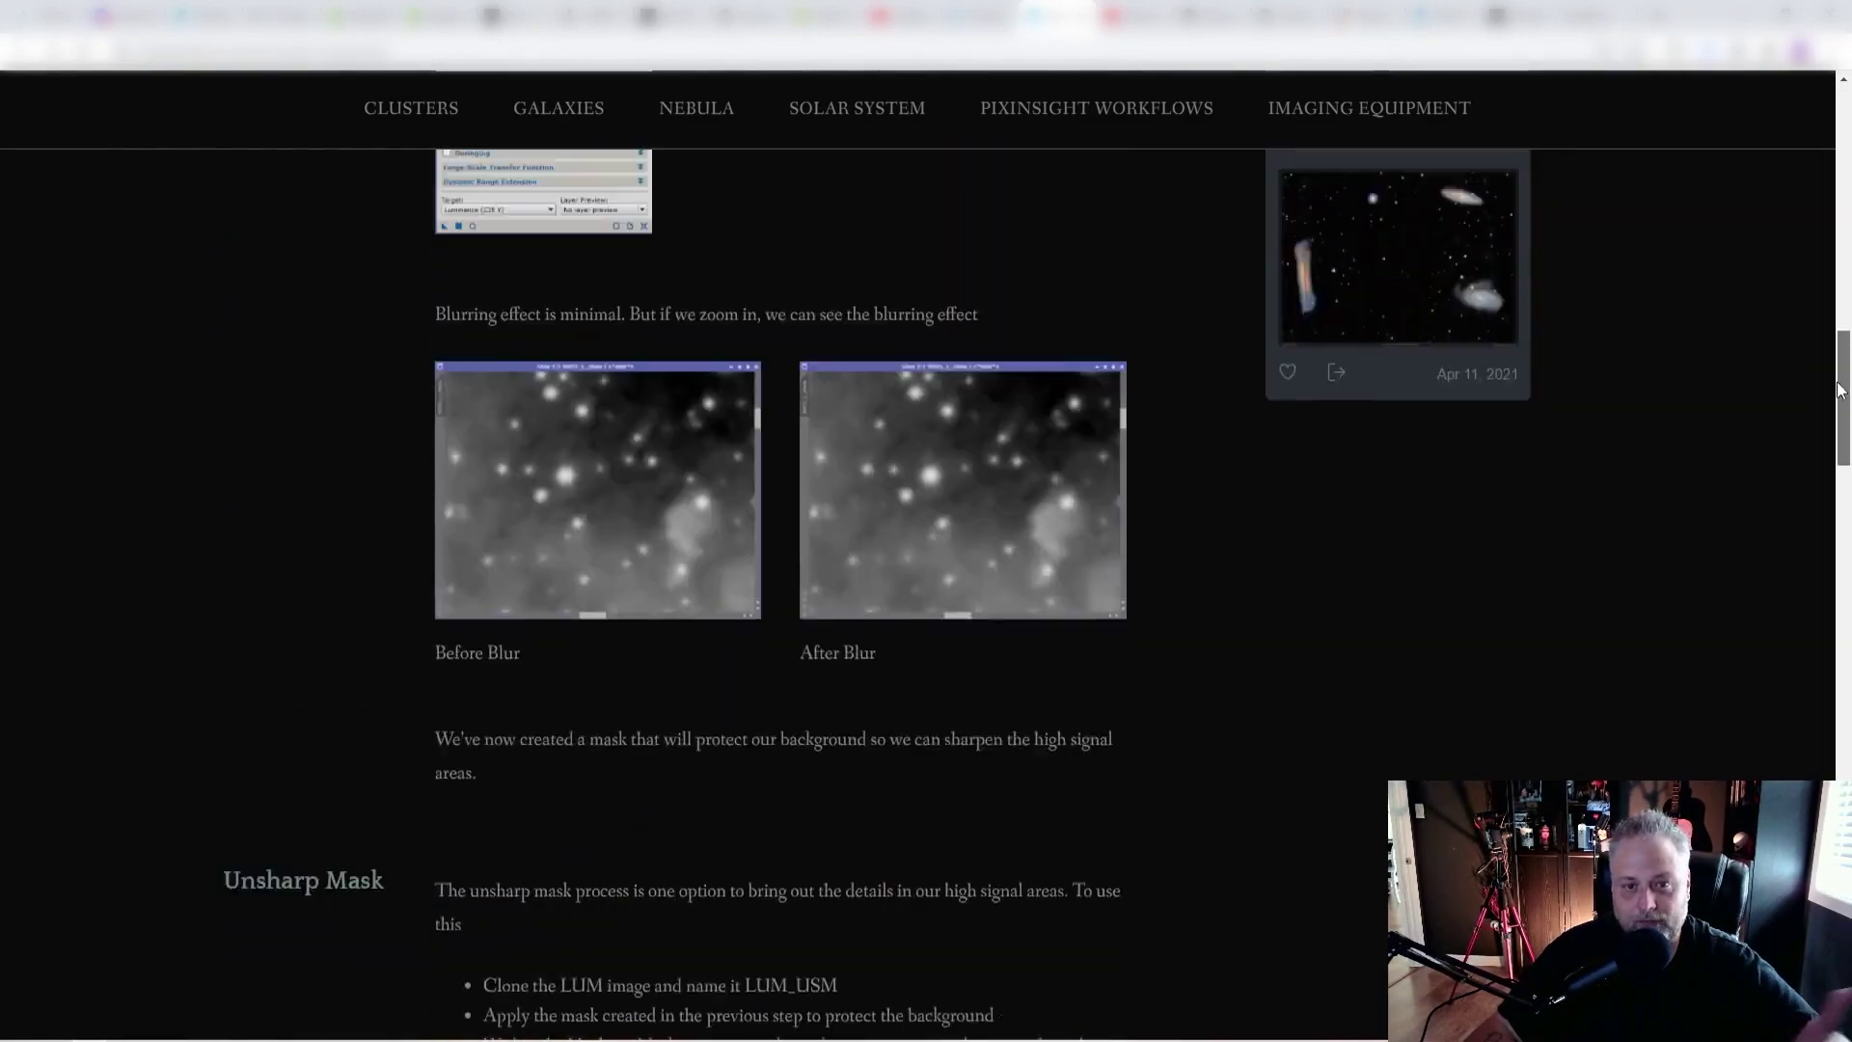
scroll(1842, 371, up, 10)
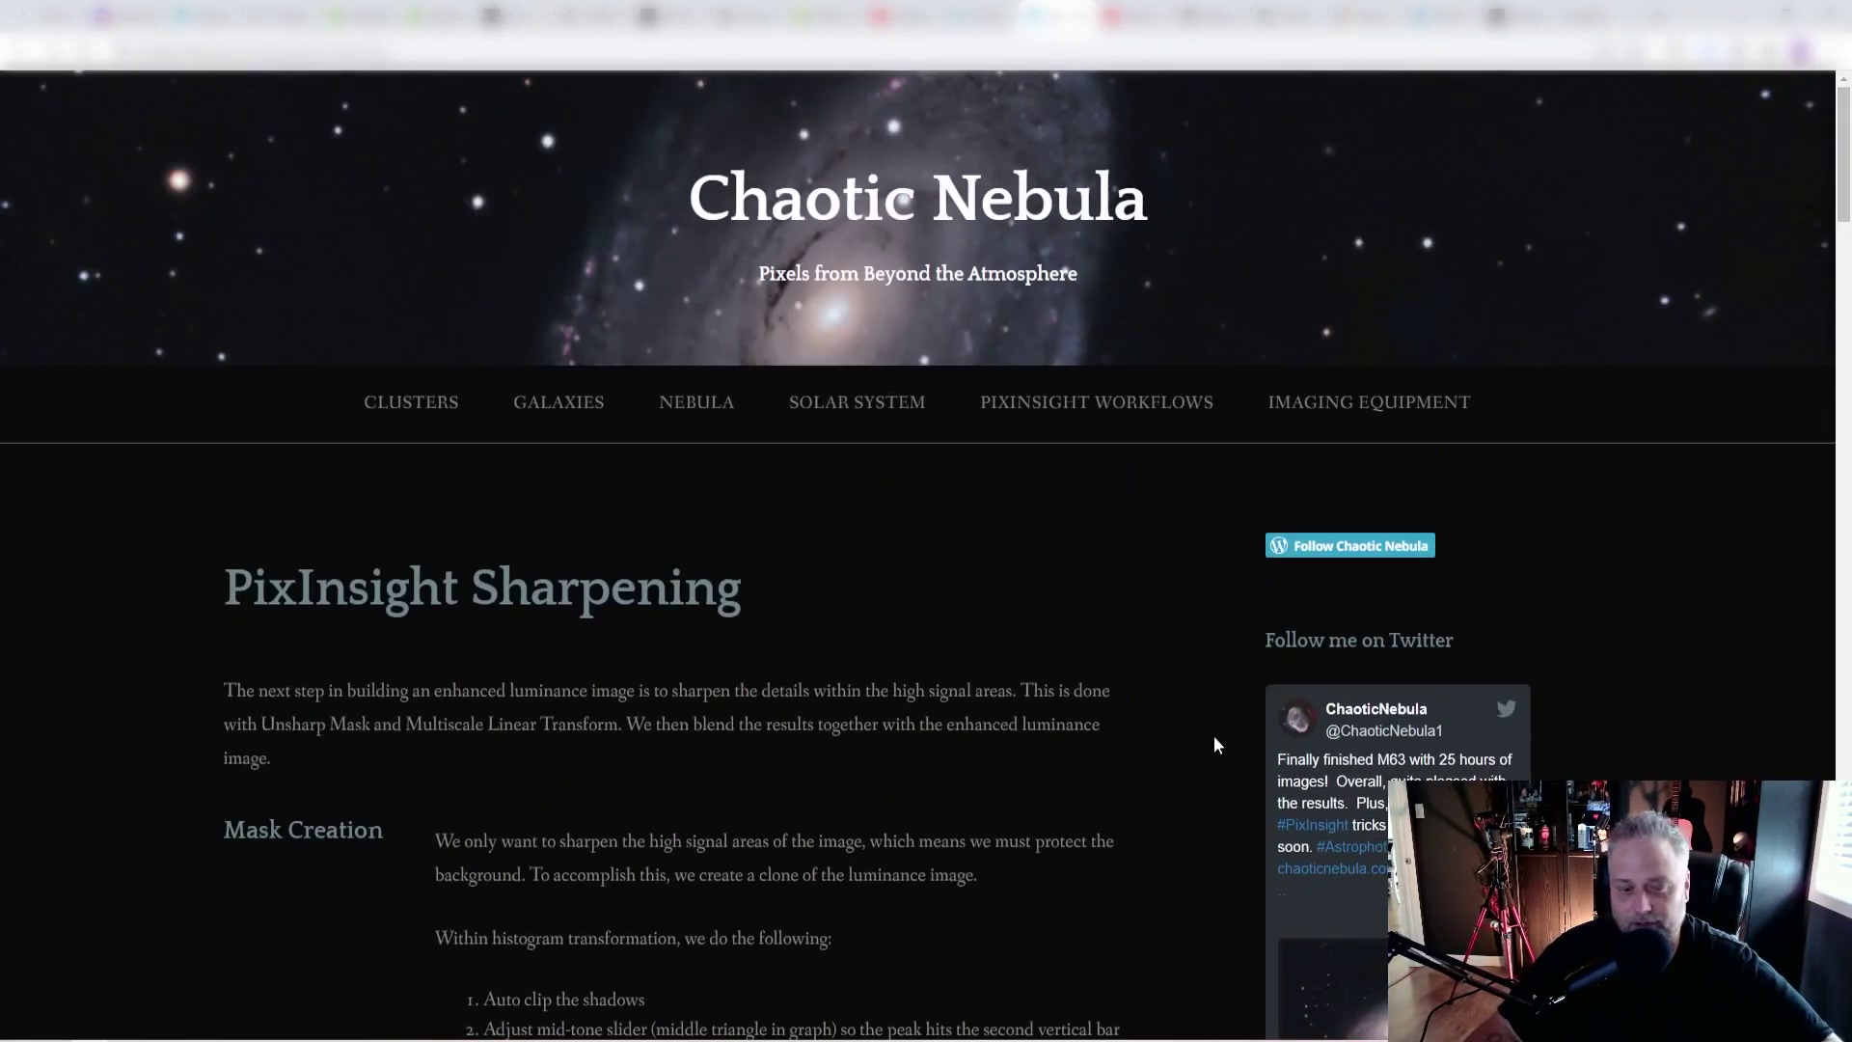
key(alt+Tab)
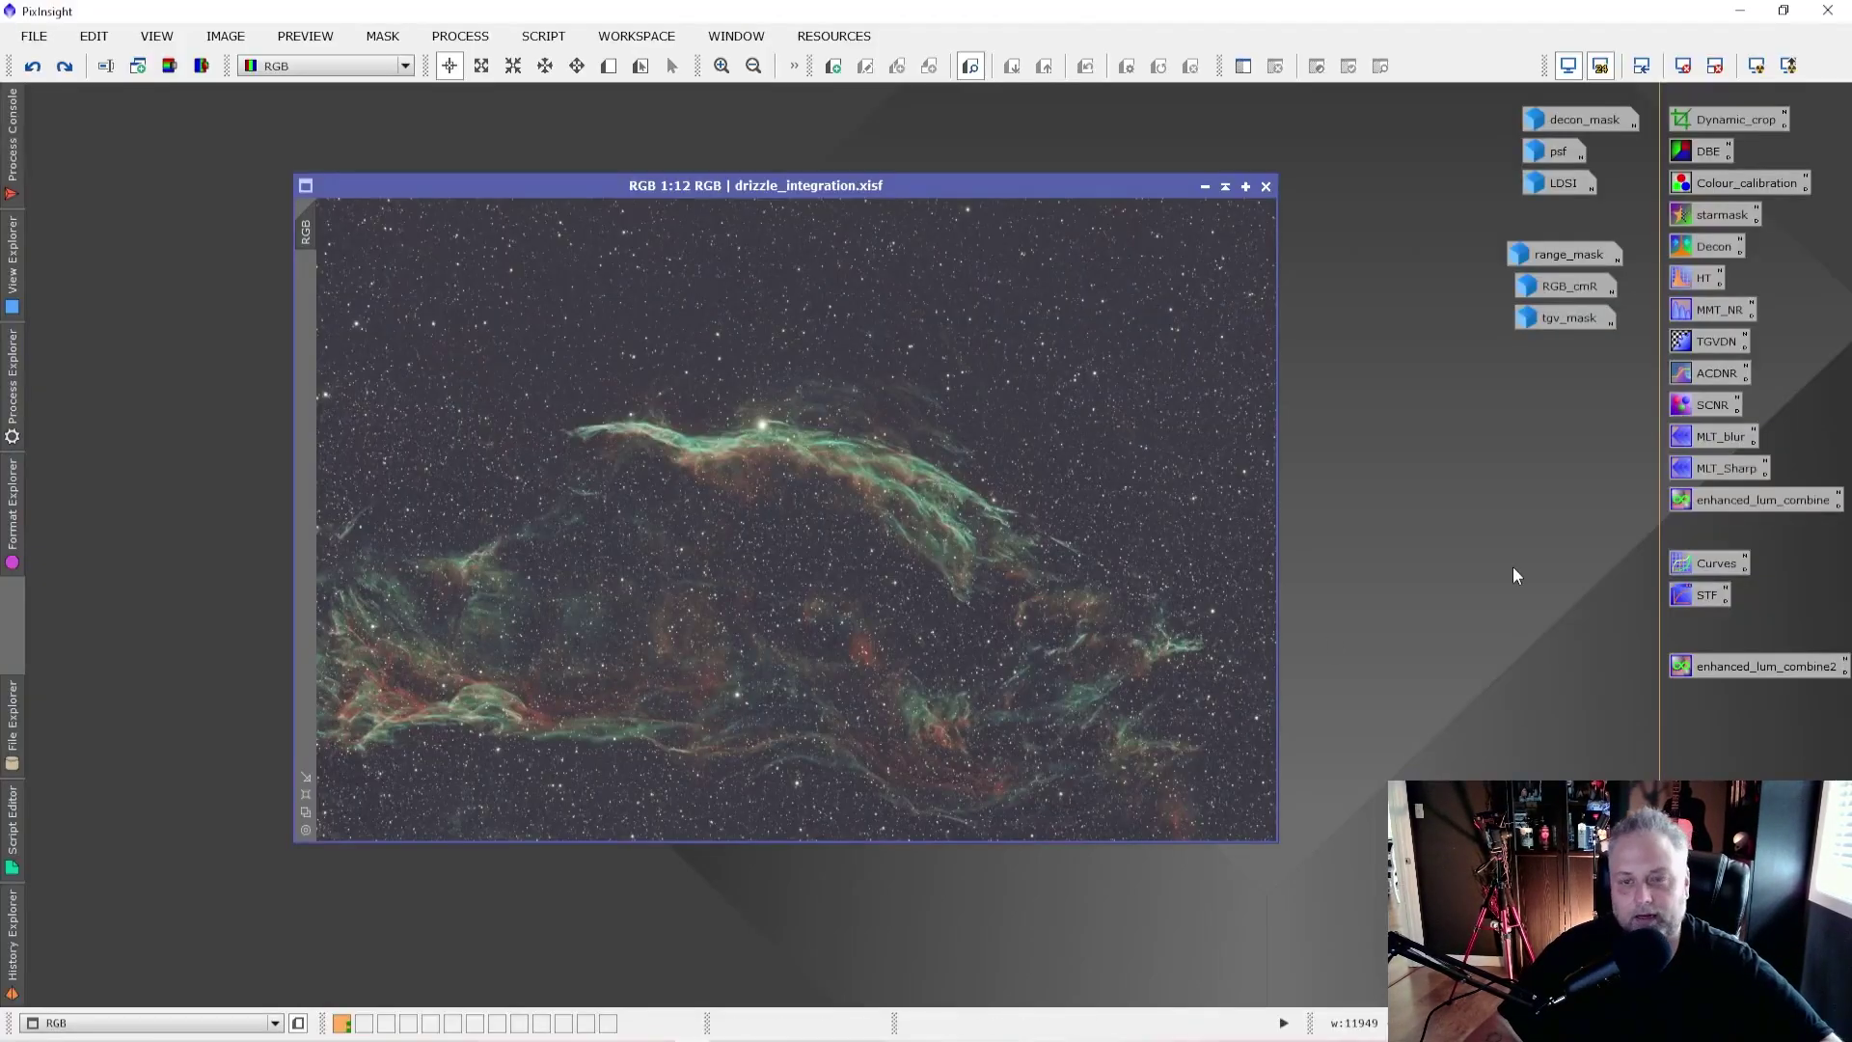
drag(899, 182, 912, 205)
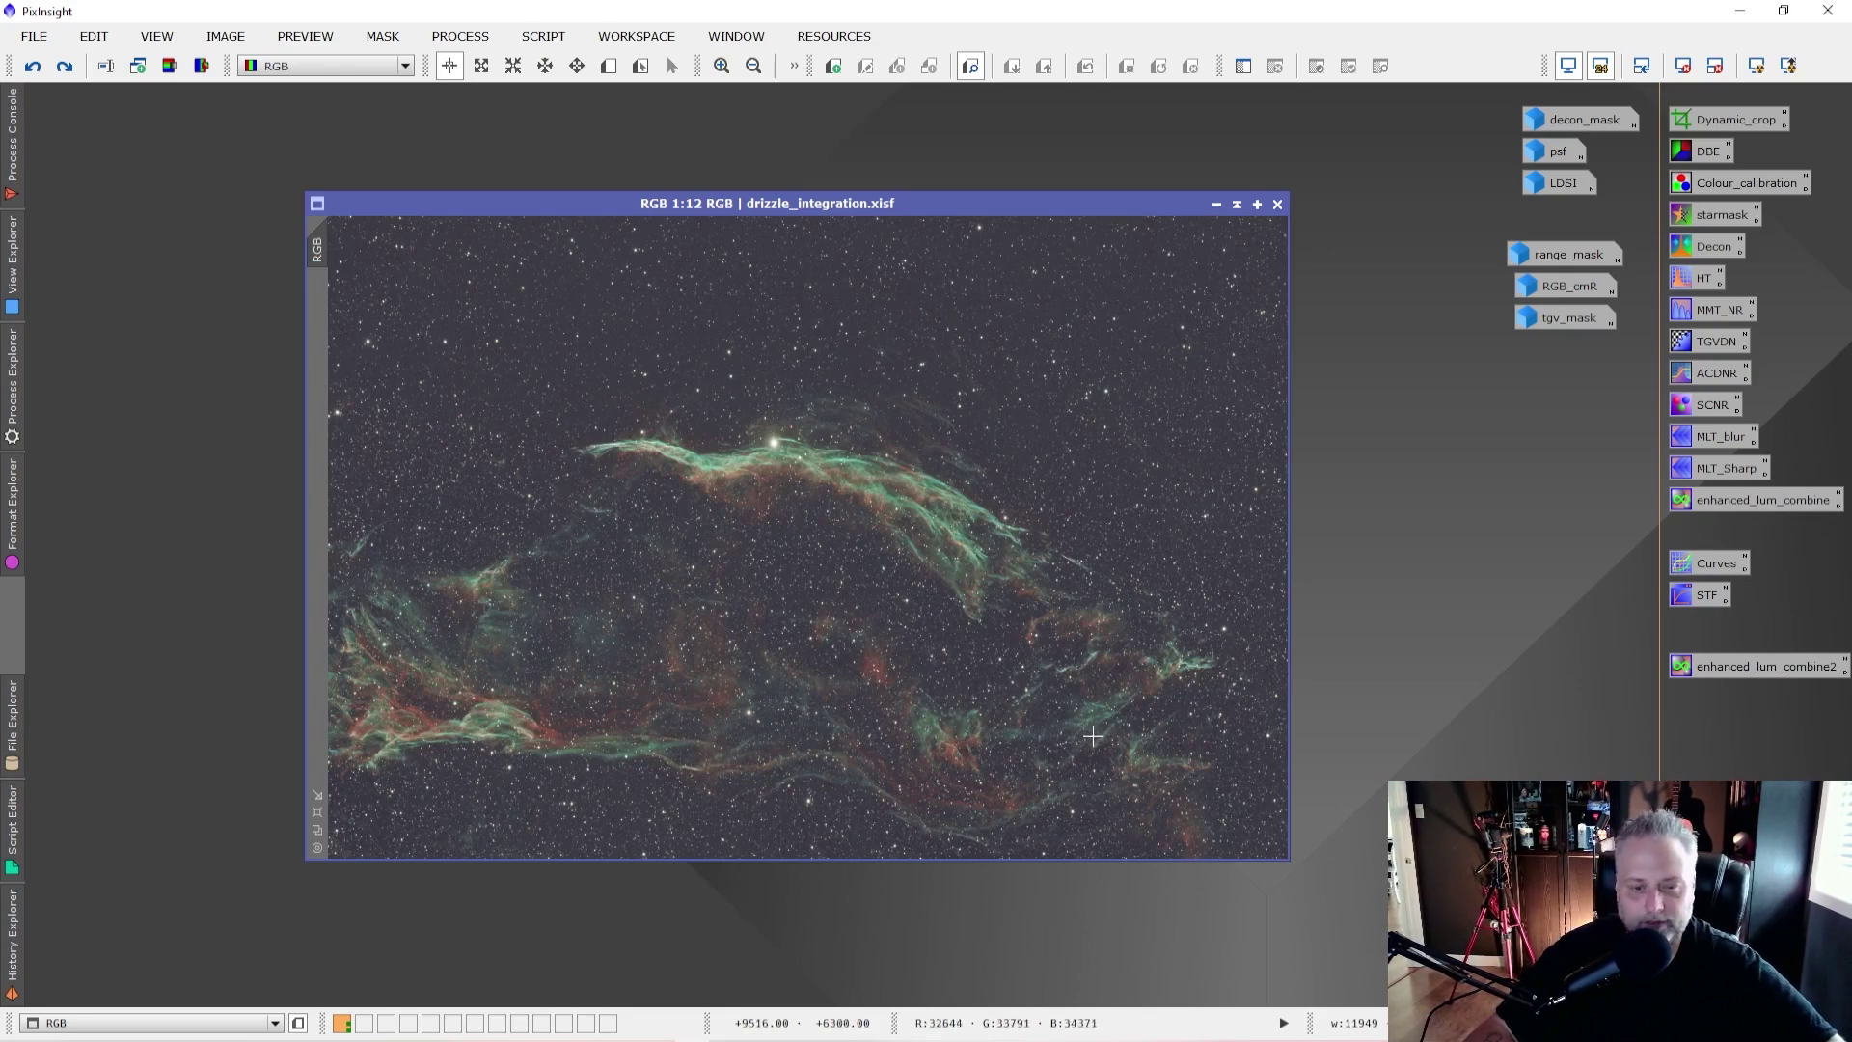
scroll(849, 618, up, 3)
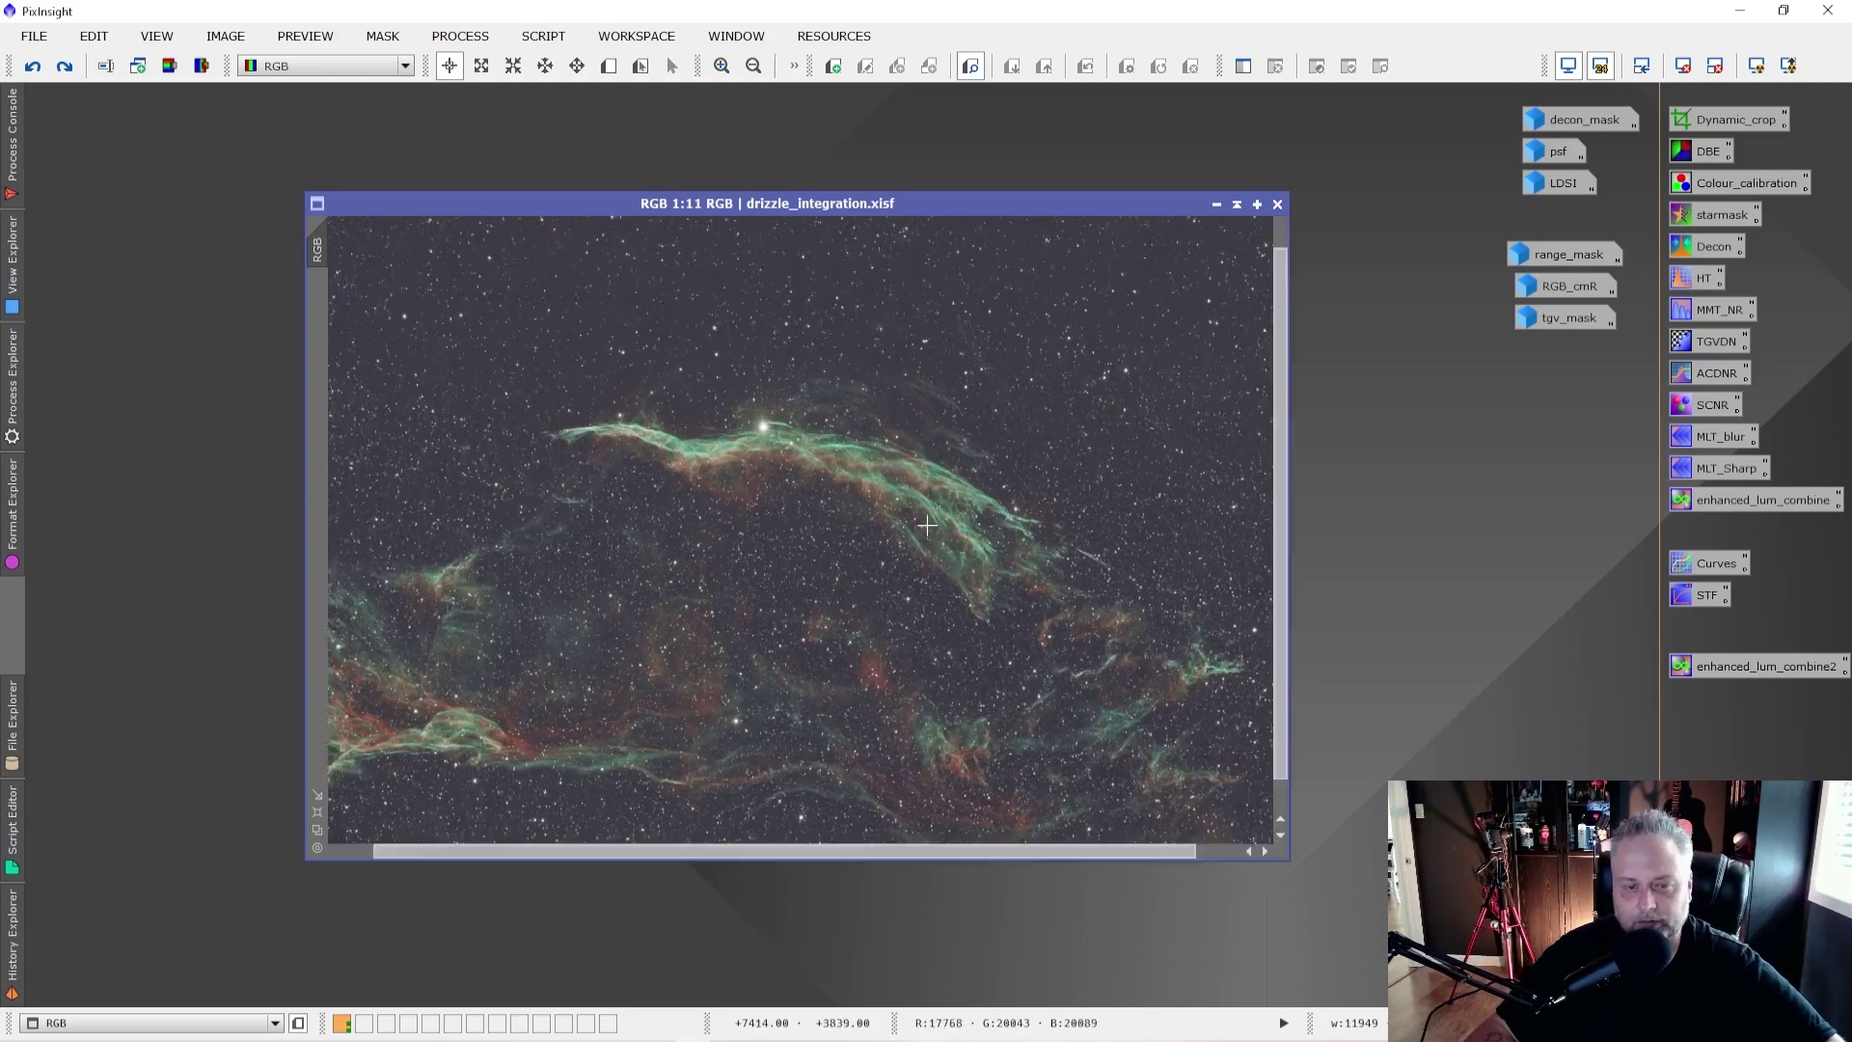
scroll(925, 525, up, 1)
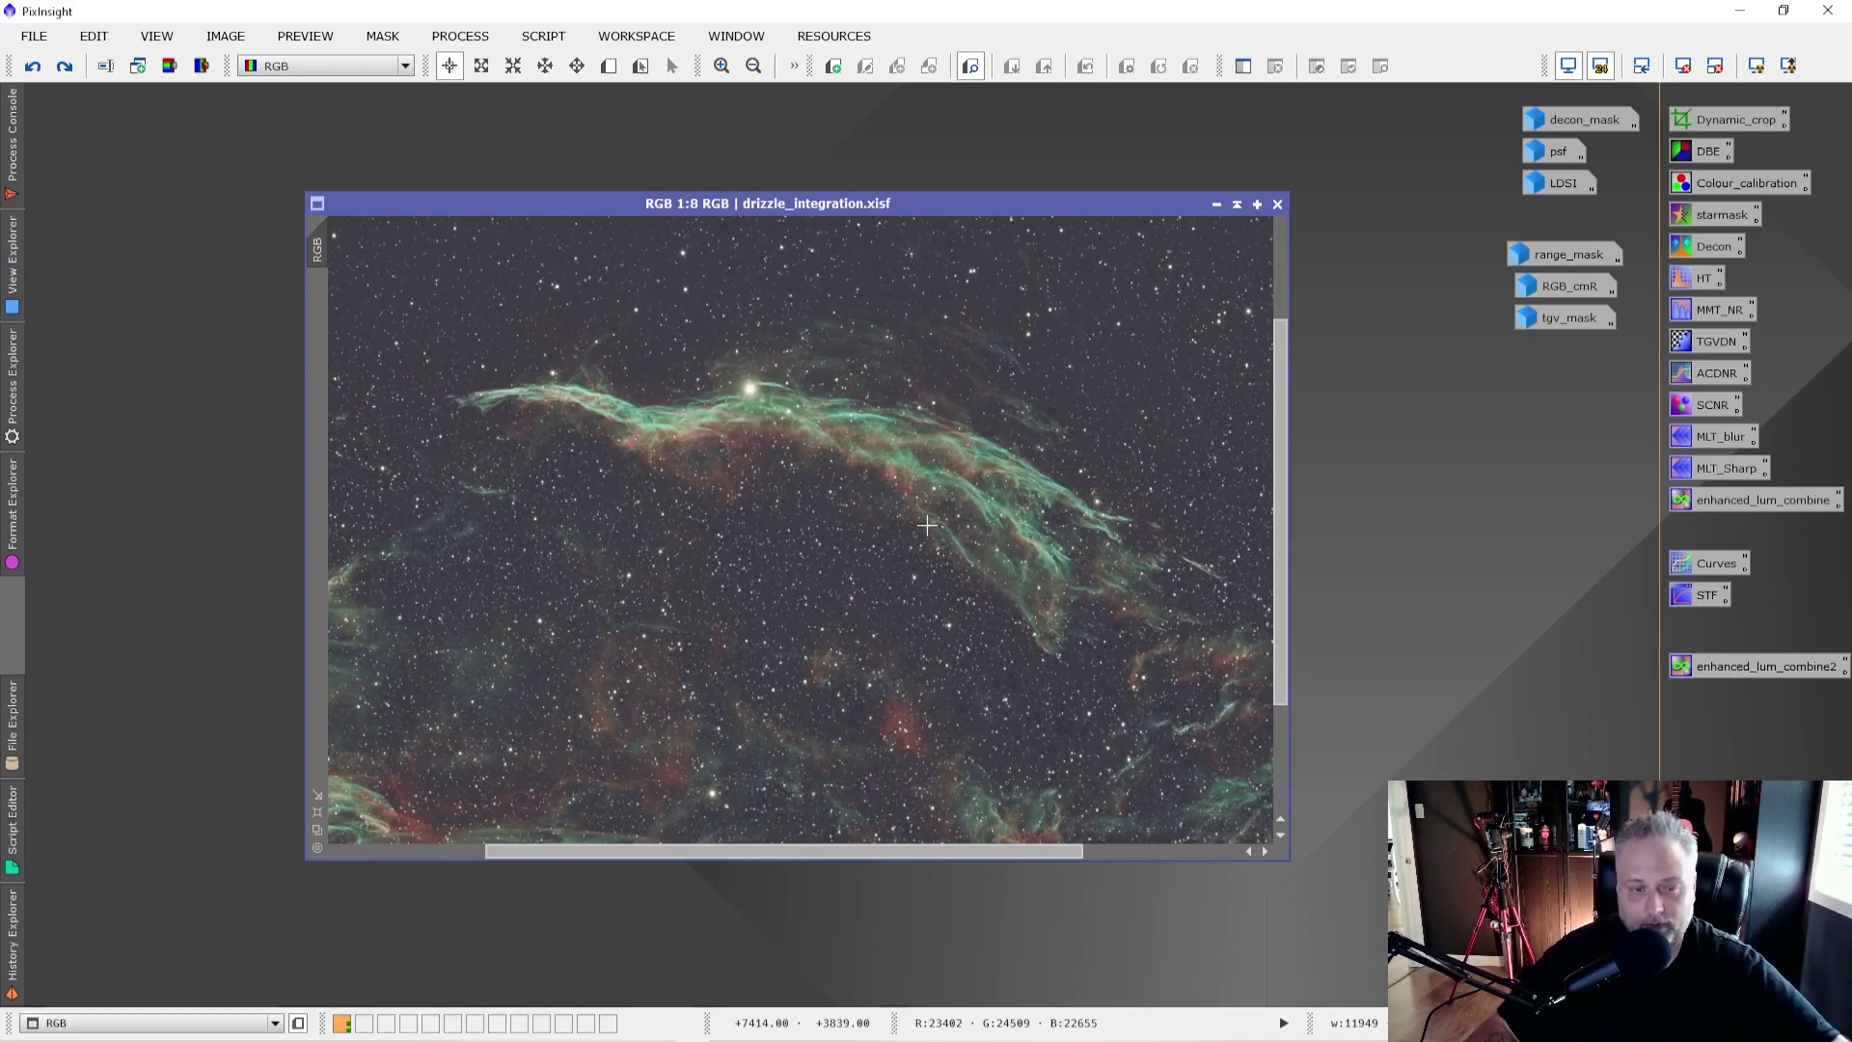
scroll(926, 525, down, 4)
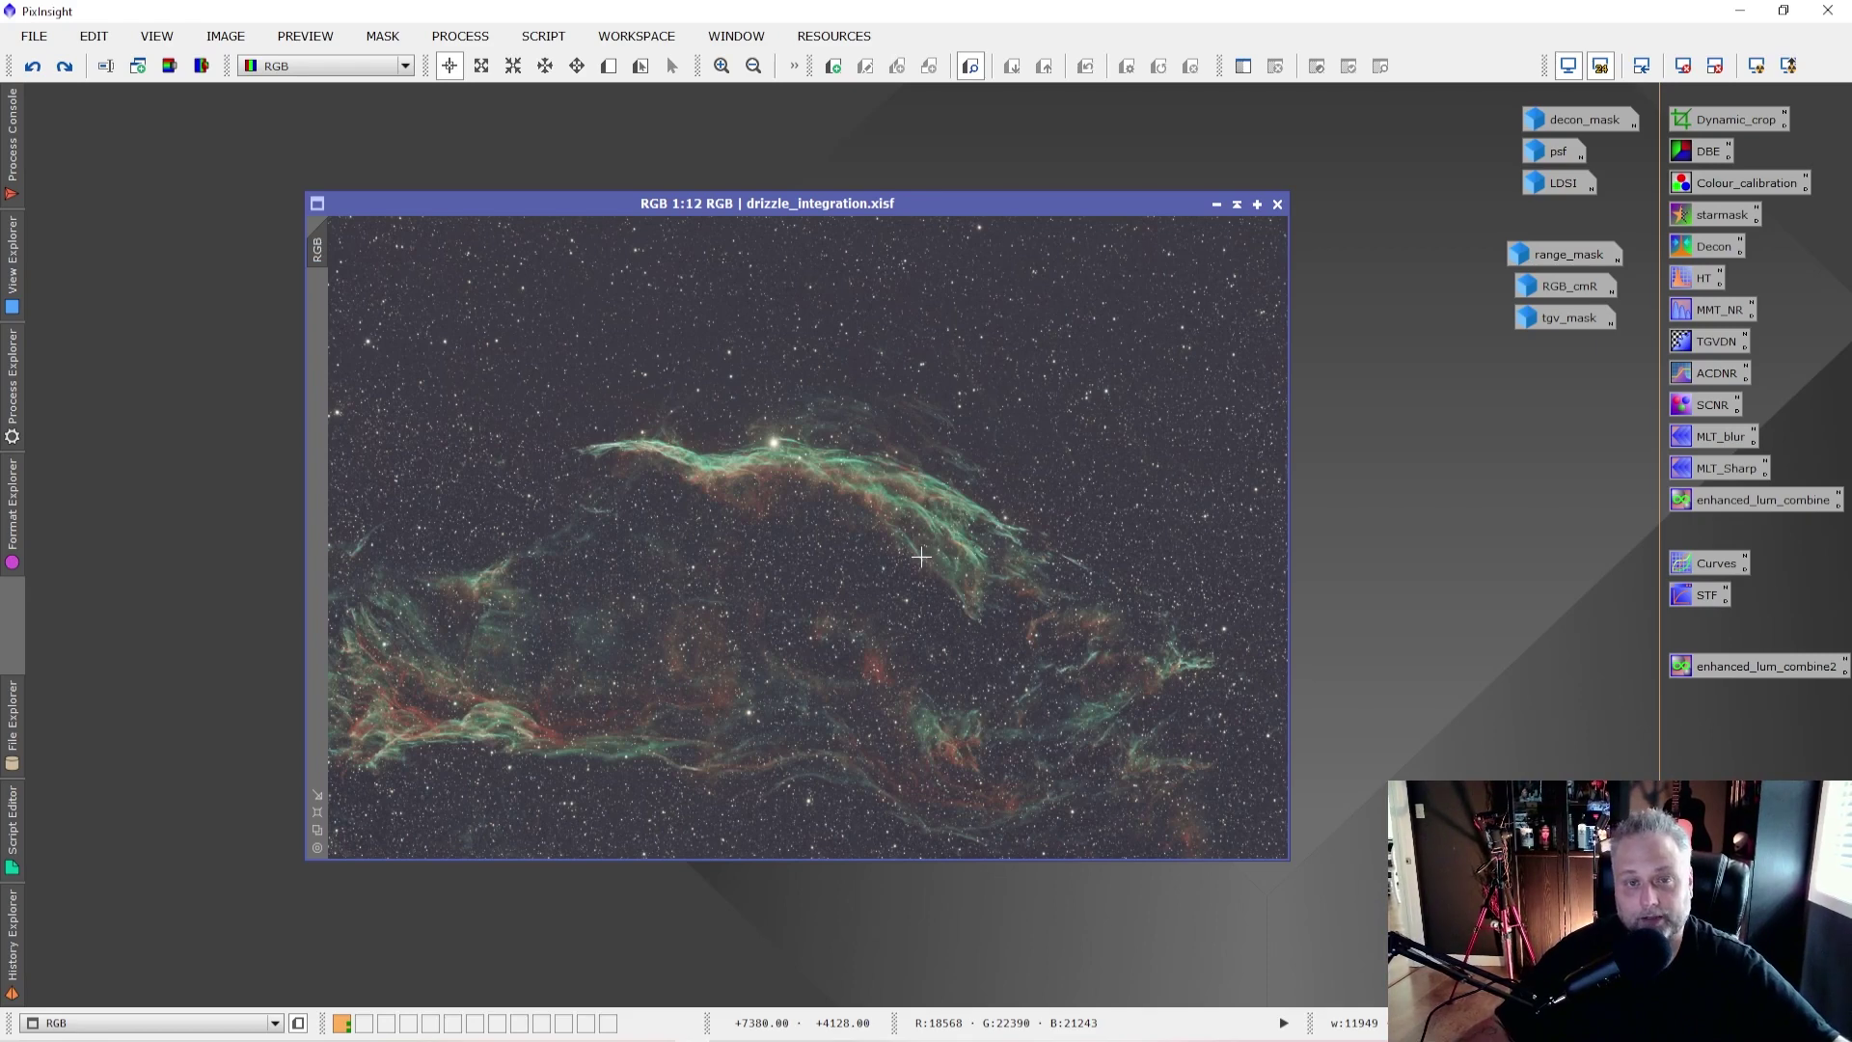
drag(842, 206, 853, 209)
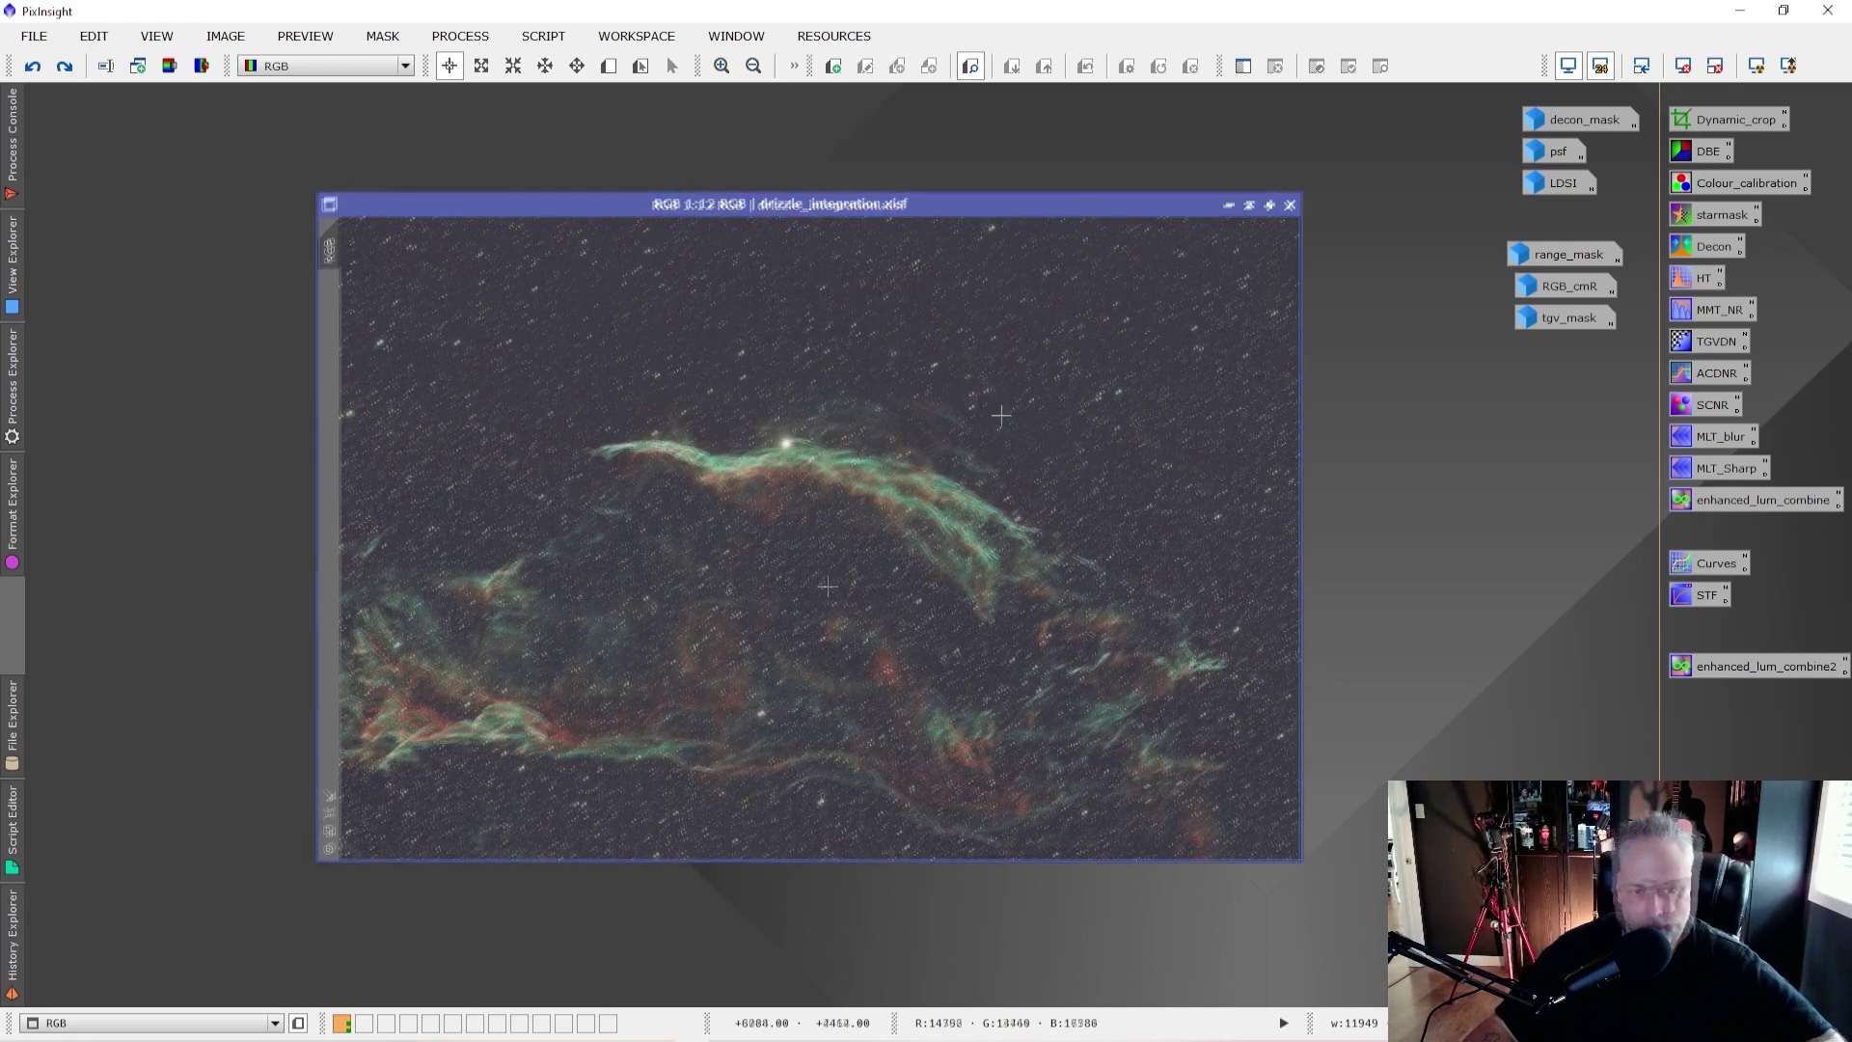
Step: Extract the CIE L* lightness of the colour image as a greyscale image named lum
click(166, 67)
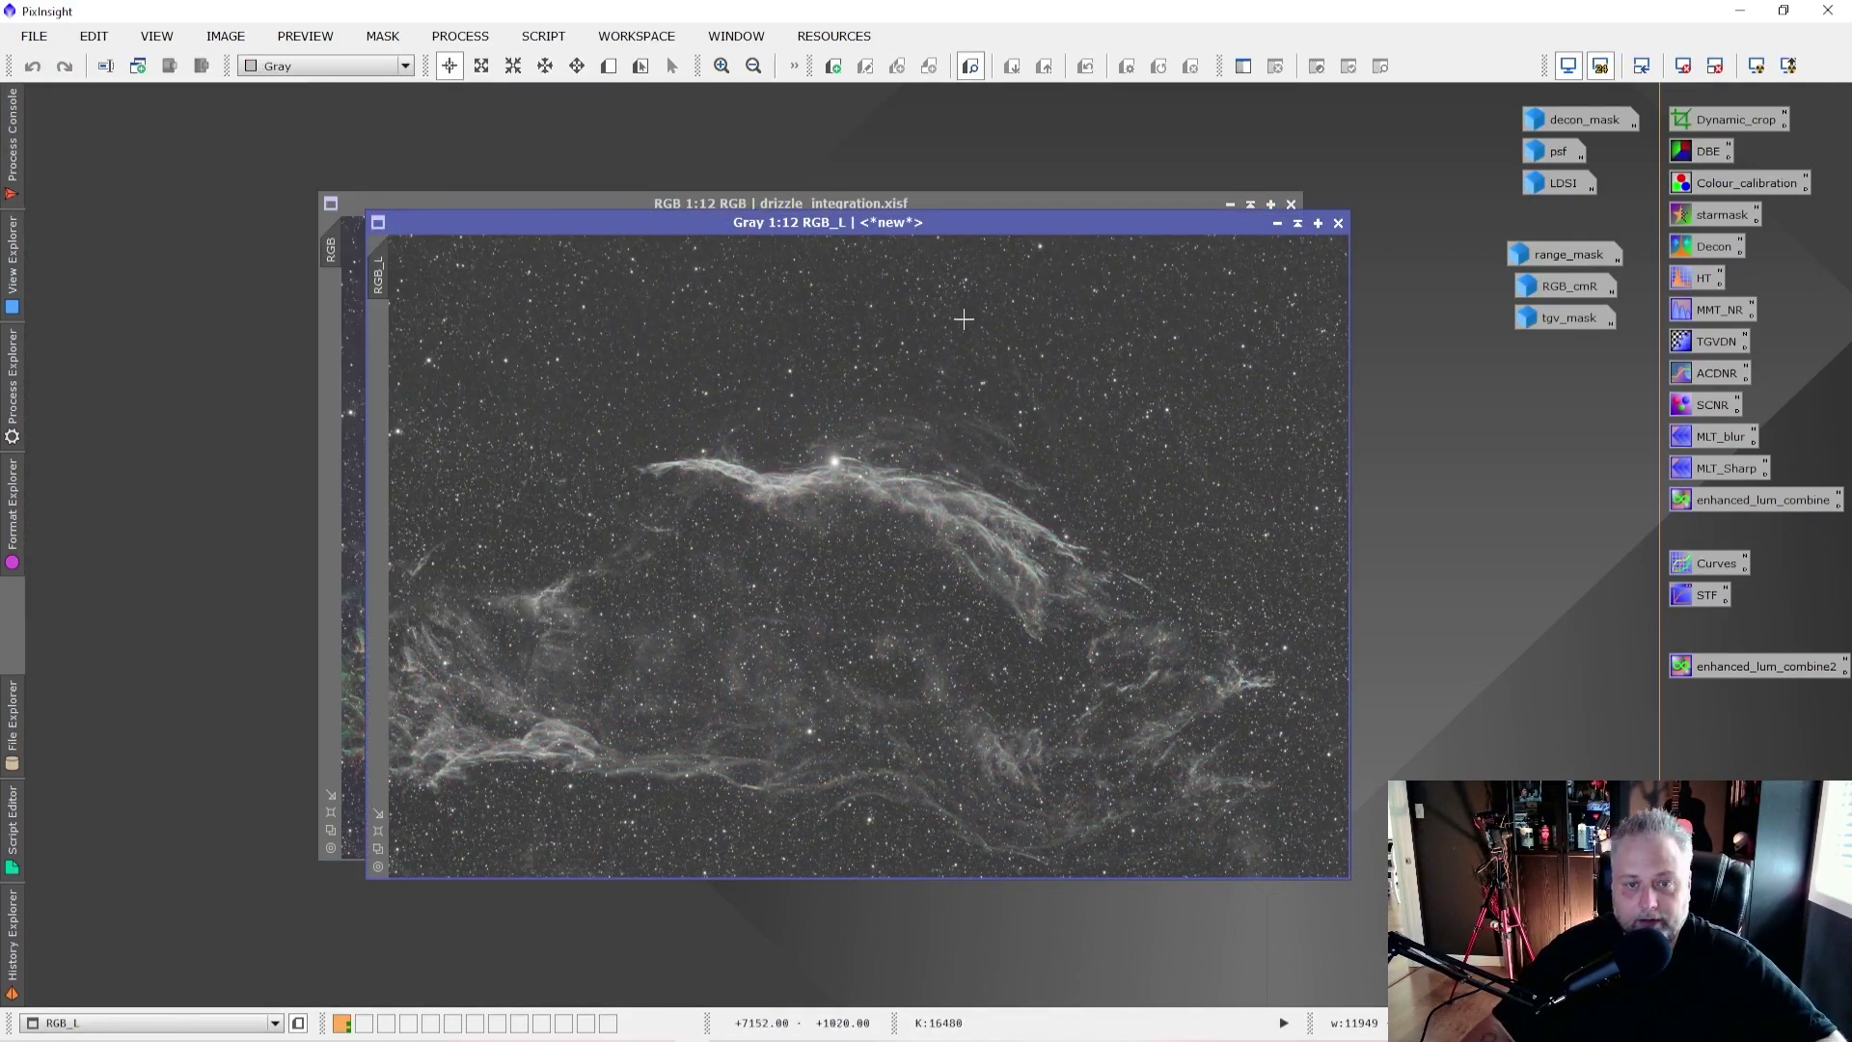
drag(916, 222, 766, 160)
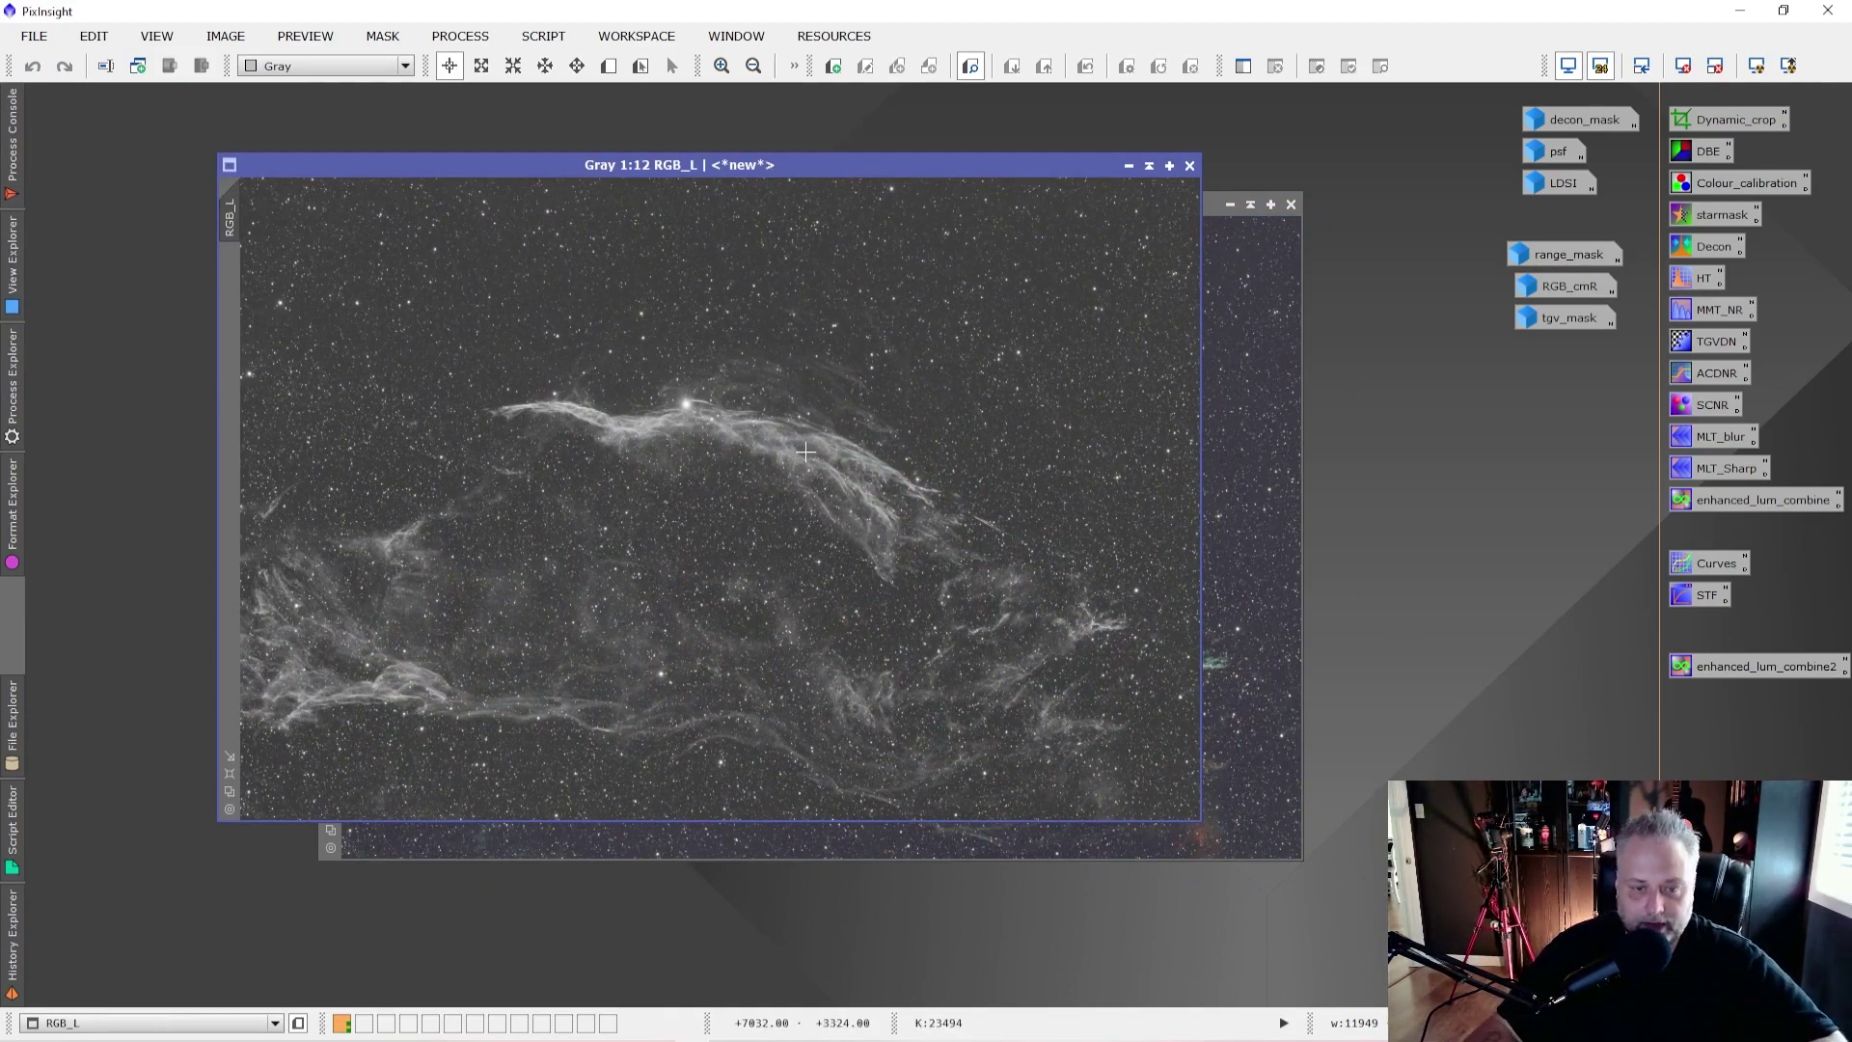
scroll(805, 452, up, 7)
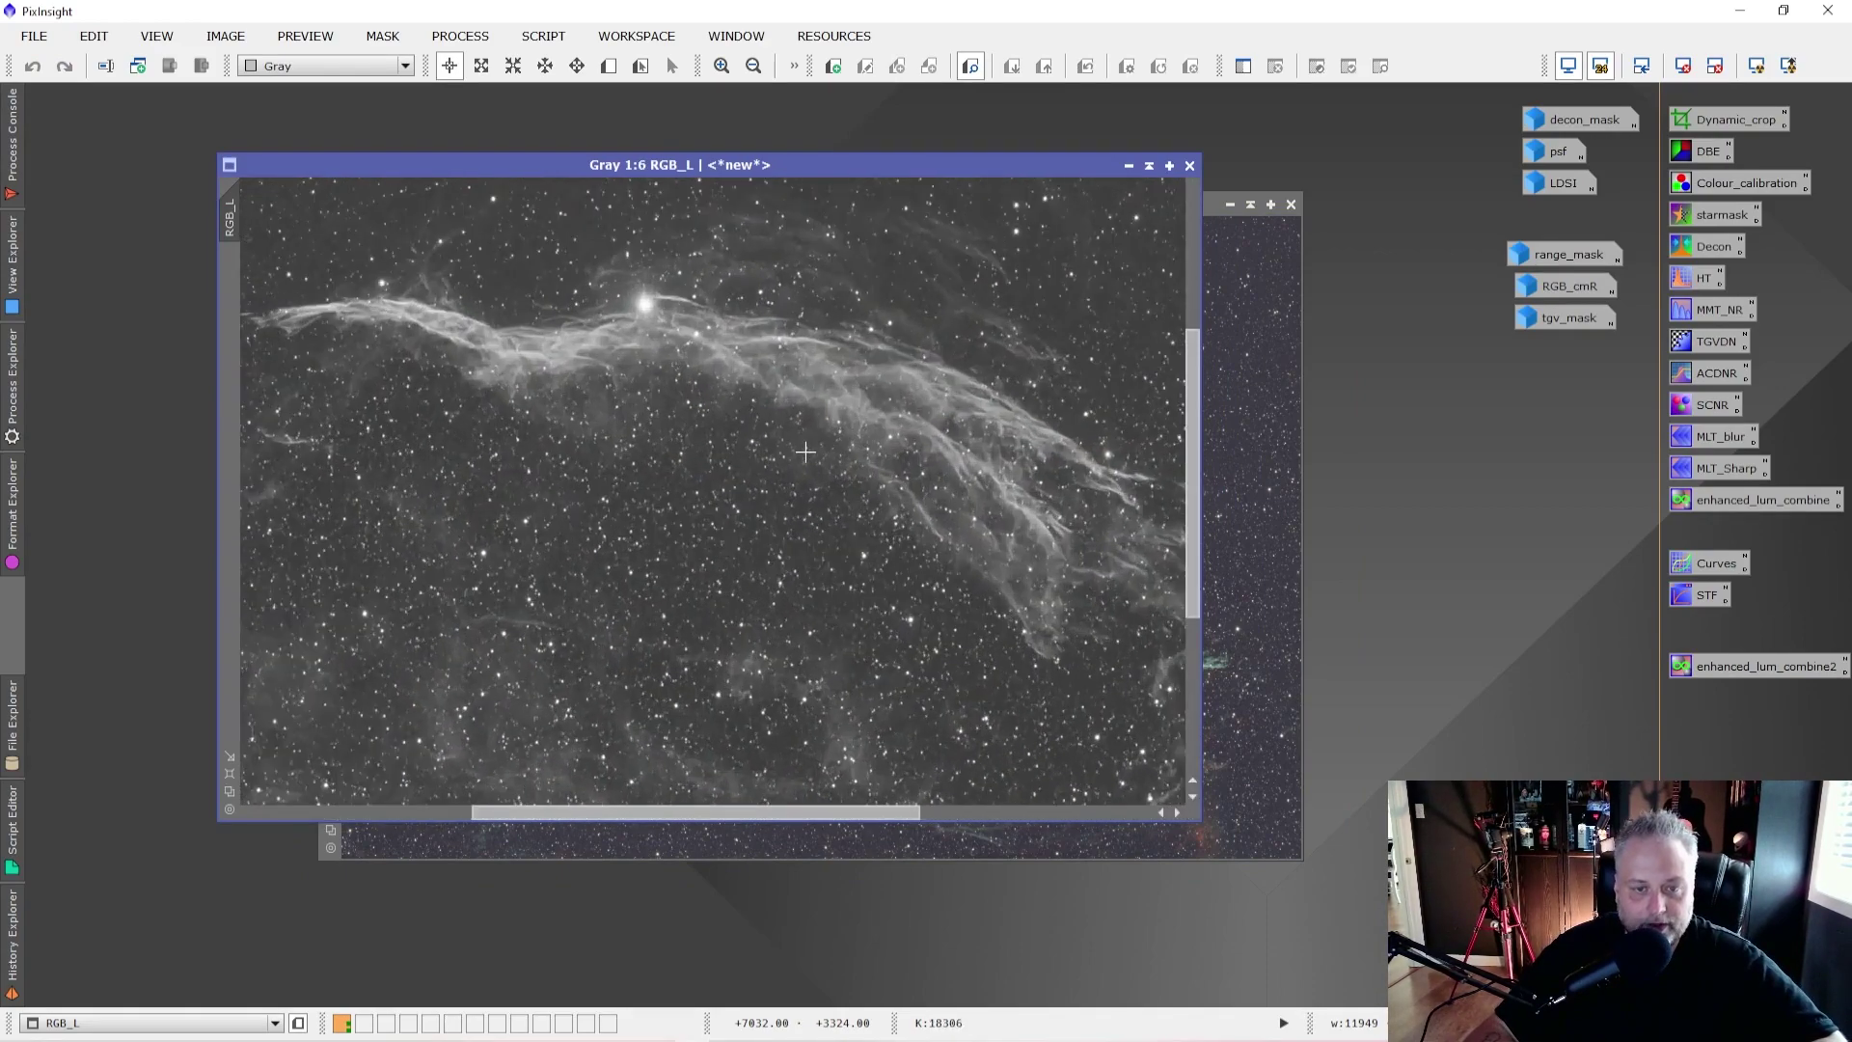
scroll(866, 410, down, 7)
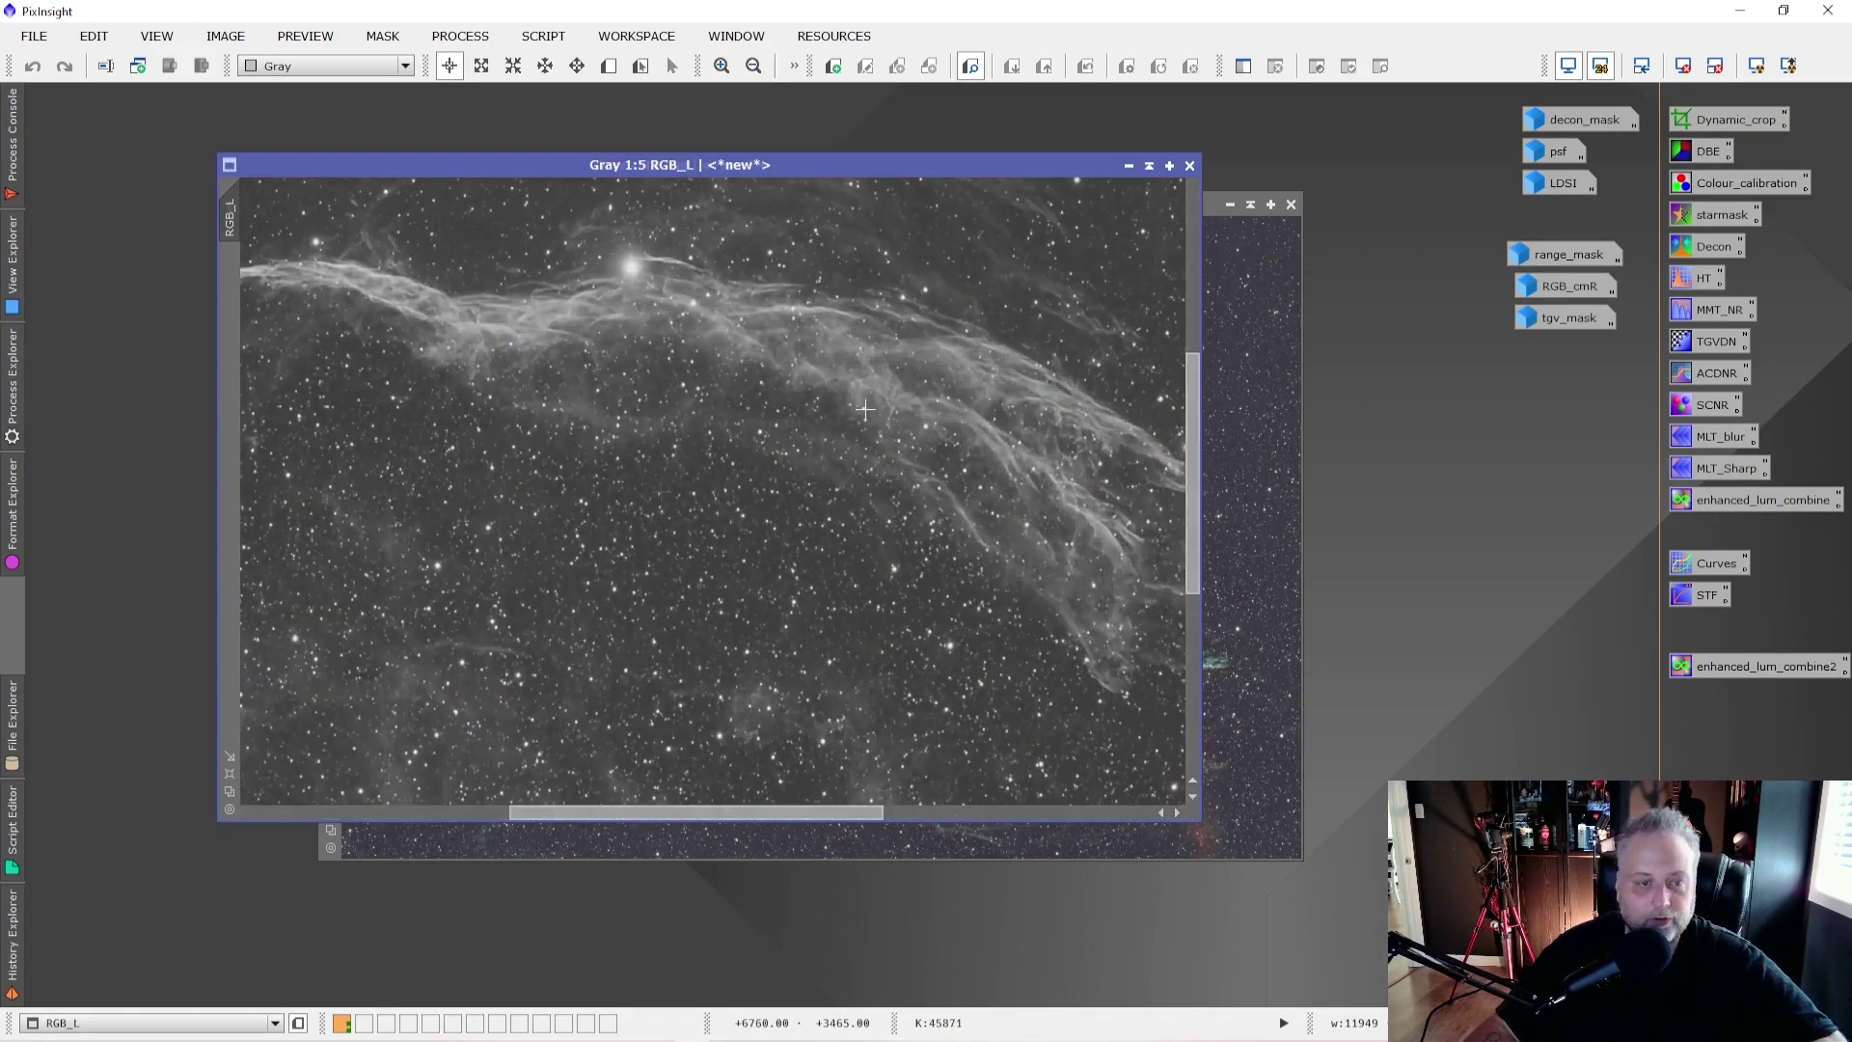
Step: Minimise the colour RGB image to an icon and reposition the lum window
click(1229, 207)
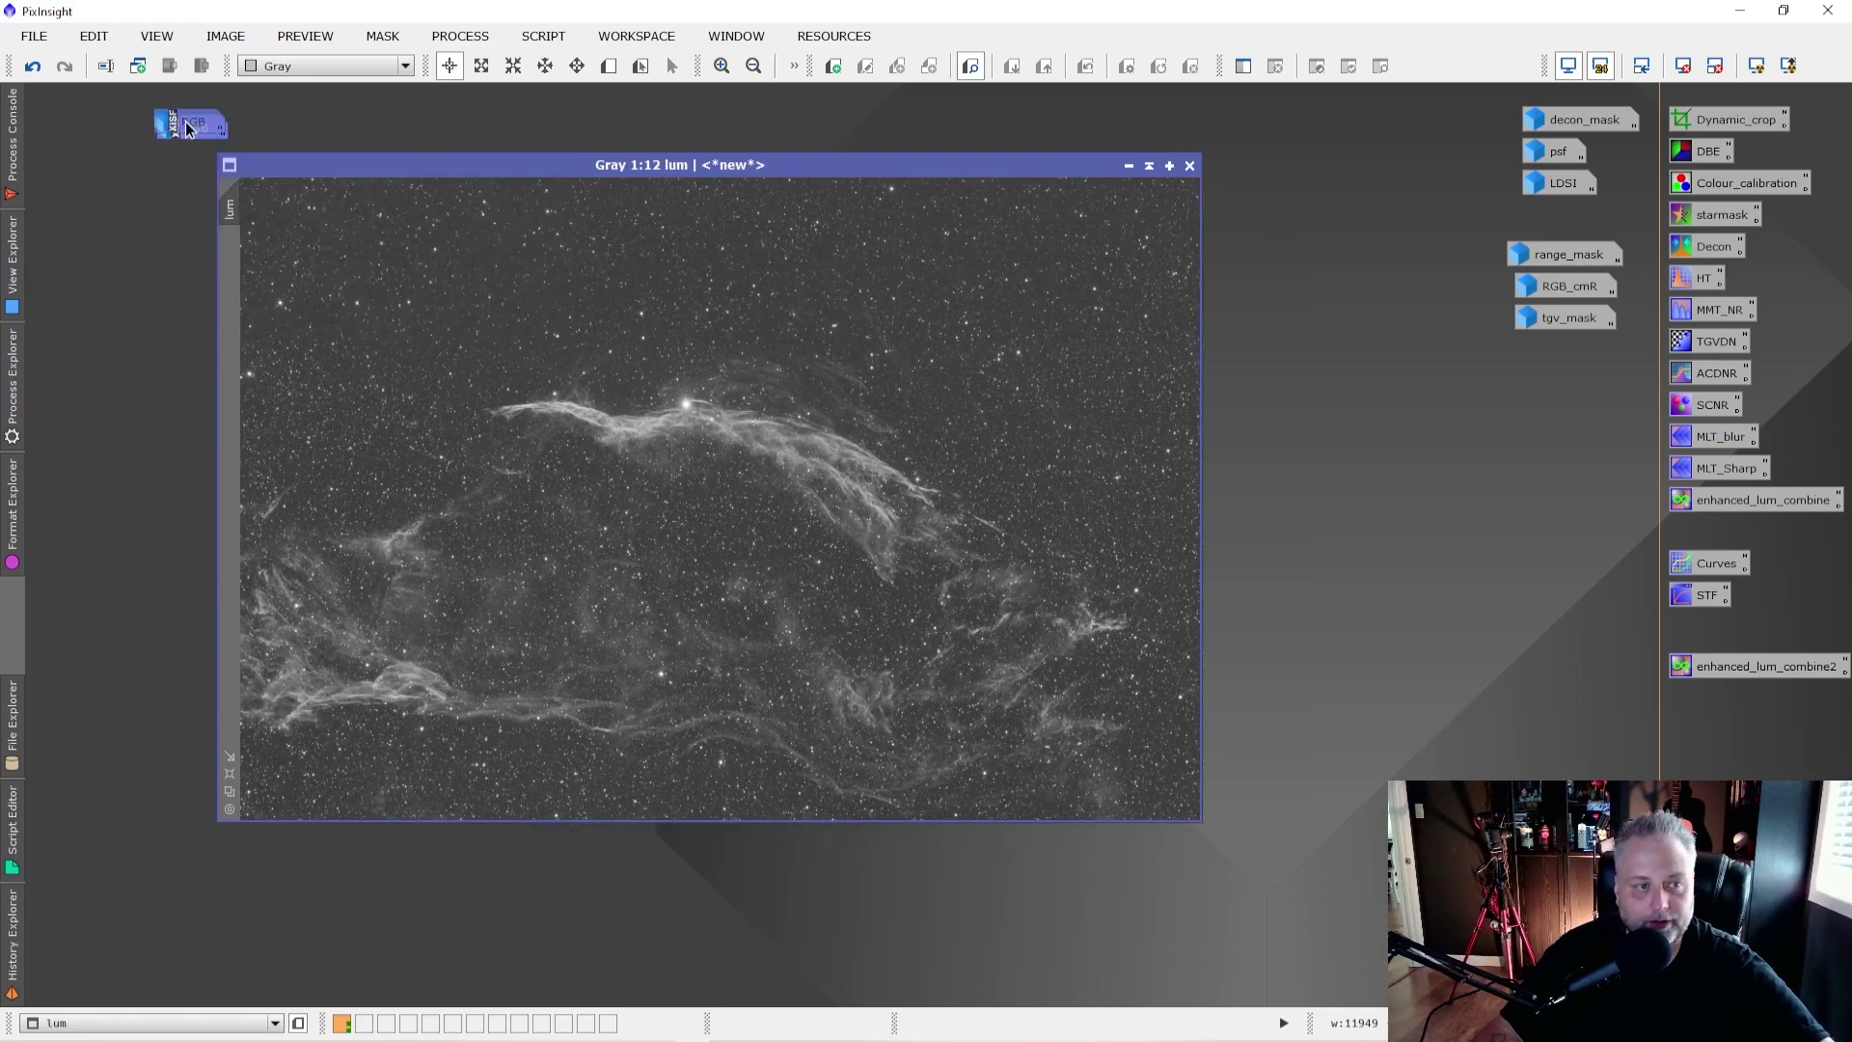
drag(754, 164, 835, 173)
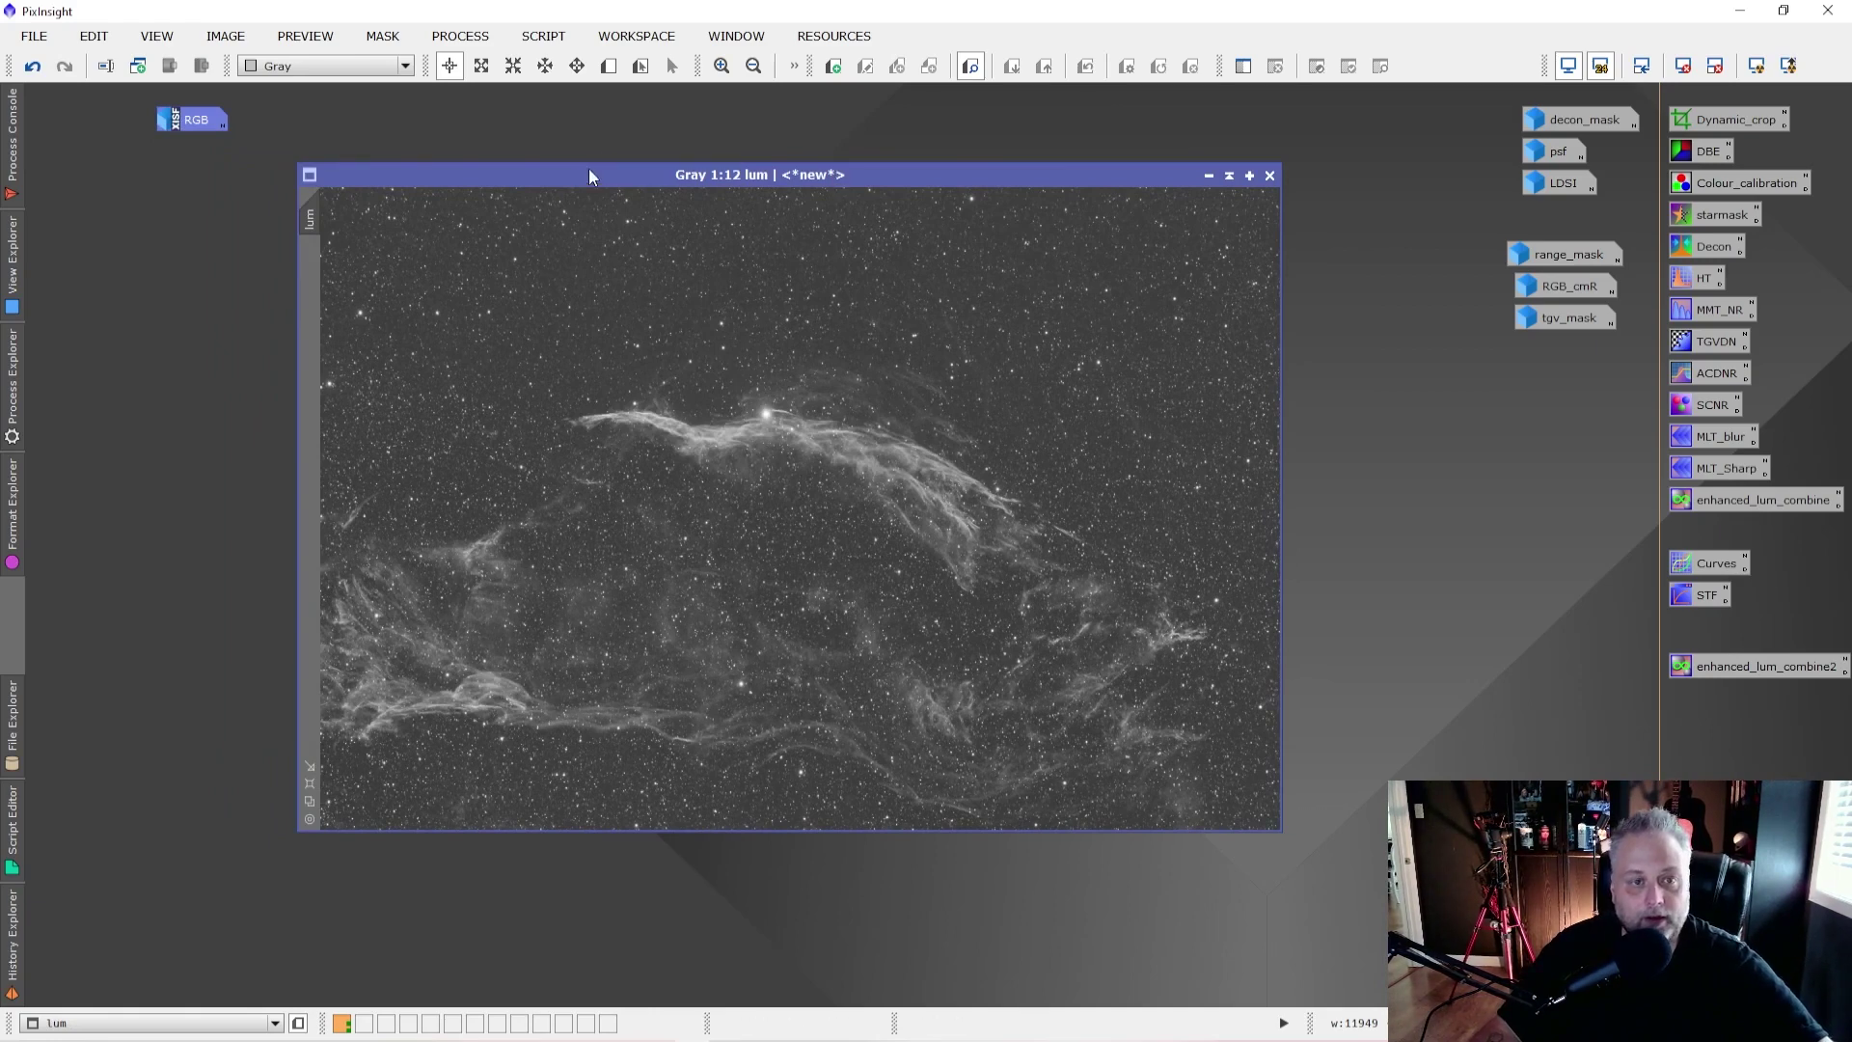
drag(586, 180, 584, 190)
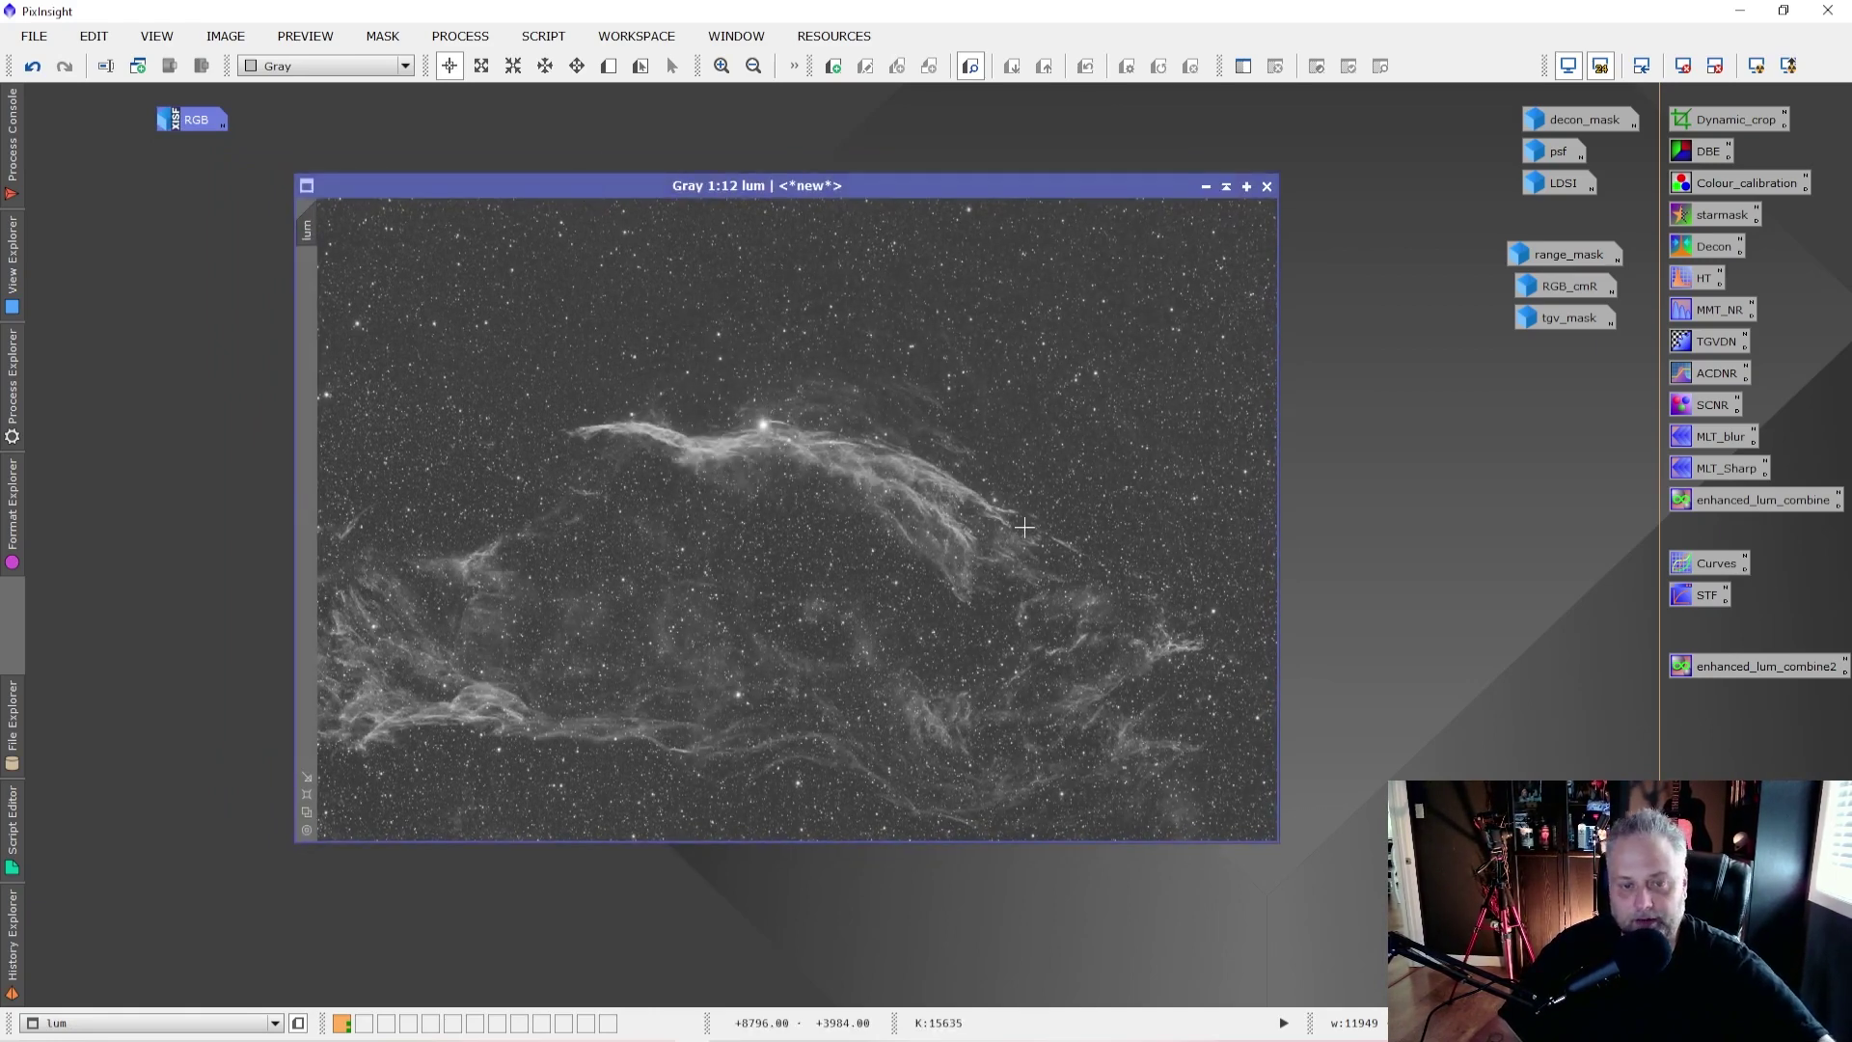
mouse_move(308, 229)
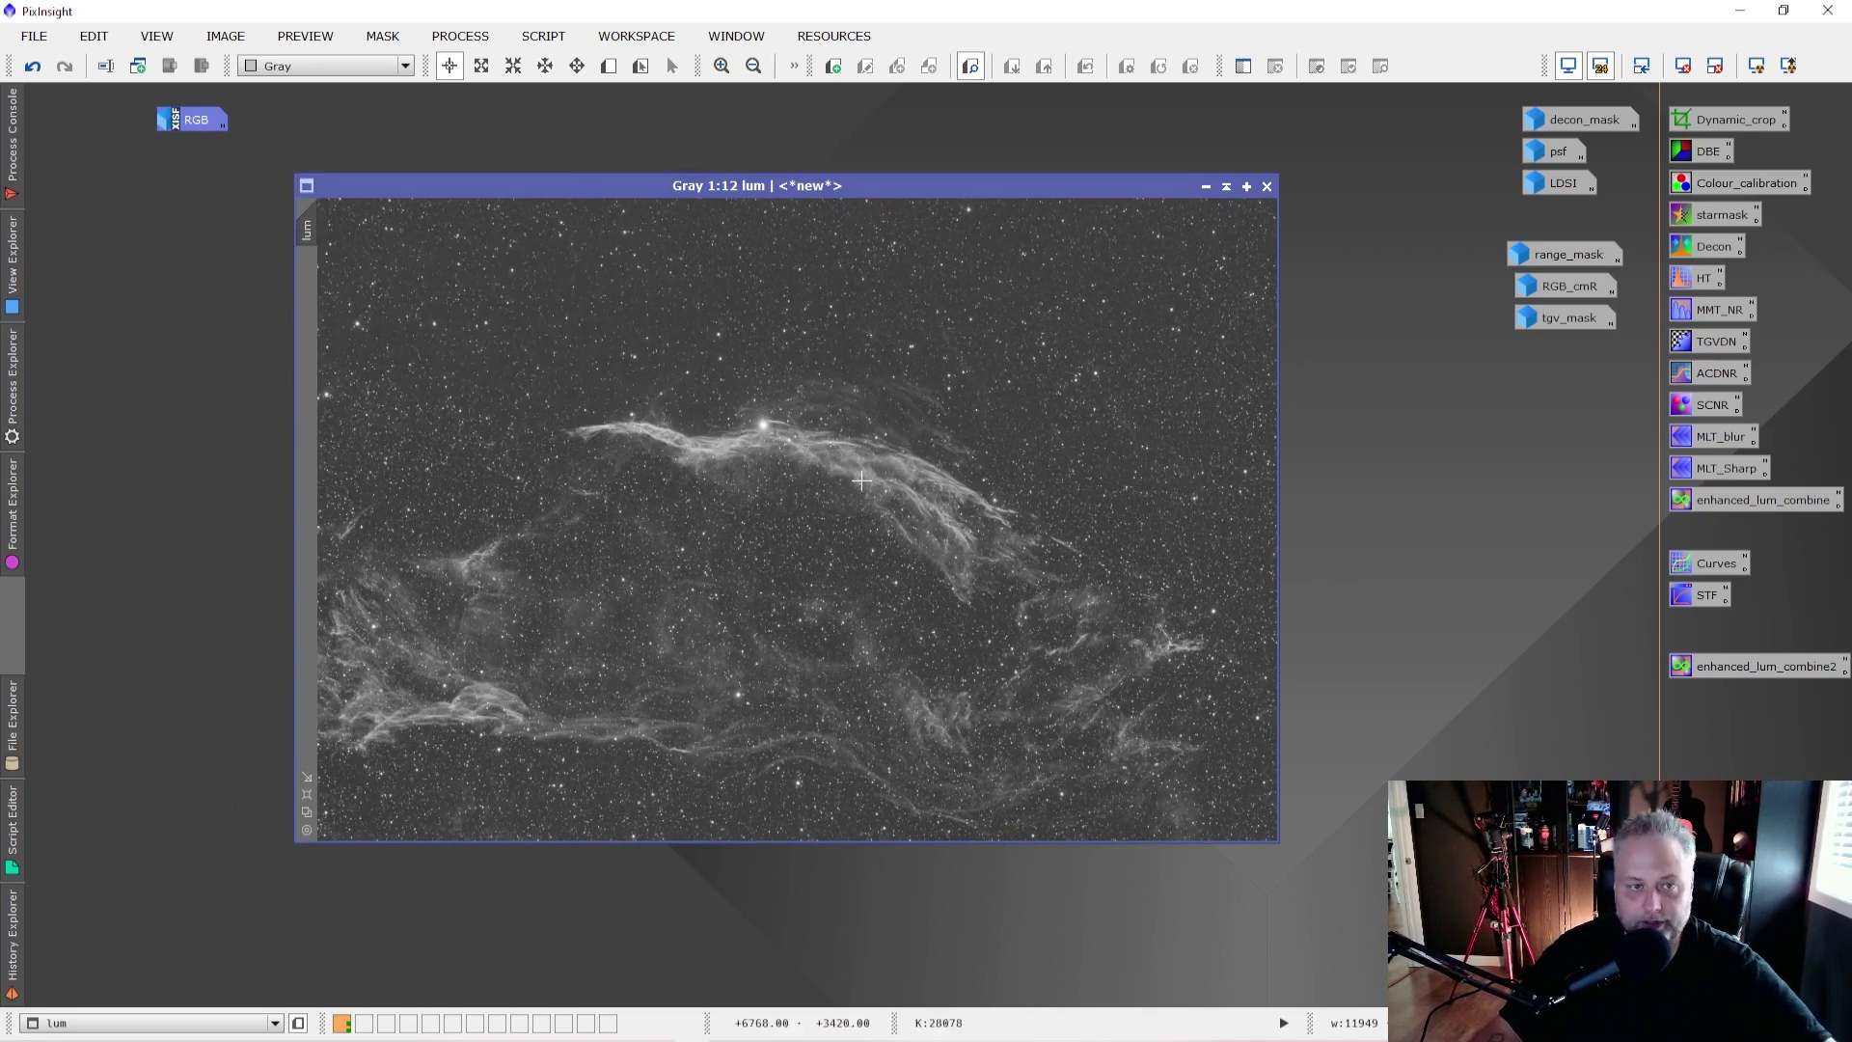
Step: Duplicate lum, rename the copy sharpen_mask, and iconize lum beside the RGB icon
drag(308, 229, 246, 282)
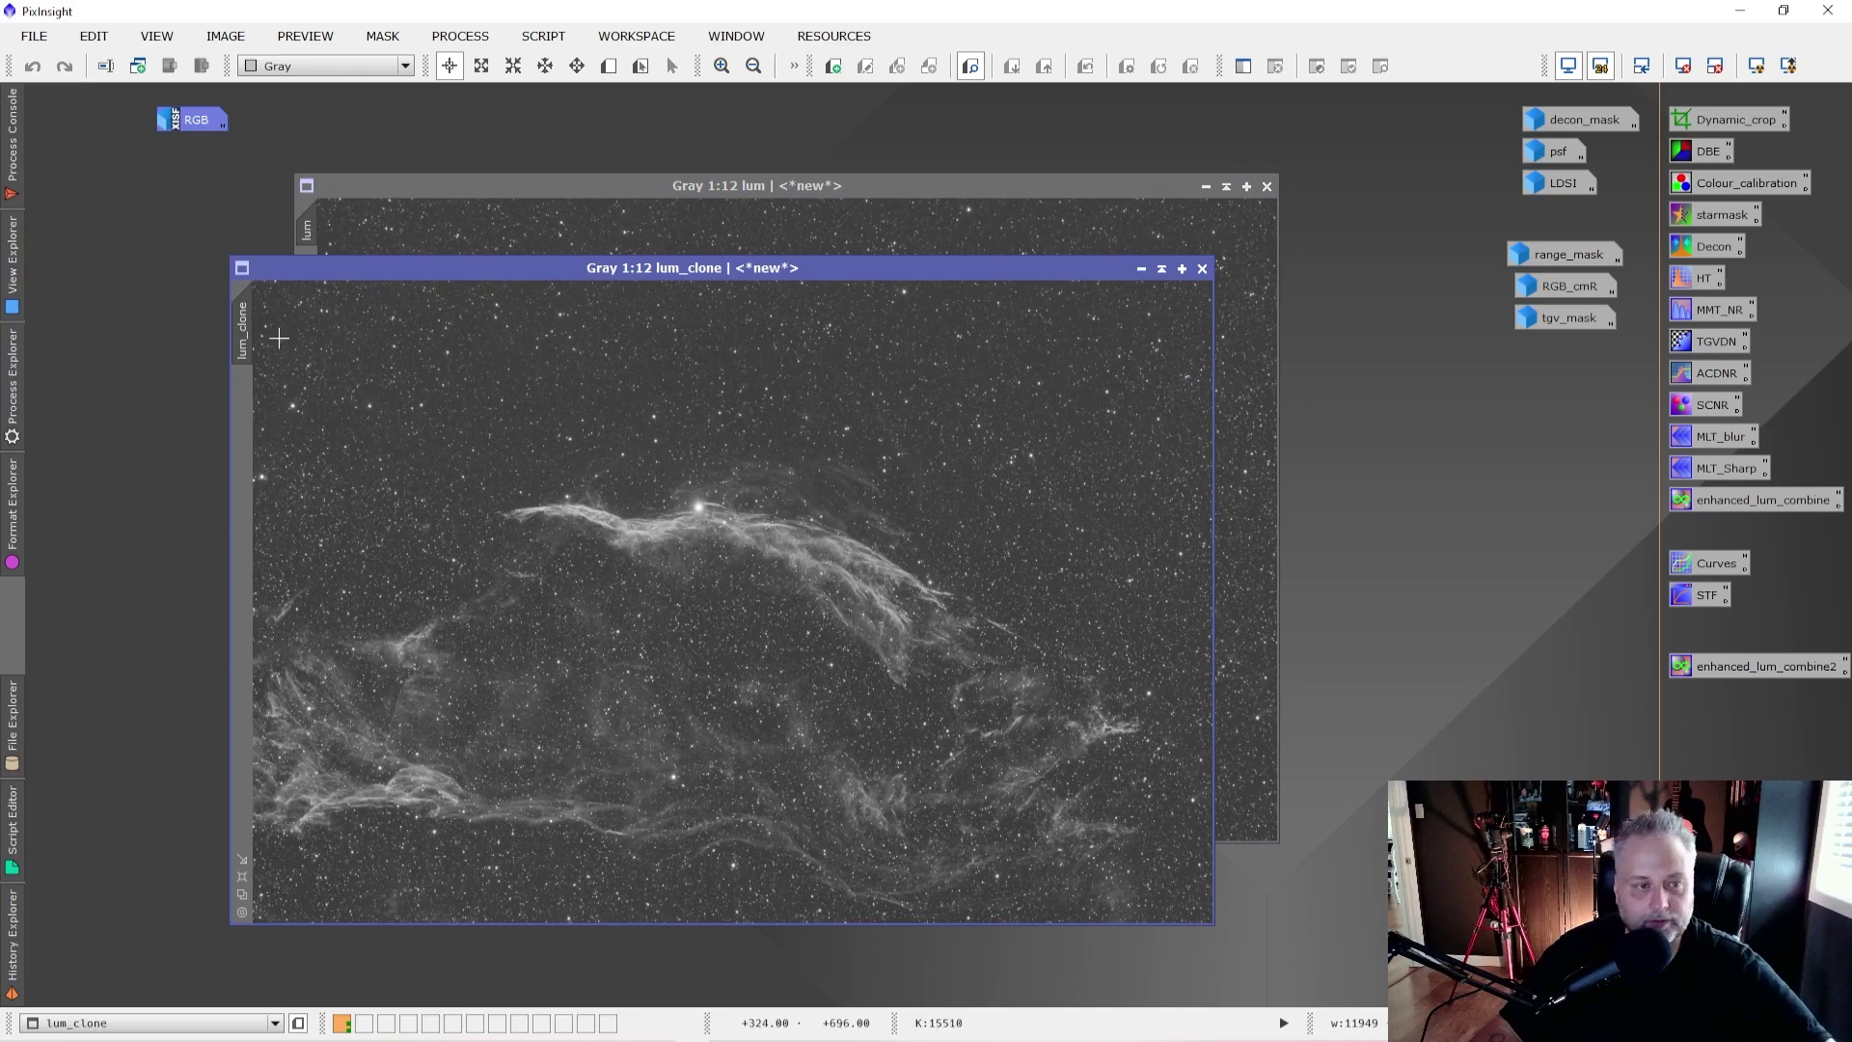
right_click(241, 332)
click(275, 411)
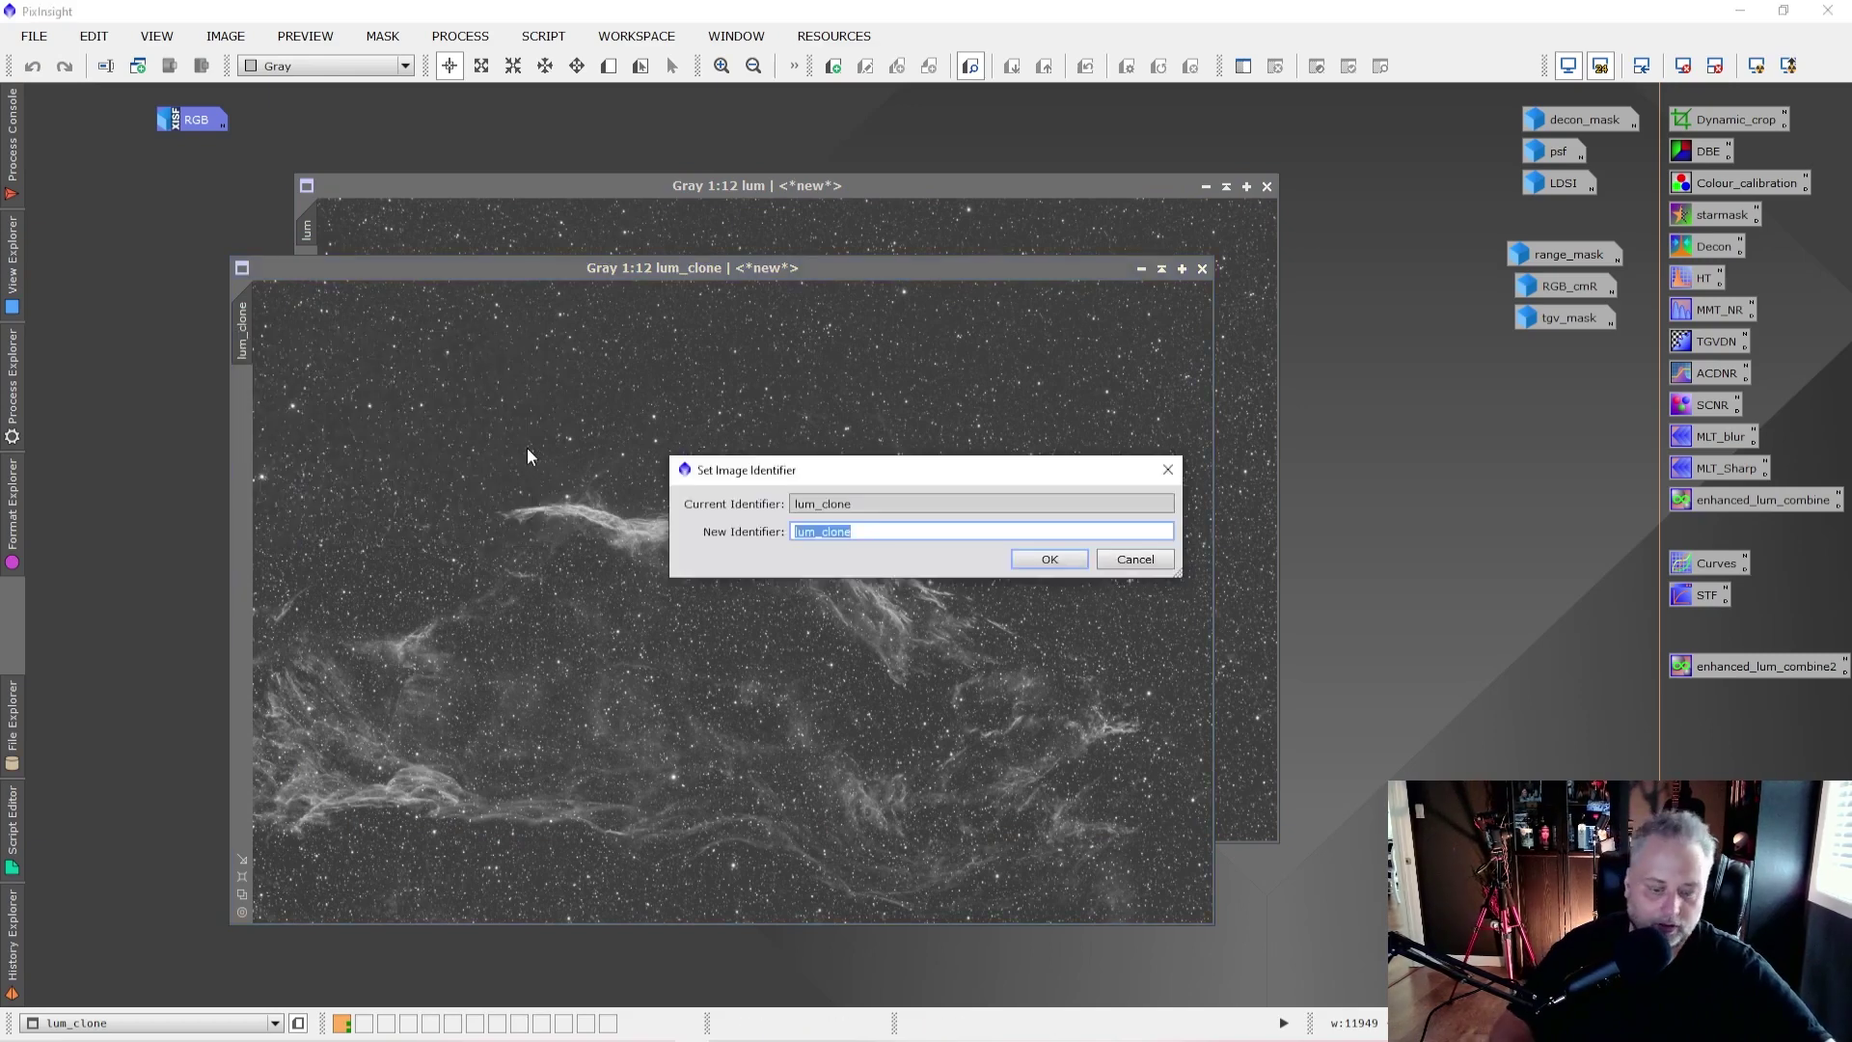
text(sharpen)
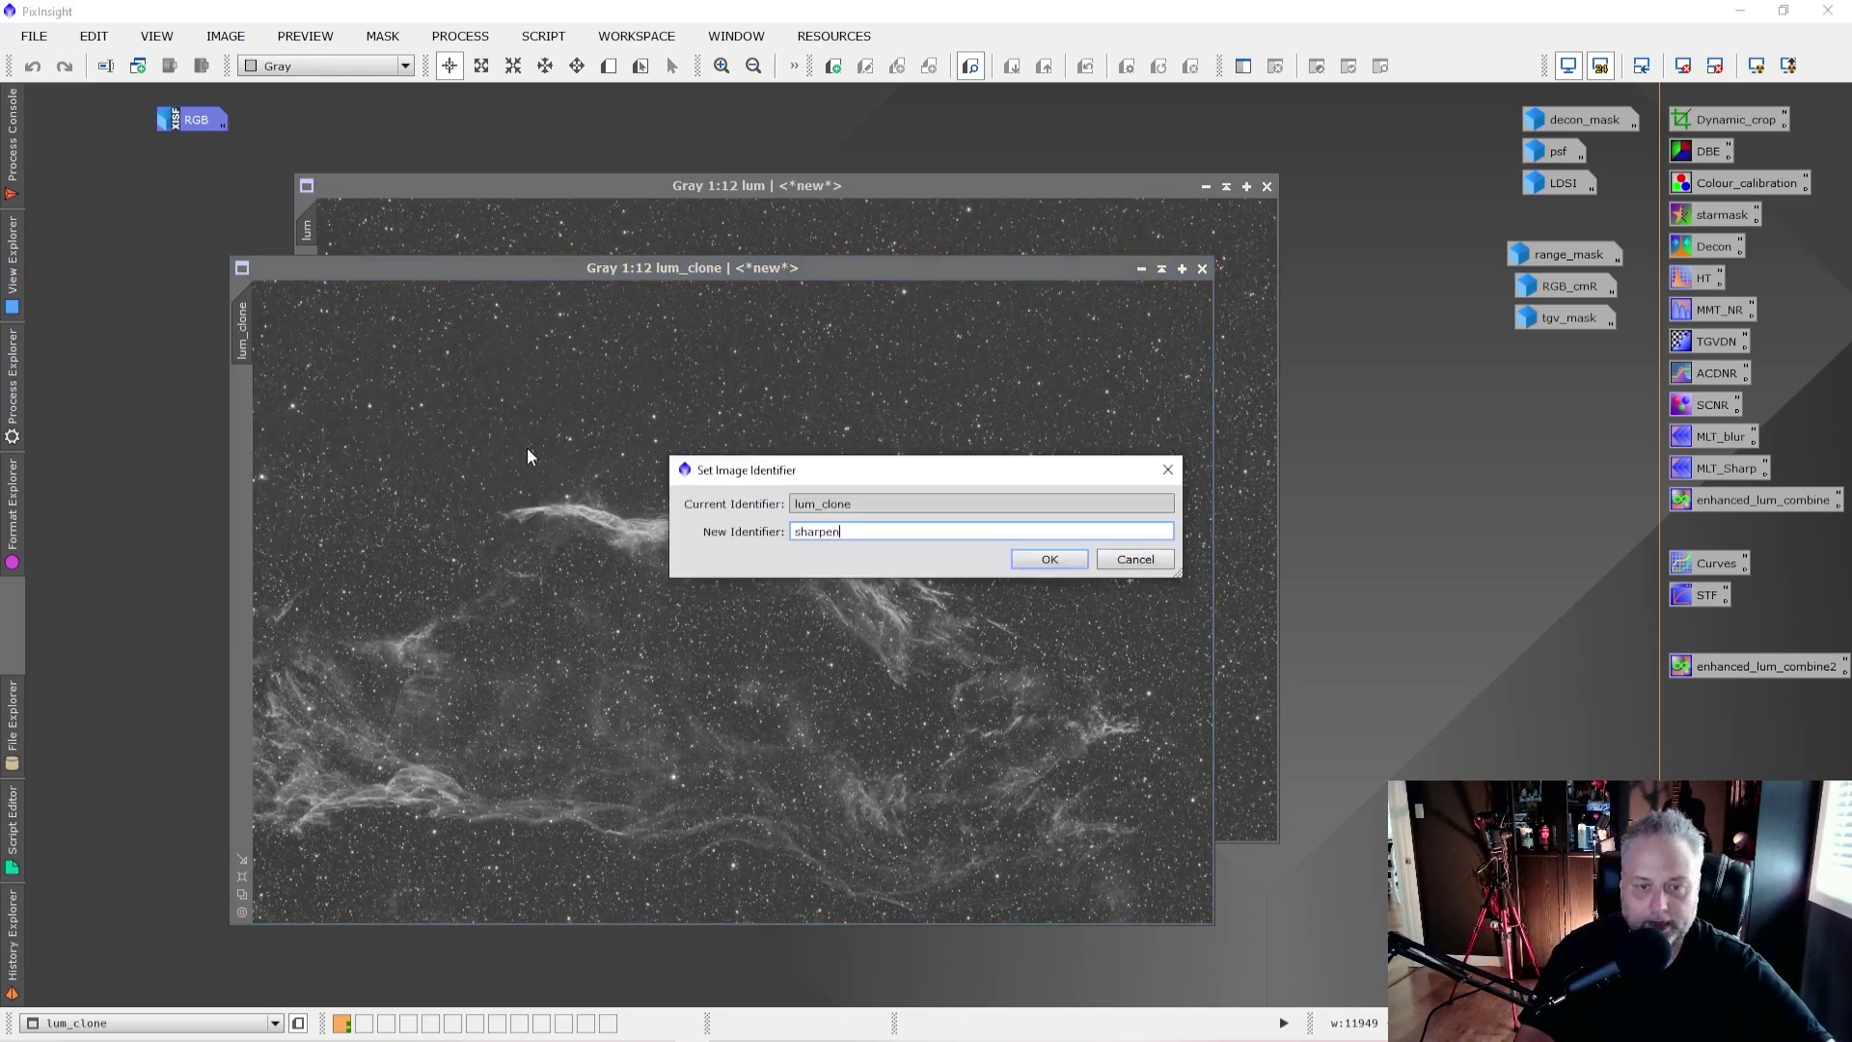
text(_mak)
key(BackSpace)
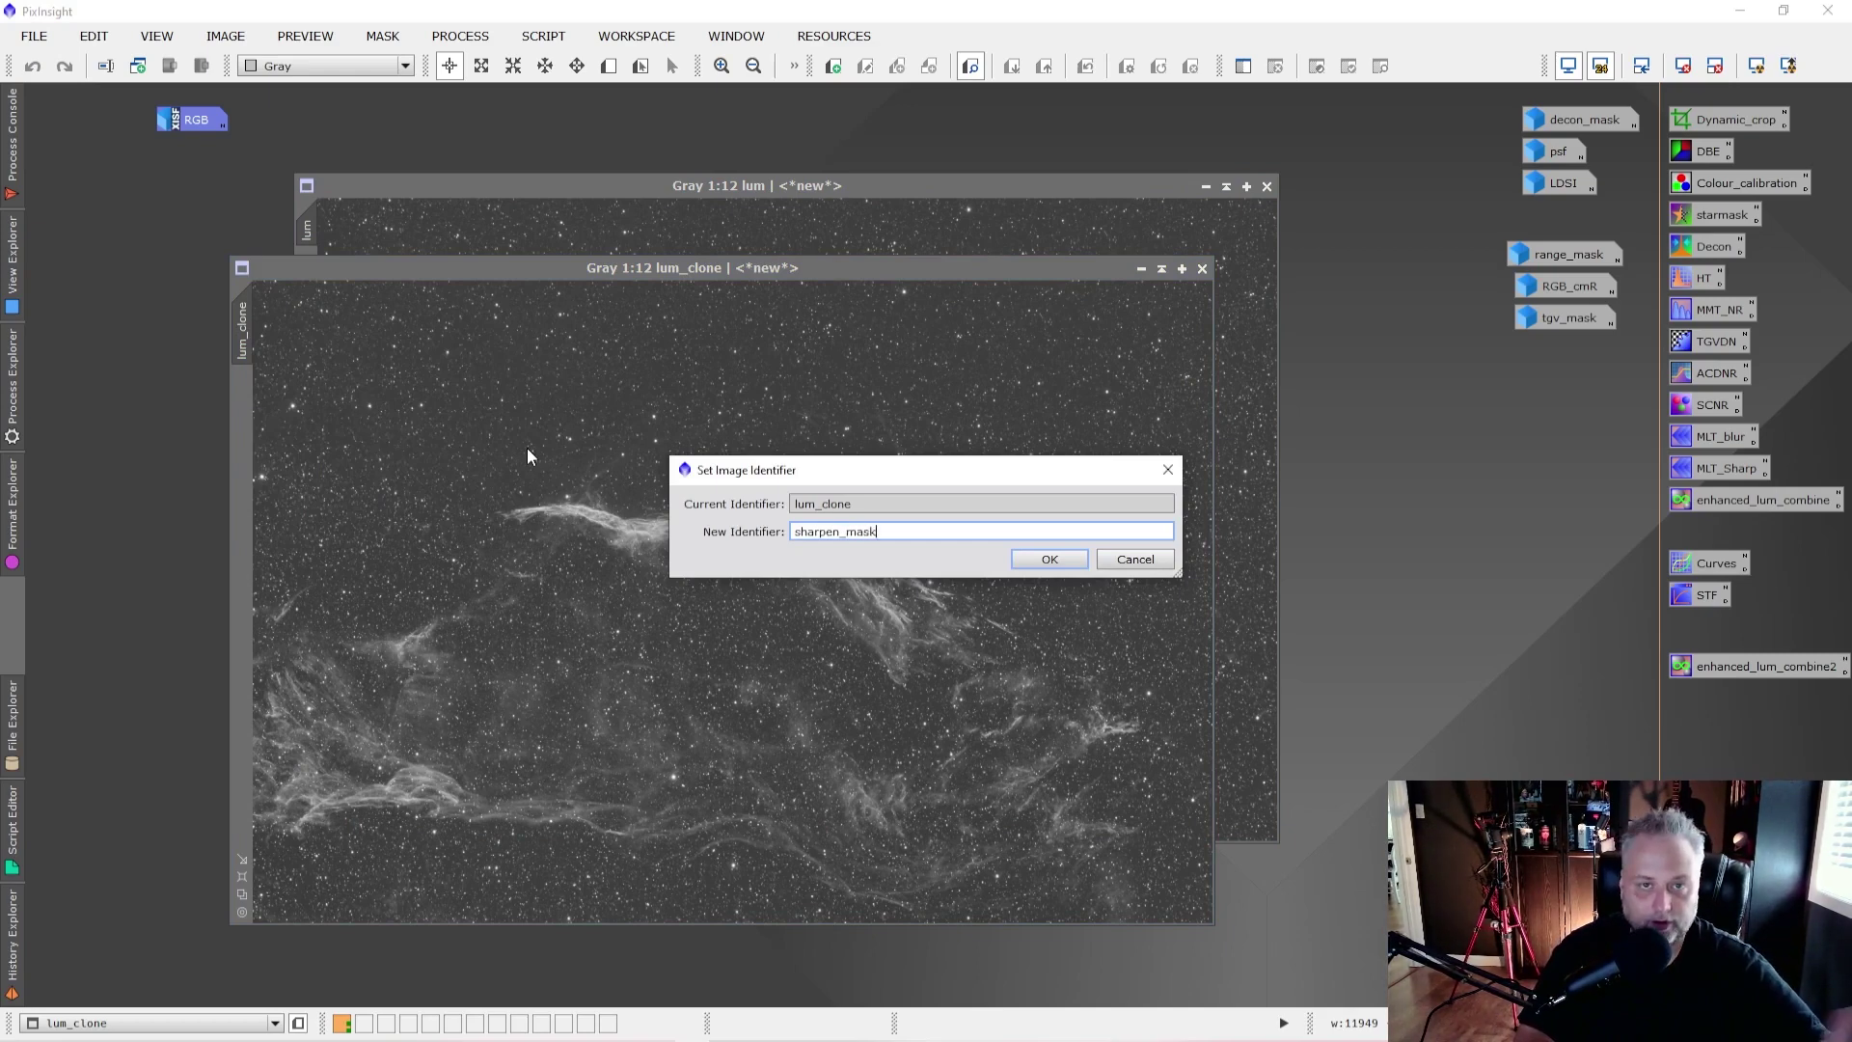
key(Return)
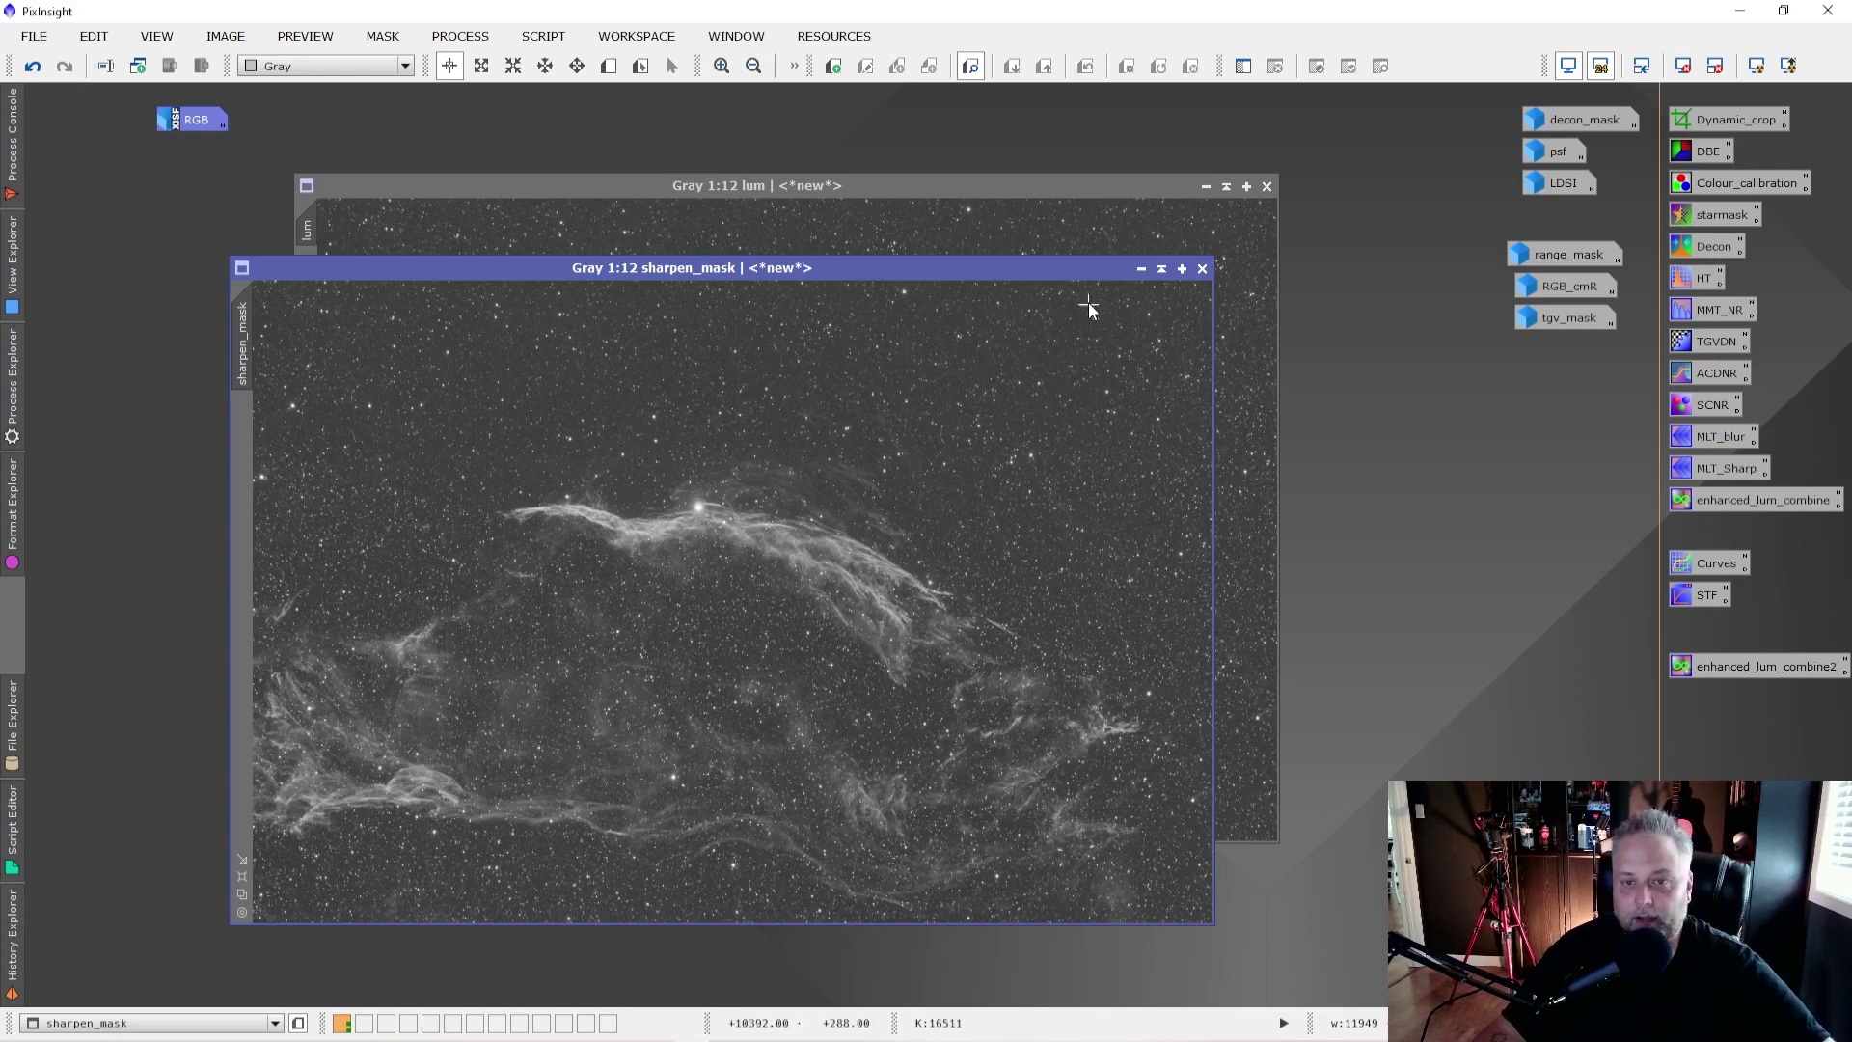
click(1205, 186)
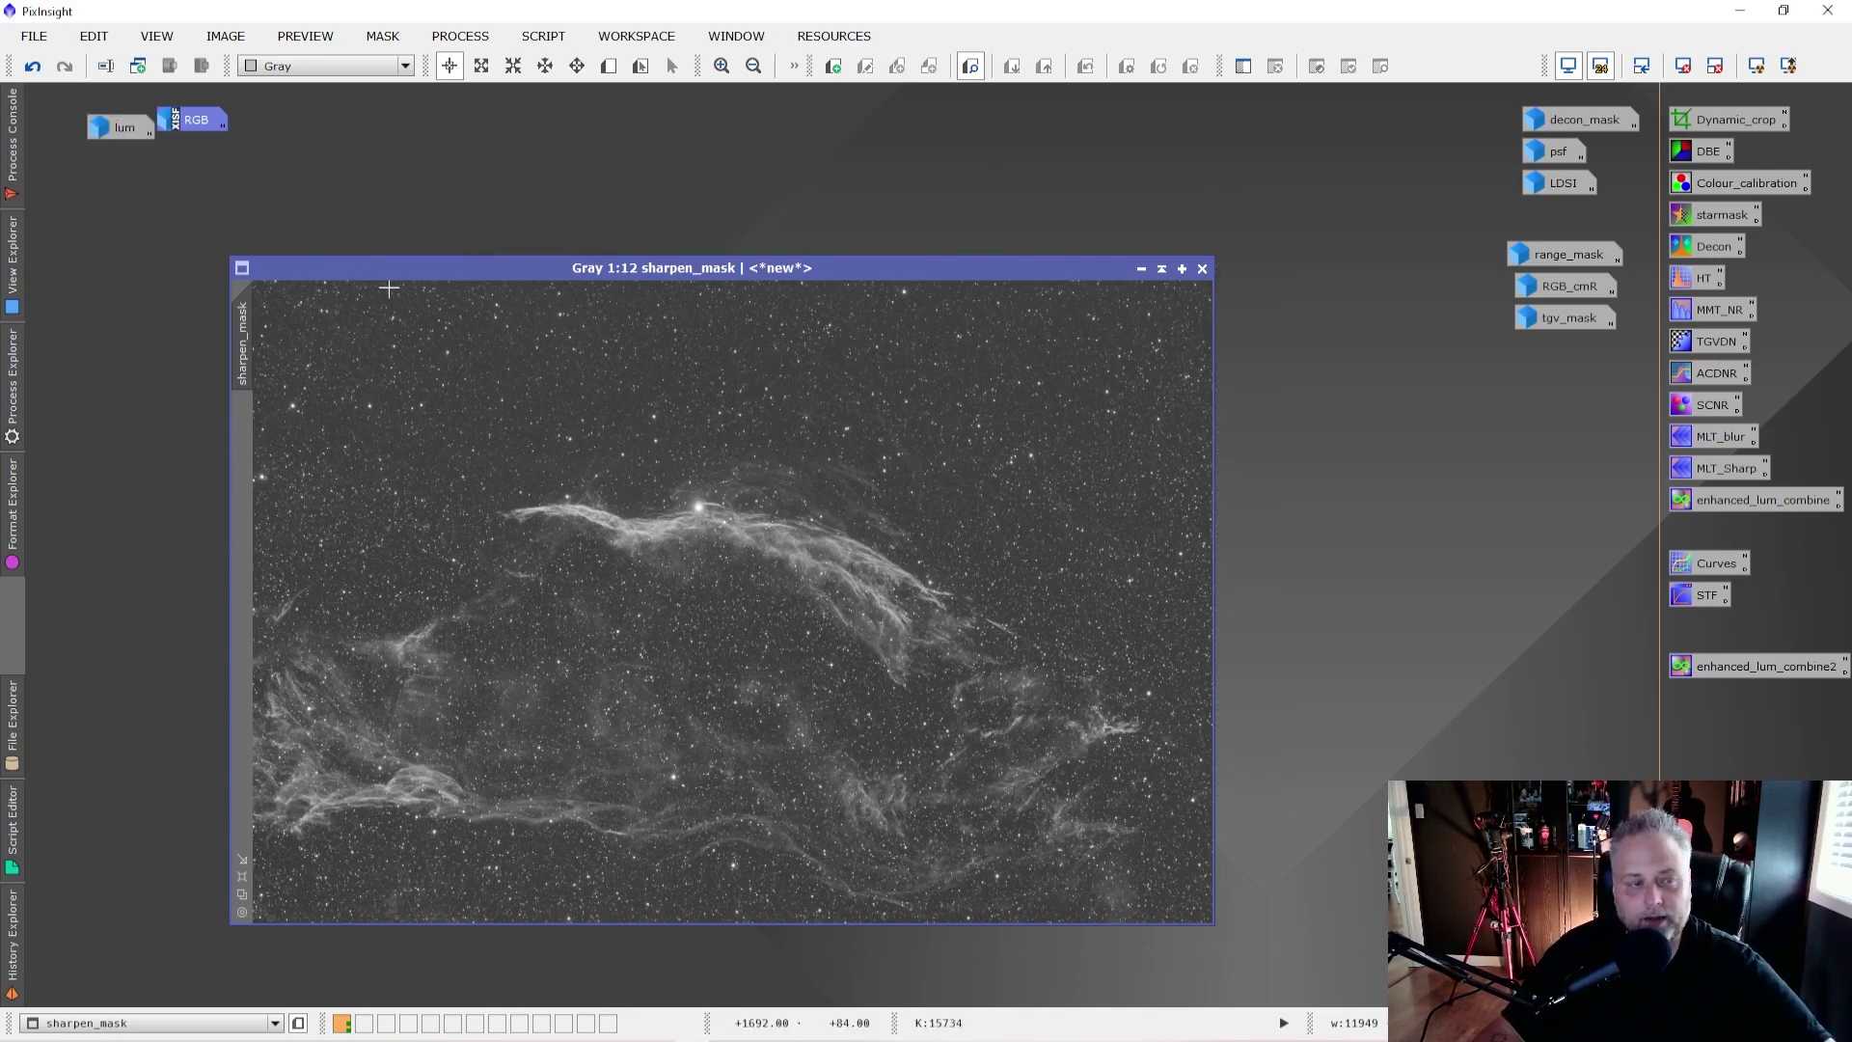
drag(124, 135, 106, 130)
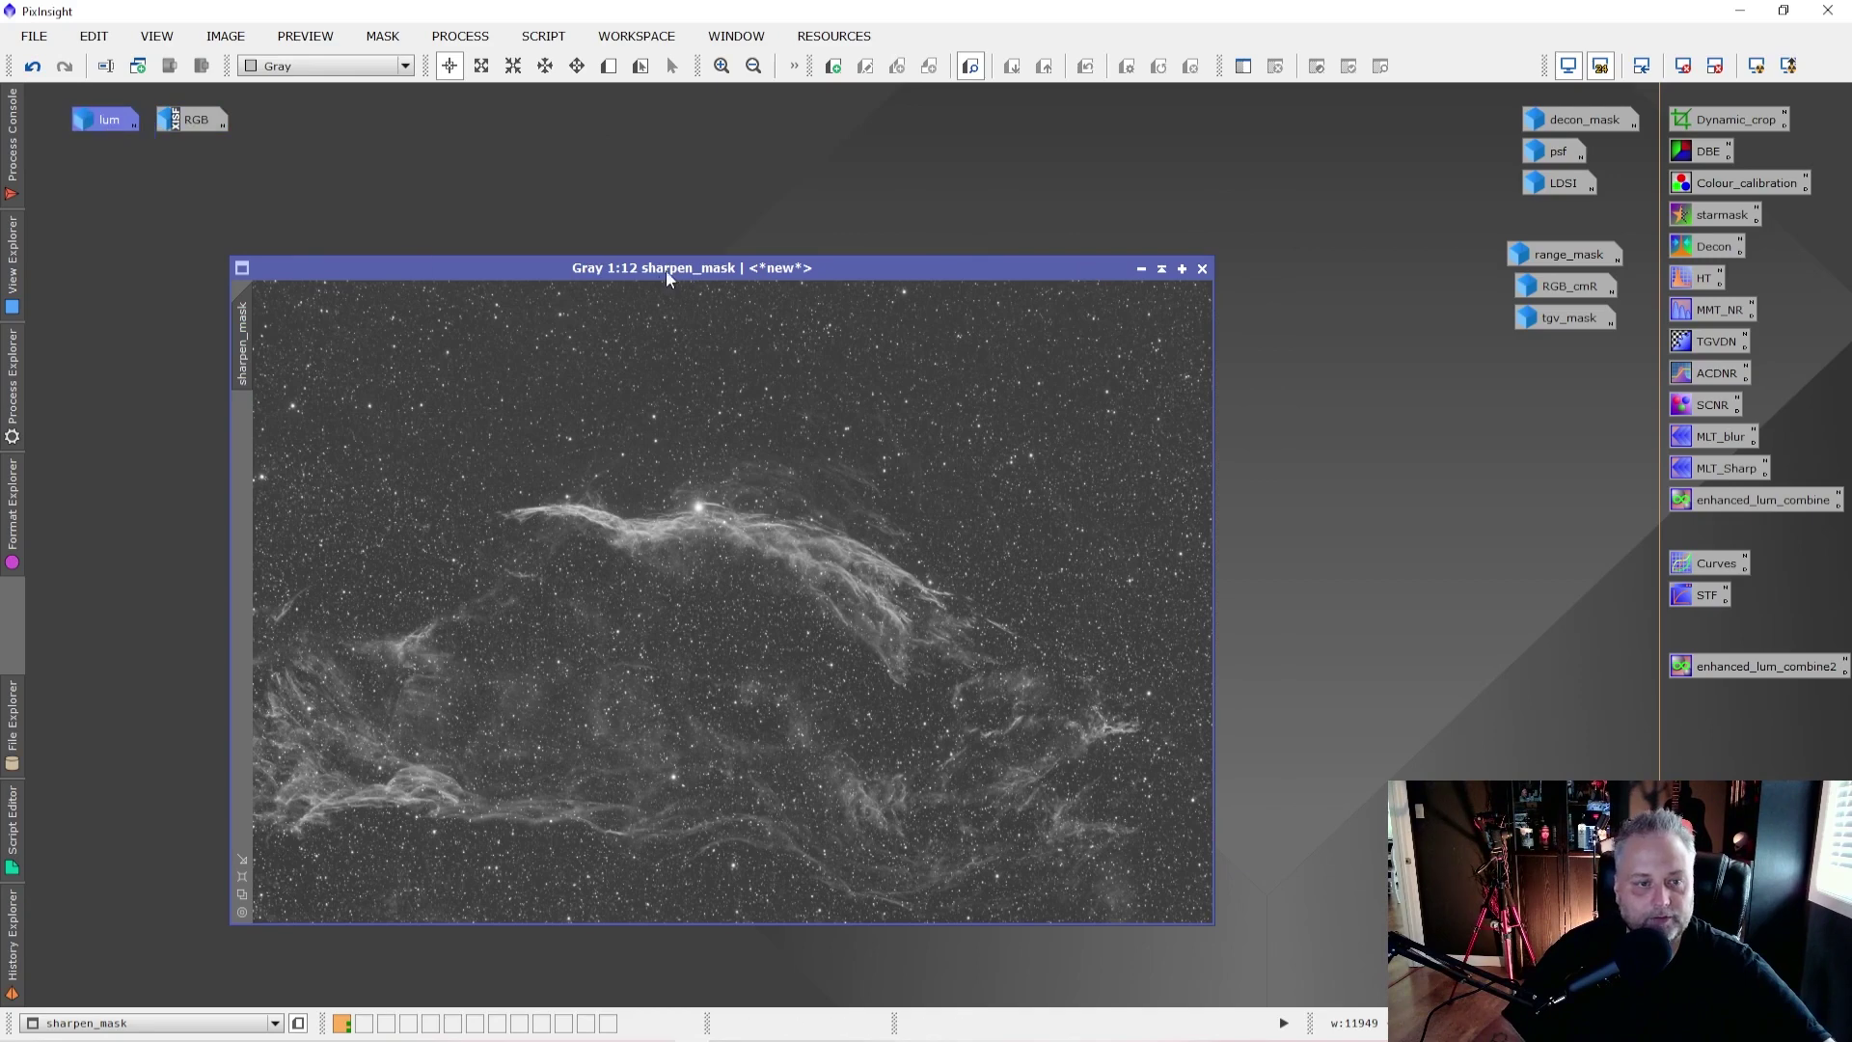
Step: Open HistogramTransformation at default values and select sharpen_mask as its target image
drag(624, 267, 667, 228)
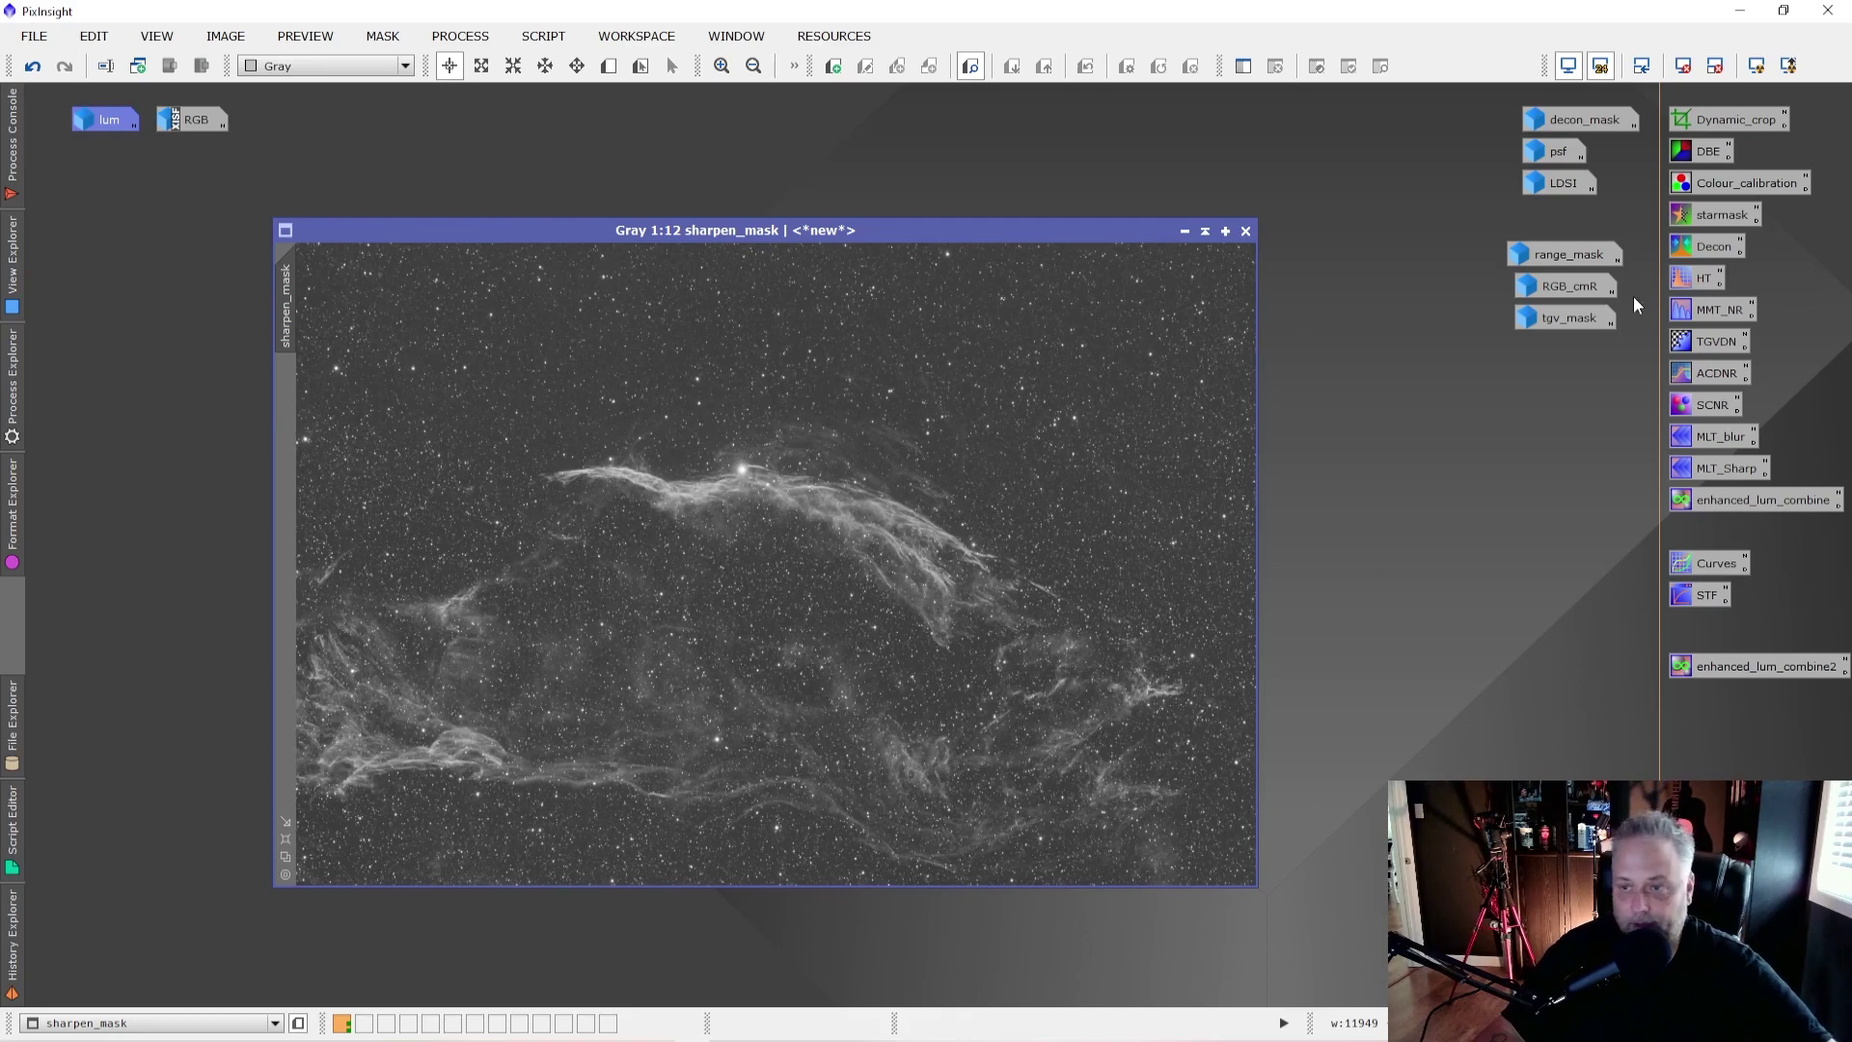
double_click(1681, 278)
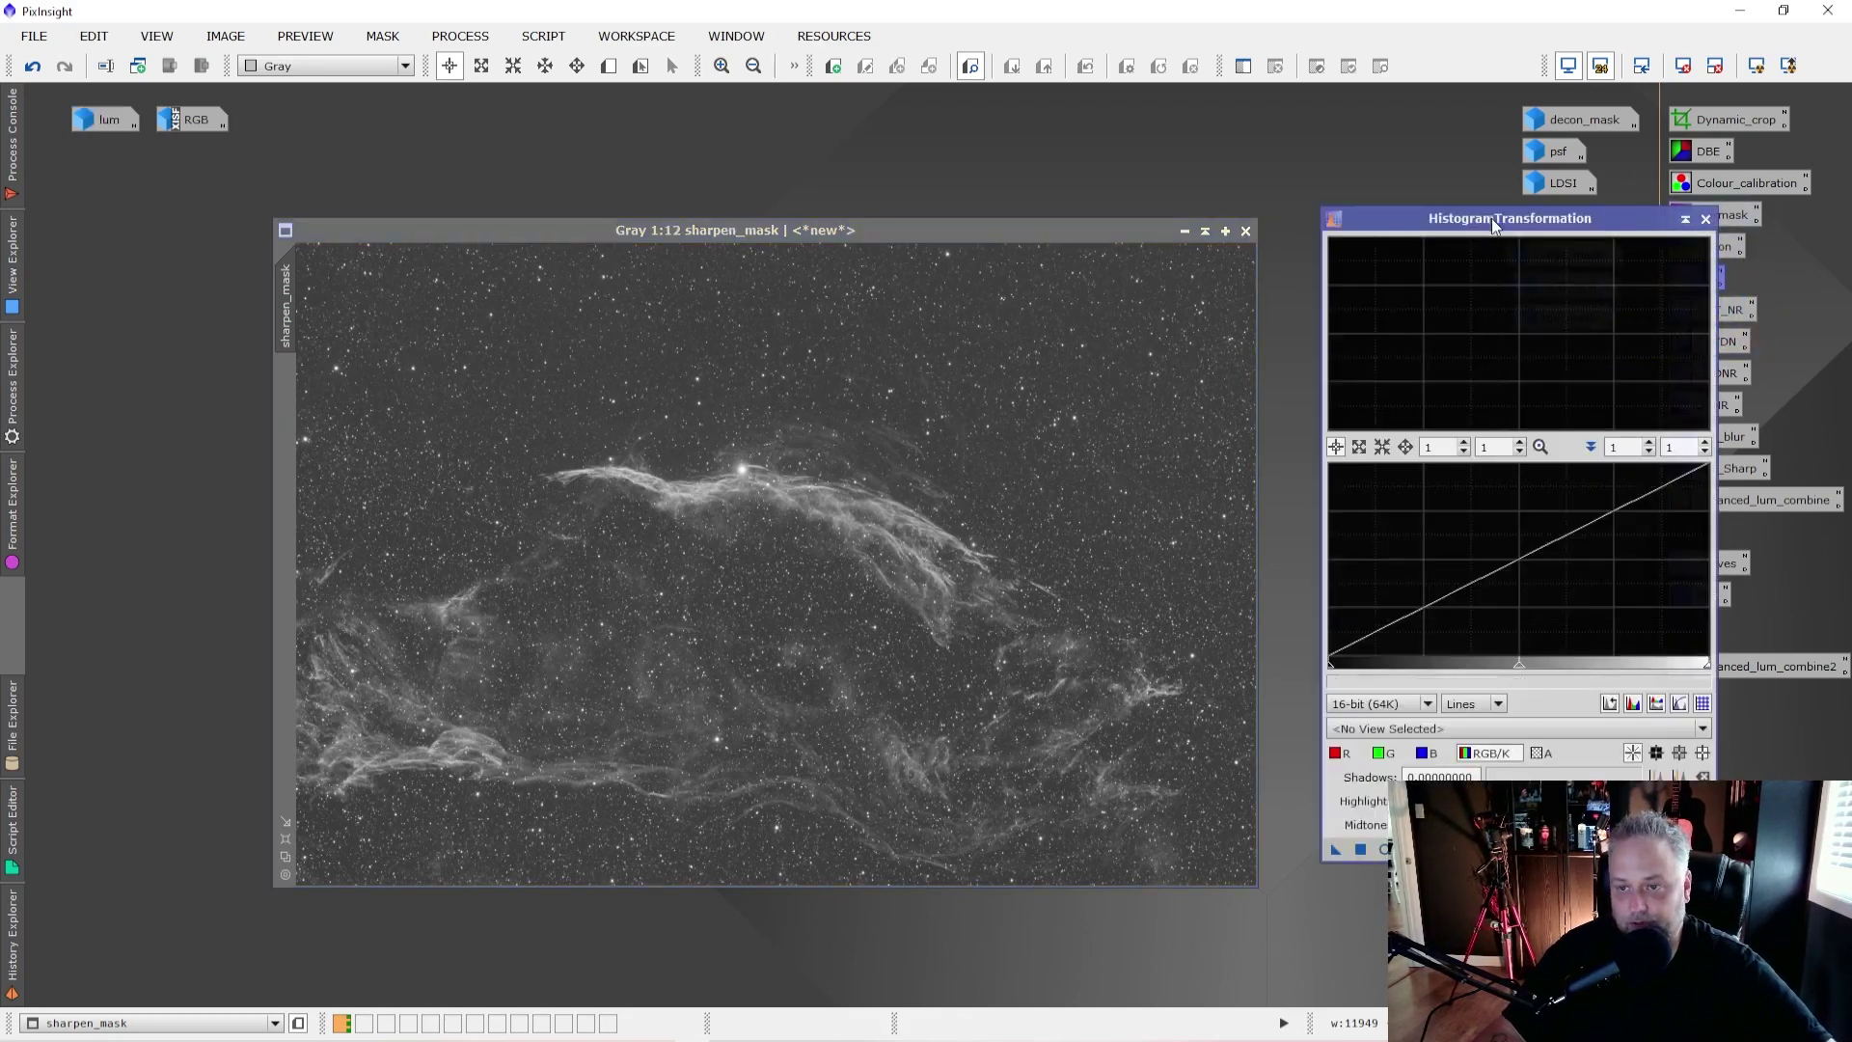
mouse_move(1491, 217)
mouse_down()
mouse_move(1467, 212)
mouse_move(1466, 234)
mouse_up()
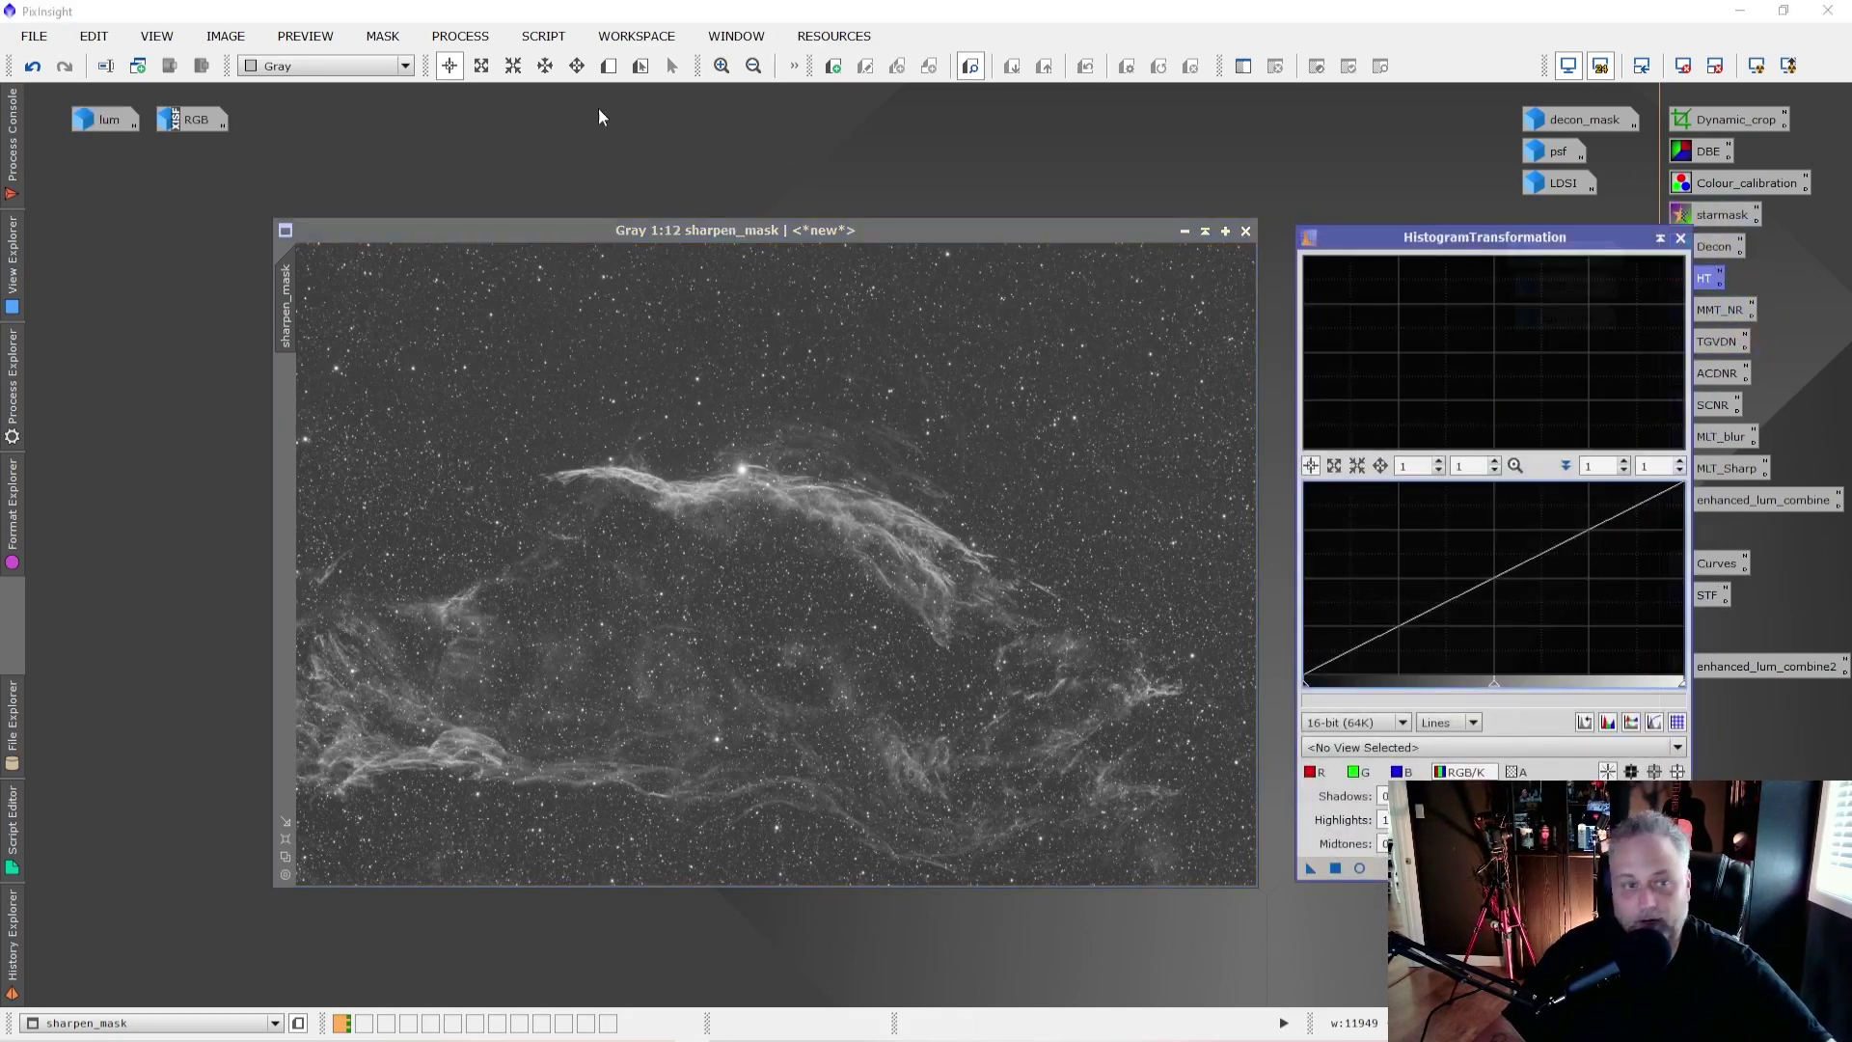
click(447, 38)
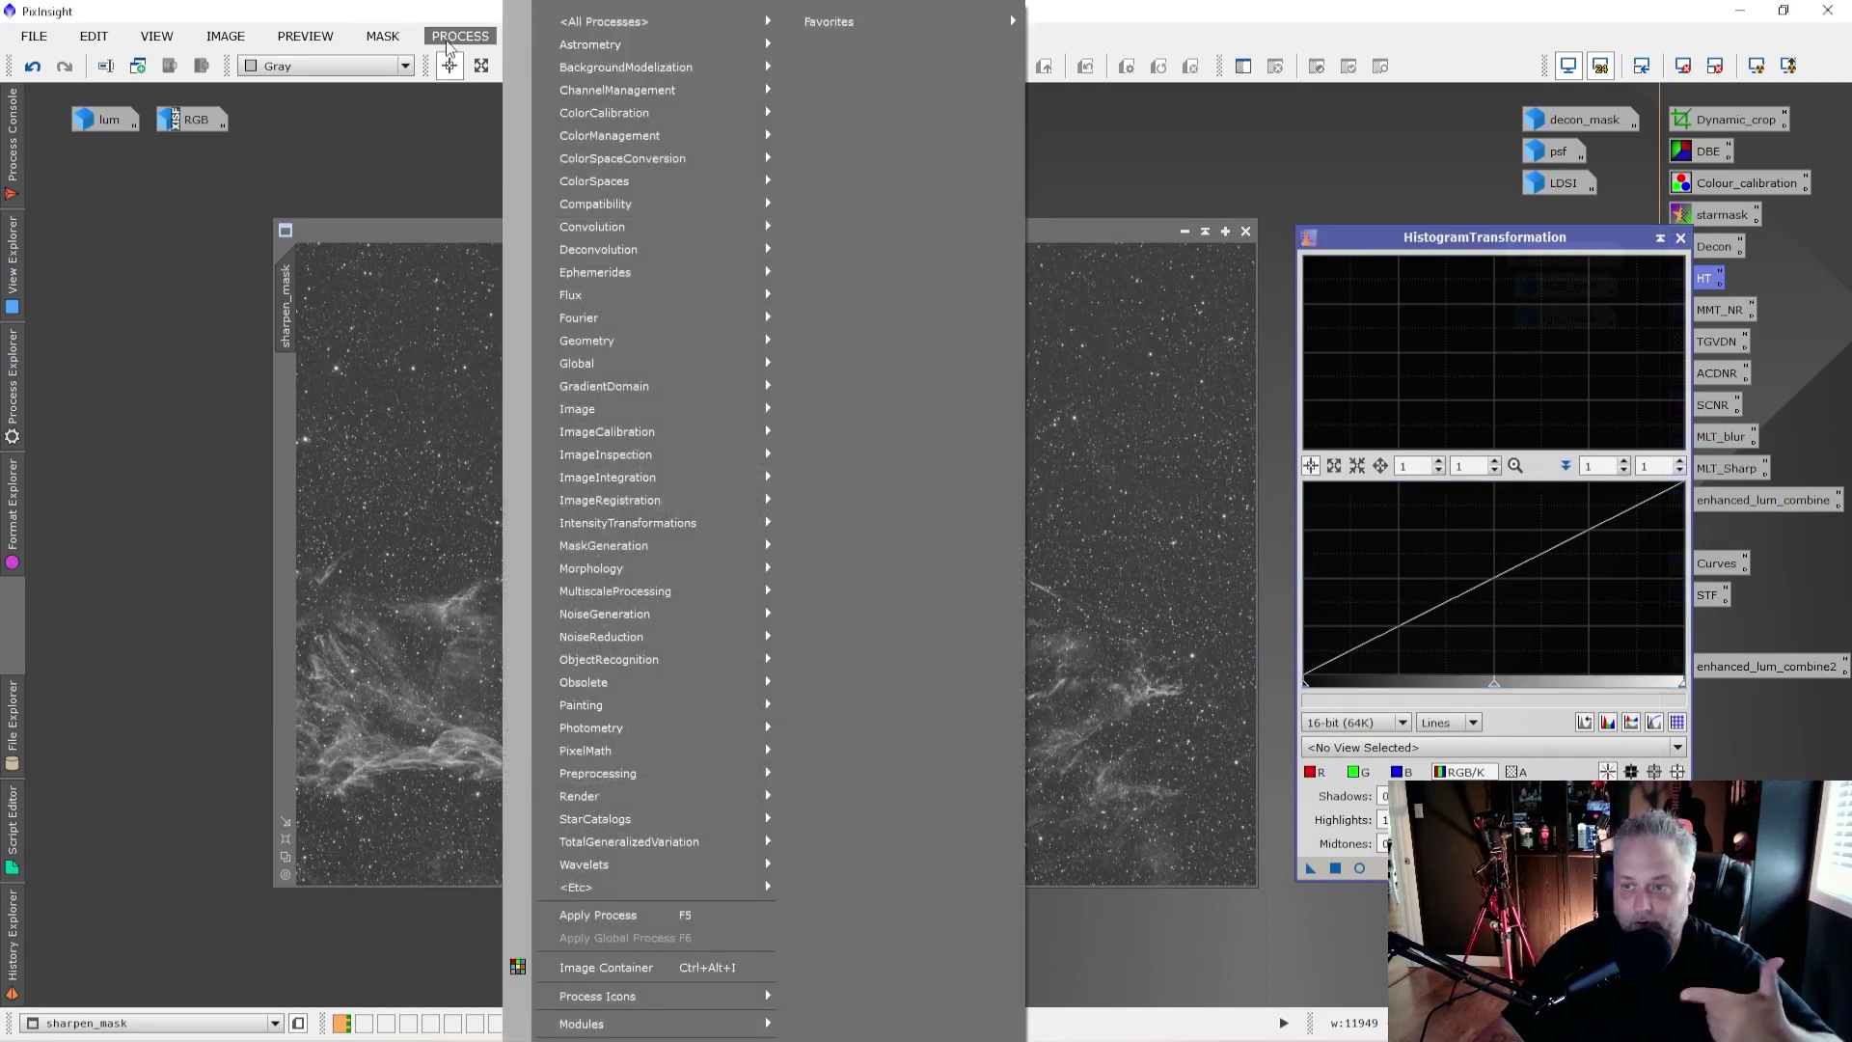
mouse_move(651, 529)
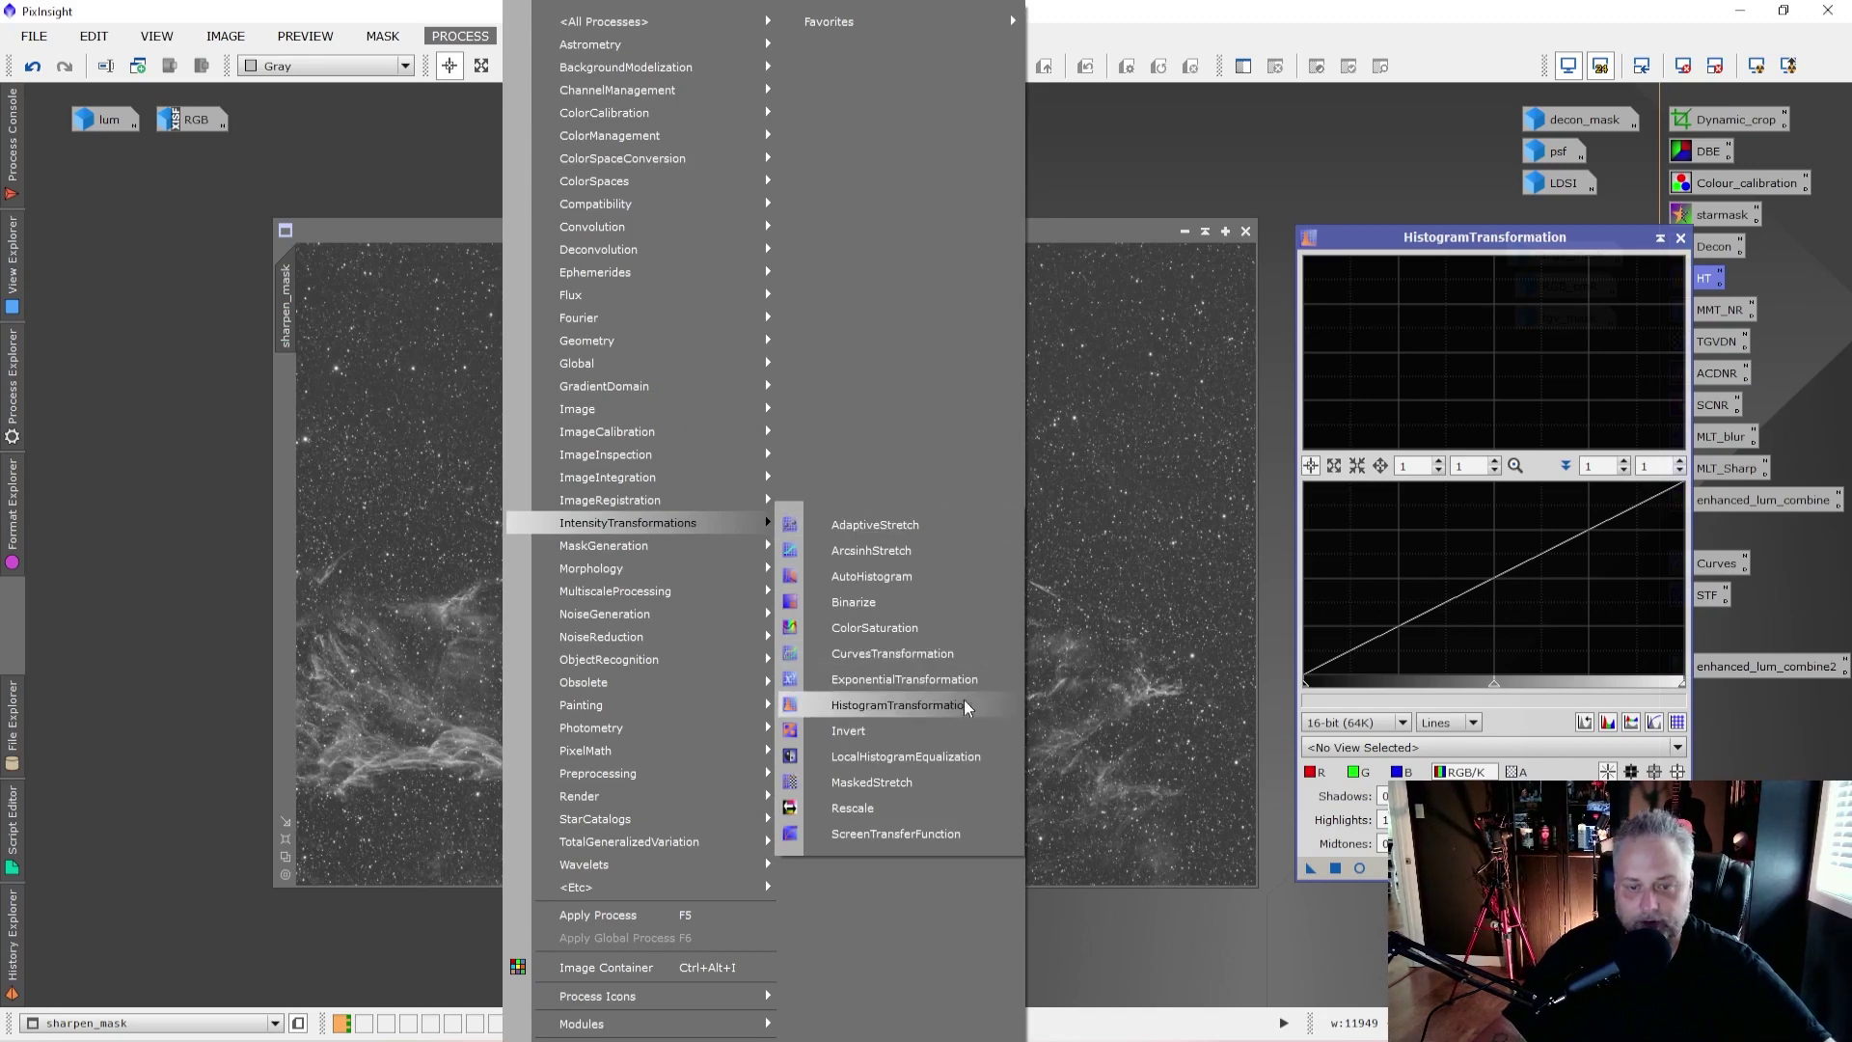
key(Escape)
key(Escape)
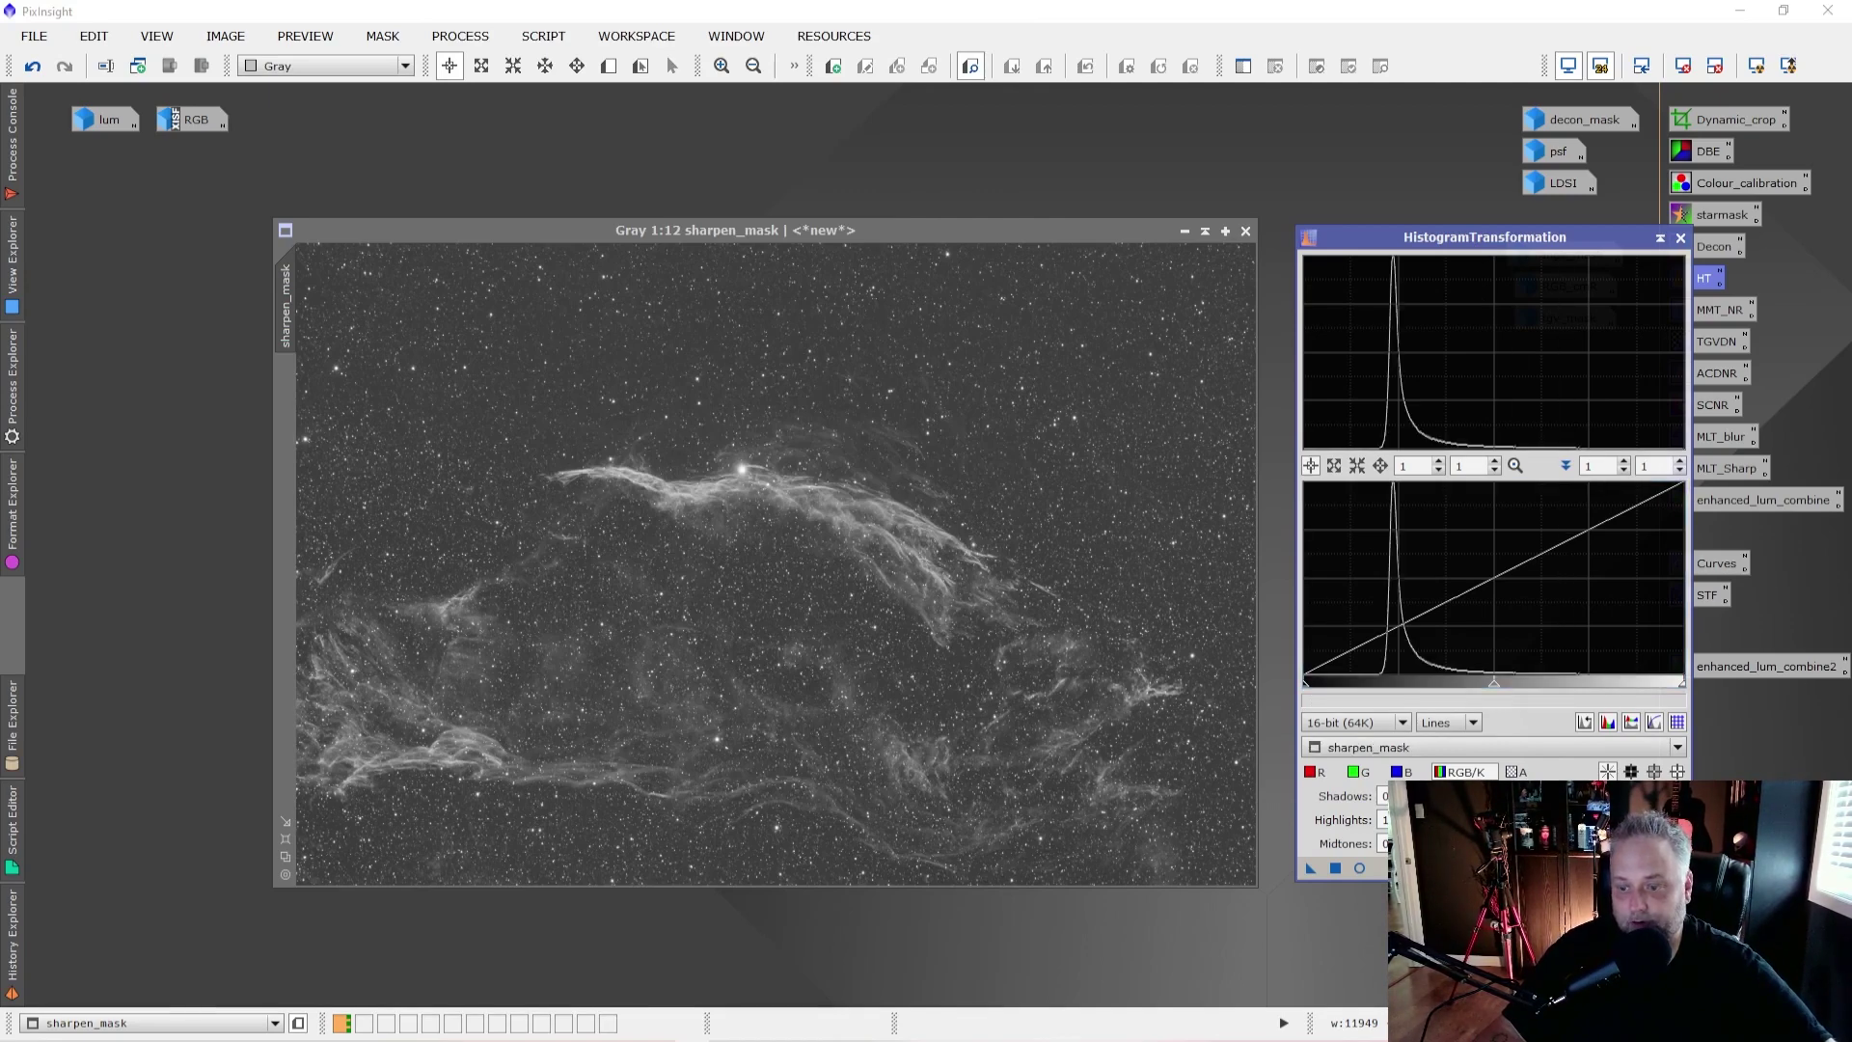
click(799, 228)
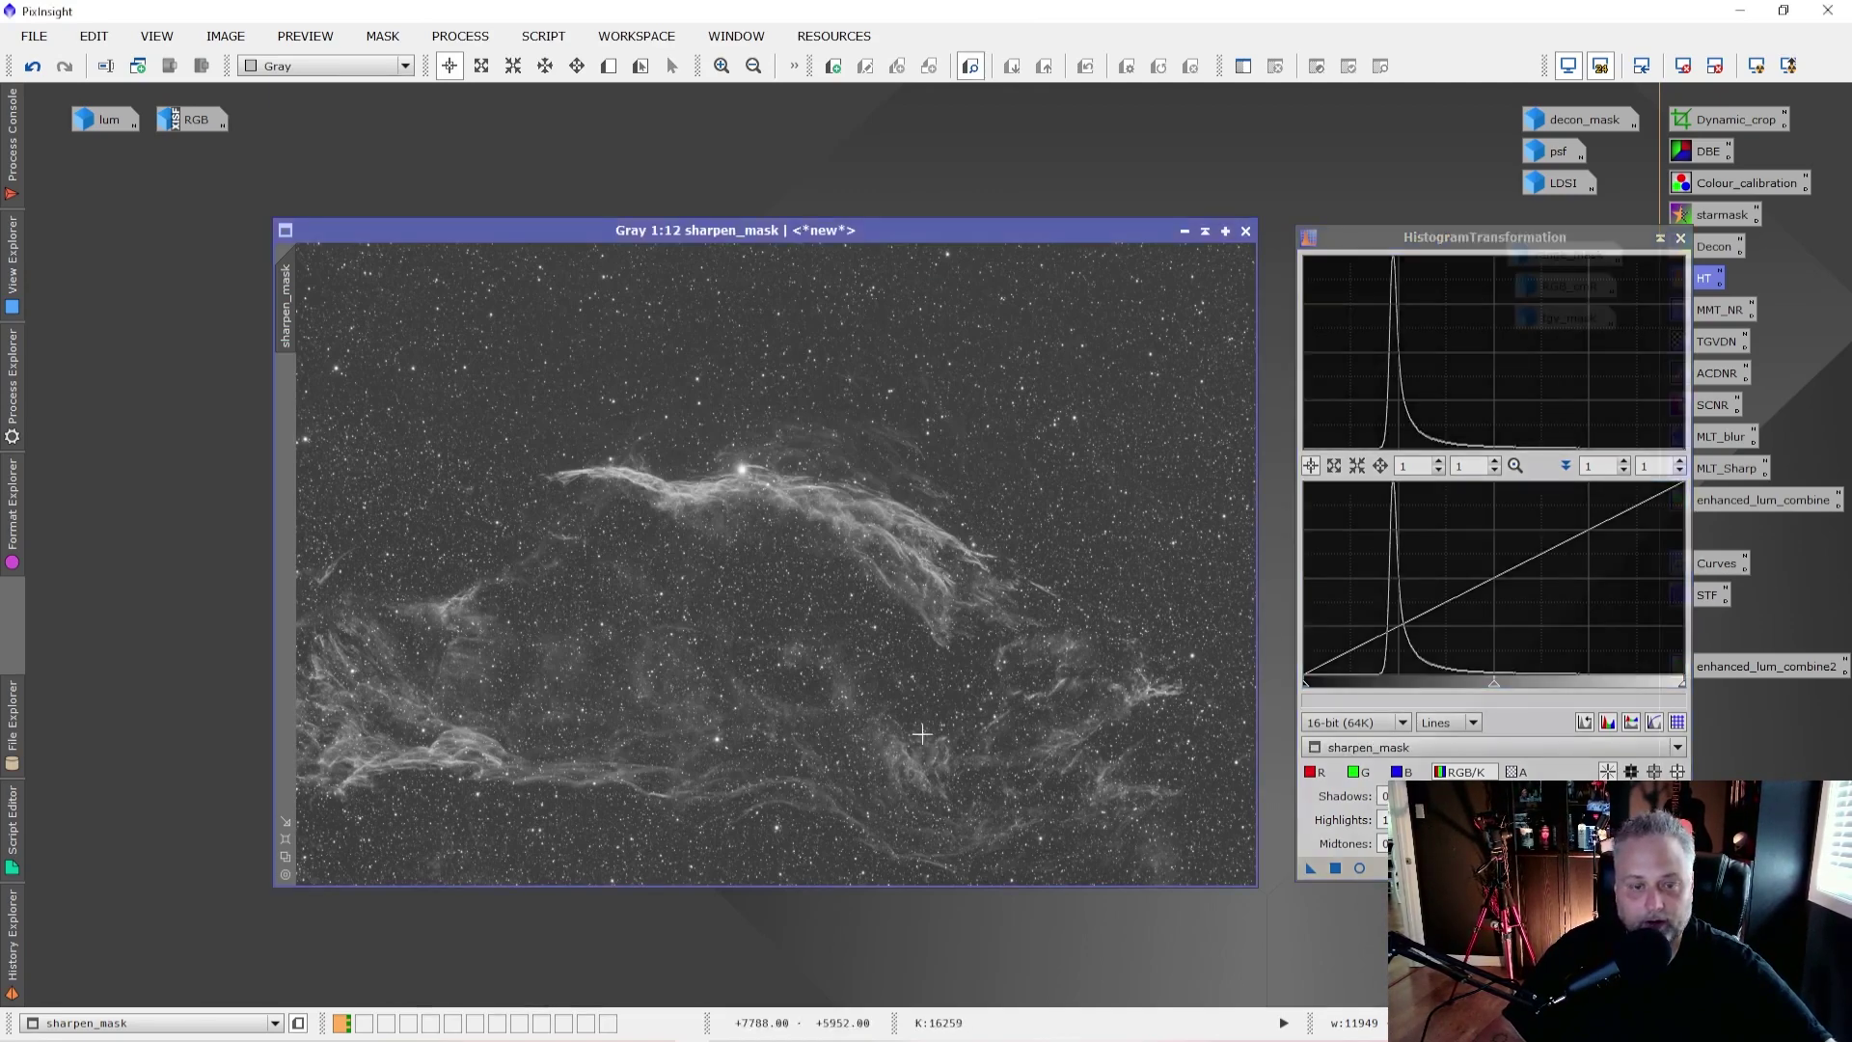
drag(821, 220, 752, 224)
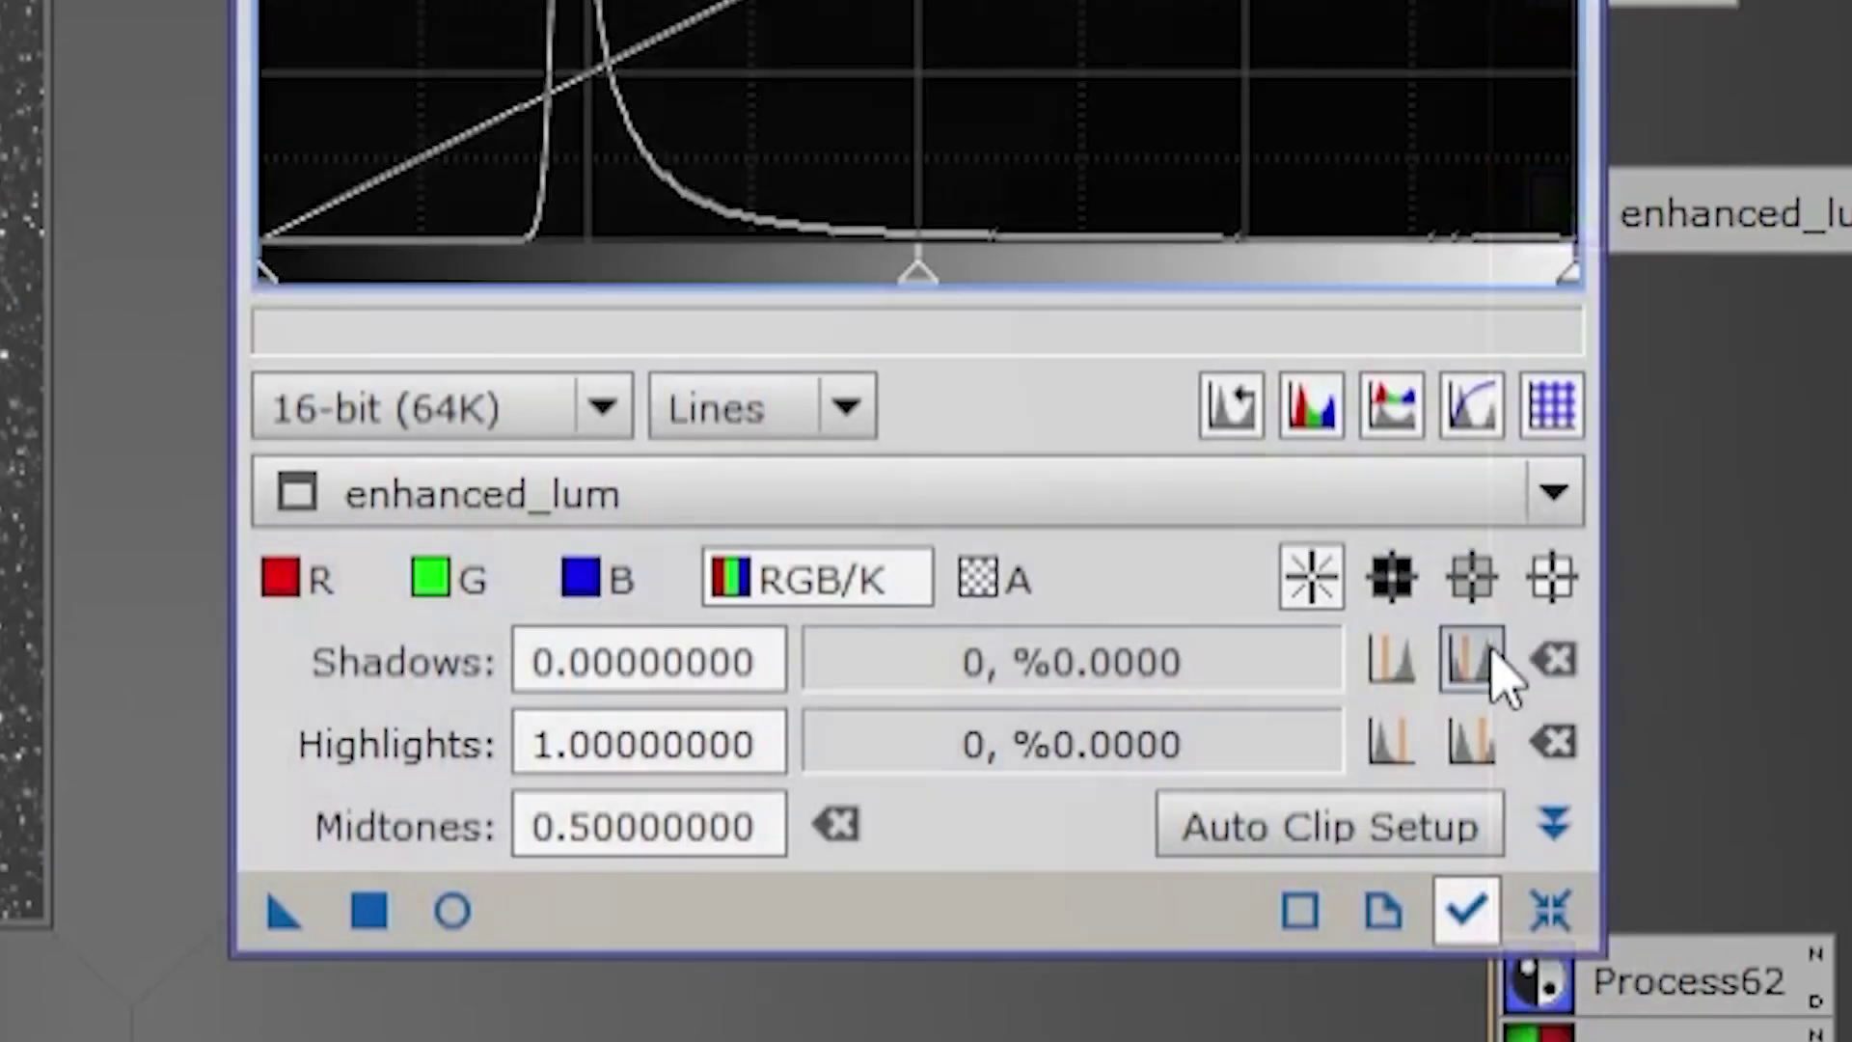
Step: Auto-clip shadows with real-time preview, pull the black point back left, and apply to sharpen_mask
click(1473, 659)
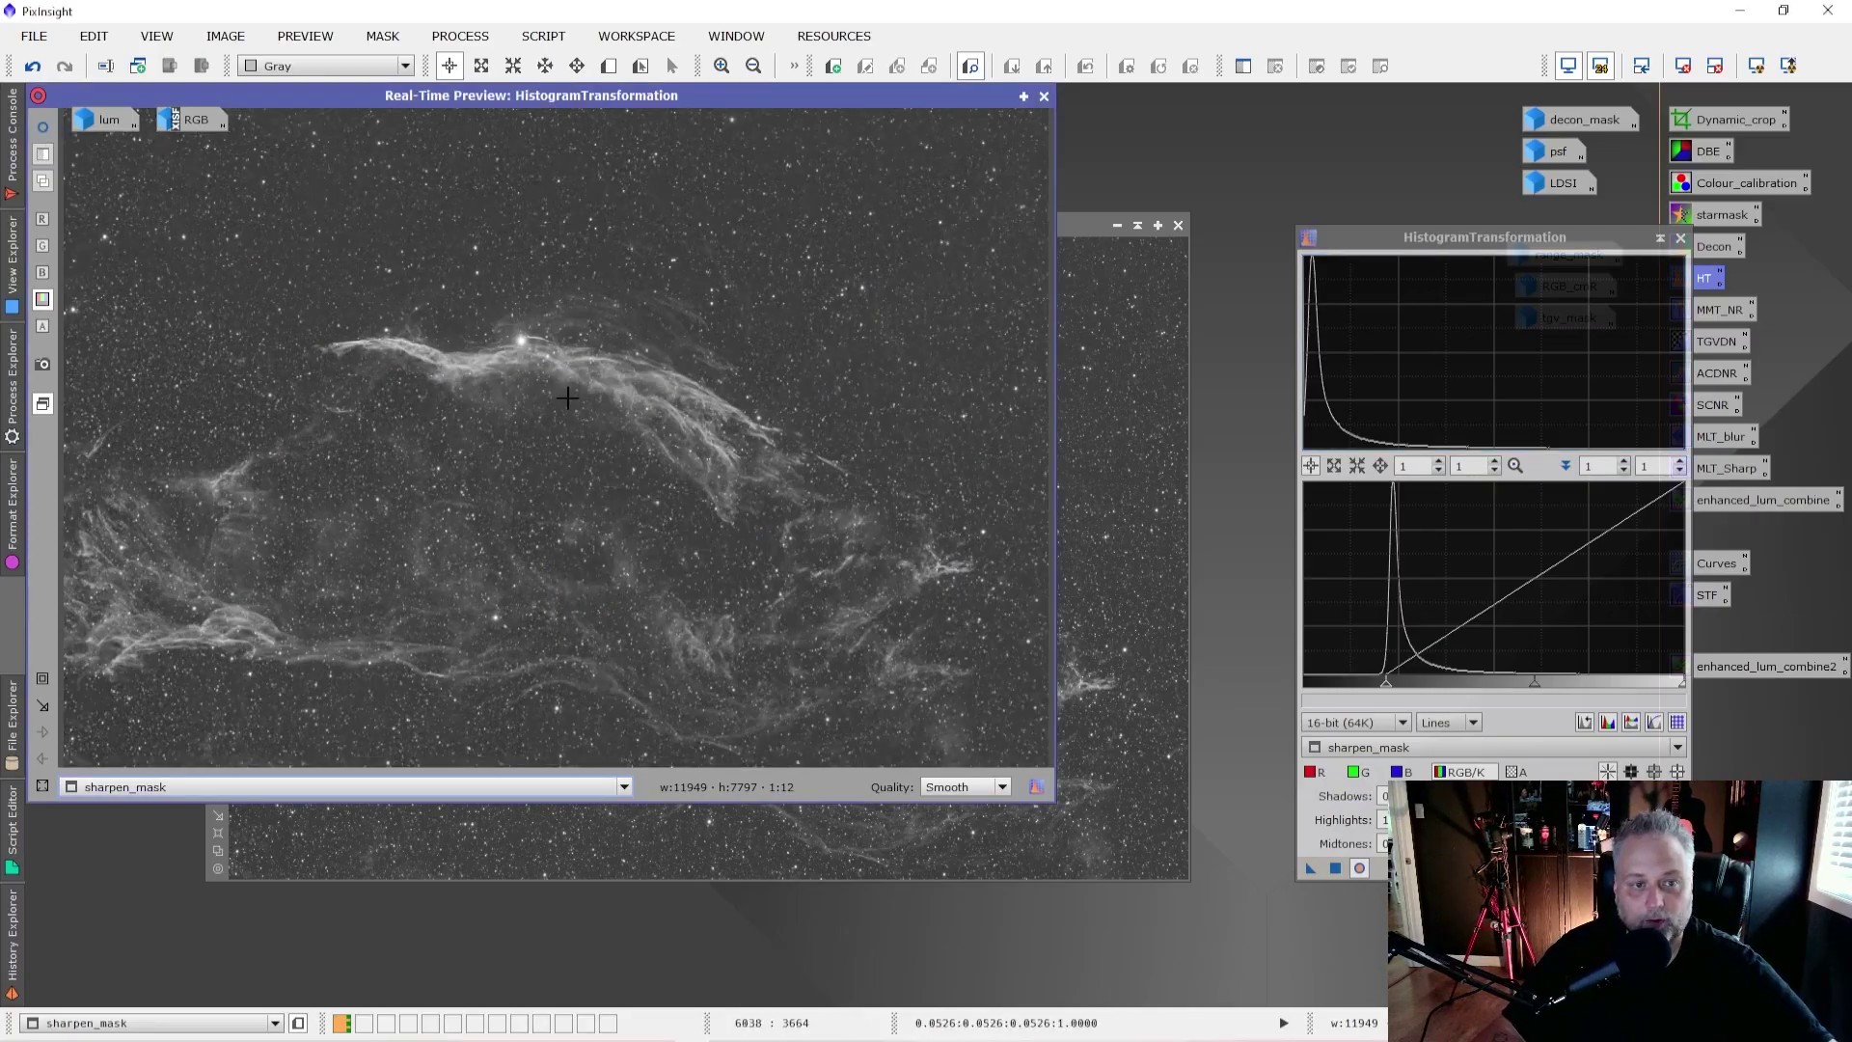
click(43, 126)
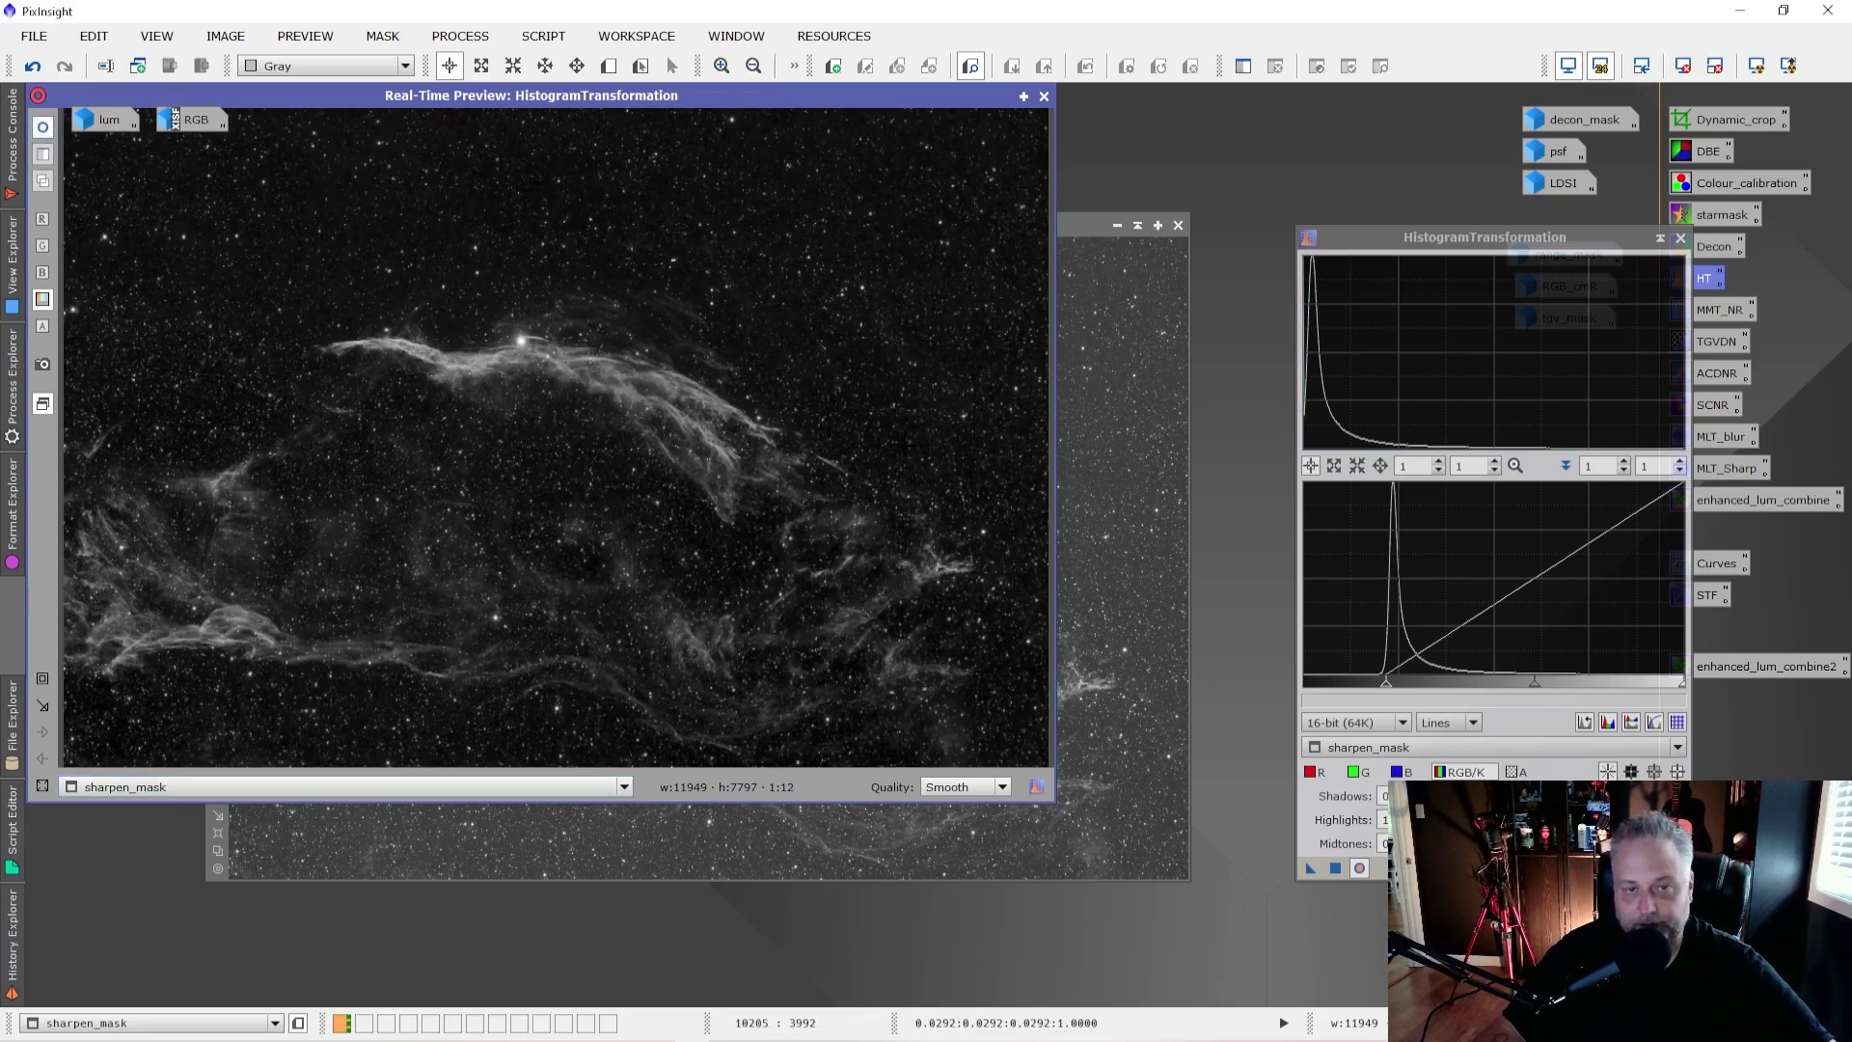
click(1340, 848)
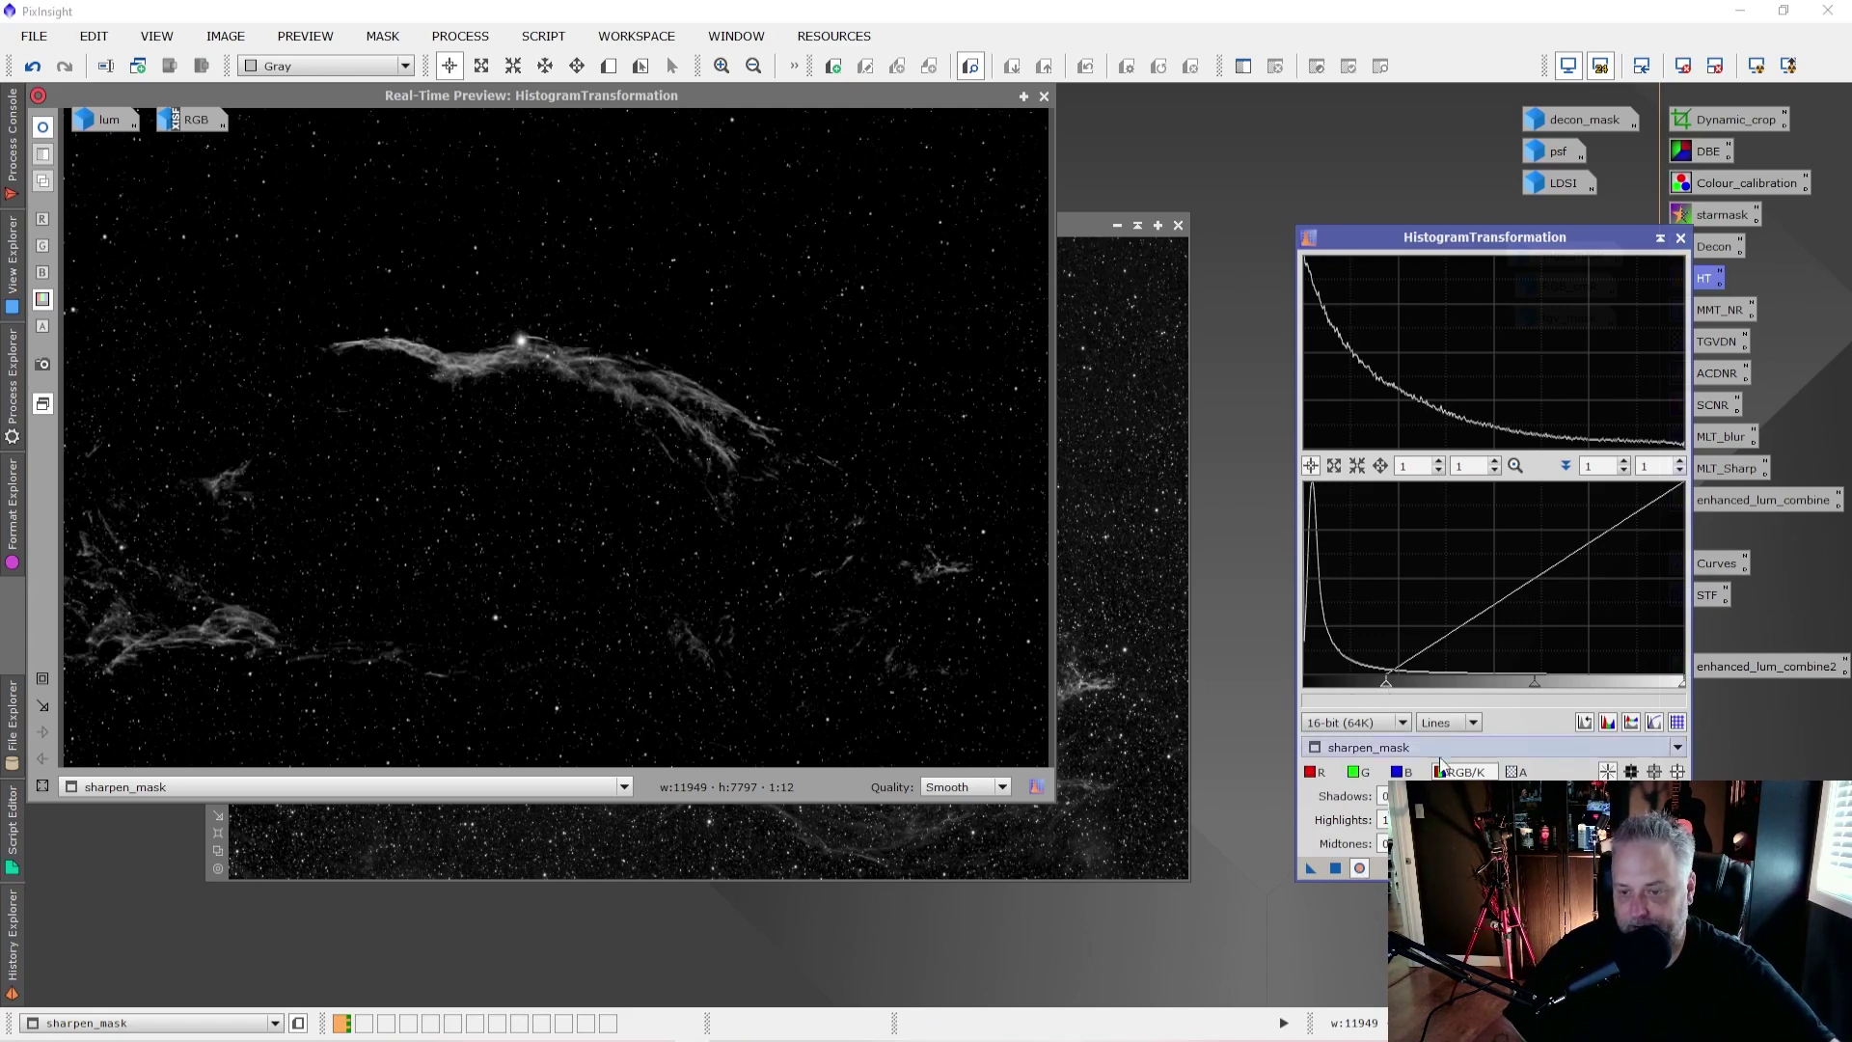
drag(1386, 683, 1310, 693)
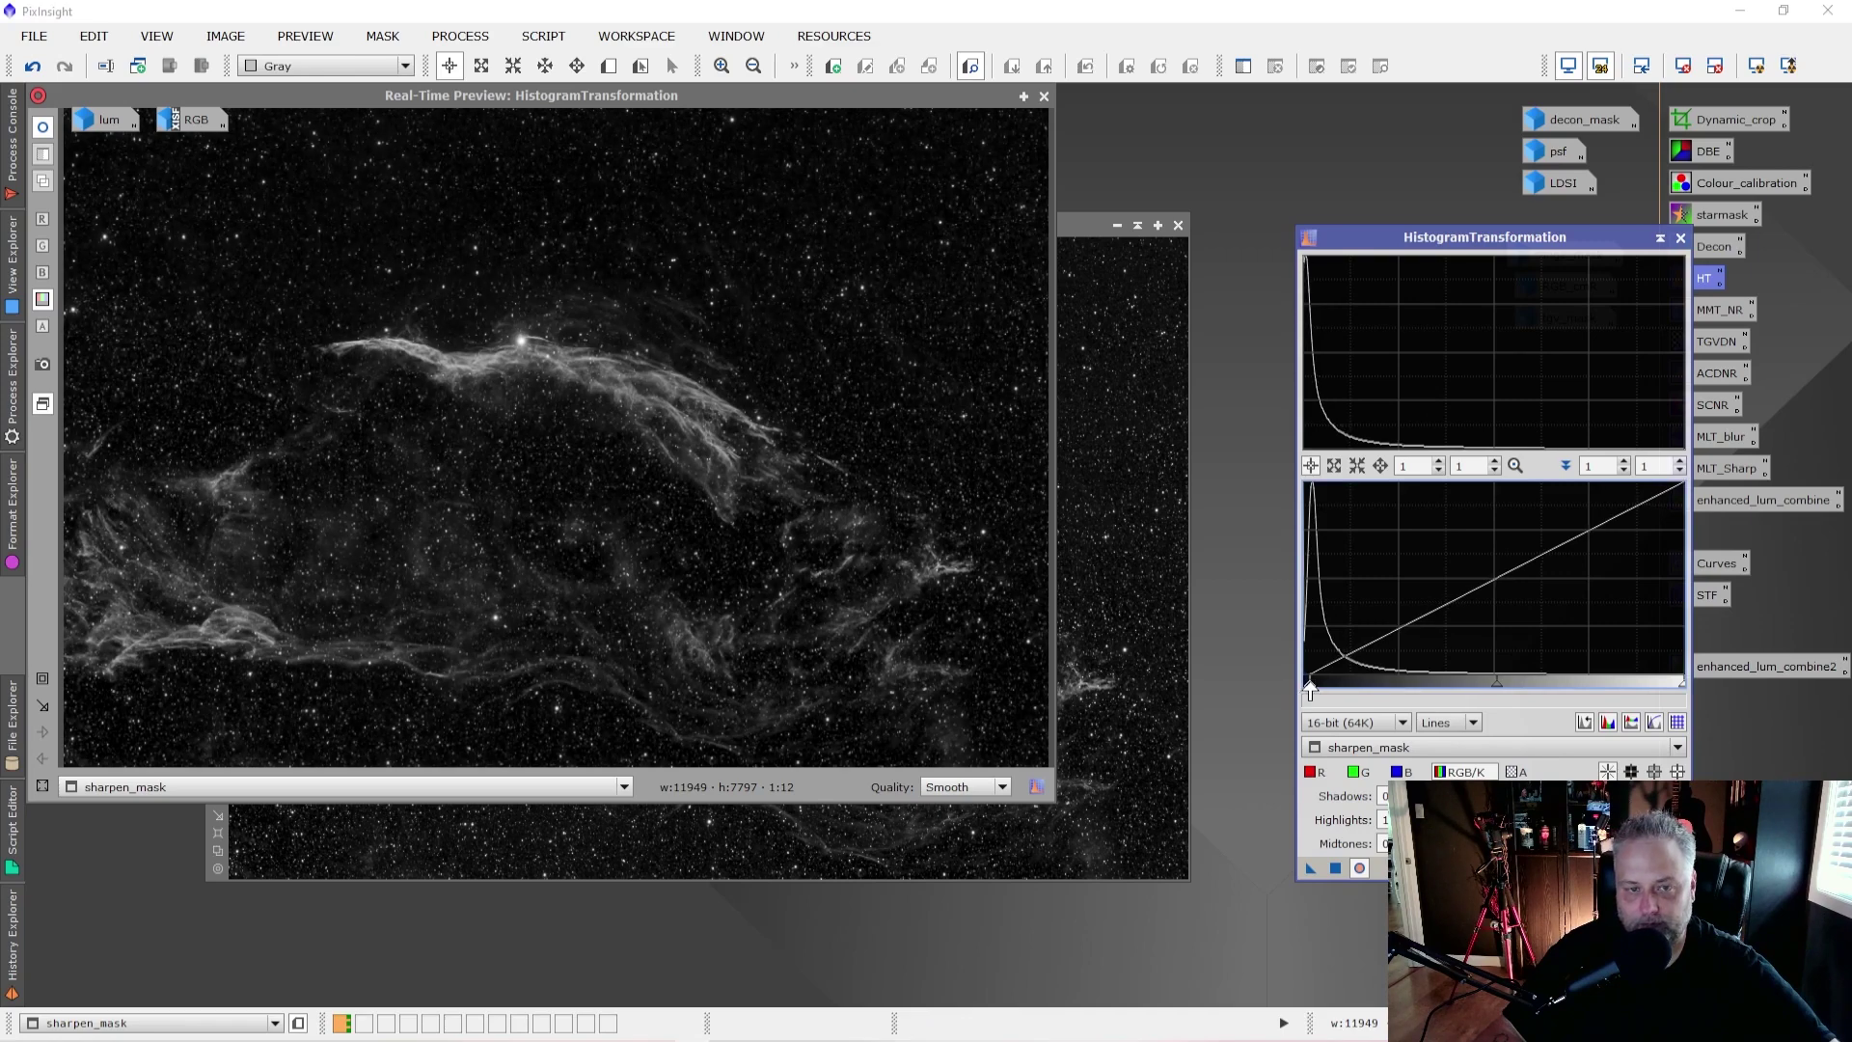
click(1333, 870)
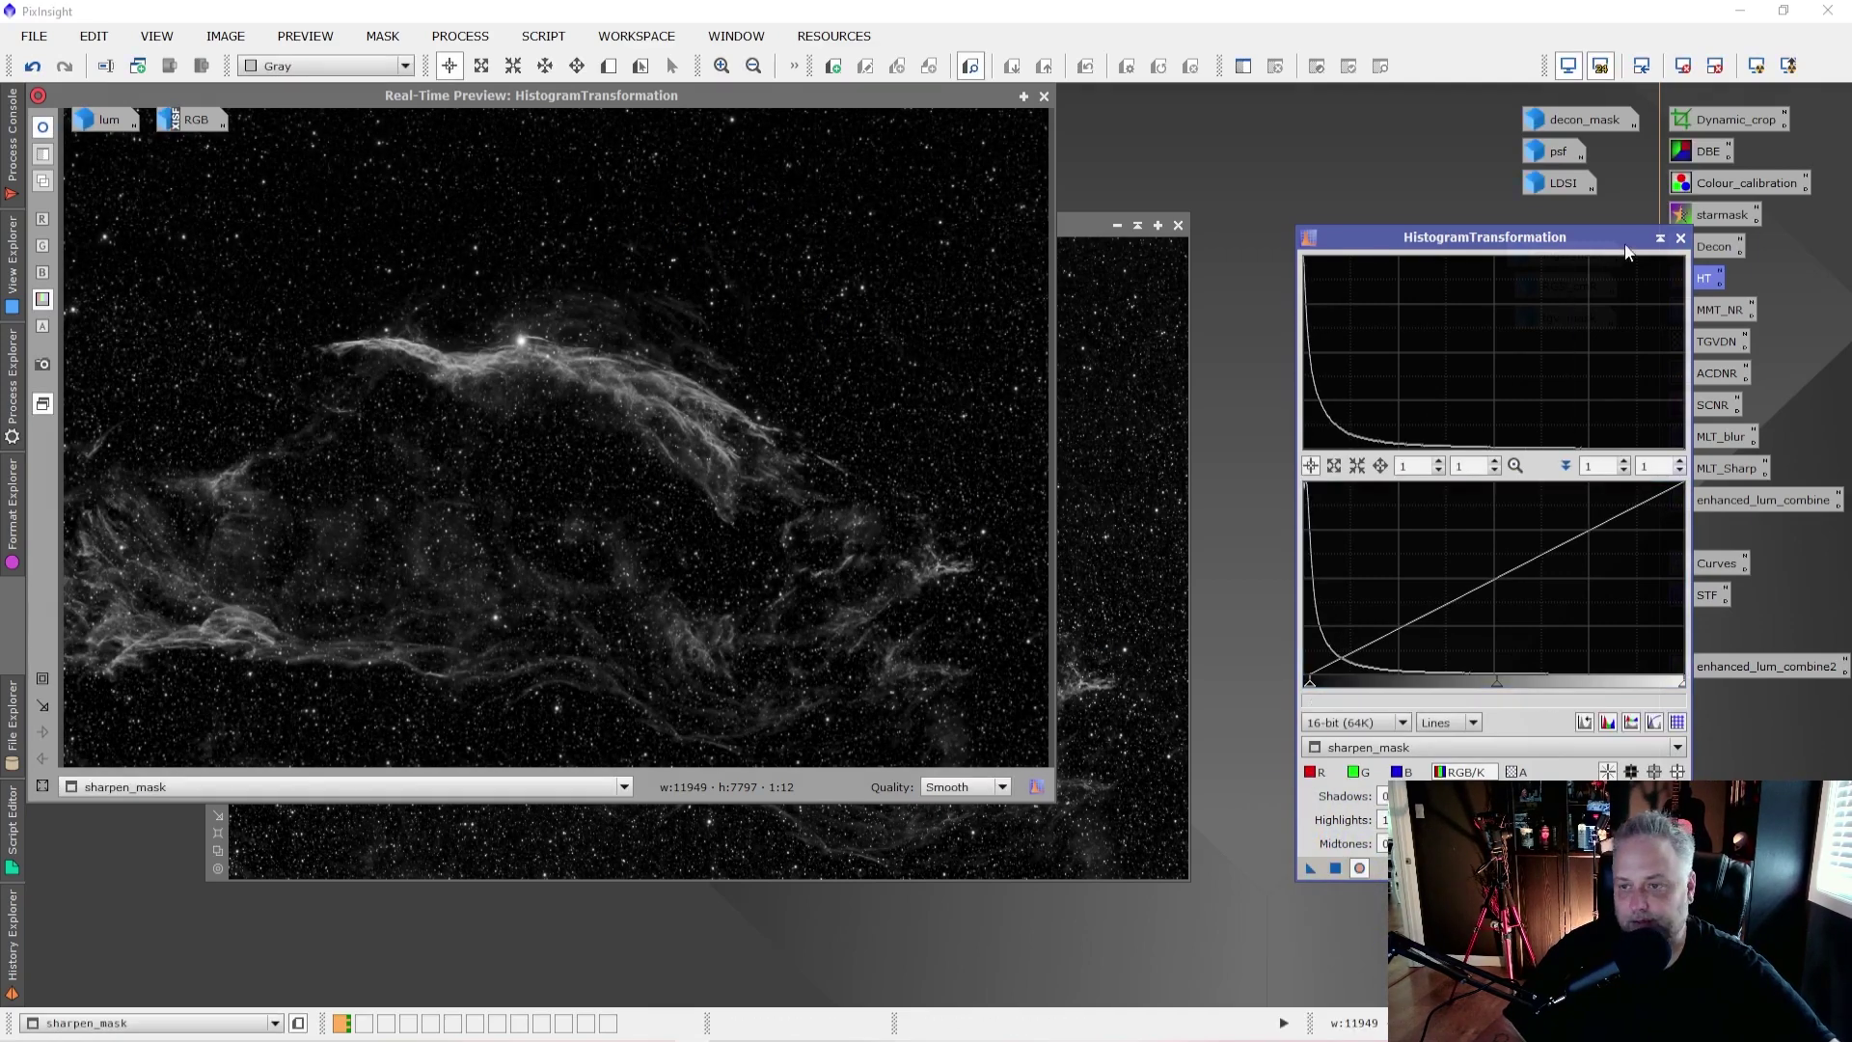
Step: Close the histogram tool and real-time preview, and reposition the sharpen_mask window
click(1680, 238)
click(1044, 96)
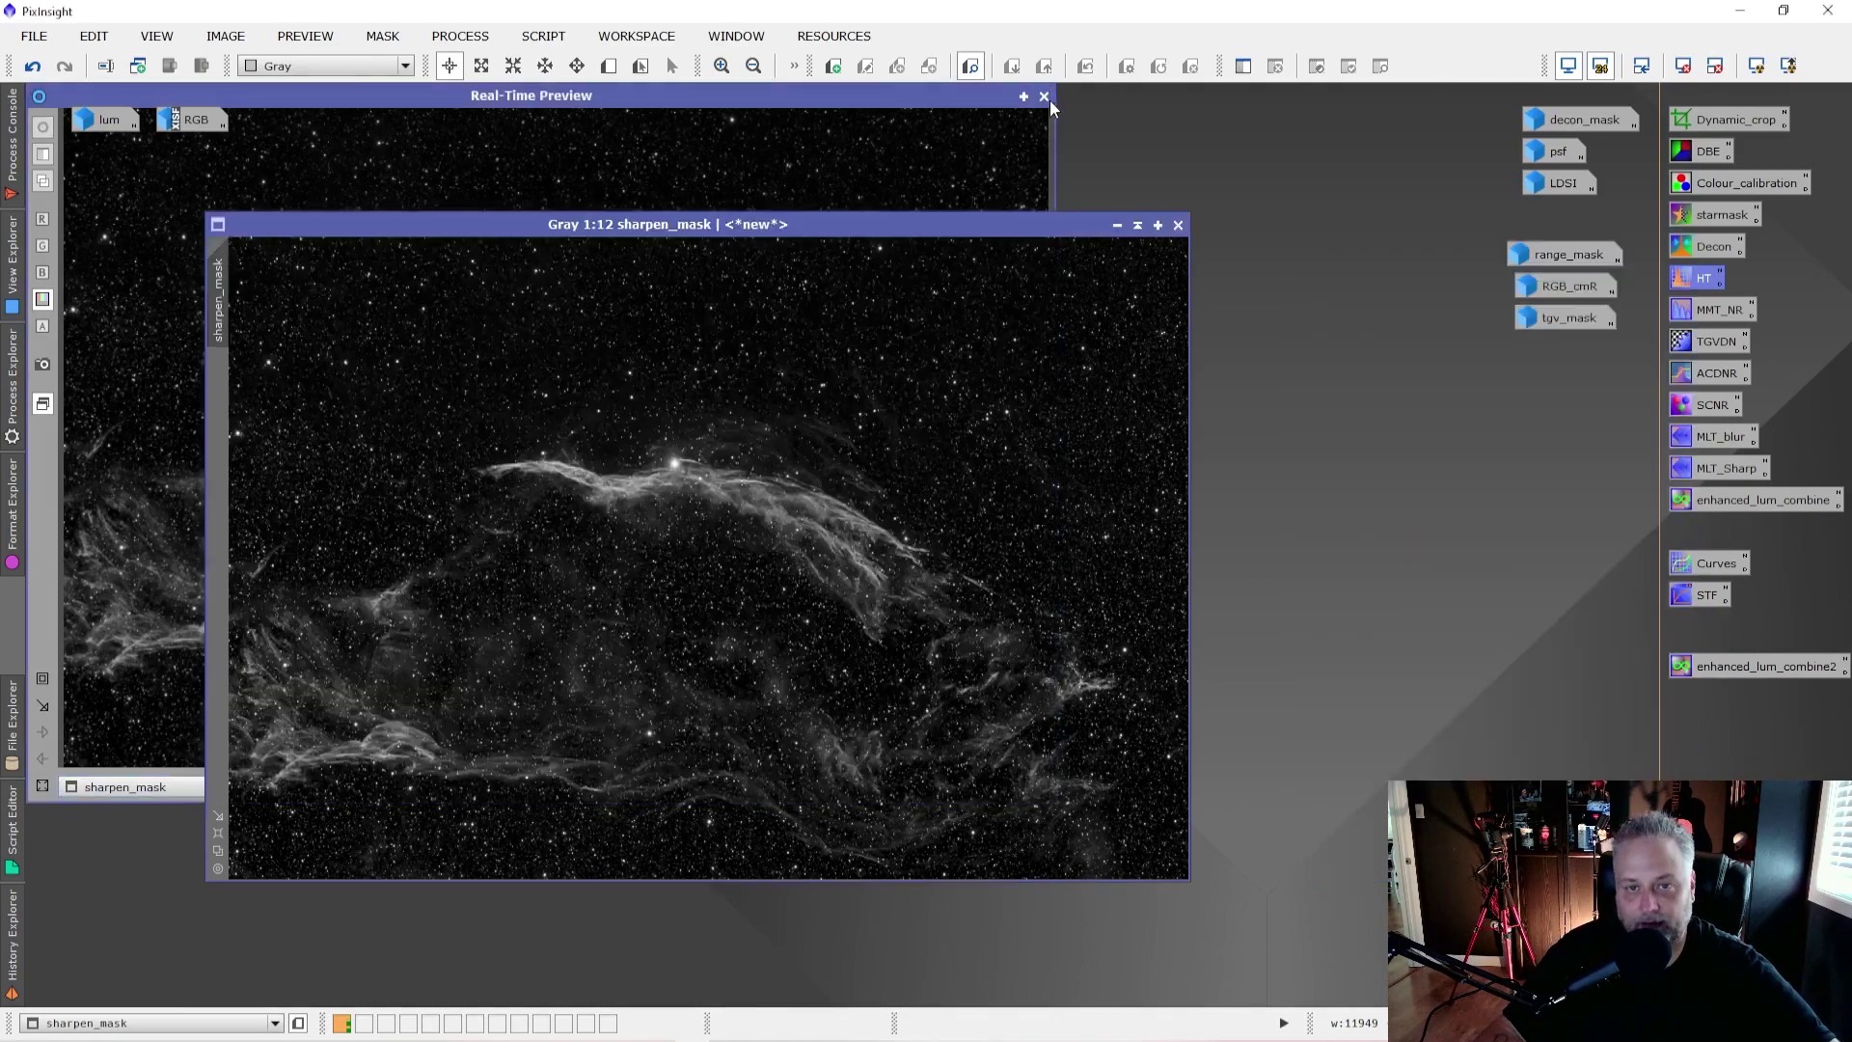
drag(868, 208, 976, 187)
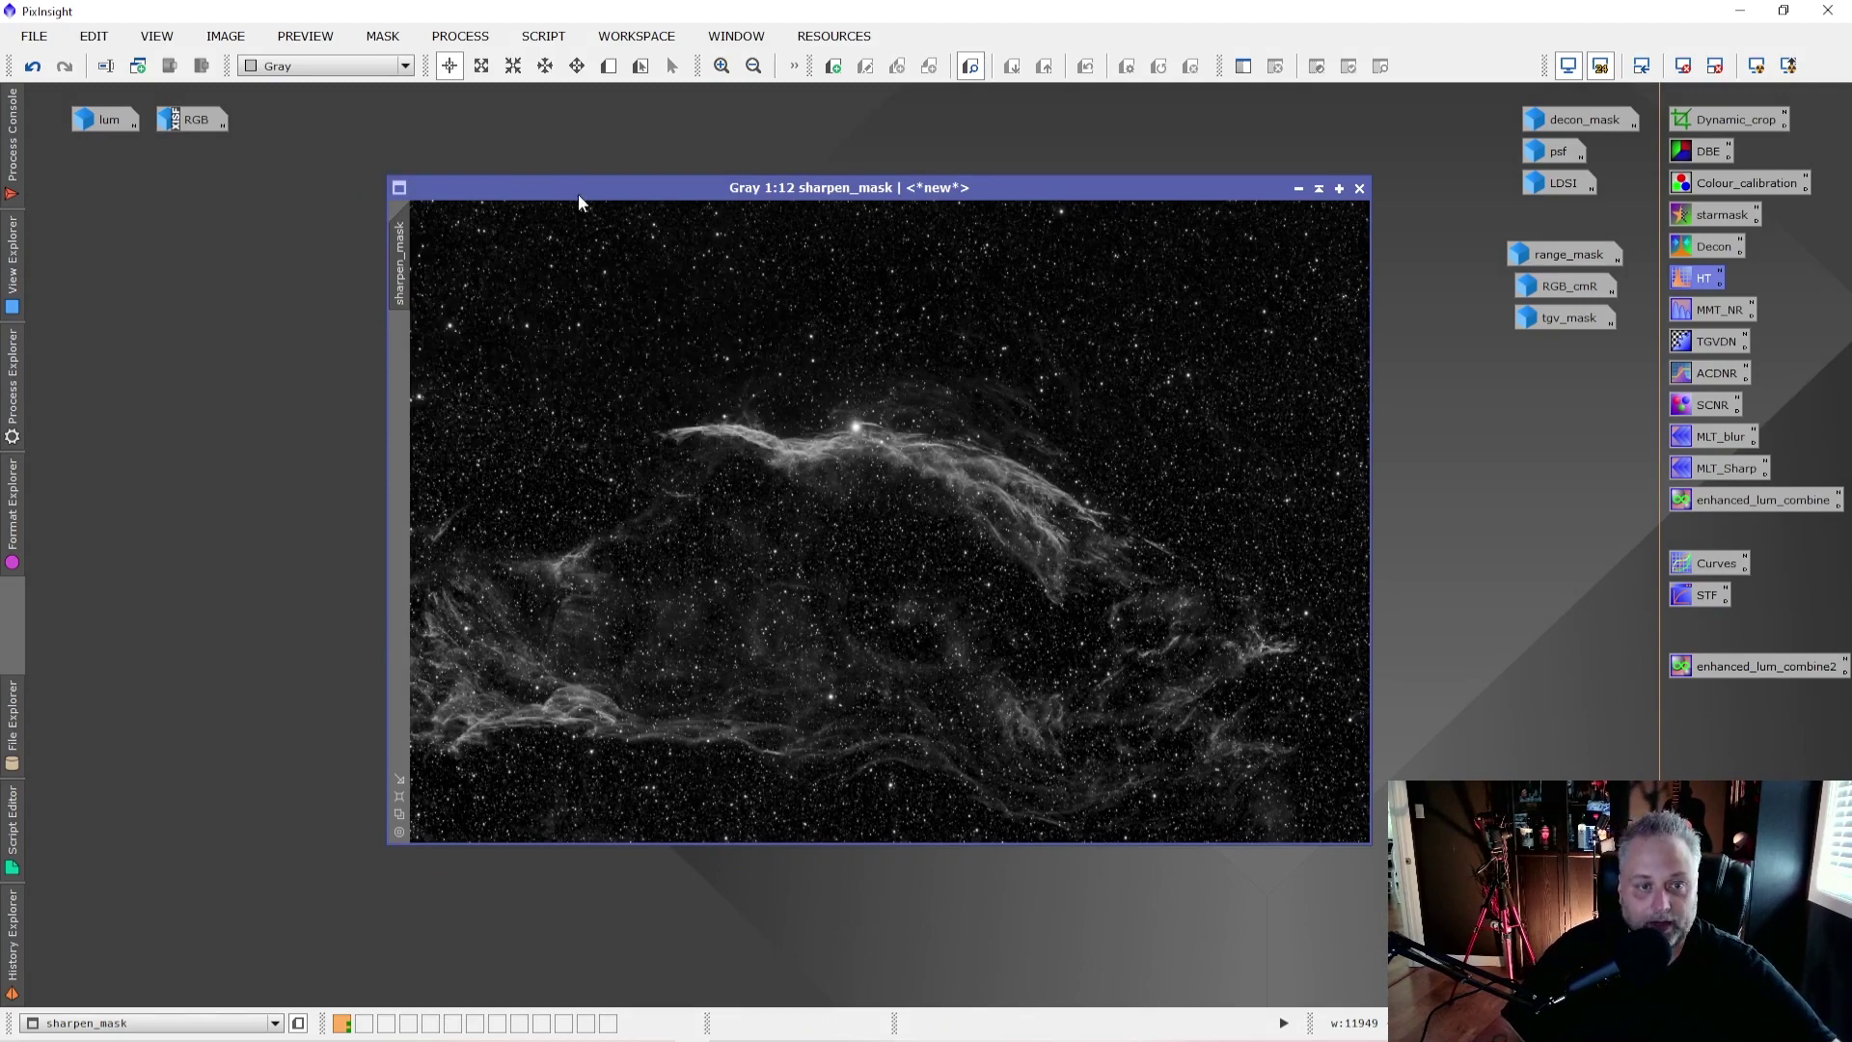
Step: Minimise sharpen_mask to an icon near the top and reopen the lum image
drag(576, 195, 547, 214)
click(1264, 206)
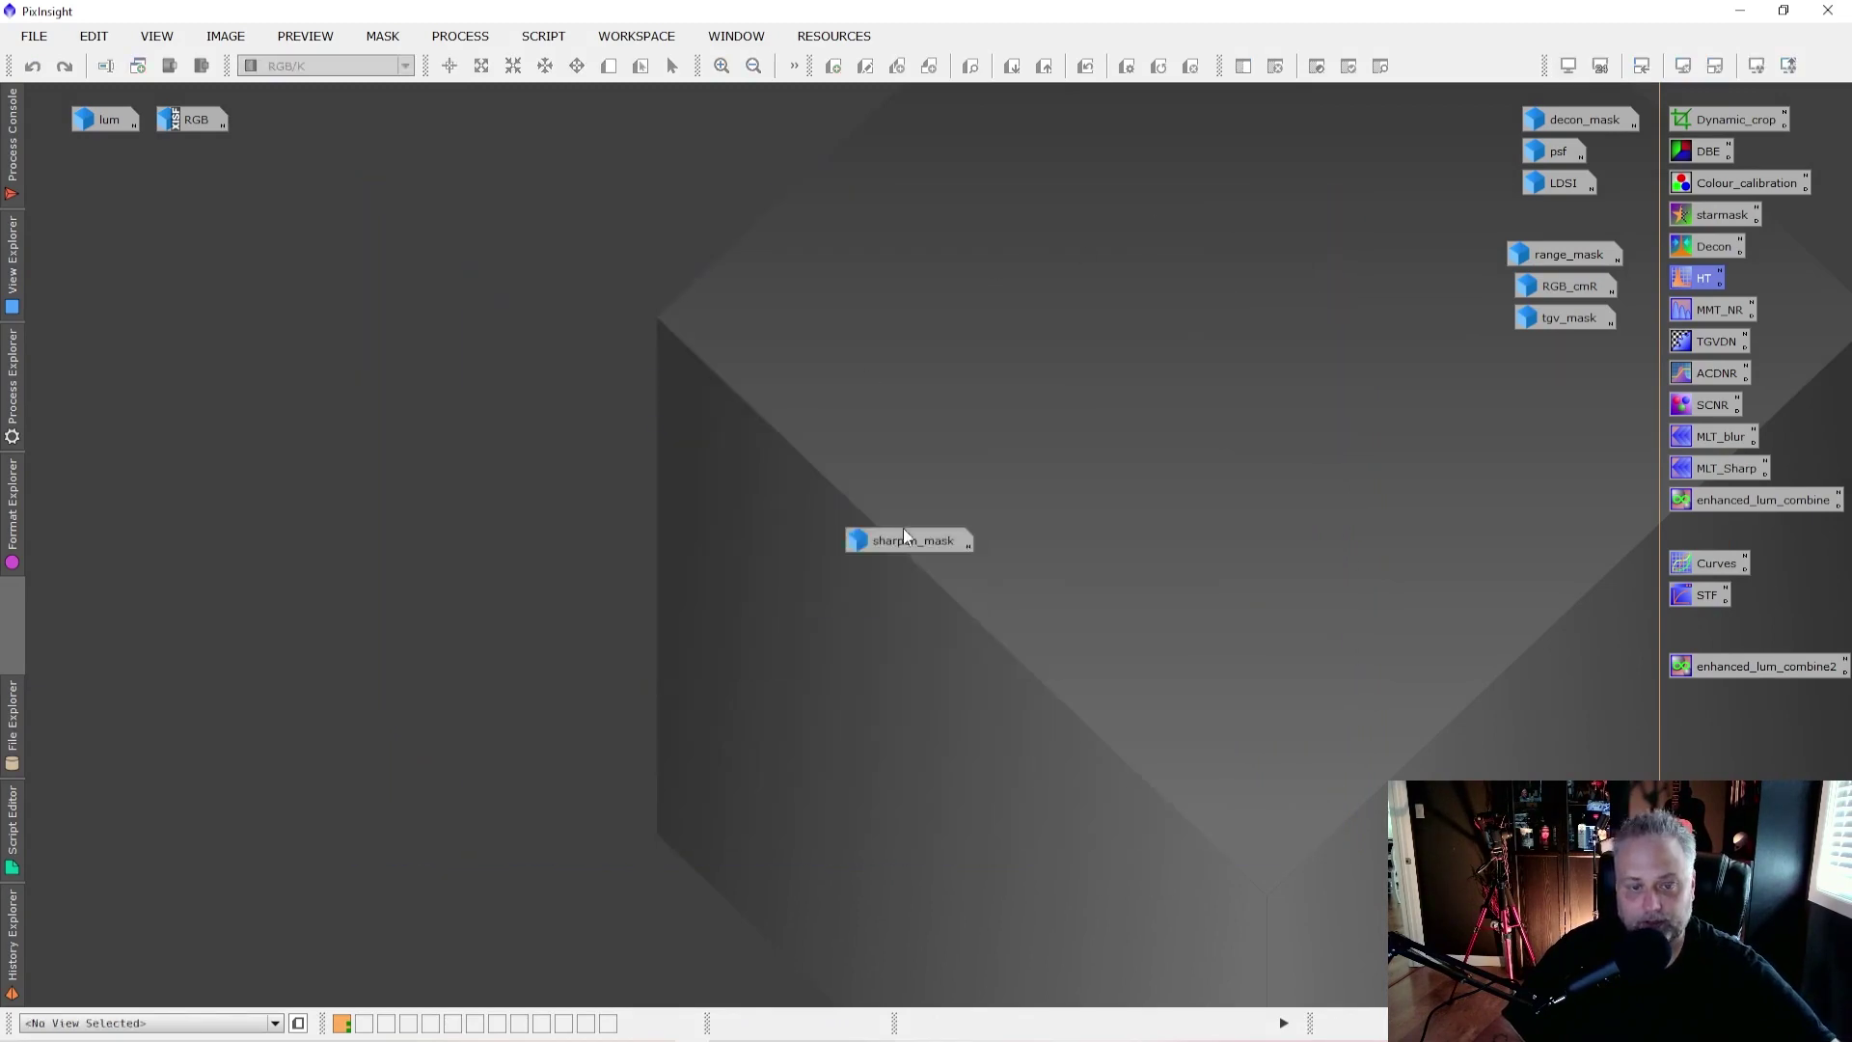
drag(905, 537, 548, 127)
double_click(127, 120)
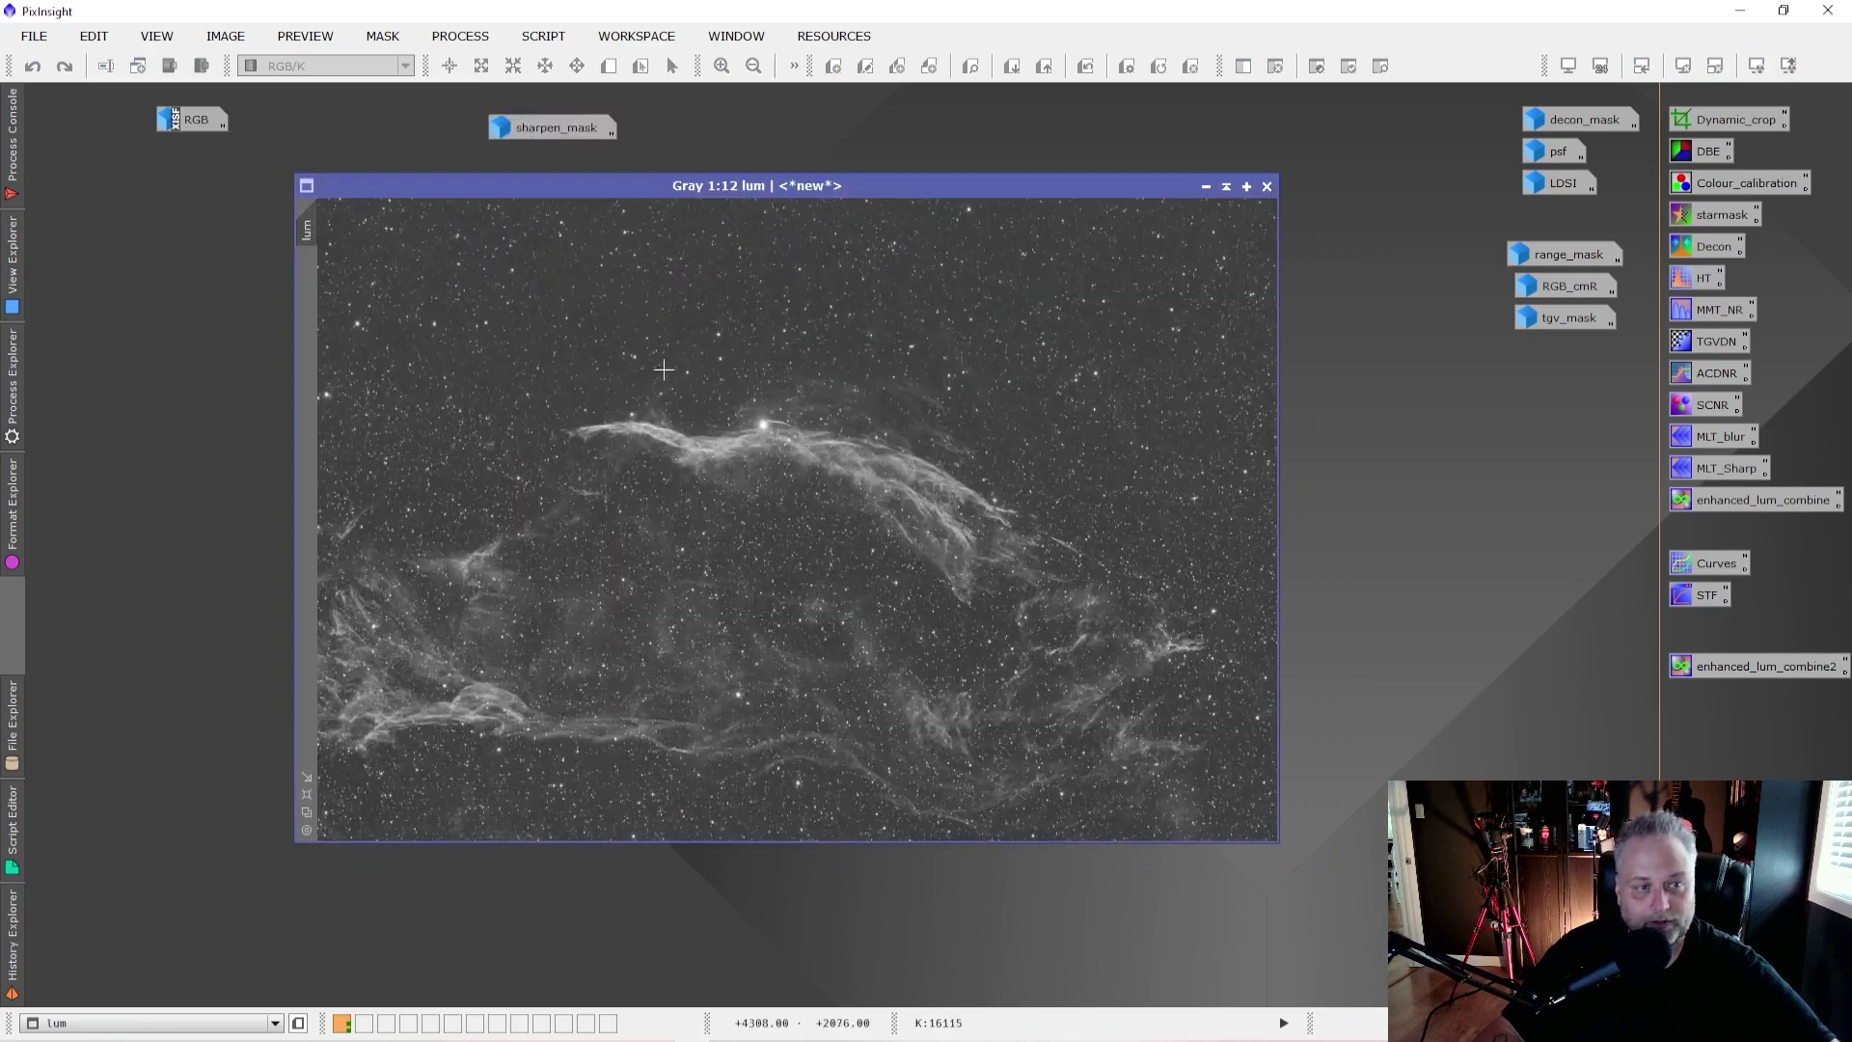
Step: Duplicate lum, minimise the original, and rename the copy lum_USM
drag(310, 229, 281, 273)
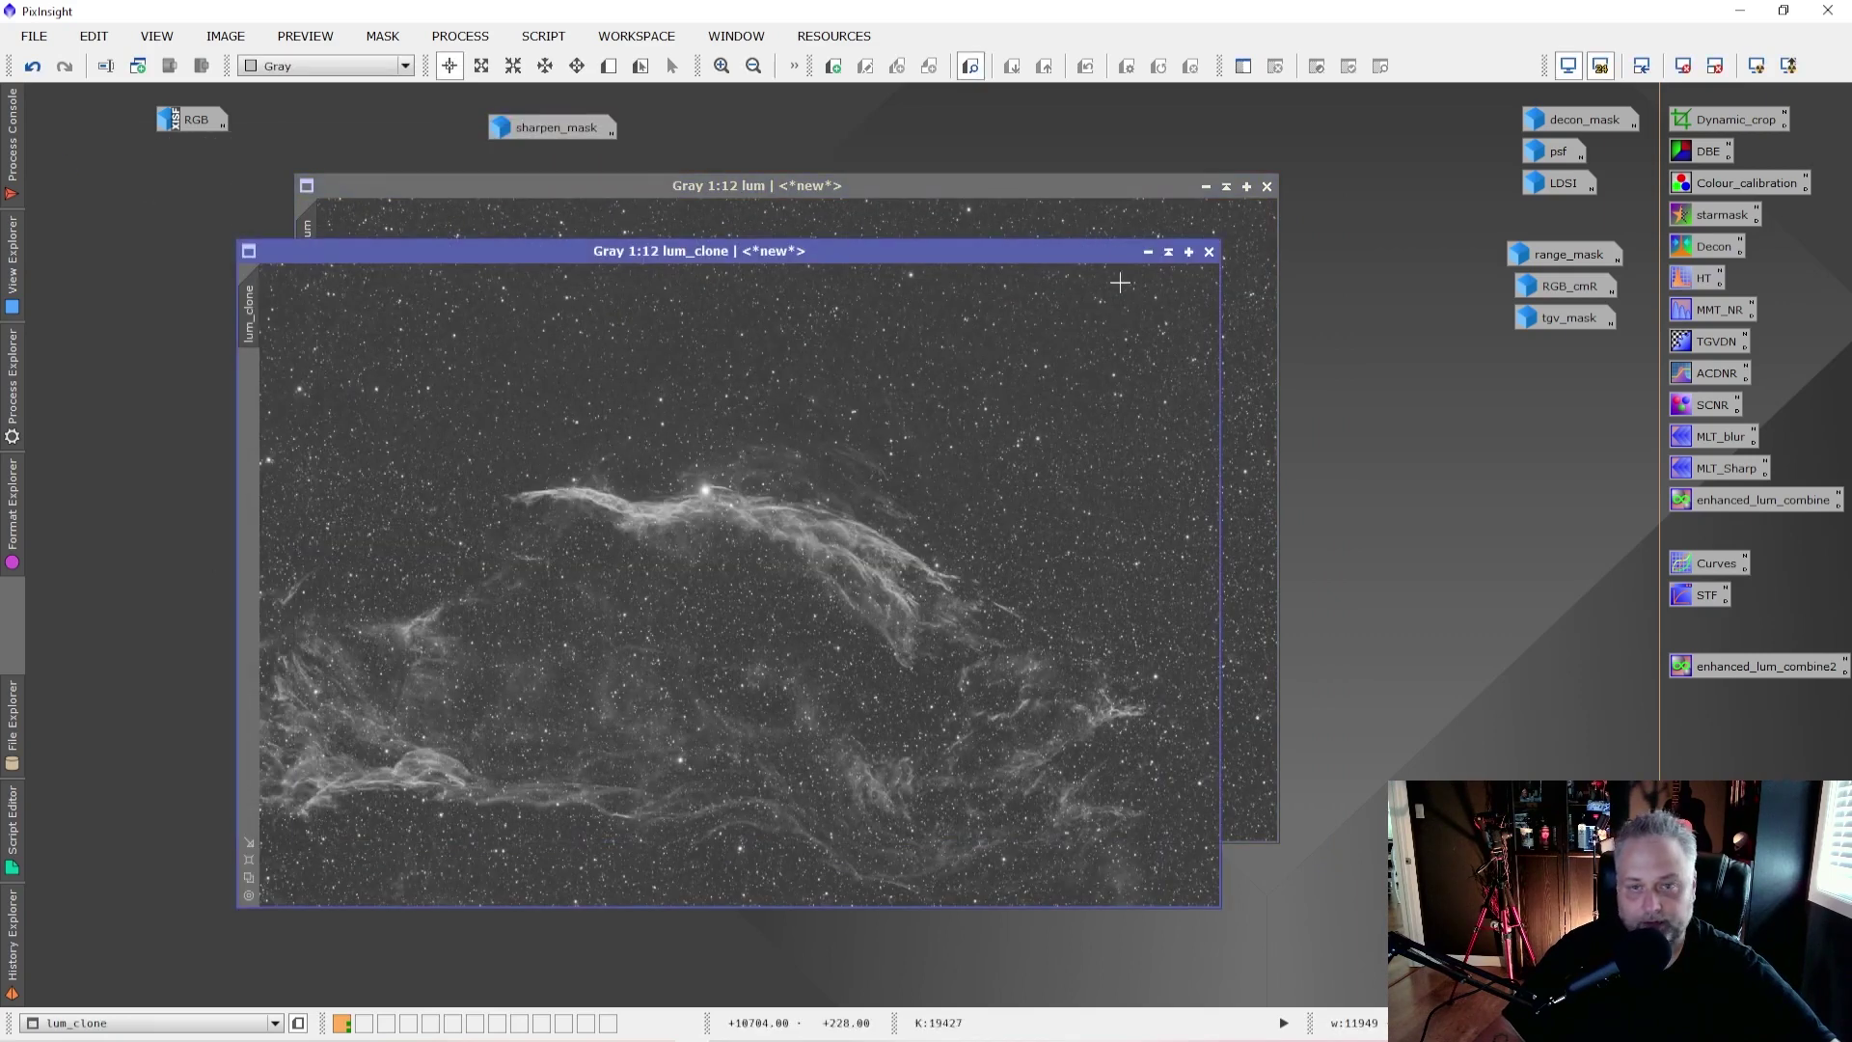
click(1205, 187)
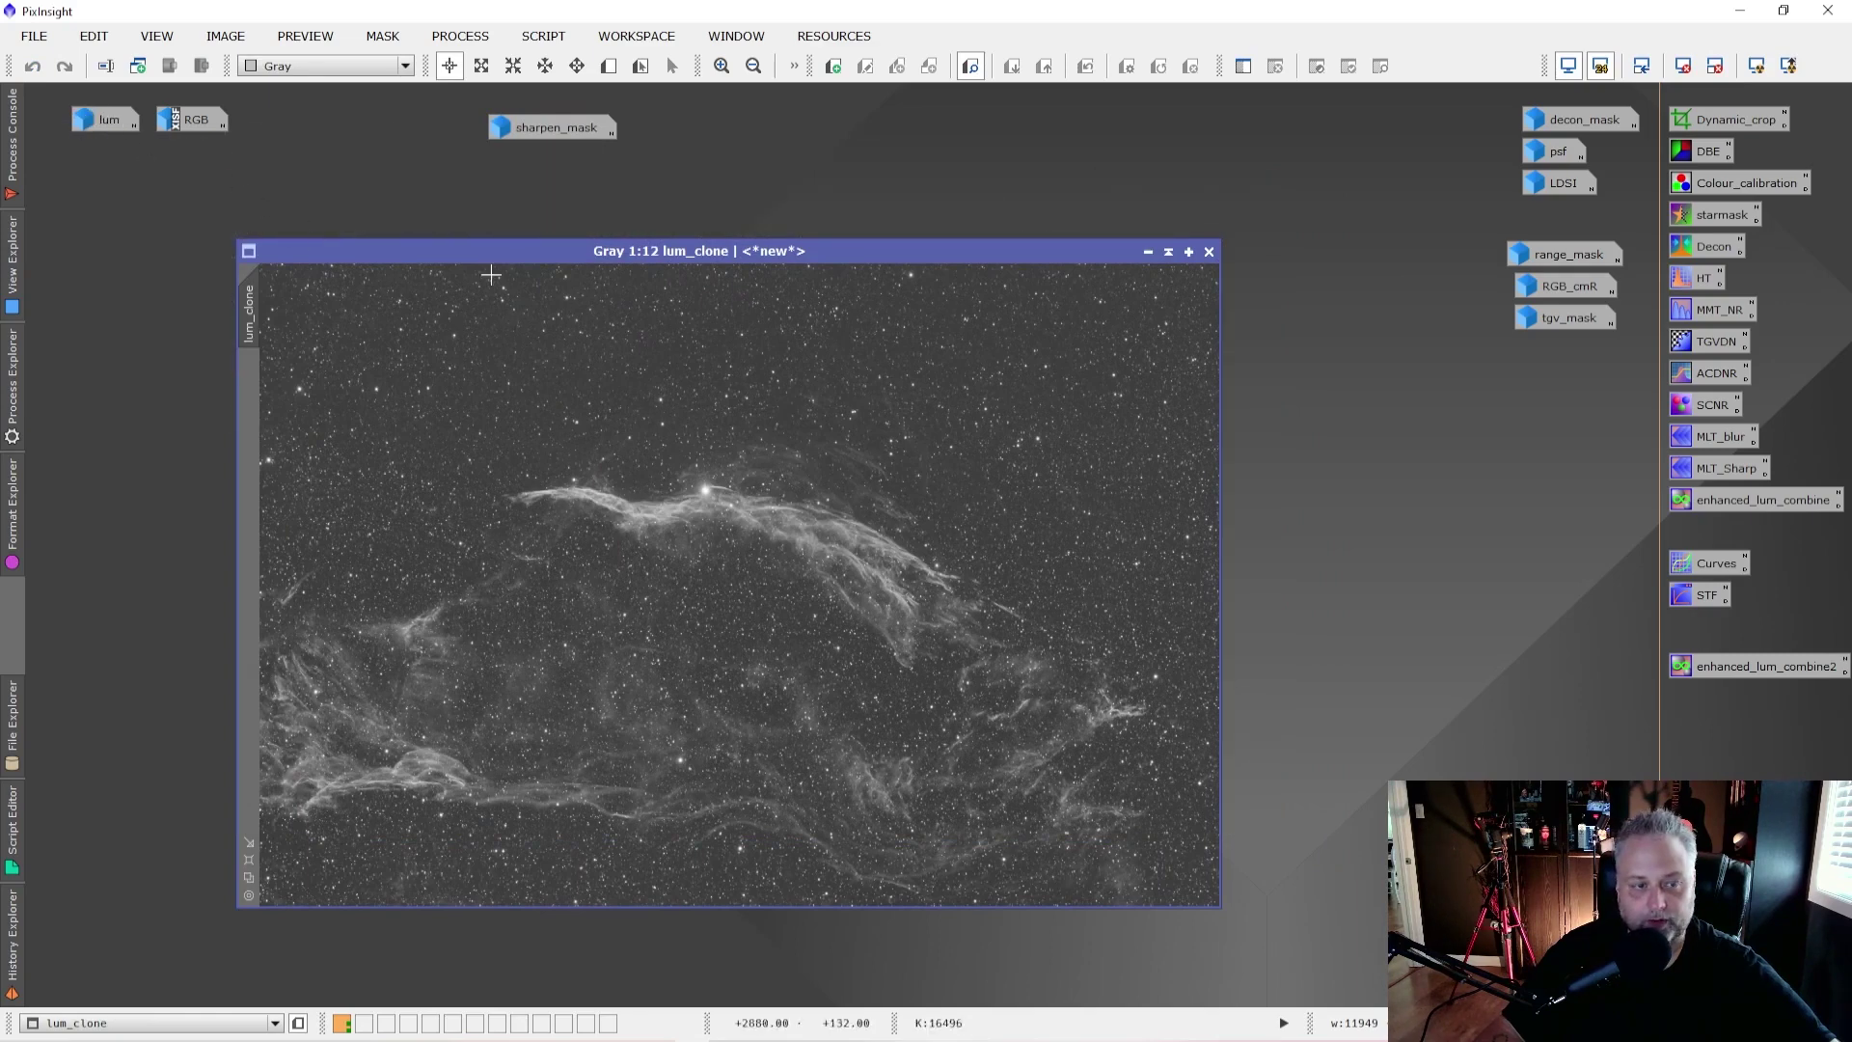
drag(476, 248, 567, 231)
right_click(339, 289)
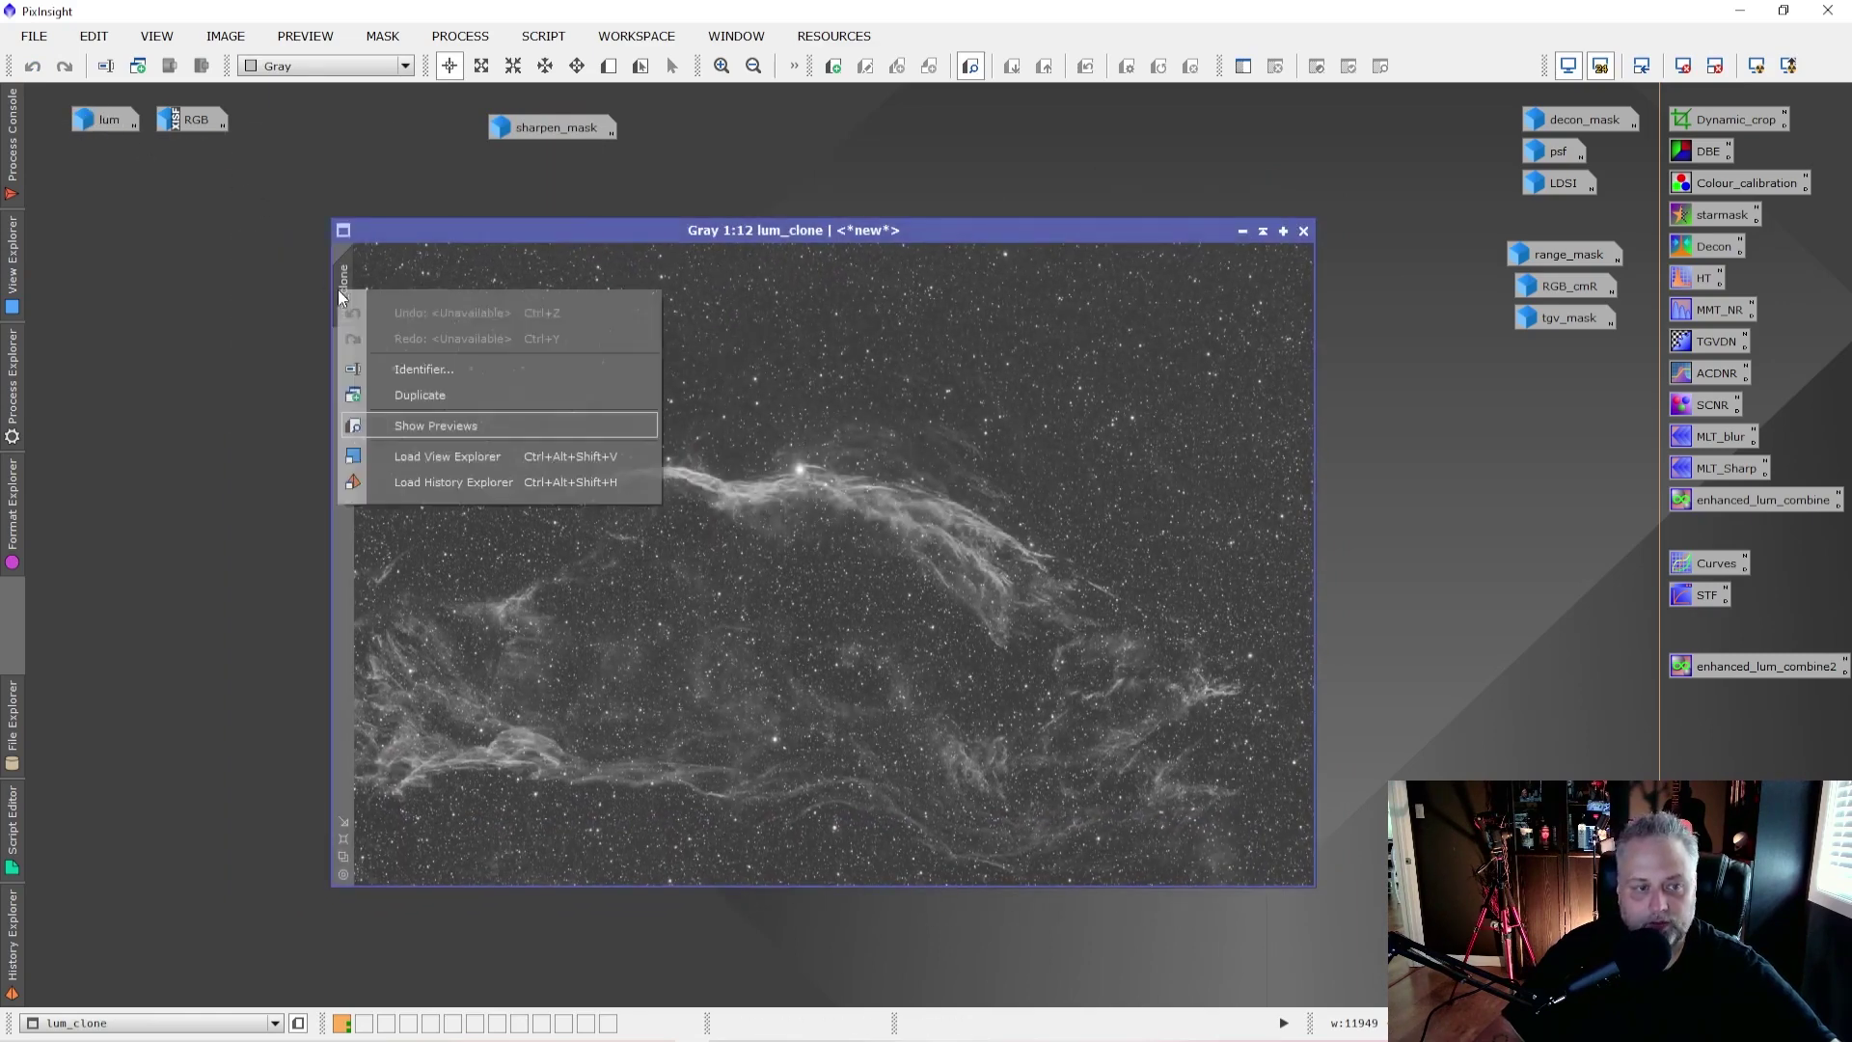
click(398, 367)
text(lum_USM)
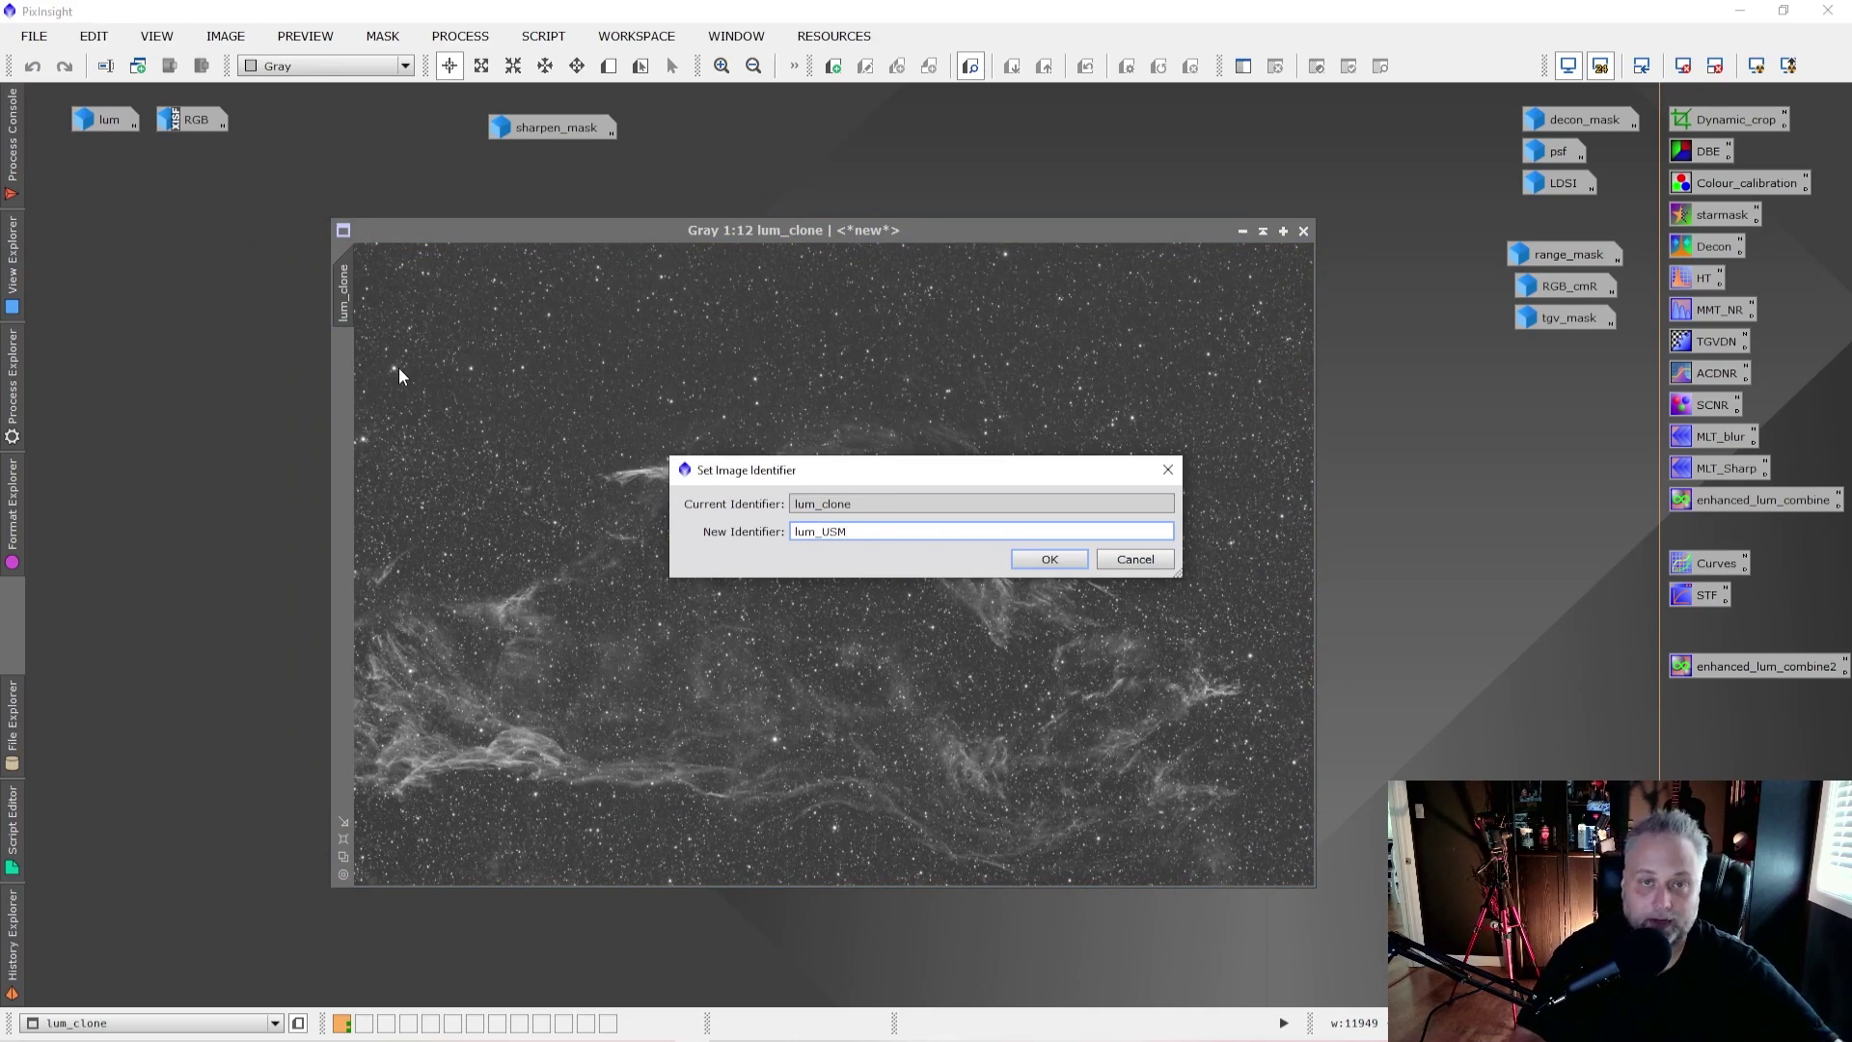
key(Return)
Step: Open the UnsharpMask process from the process list, showing StdDev 2.00 and Amount 0.80
drag(490, 229, 459, 230)
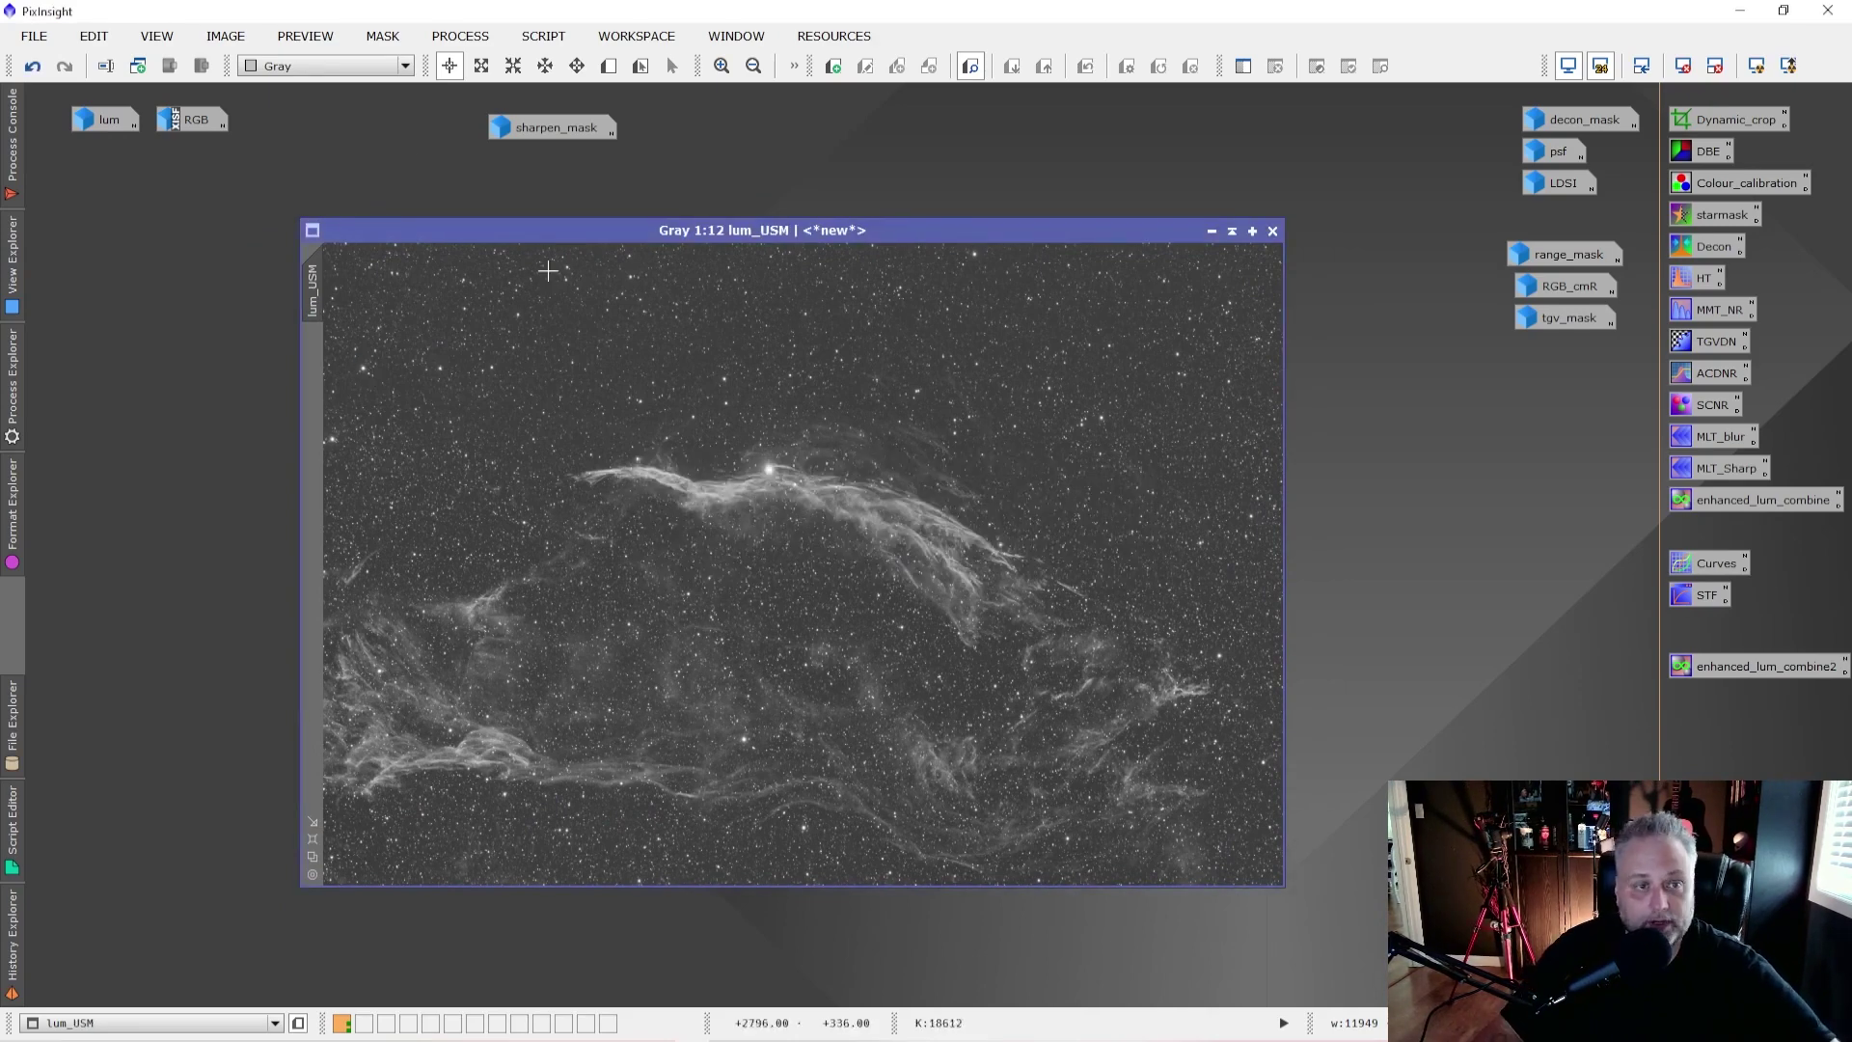
click(477, 37)
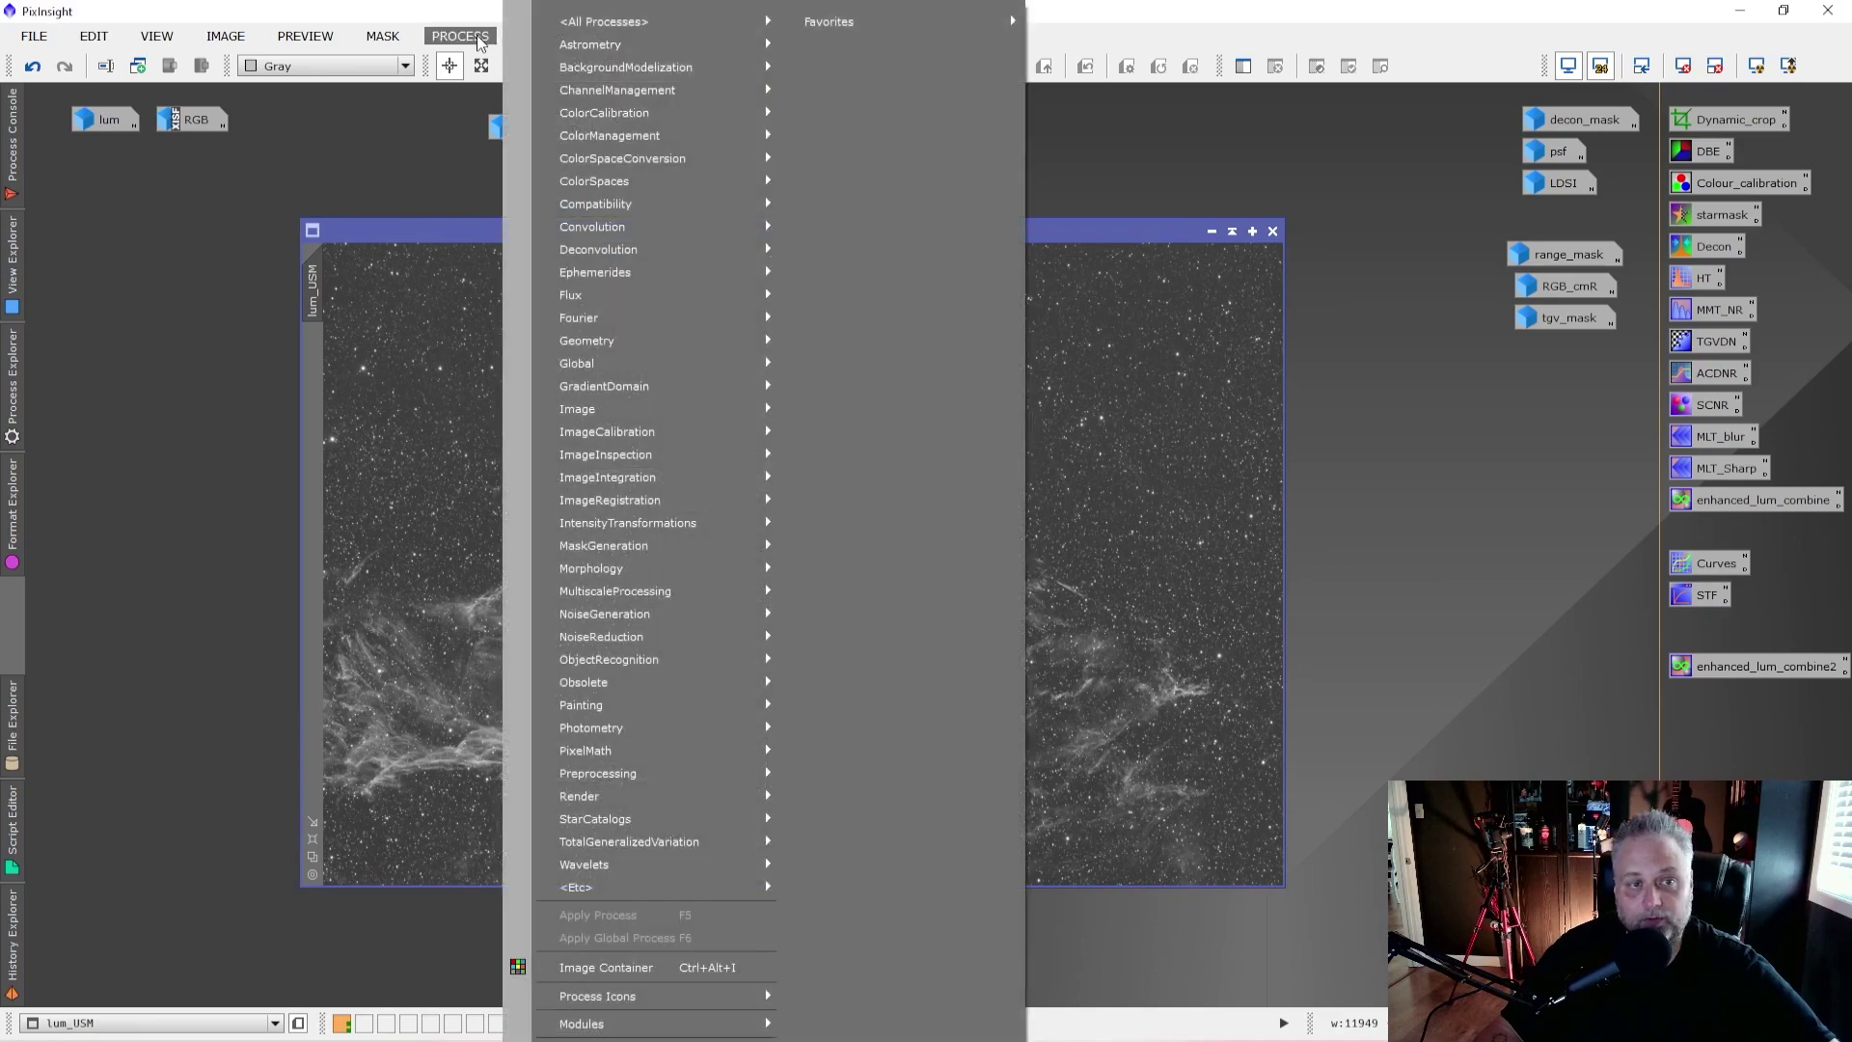
mouse_move(625, 29)
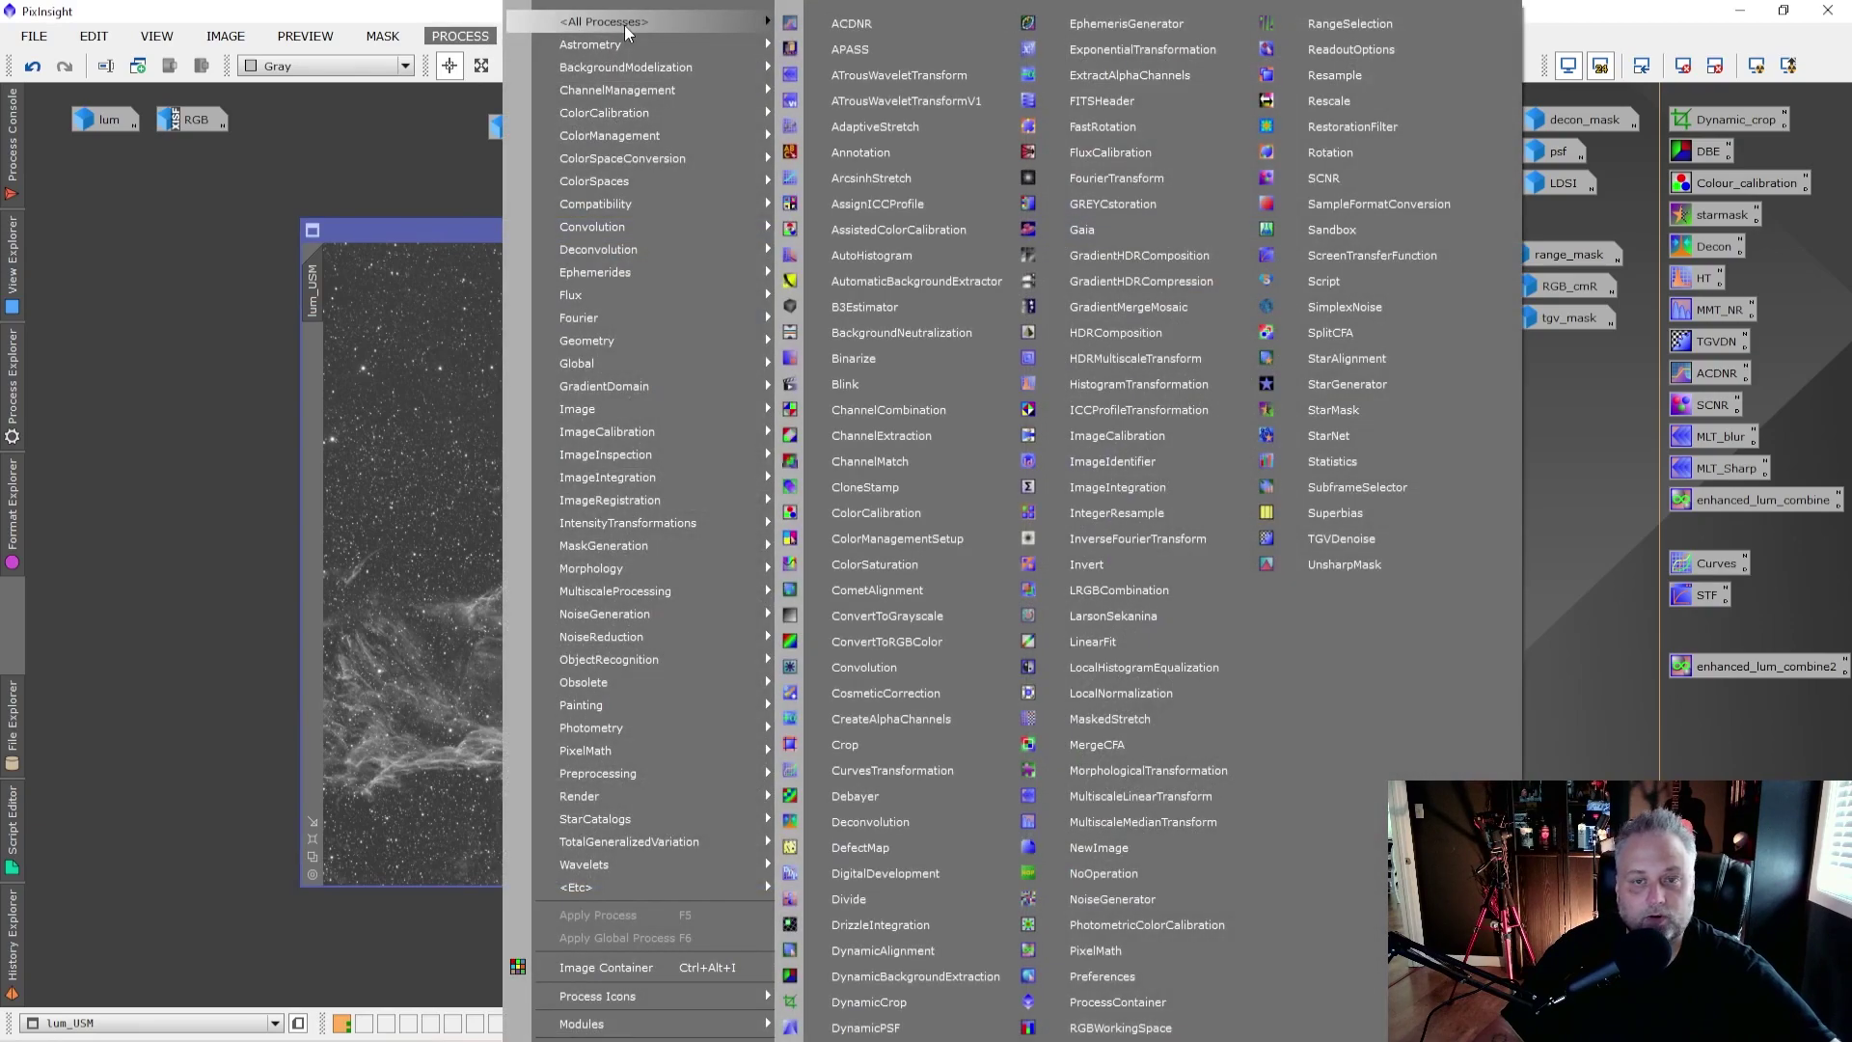
click(1347, 568)
drag(1355, 444, 1328, 408)
Step: Apply sharpen_mask as a mask on lum_USM, then minimise sharpen_mask again
drag(813, 225, 787, 228)
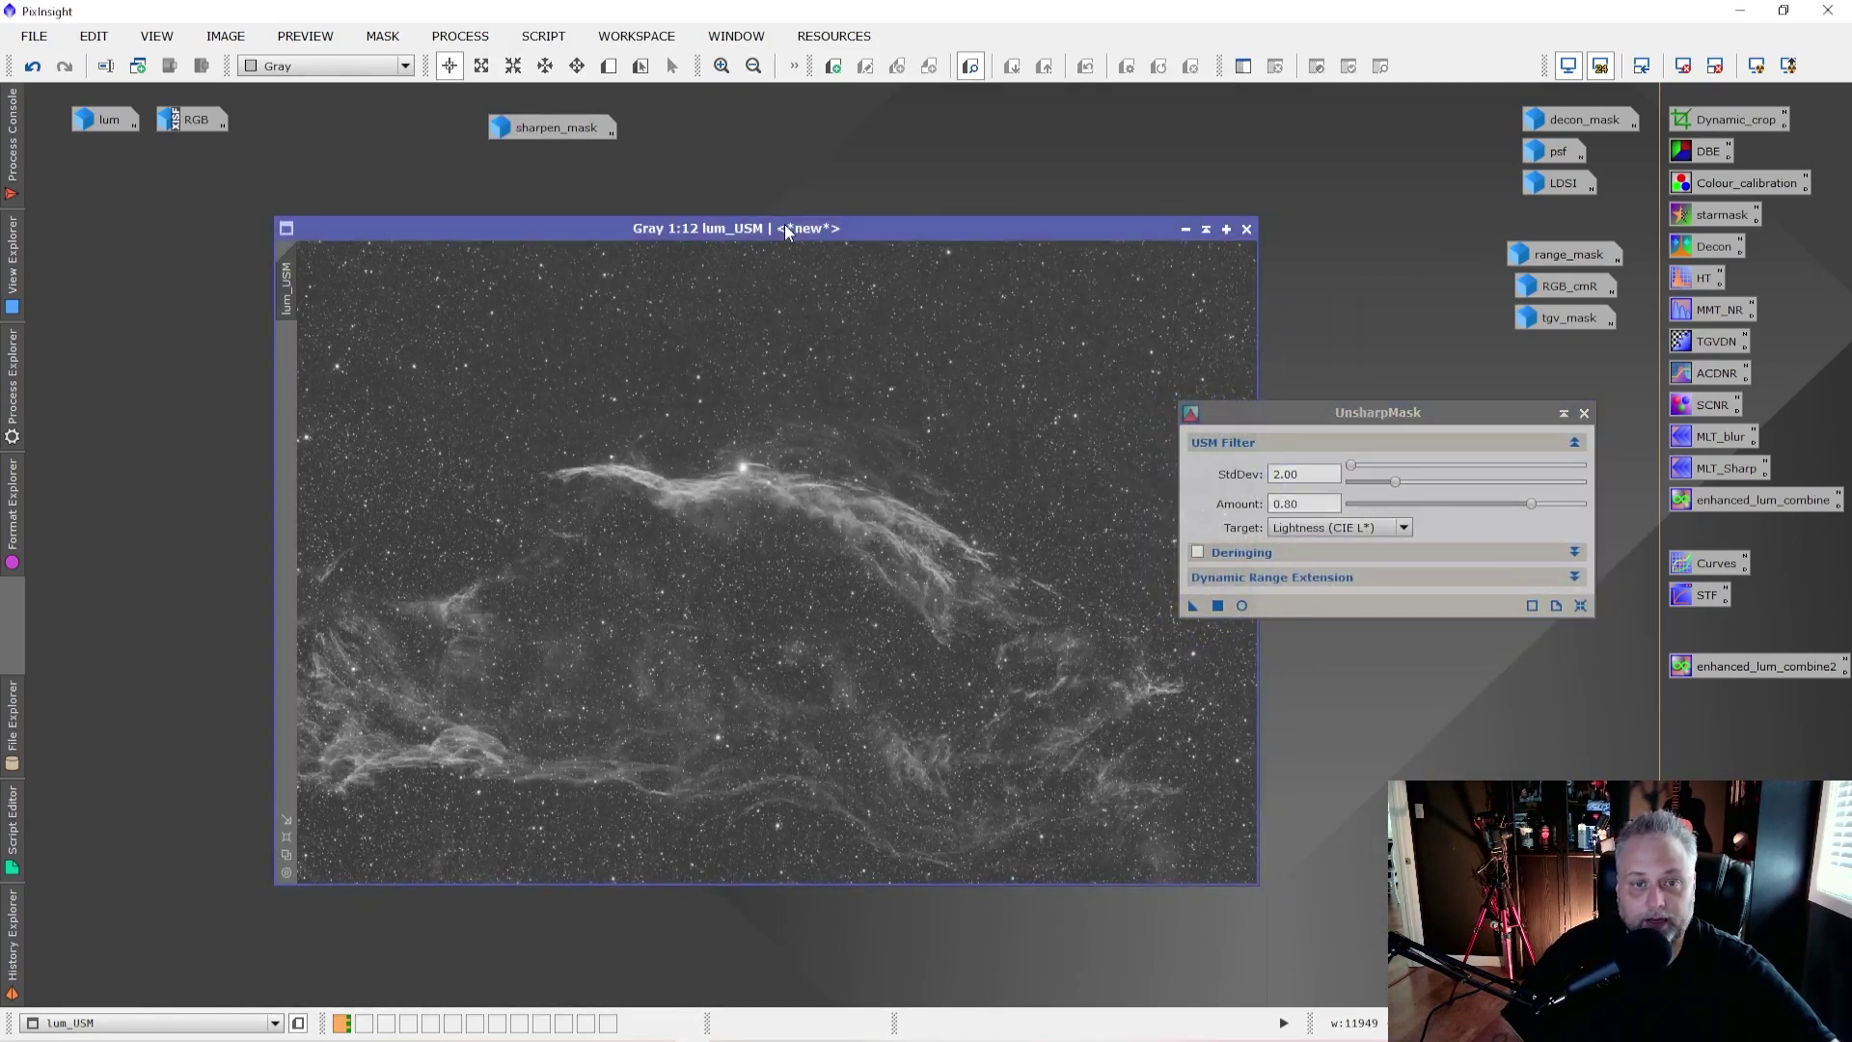
double_click(550, 127)
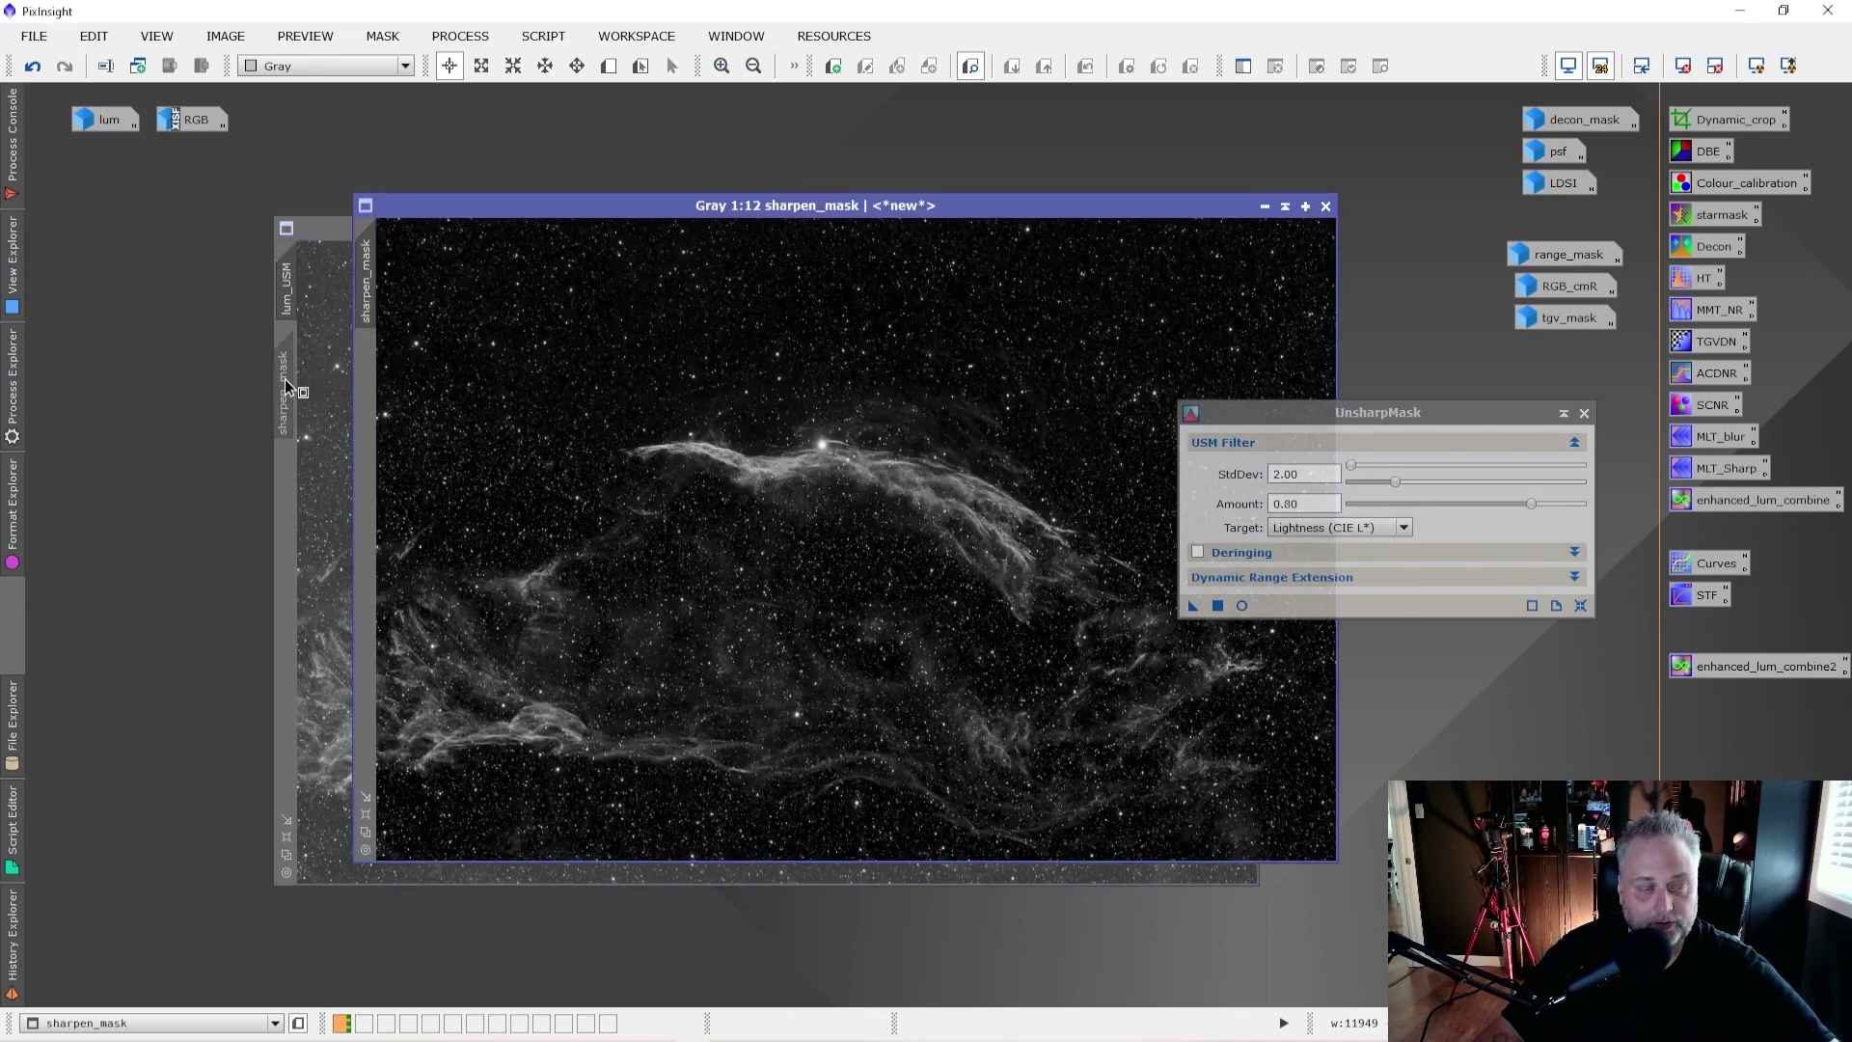
drag(286, 379, 285, 378)
click(1264, 206)
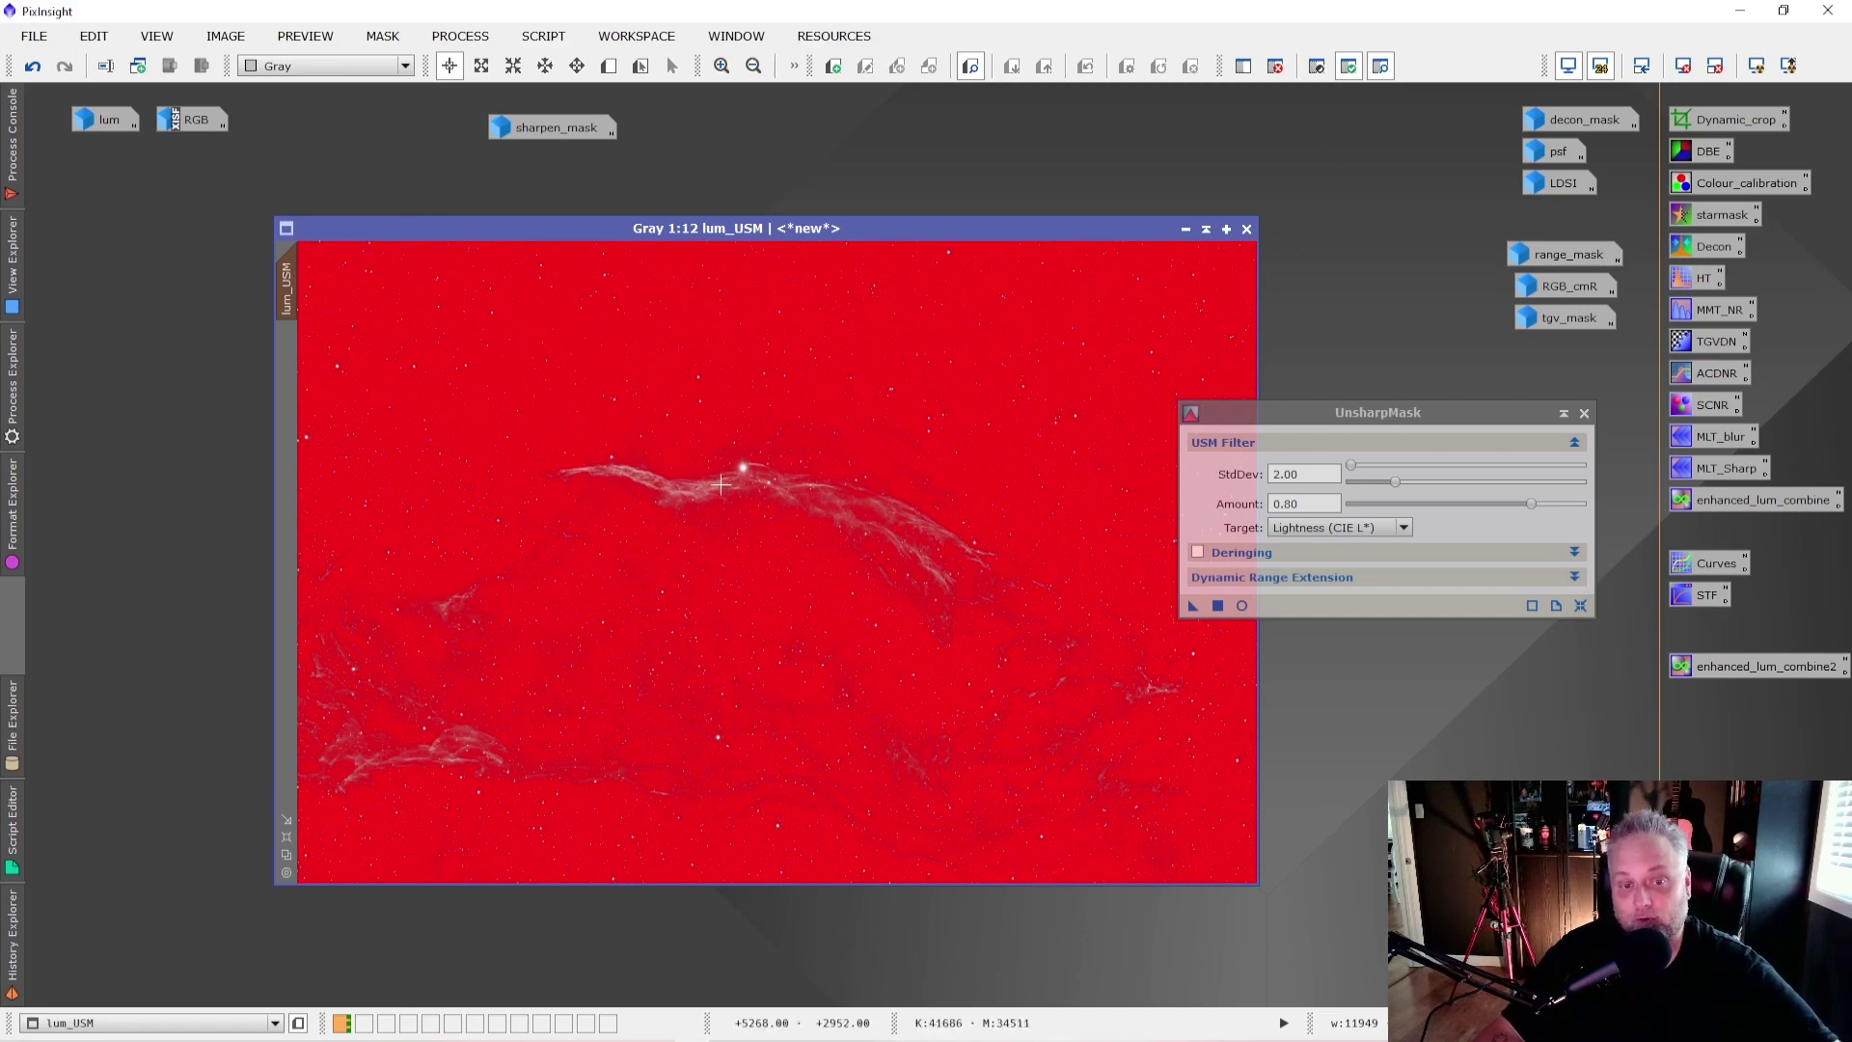
Step: Toggle the mask overlay on lum_USM a few times, leaving the red overlay hidden
scroll(638, 474, up, 3)
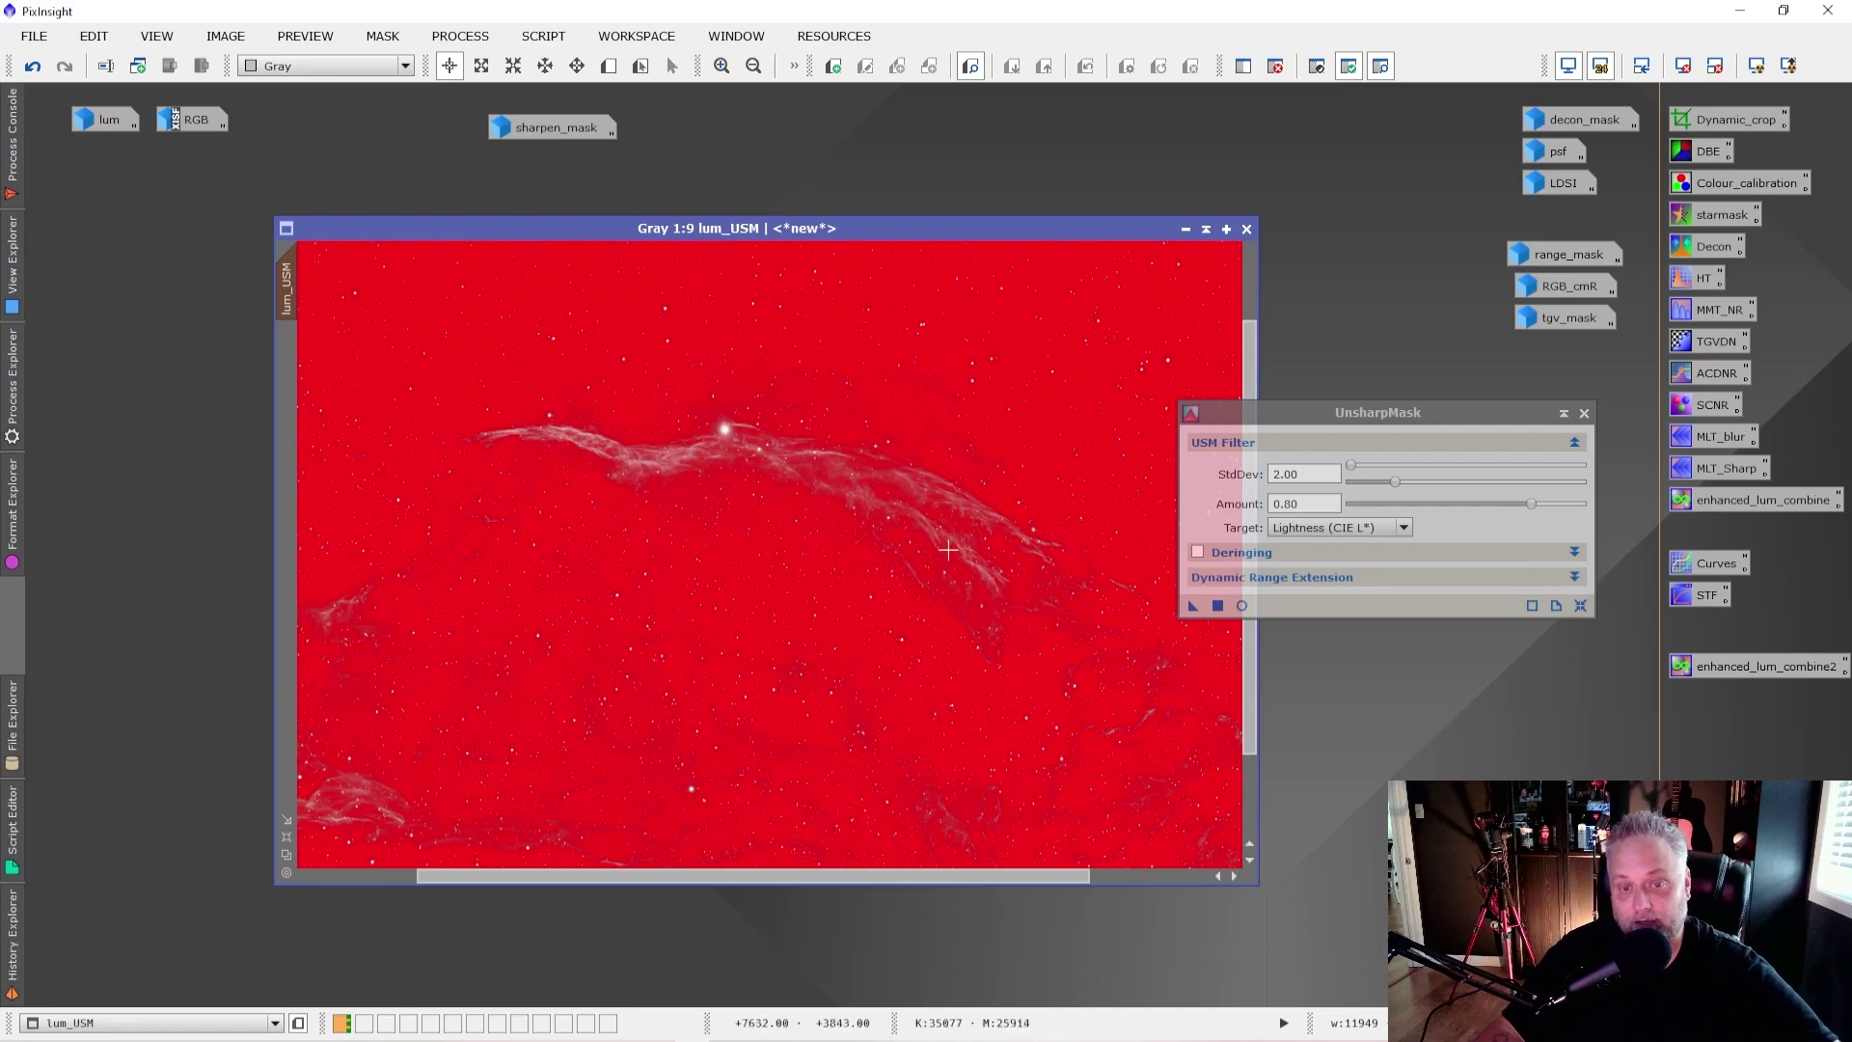
scroll(876, 439, down, 4)
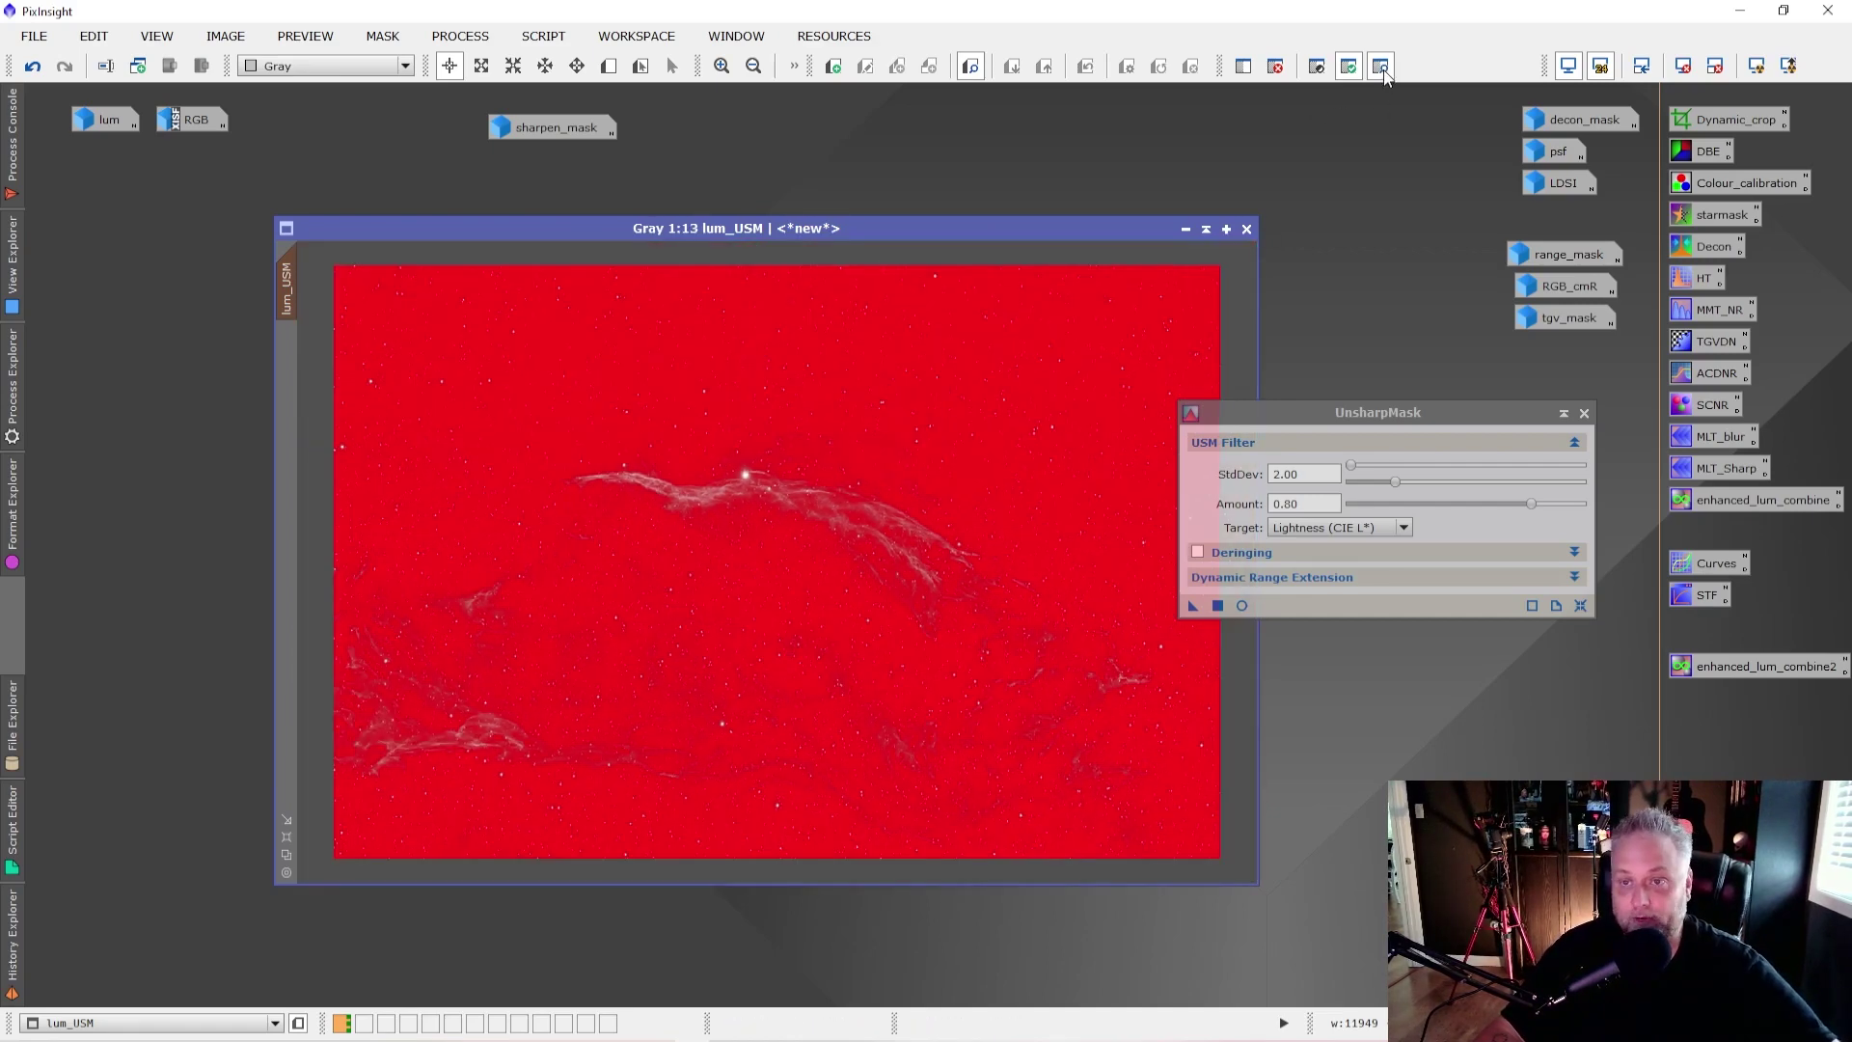
mouse_move(297, 262)
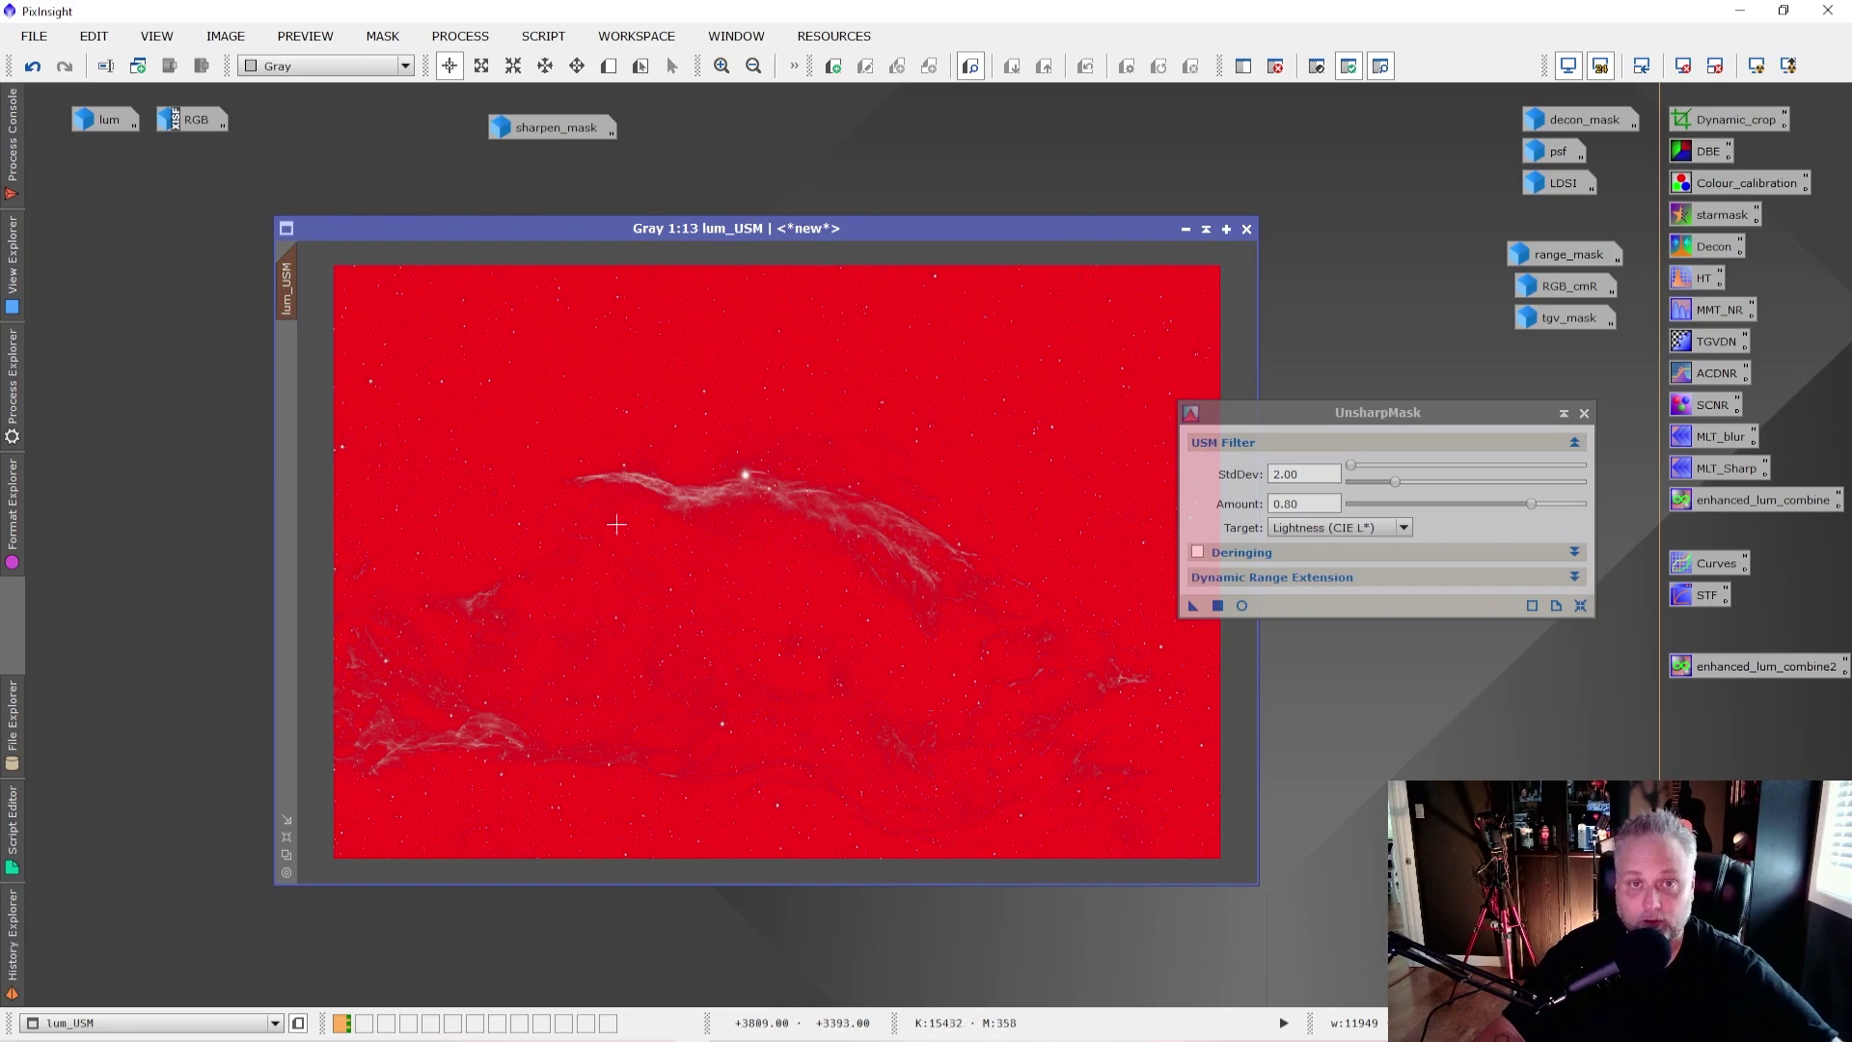
click(1380, 65)
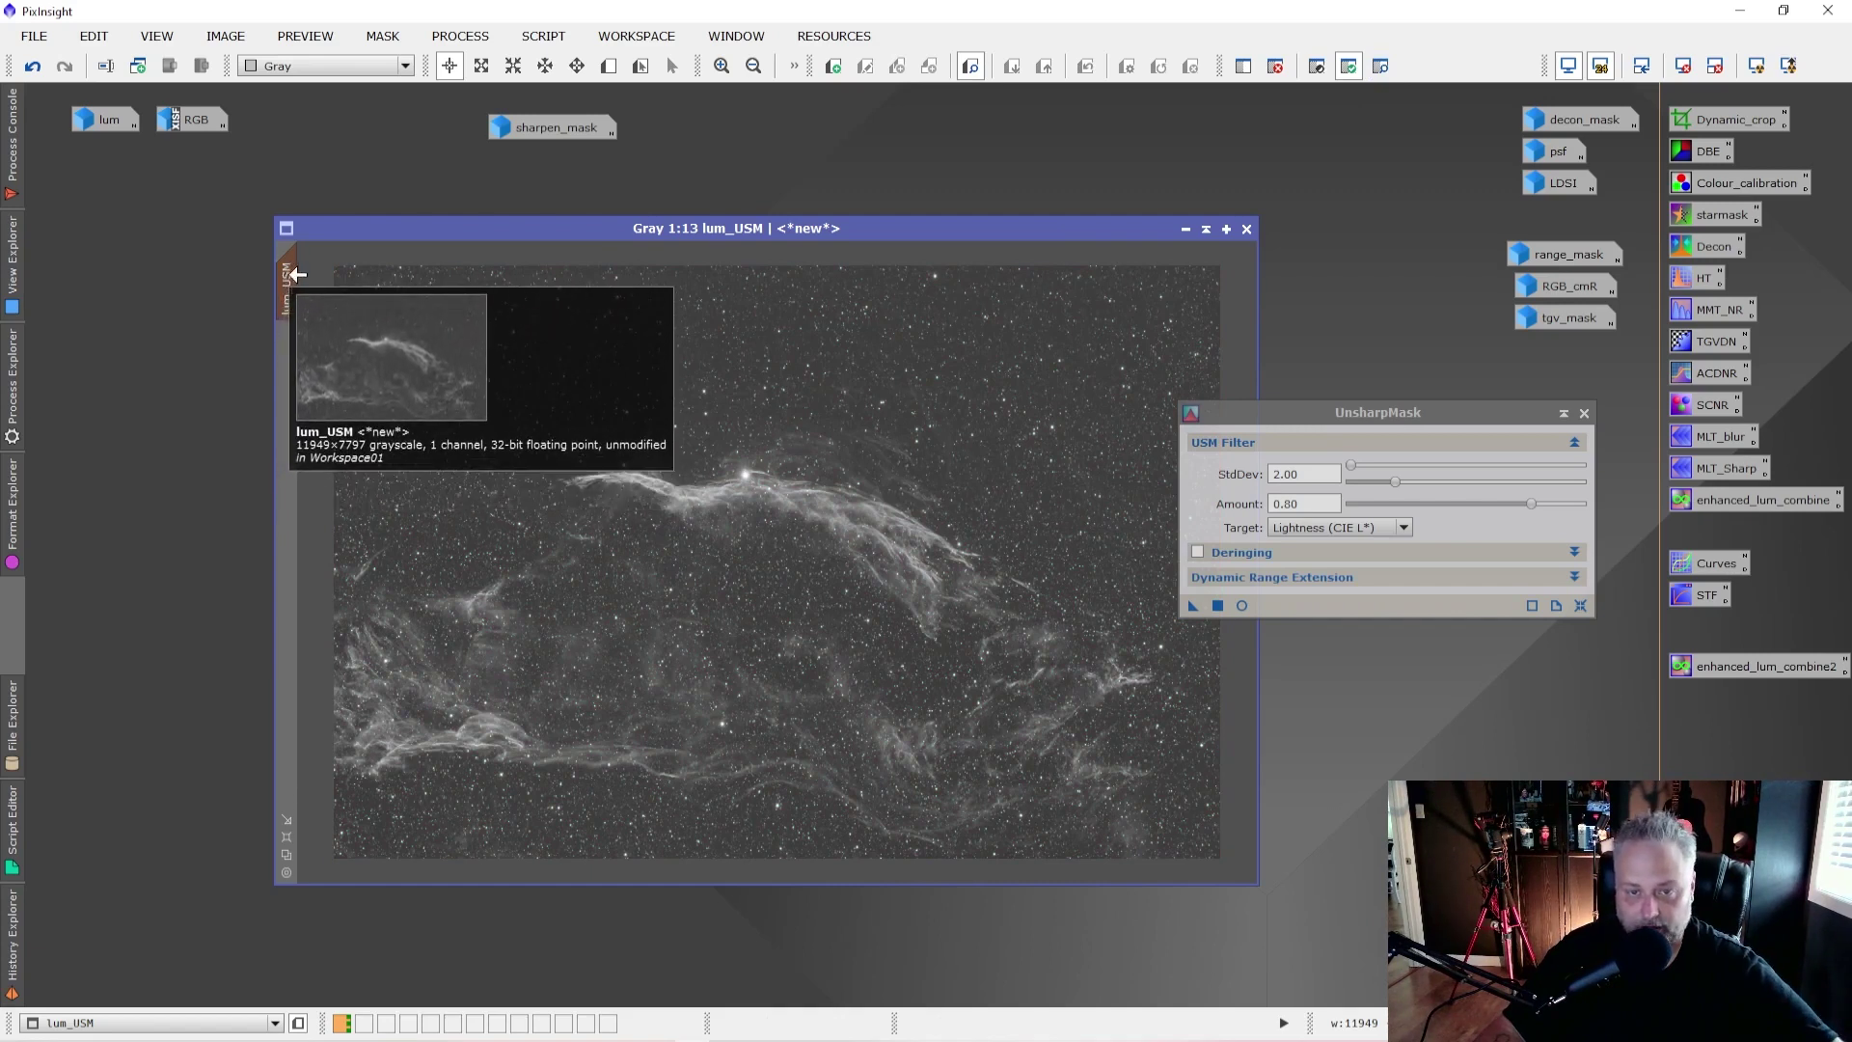
click(1380, 76)
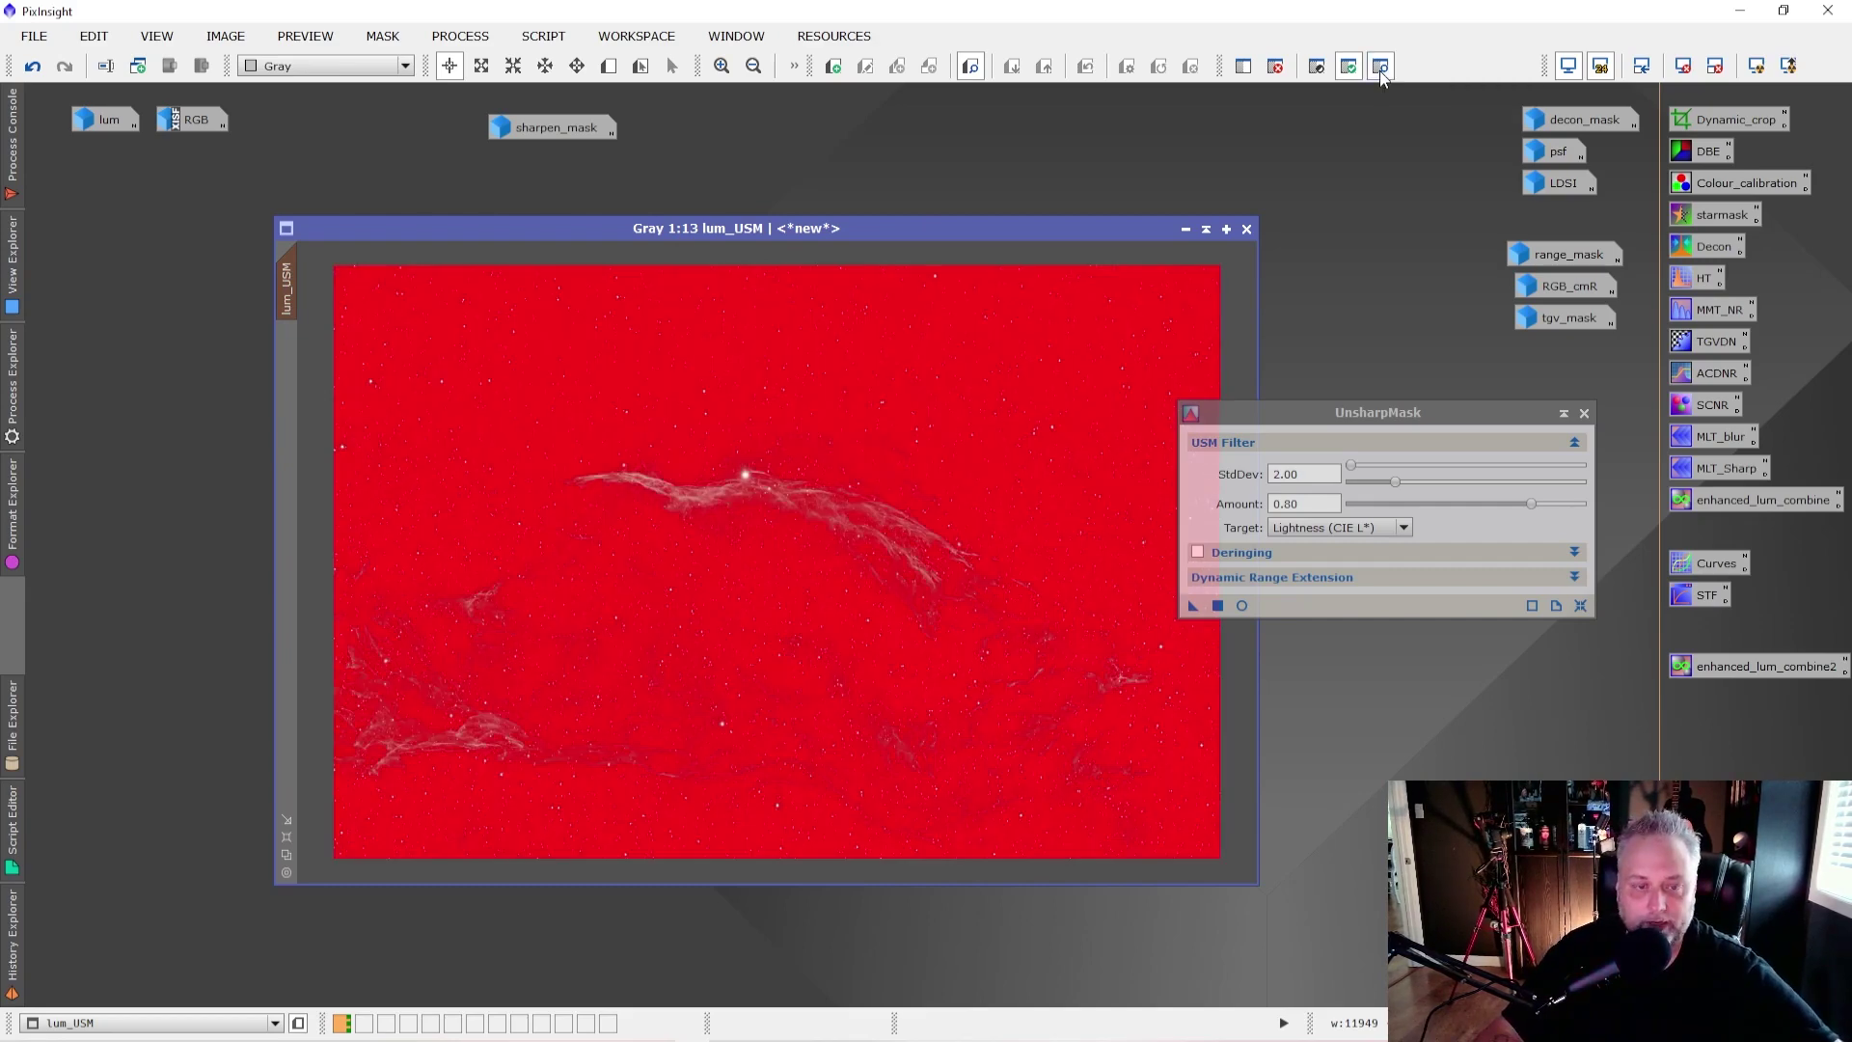
click(1380, 70)
click(1379, 70)
click(1379, 71)
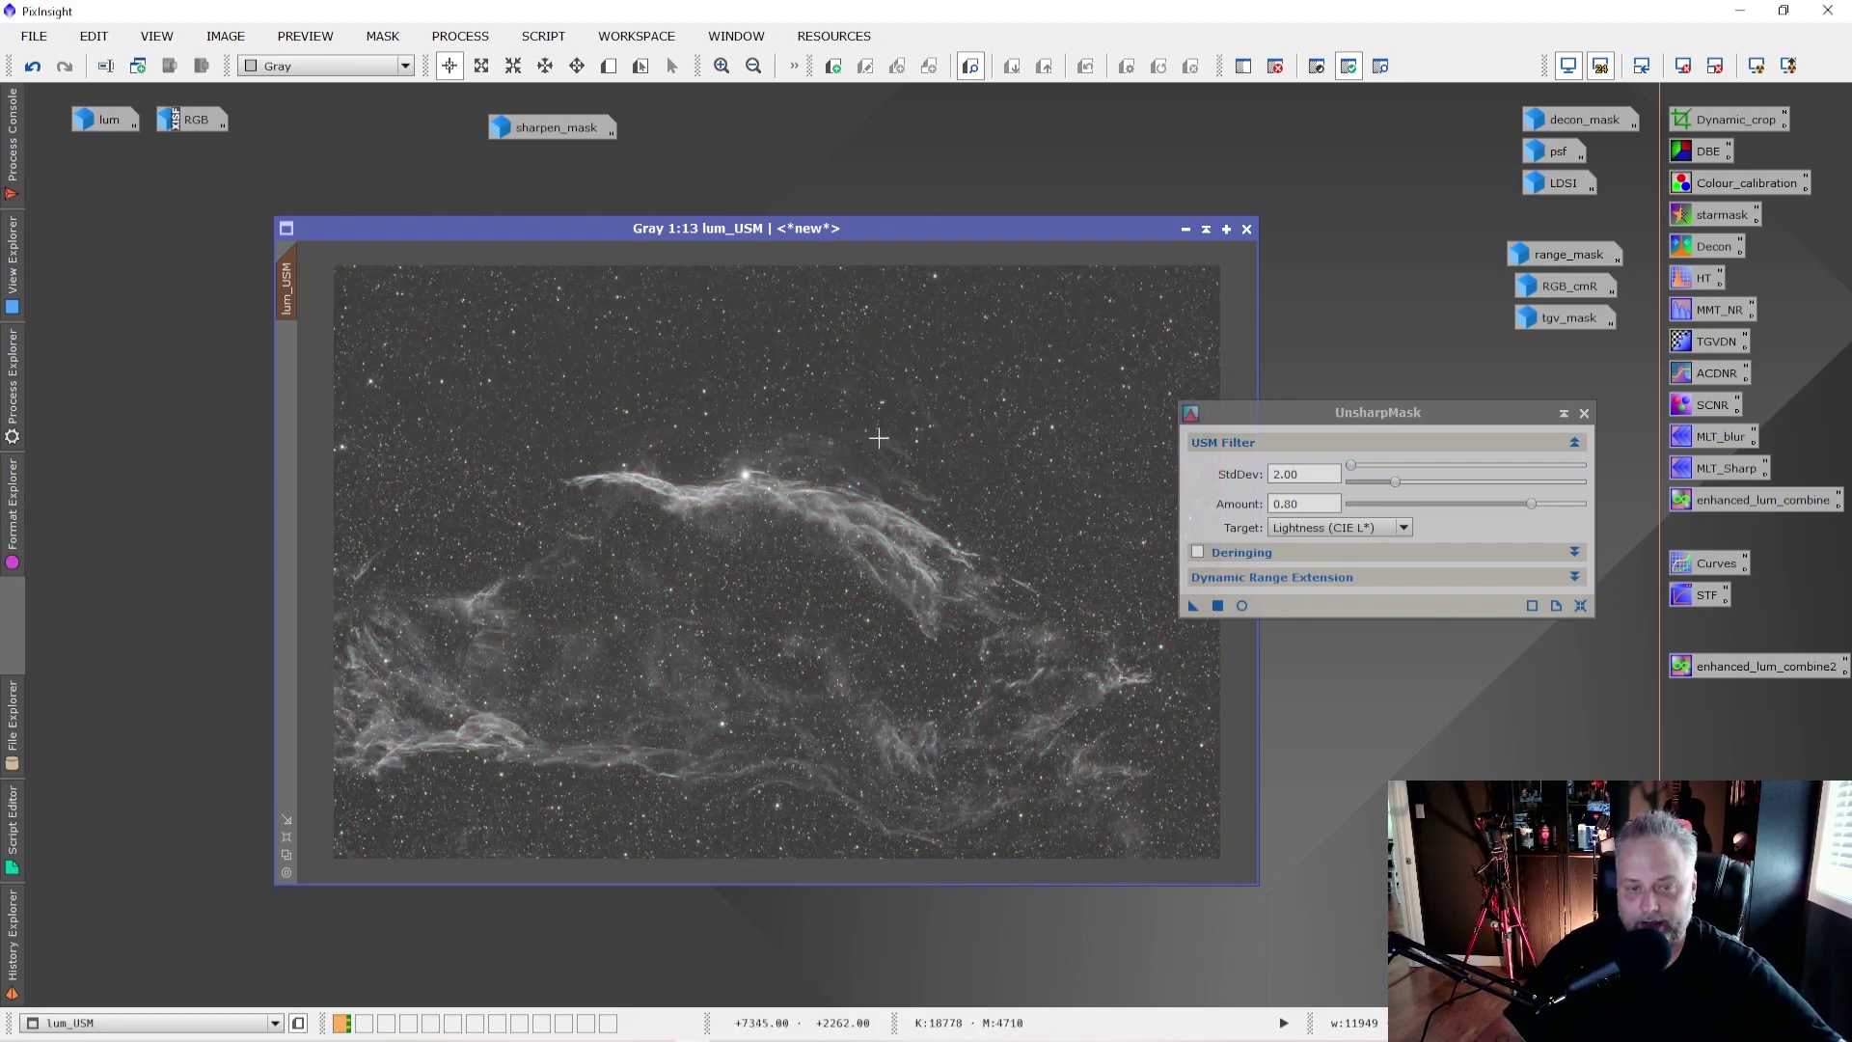
drag(896, 223, 855, 218)
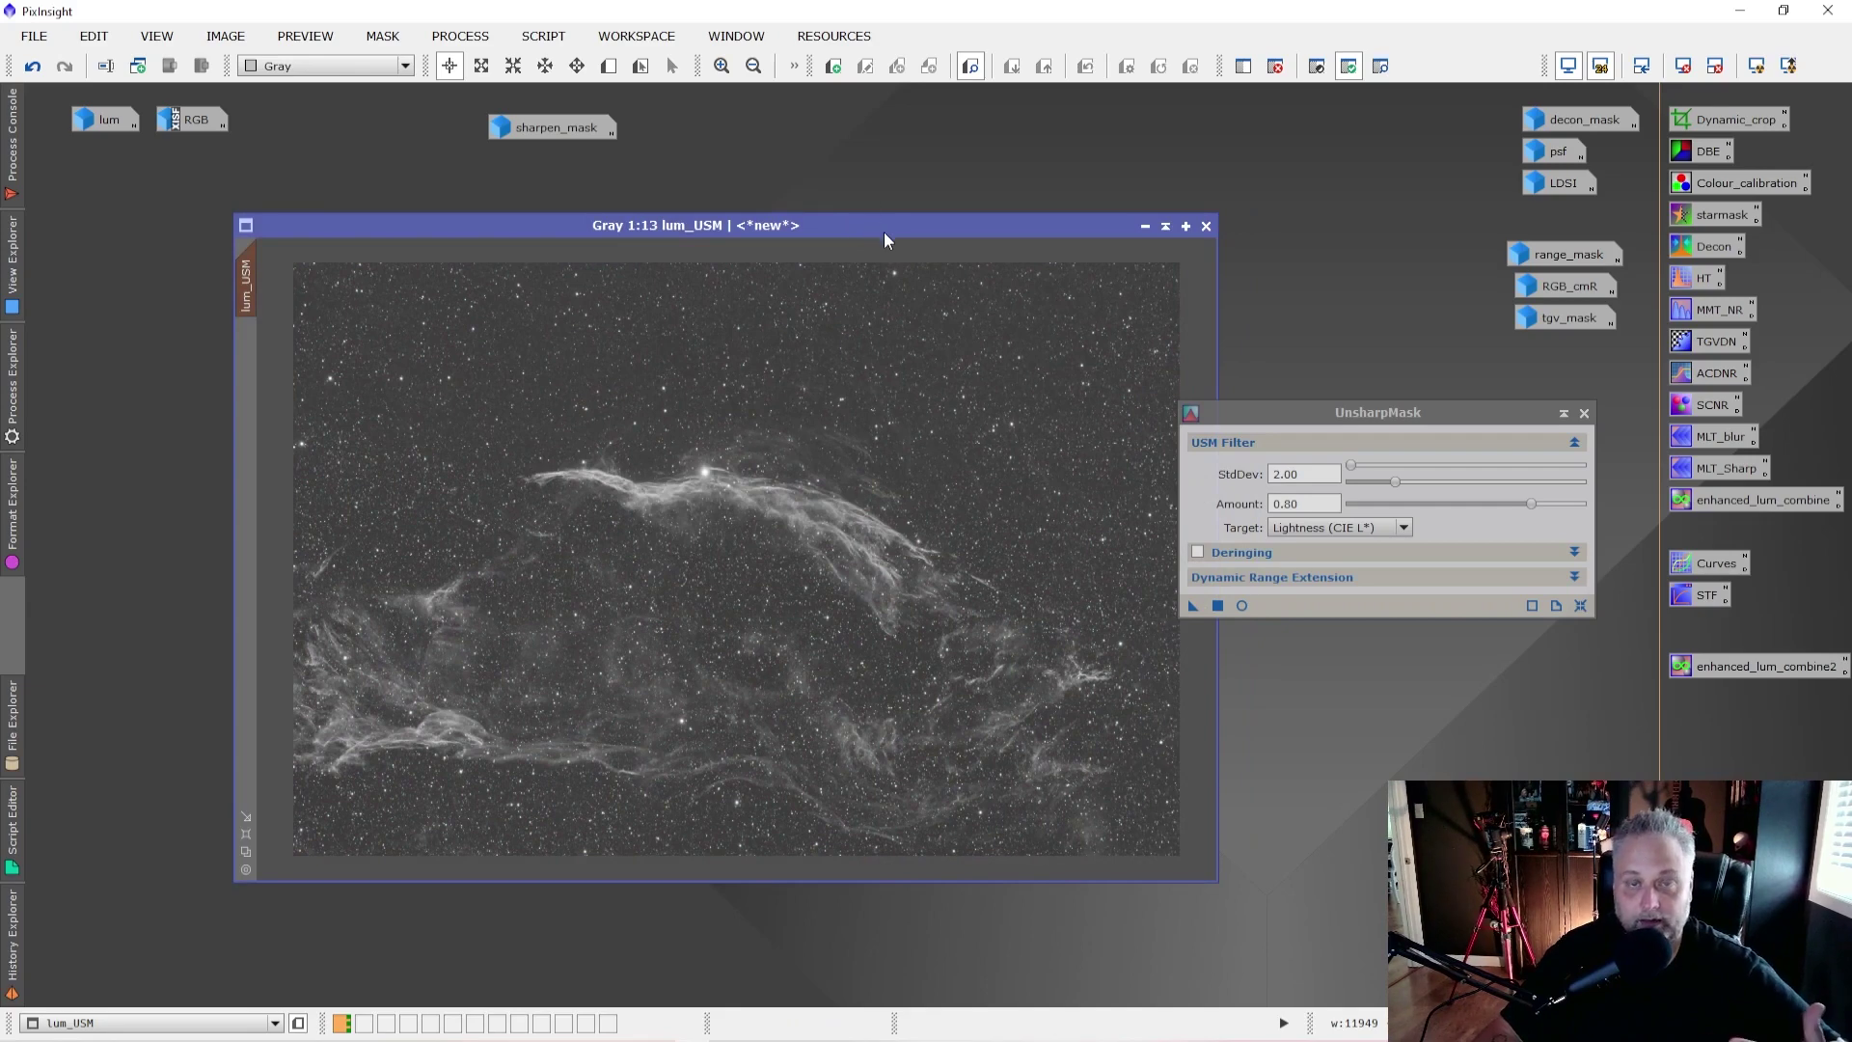
Step: Define Preview01 over the nebula filaments and apply the default unsharp mask to it
click(608, 66)
drag(745, 449, 931, 586)
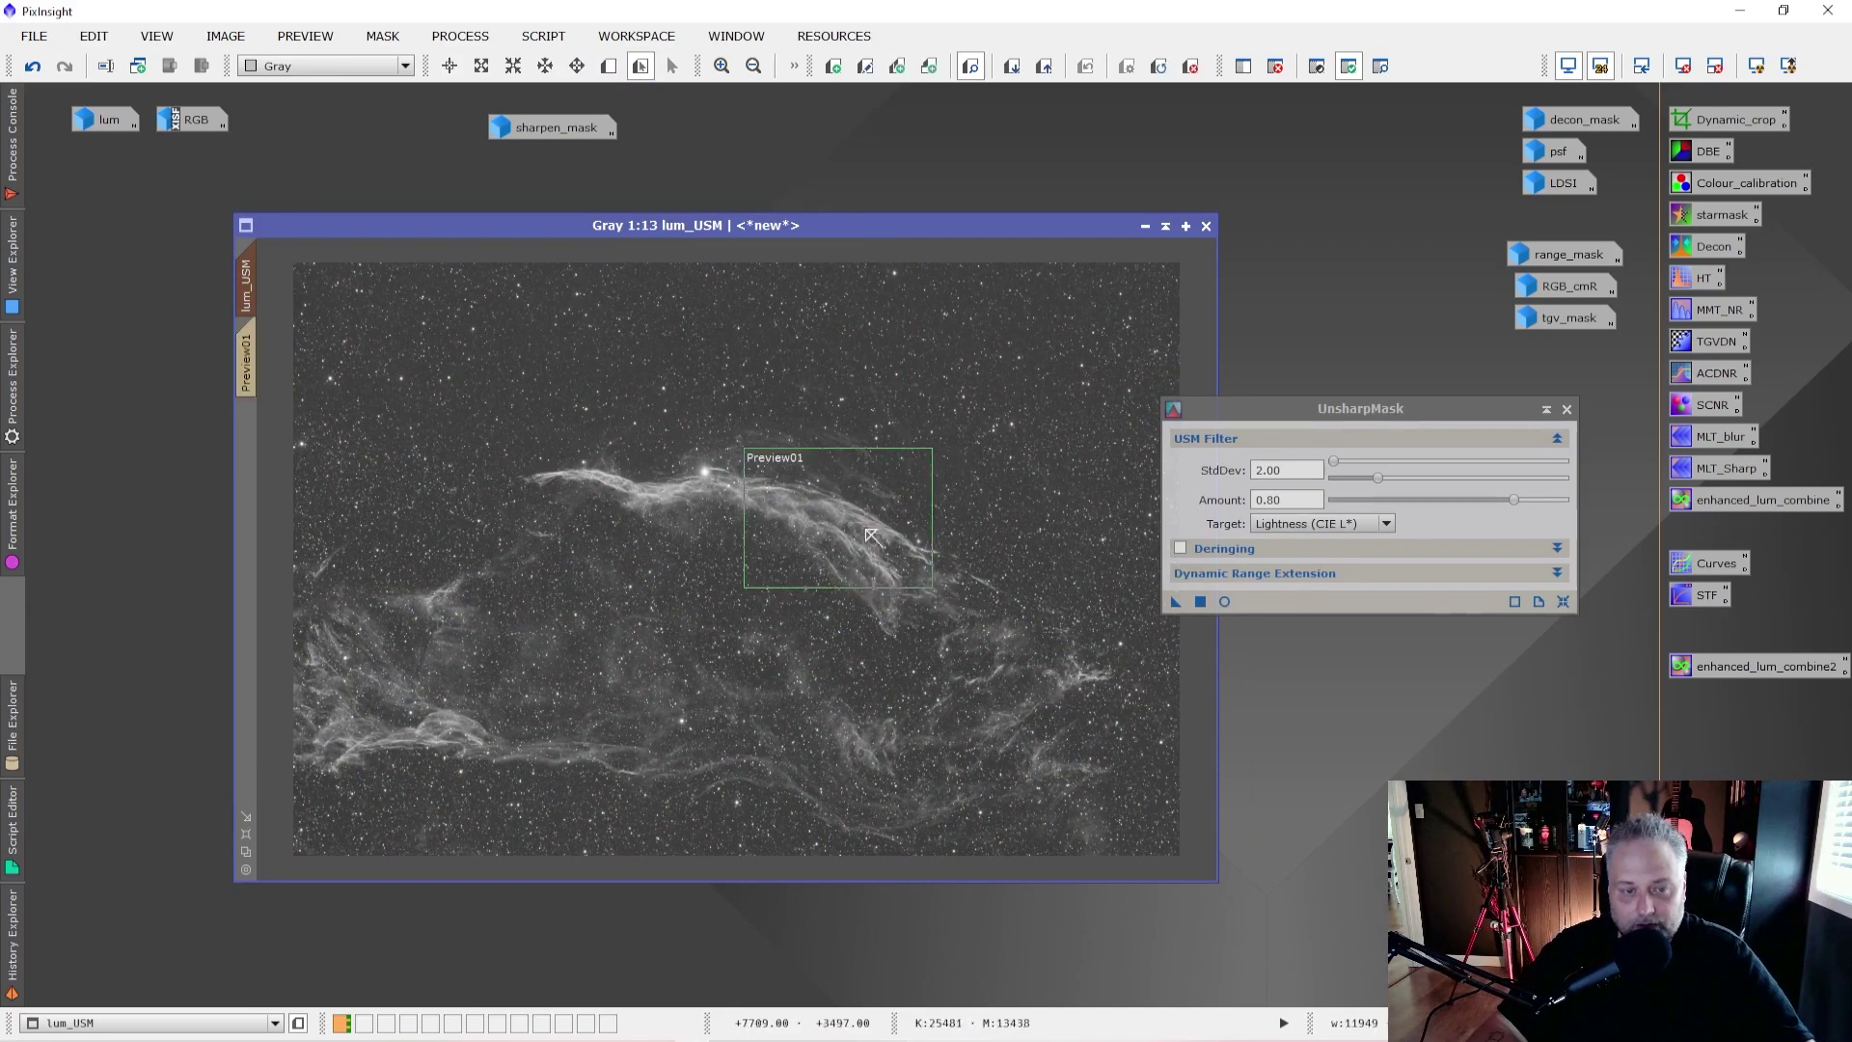
click(246, 362)
scroll(740, 577, down, 2)
scroll(740, 577, up, 1)
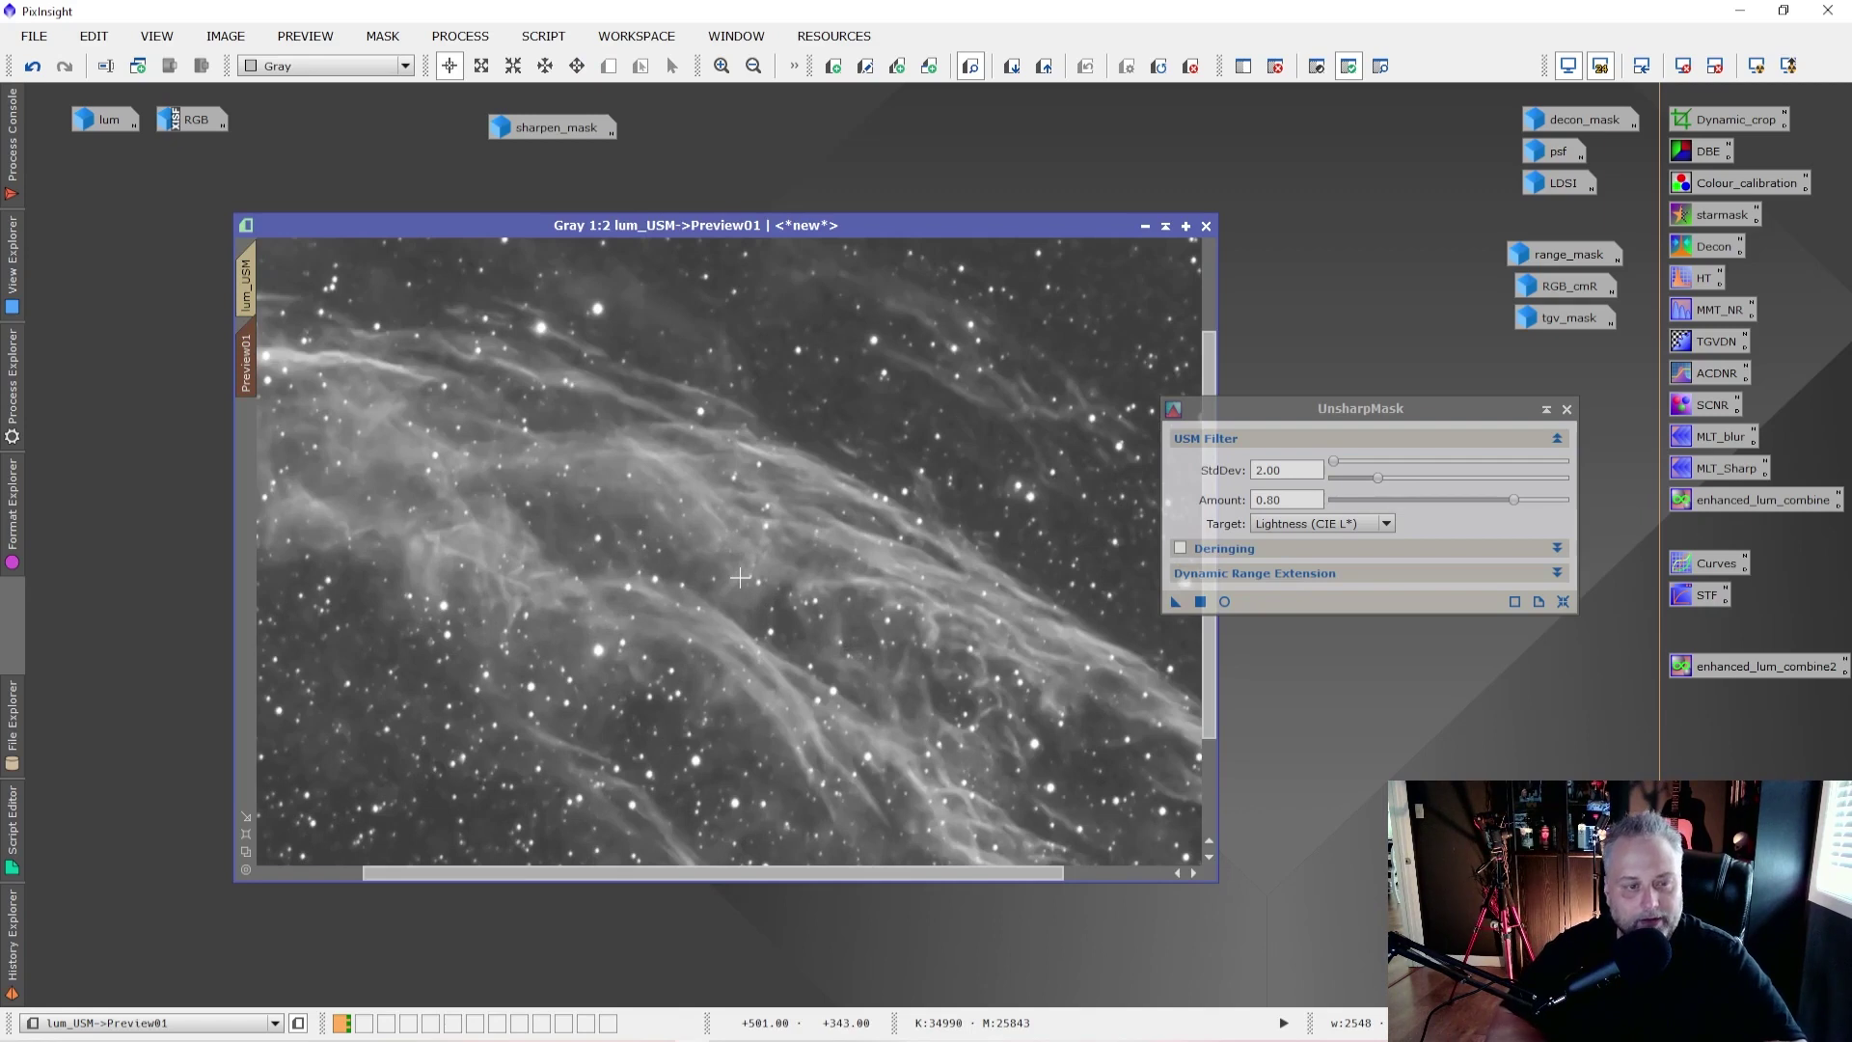
click(1165, 608)
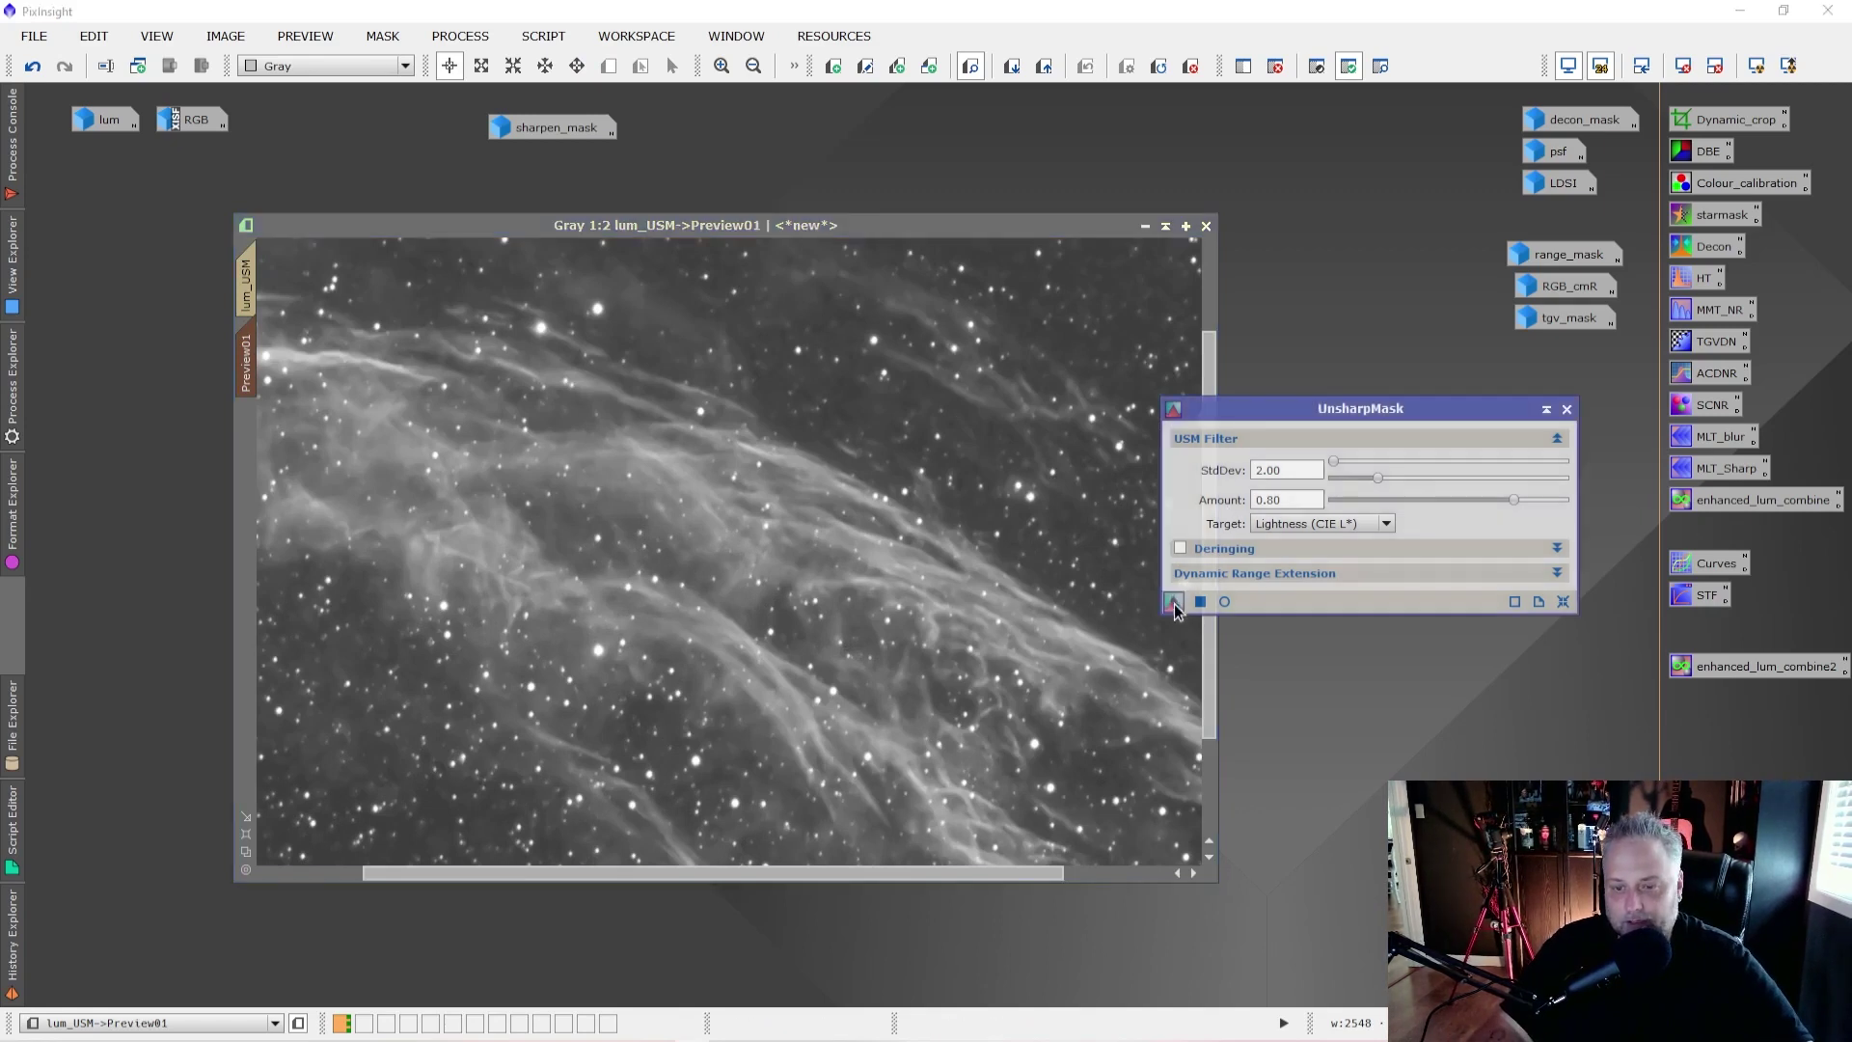
drag(924, 511, 924, 509)
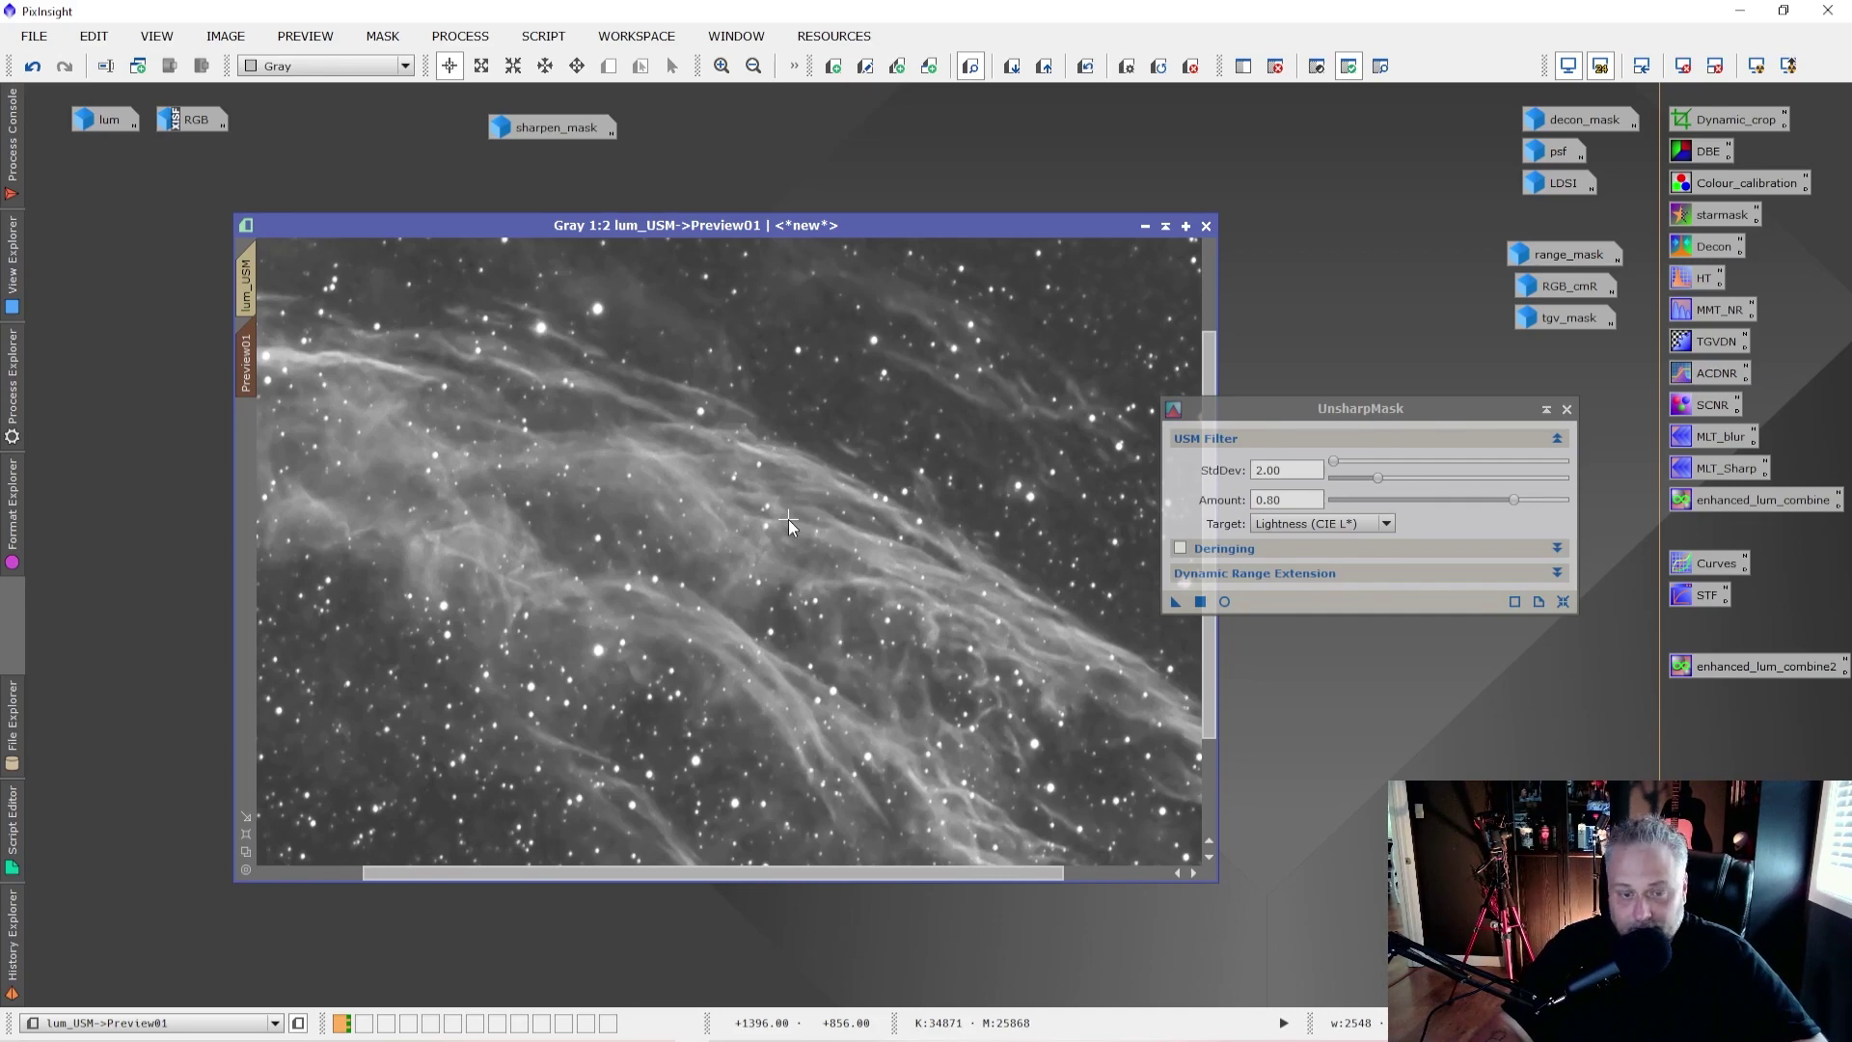
Step: Raise the UnsharpMask StdDev to 20 and apply the strong sharpening to Preview01
scroll(789, 518, up, 3)
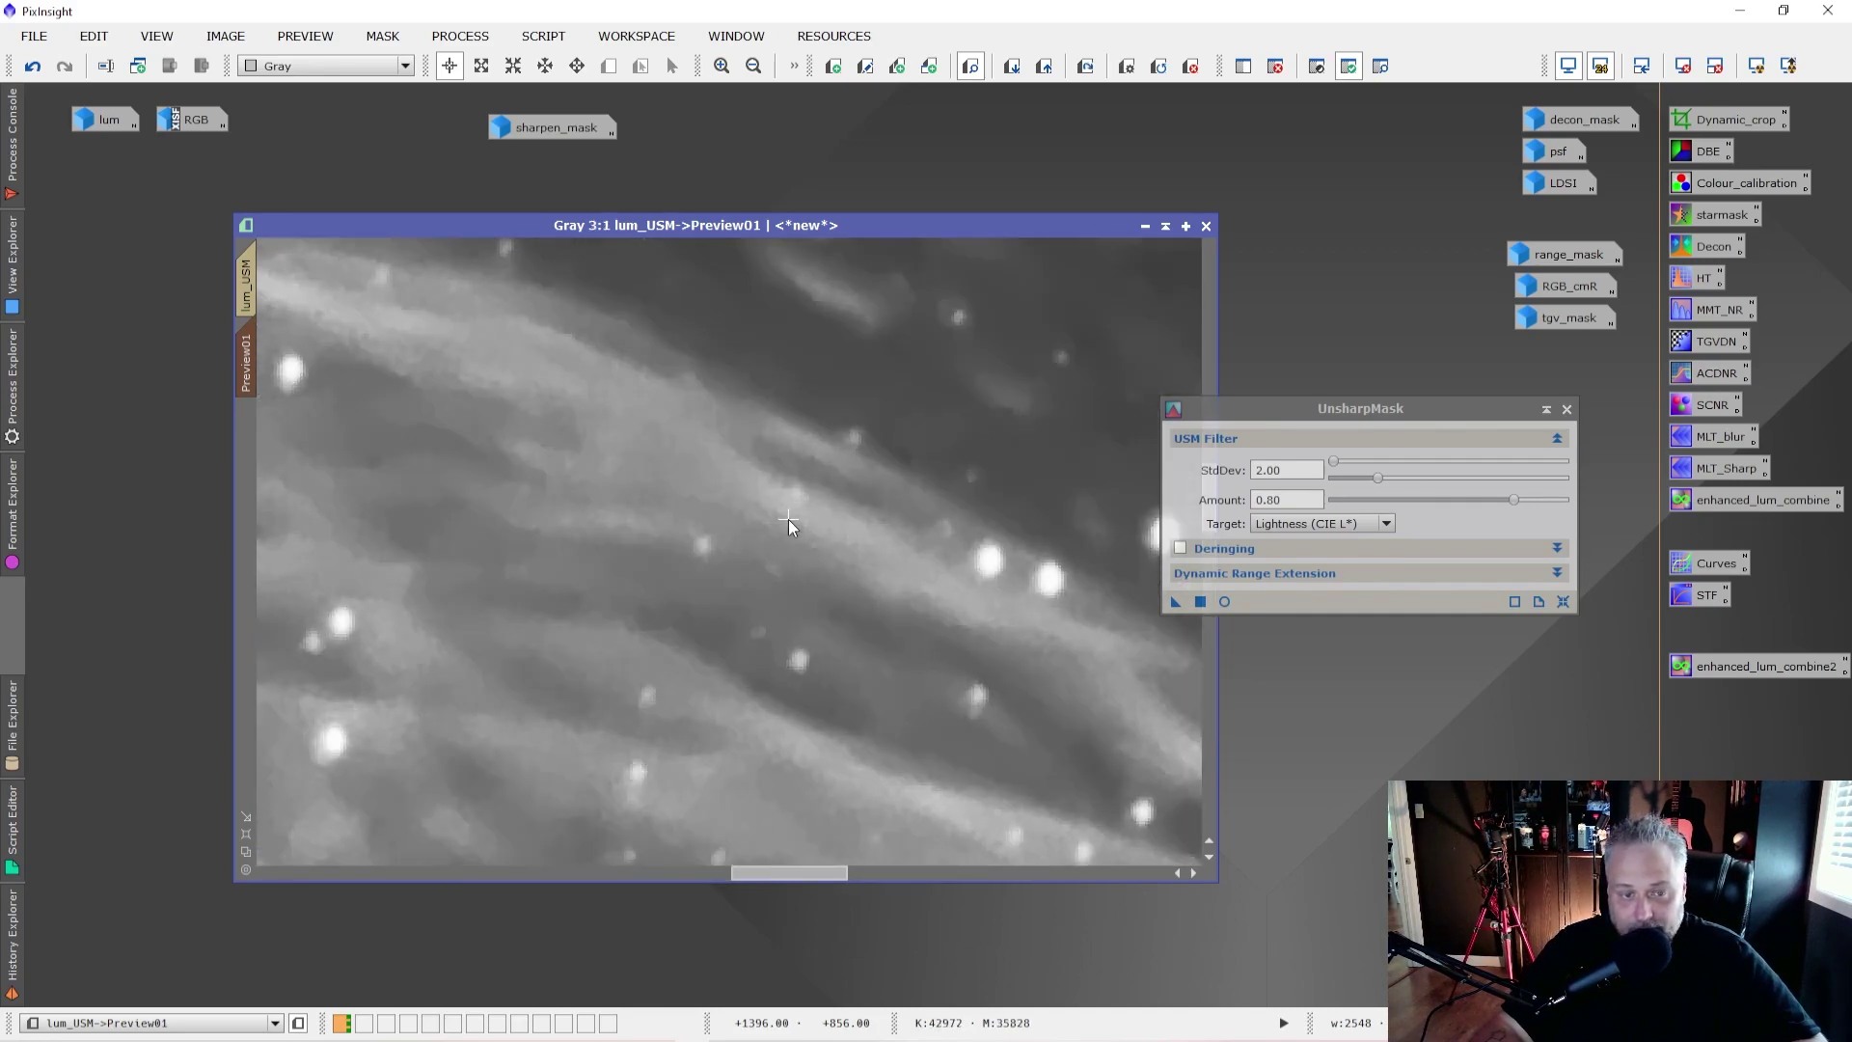
scroll(788, 519, down, 1)
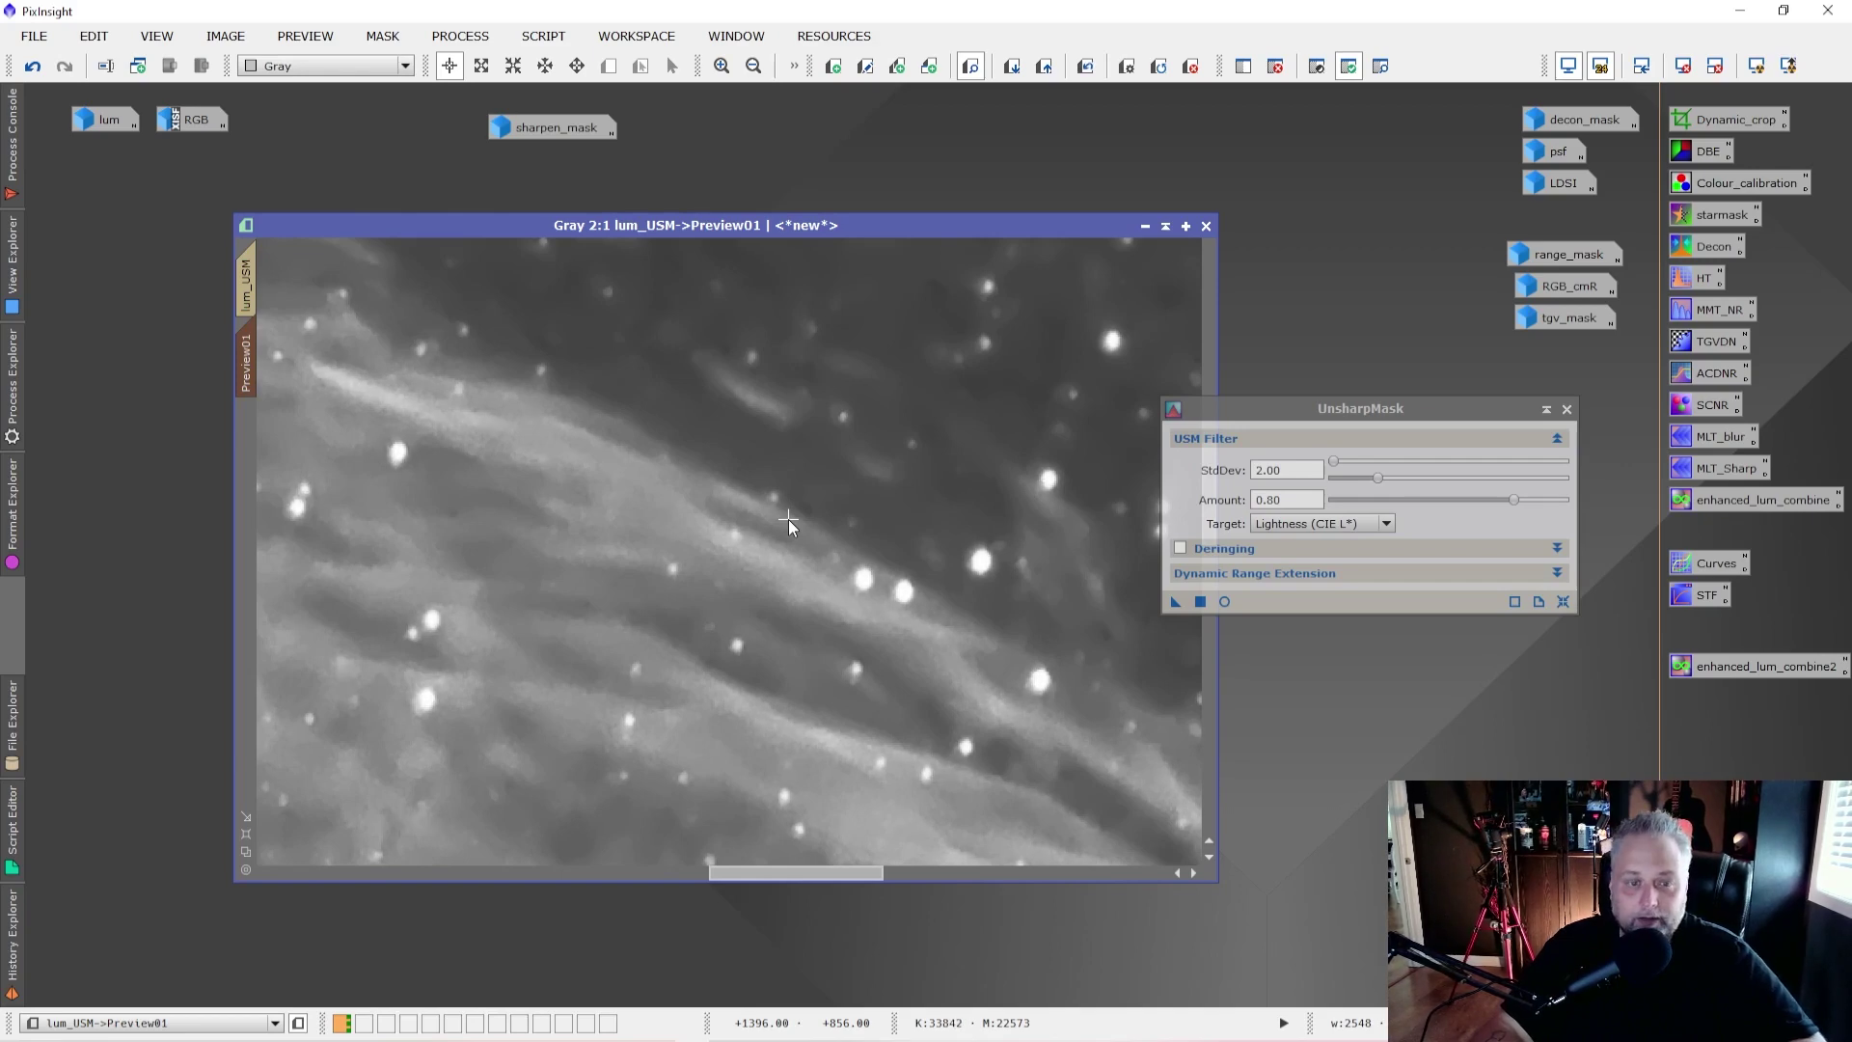
scroll(789, 519, down, 3)
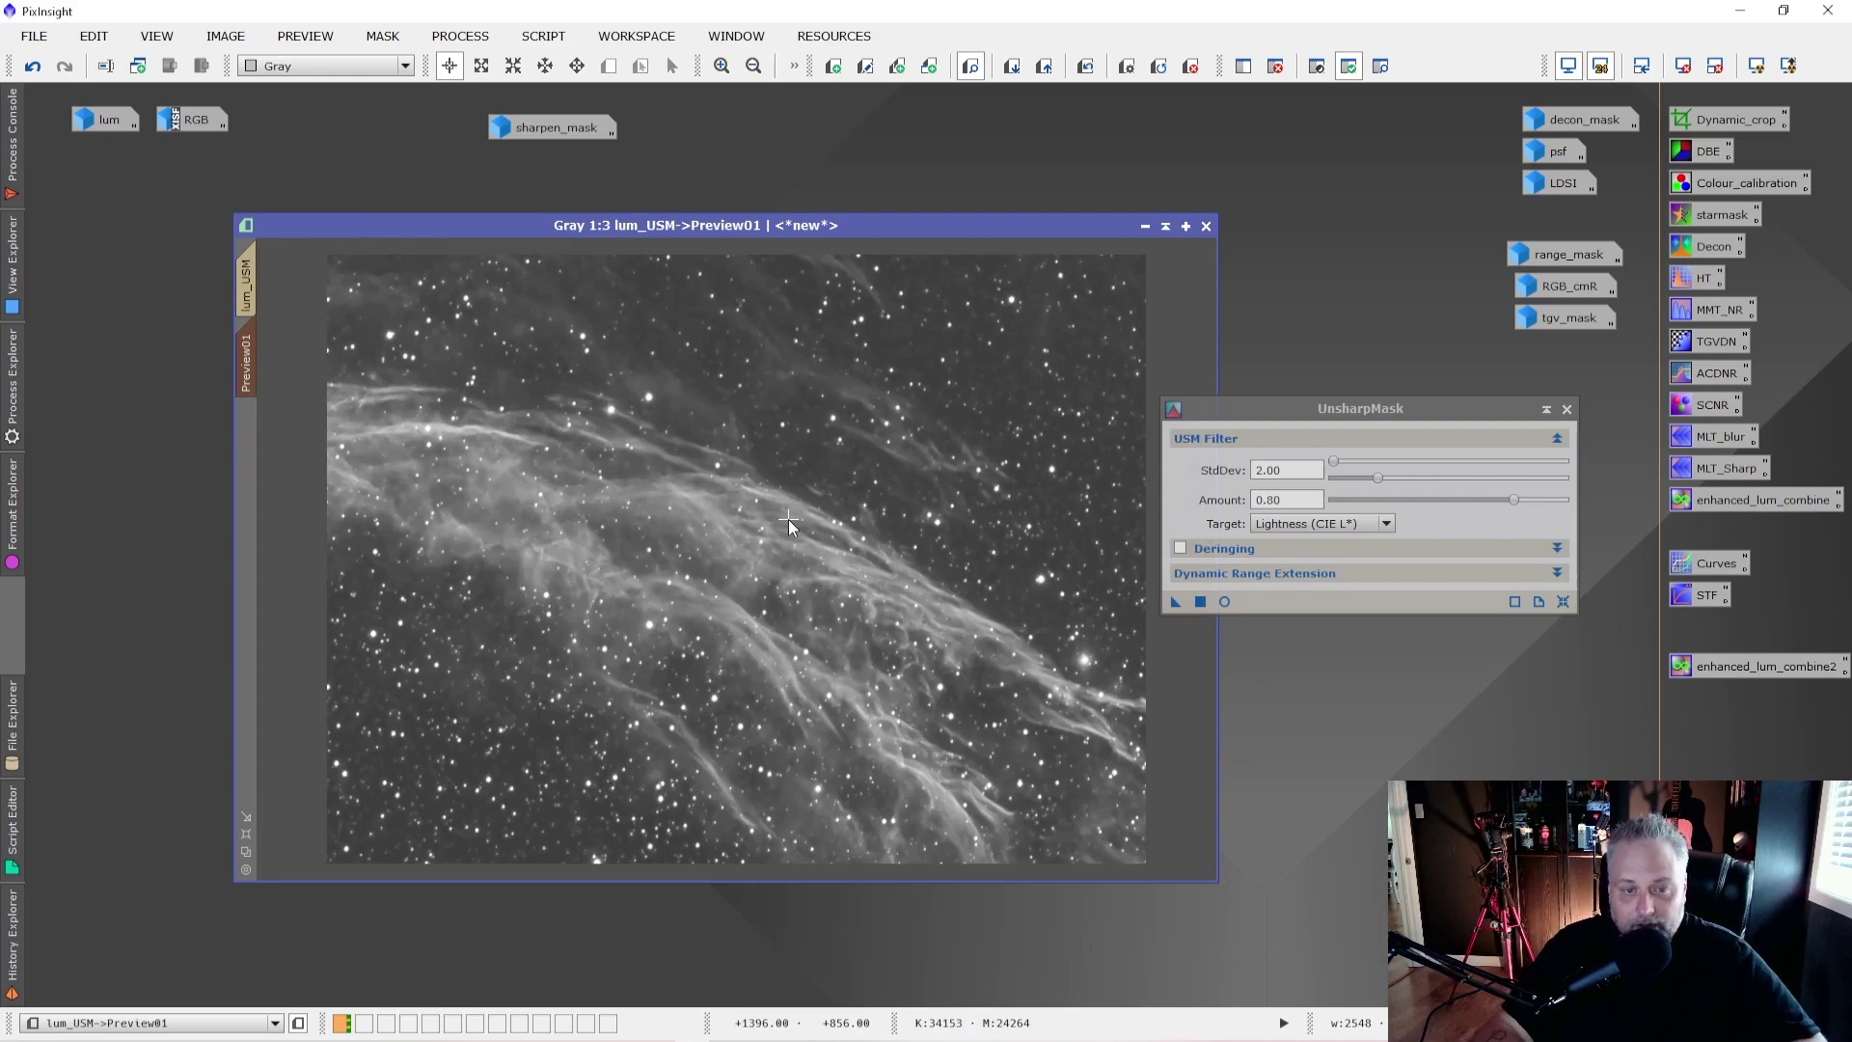
scroll(789, 519, up, 2)
scroll(789, 519, down, 1)
scroll(780, 527, up, 1)
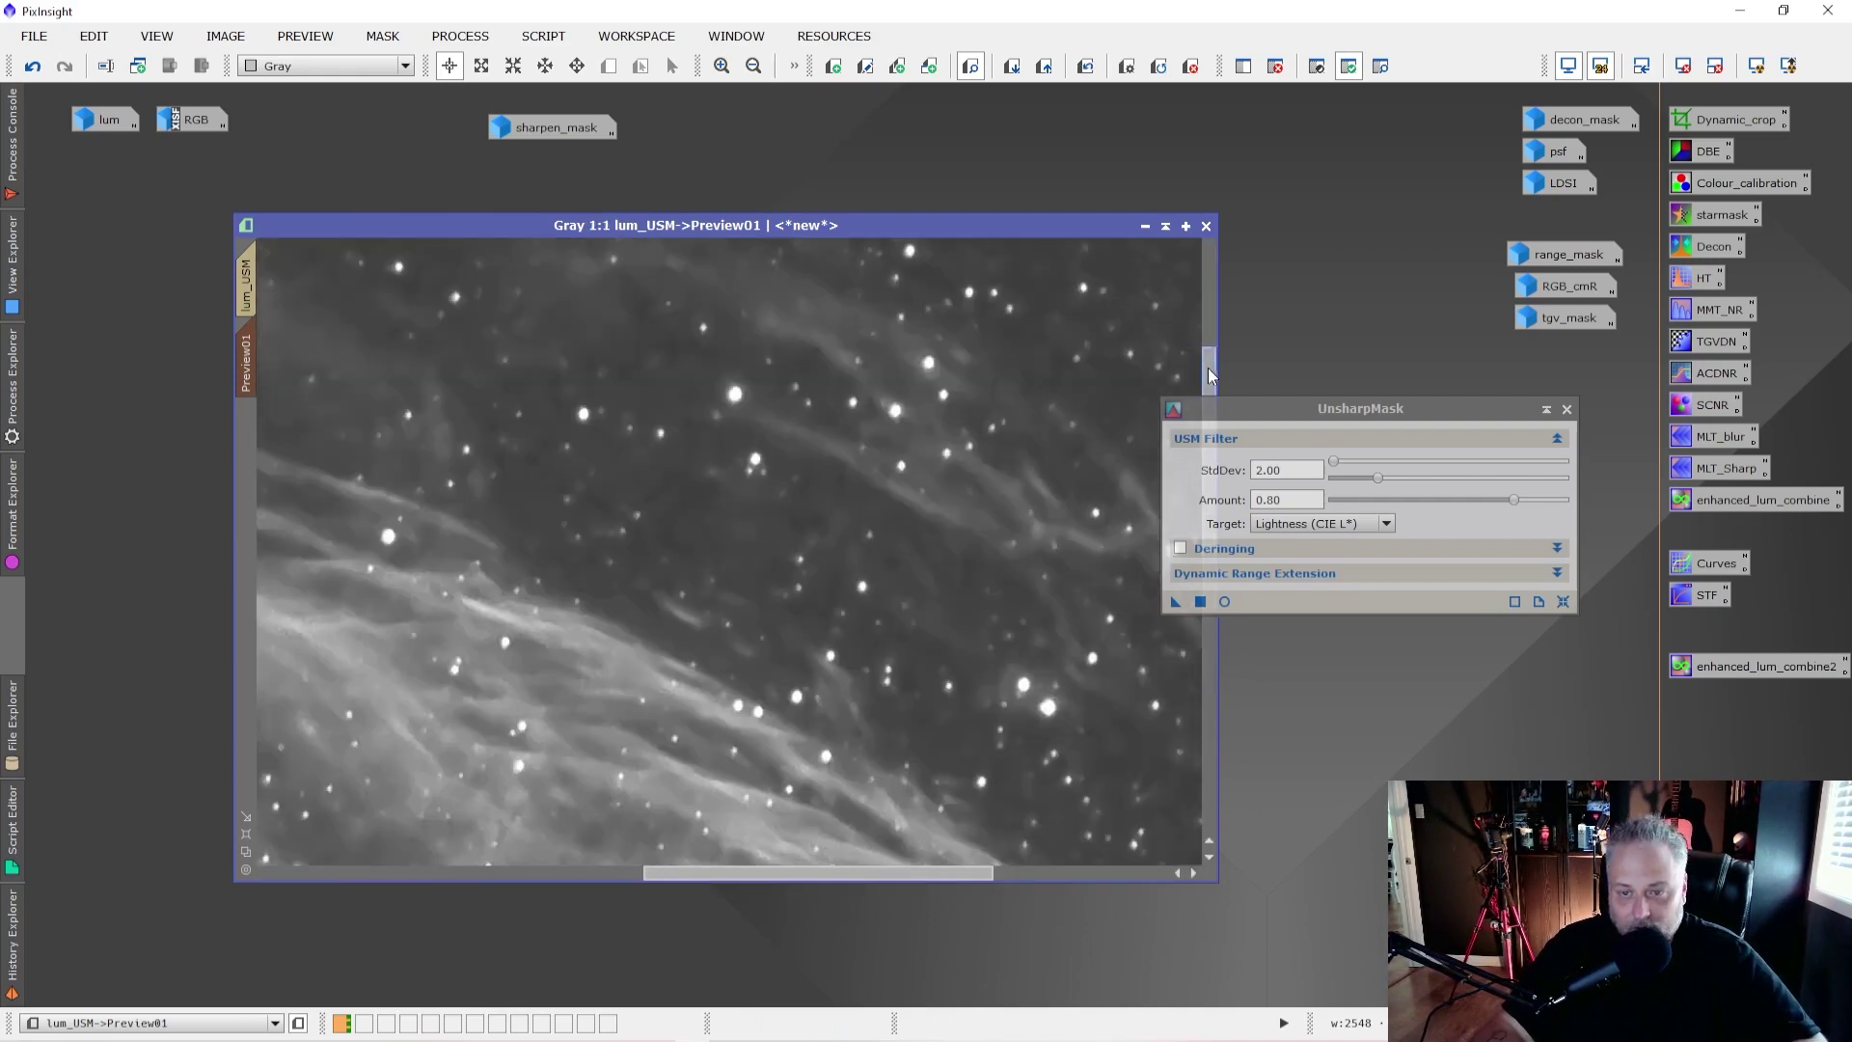
scroll(1207, 368, down, 4)
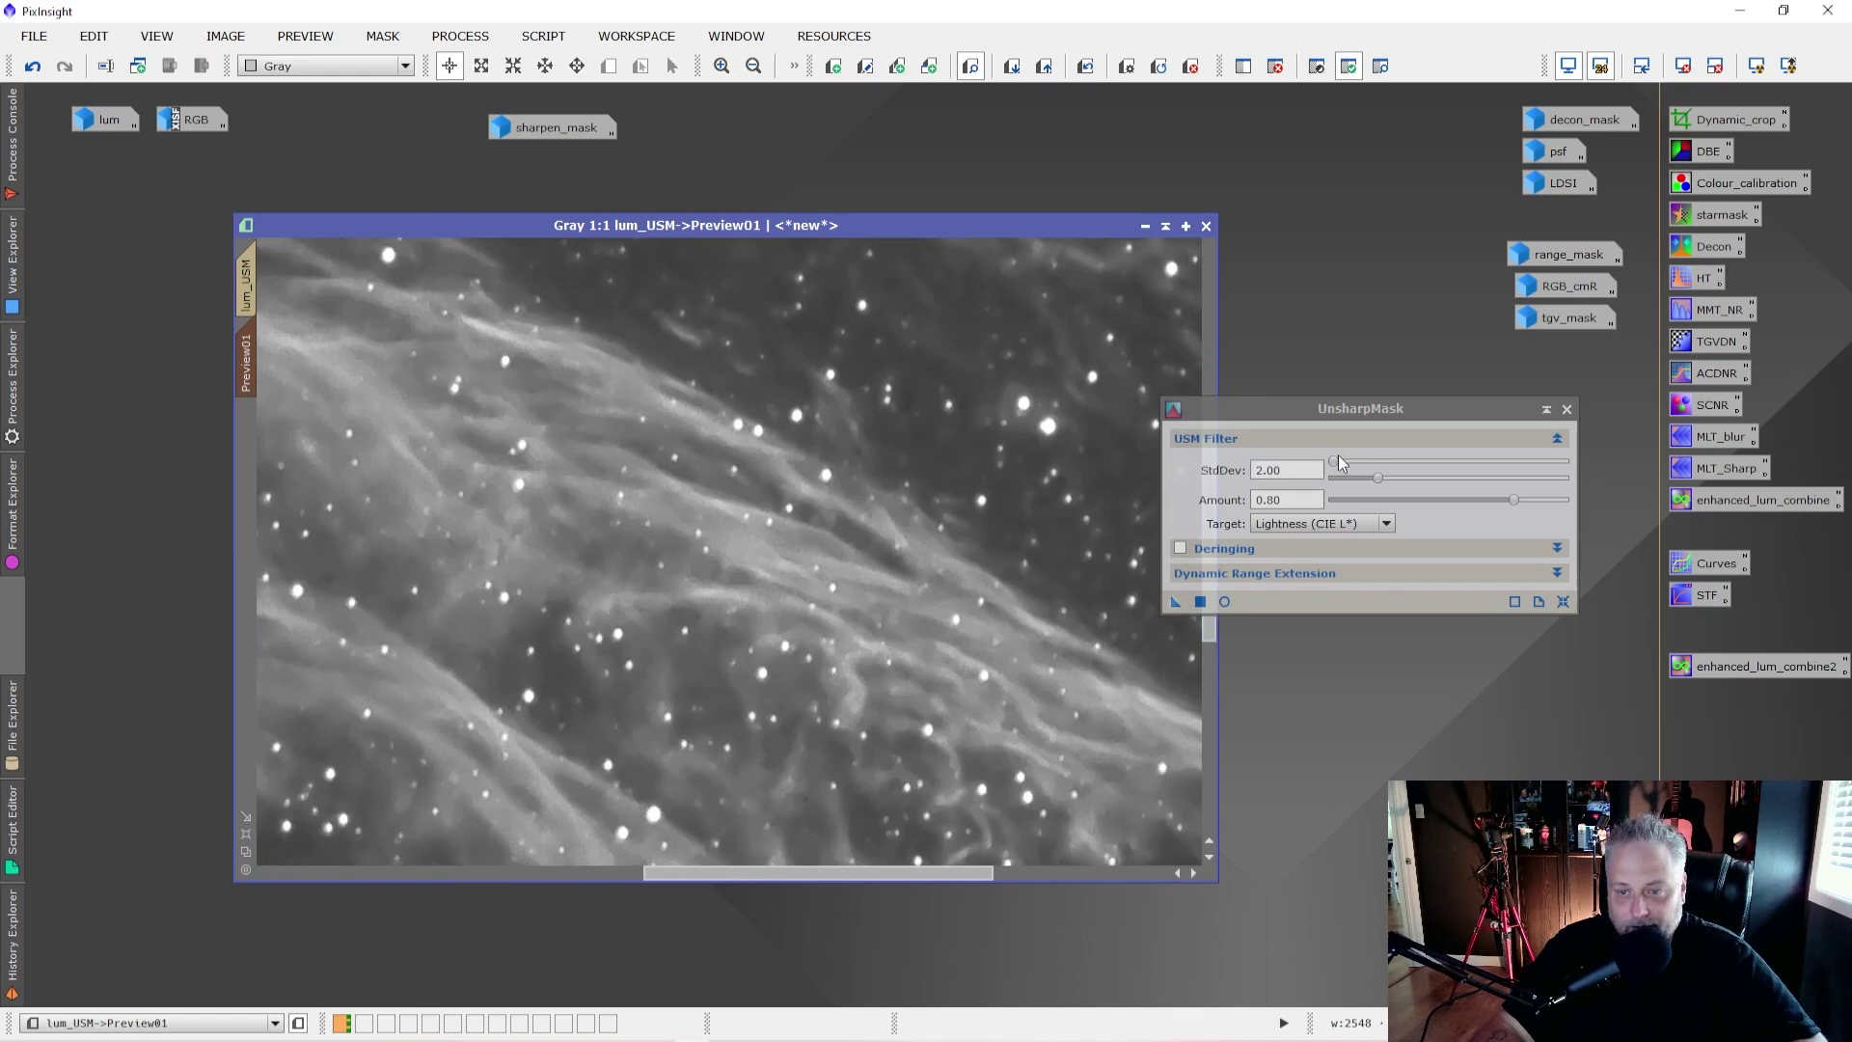
drag(1335, 464, 1363, 469)
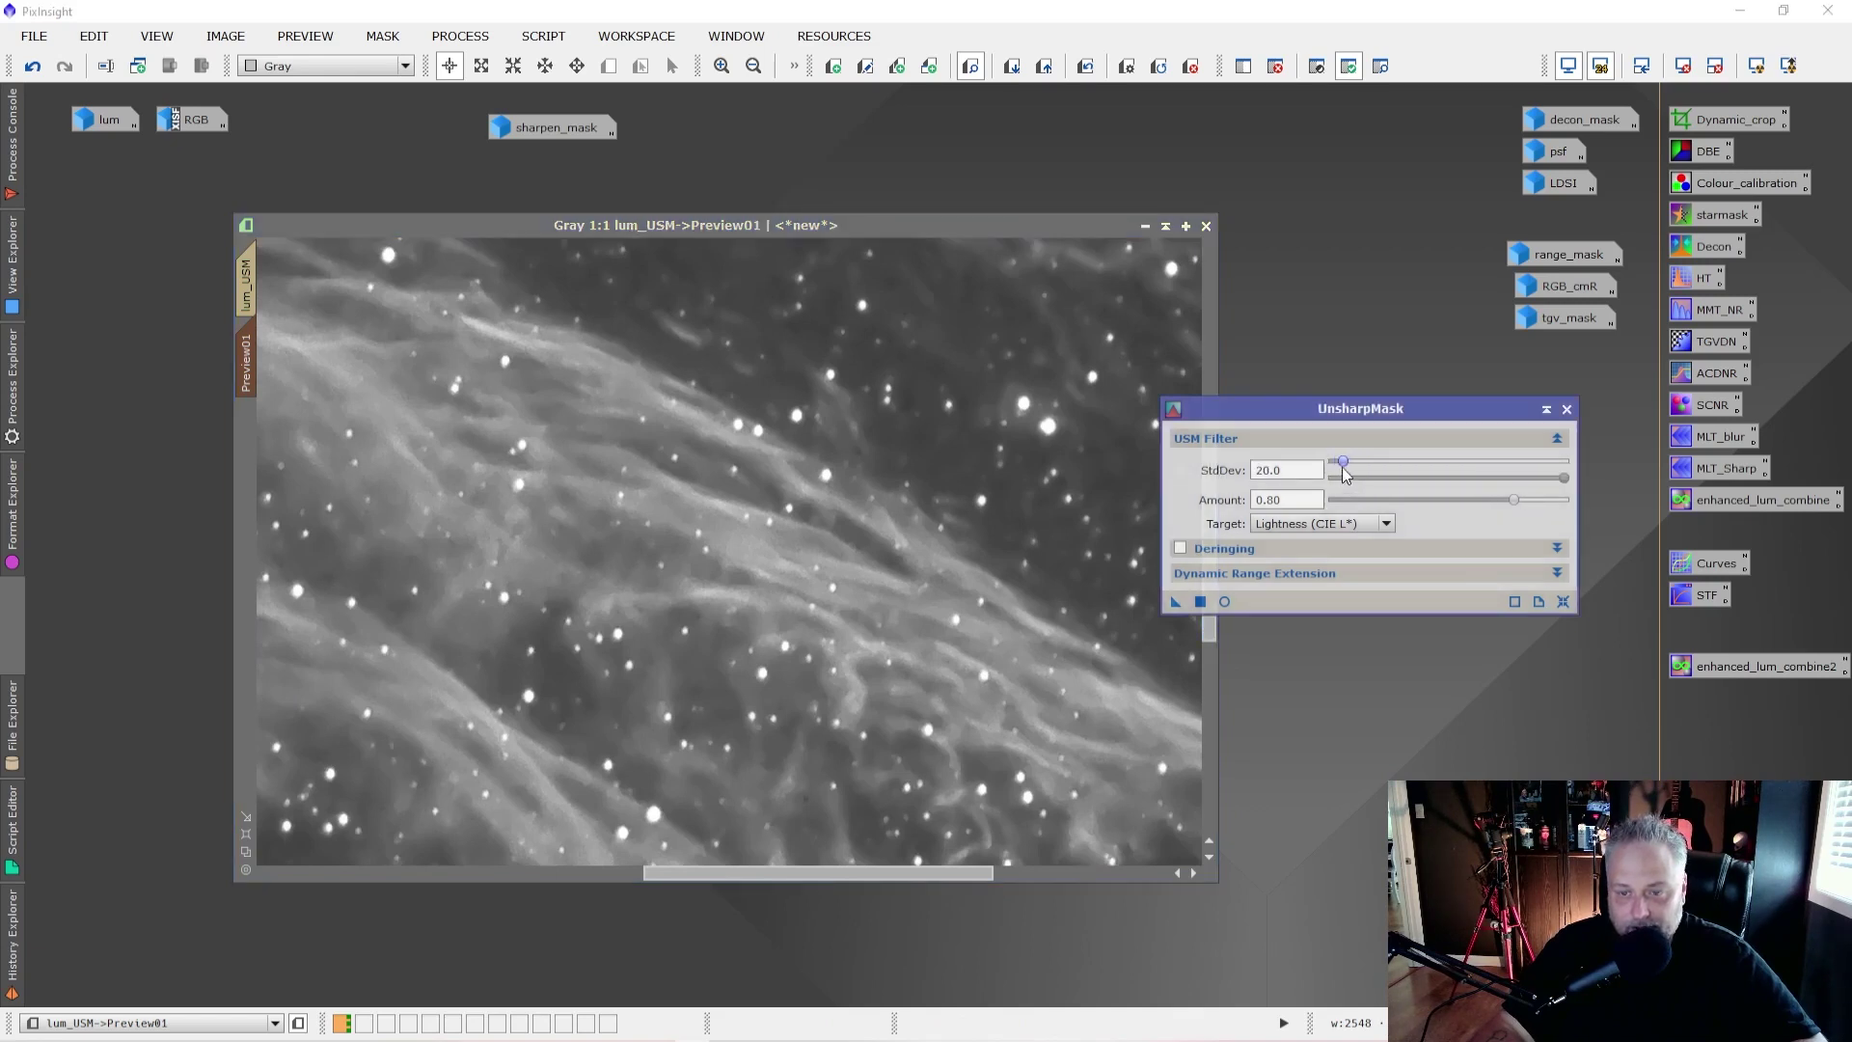
drag(941, 531, 940, 531)
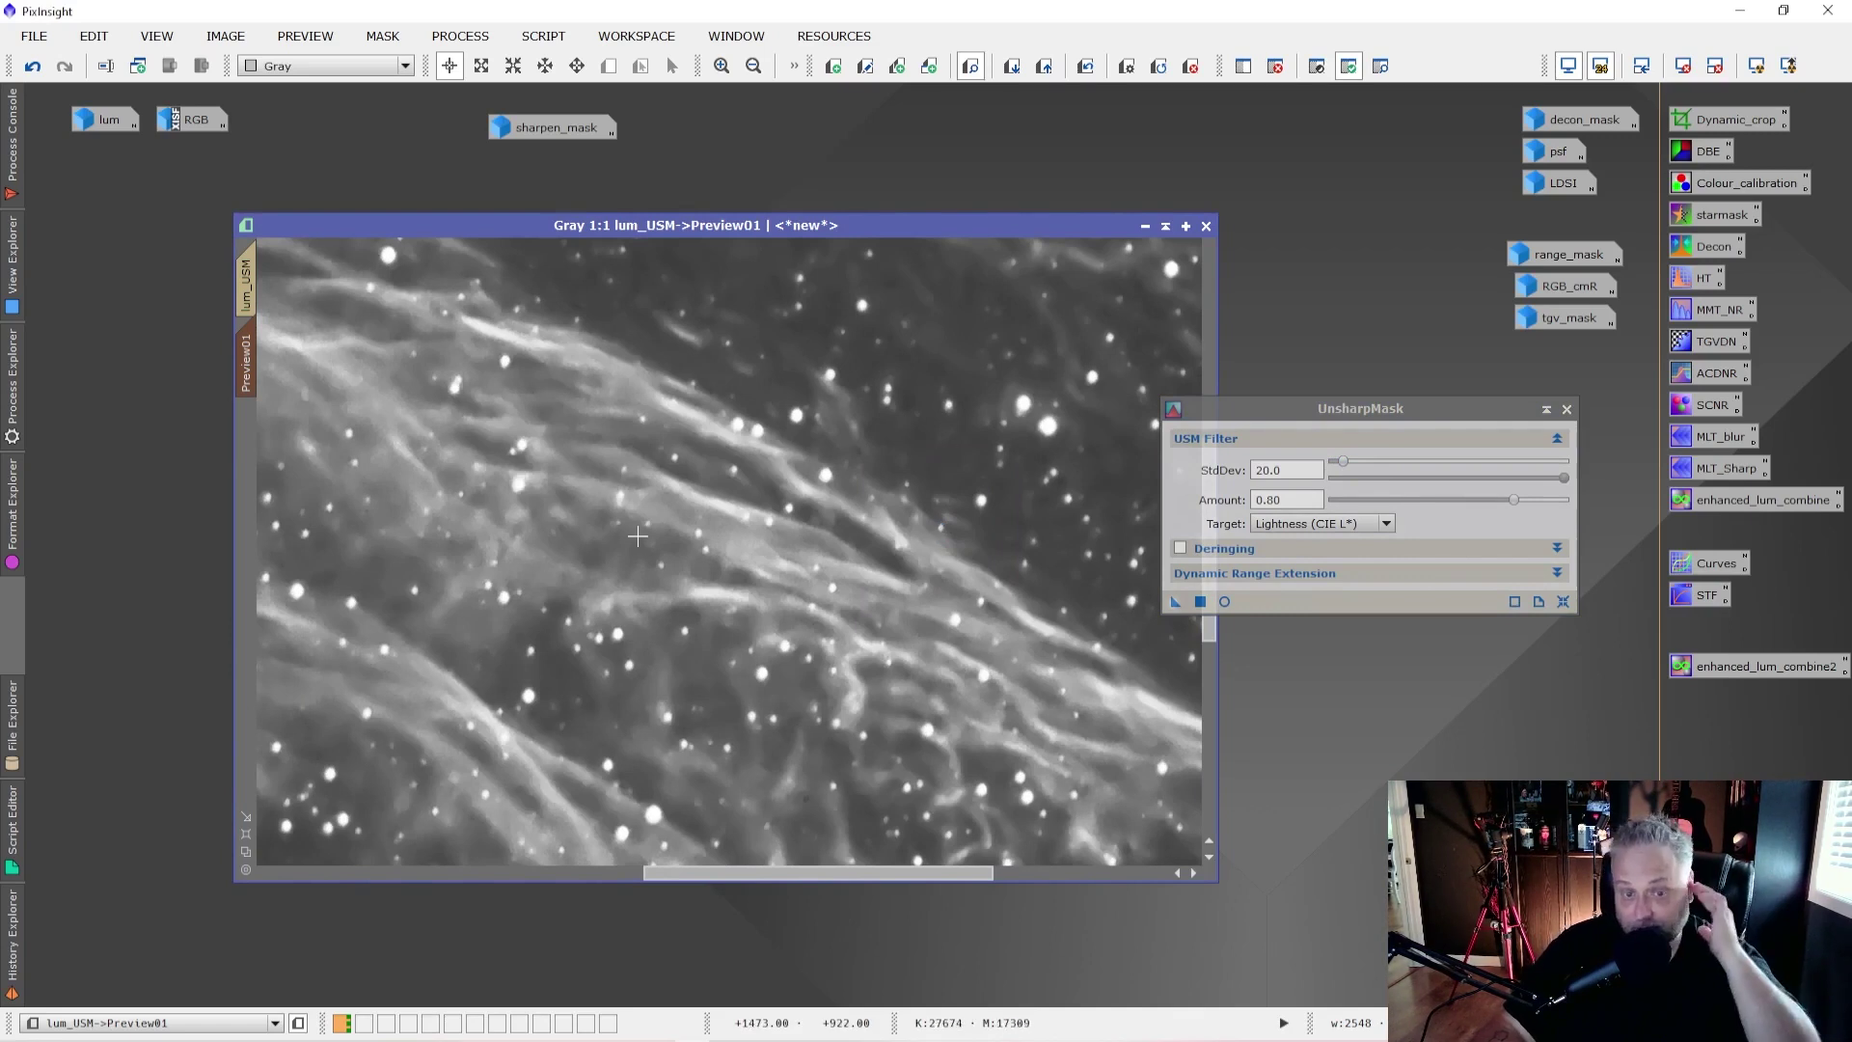
Step: Reset UnsharpMask to StdDev 2.00 and return to the full lum_USM view
click(1562, 601)
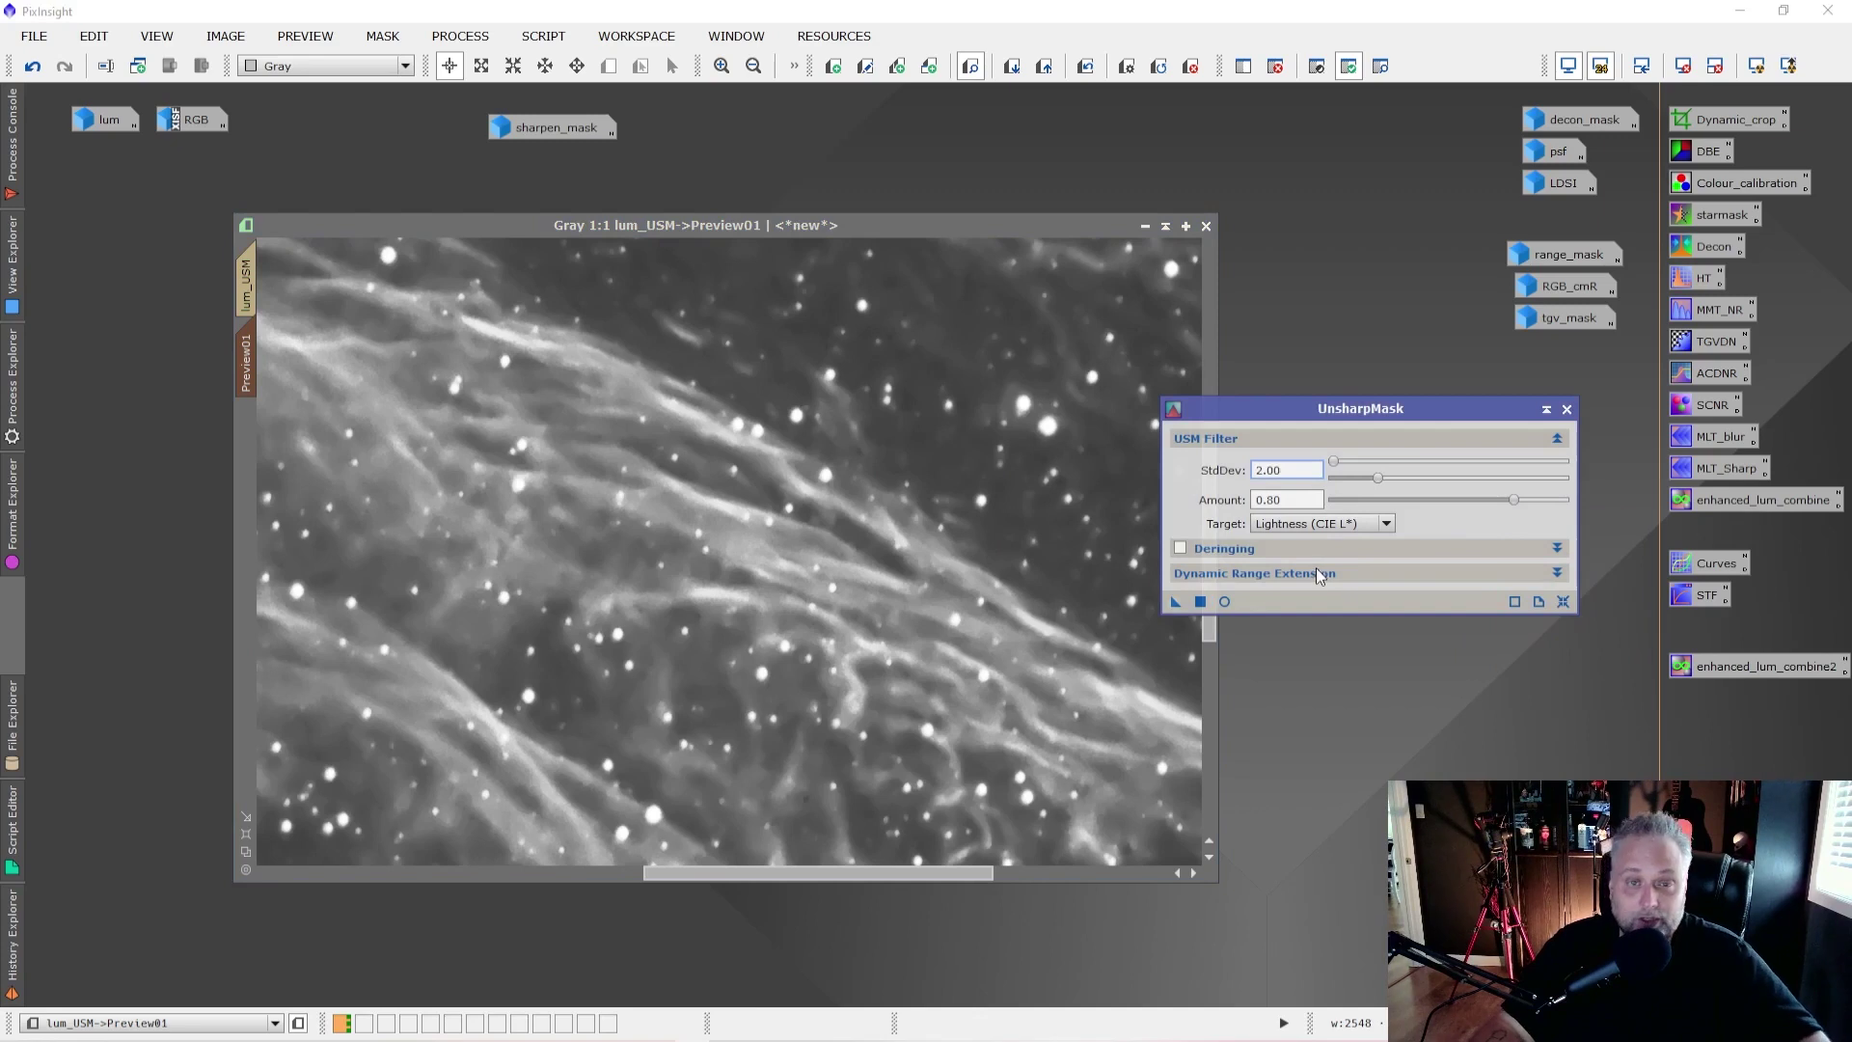
mouse_move(1315, 415)
mouse_down()
mouse_move(1304, 397)
mouse_move(1315, 407)
mouse_up()
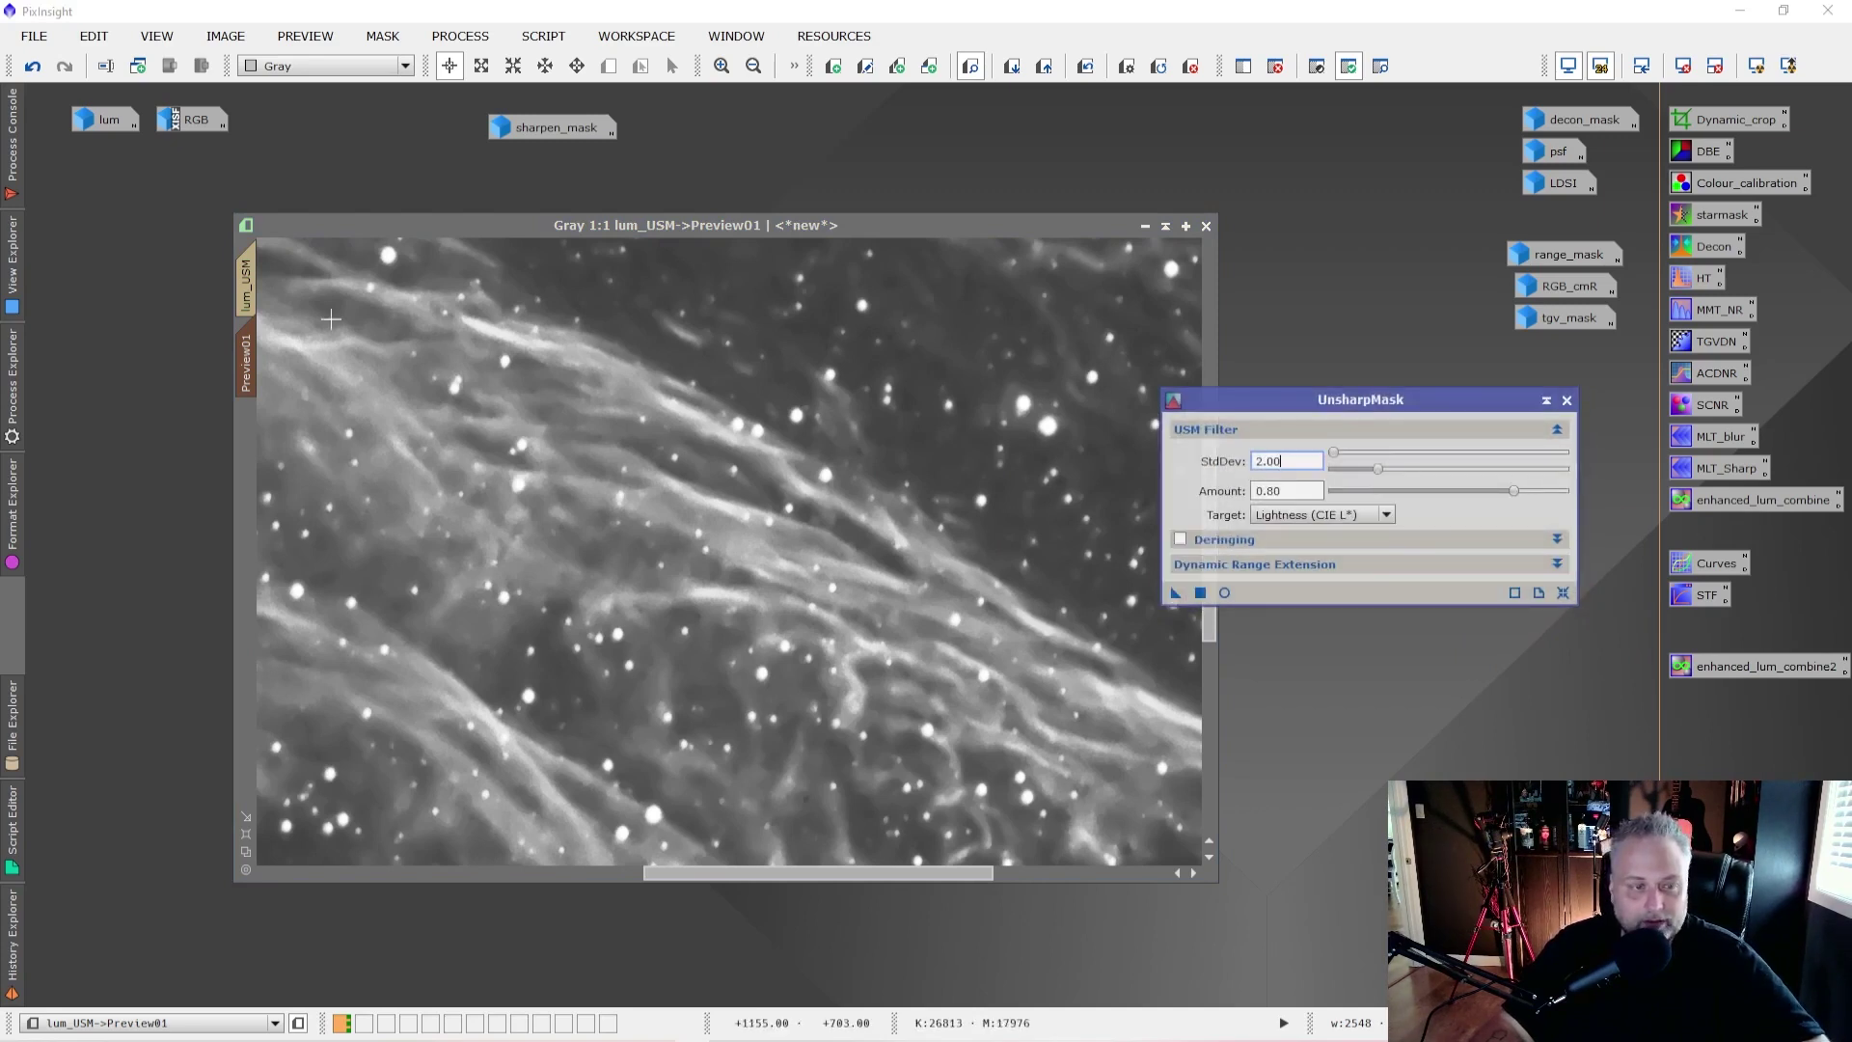
click(246, 284)
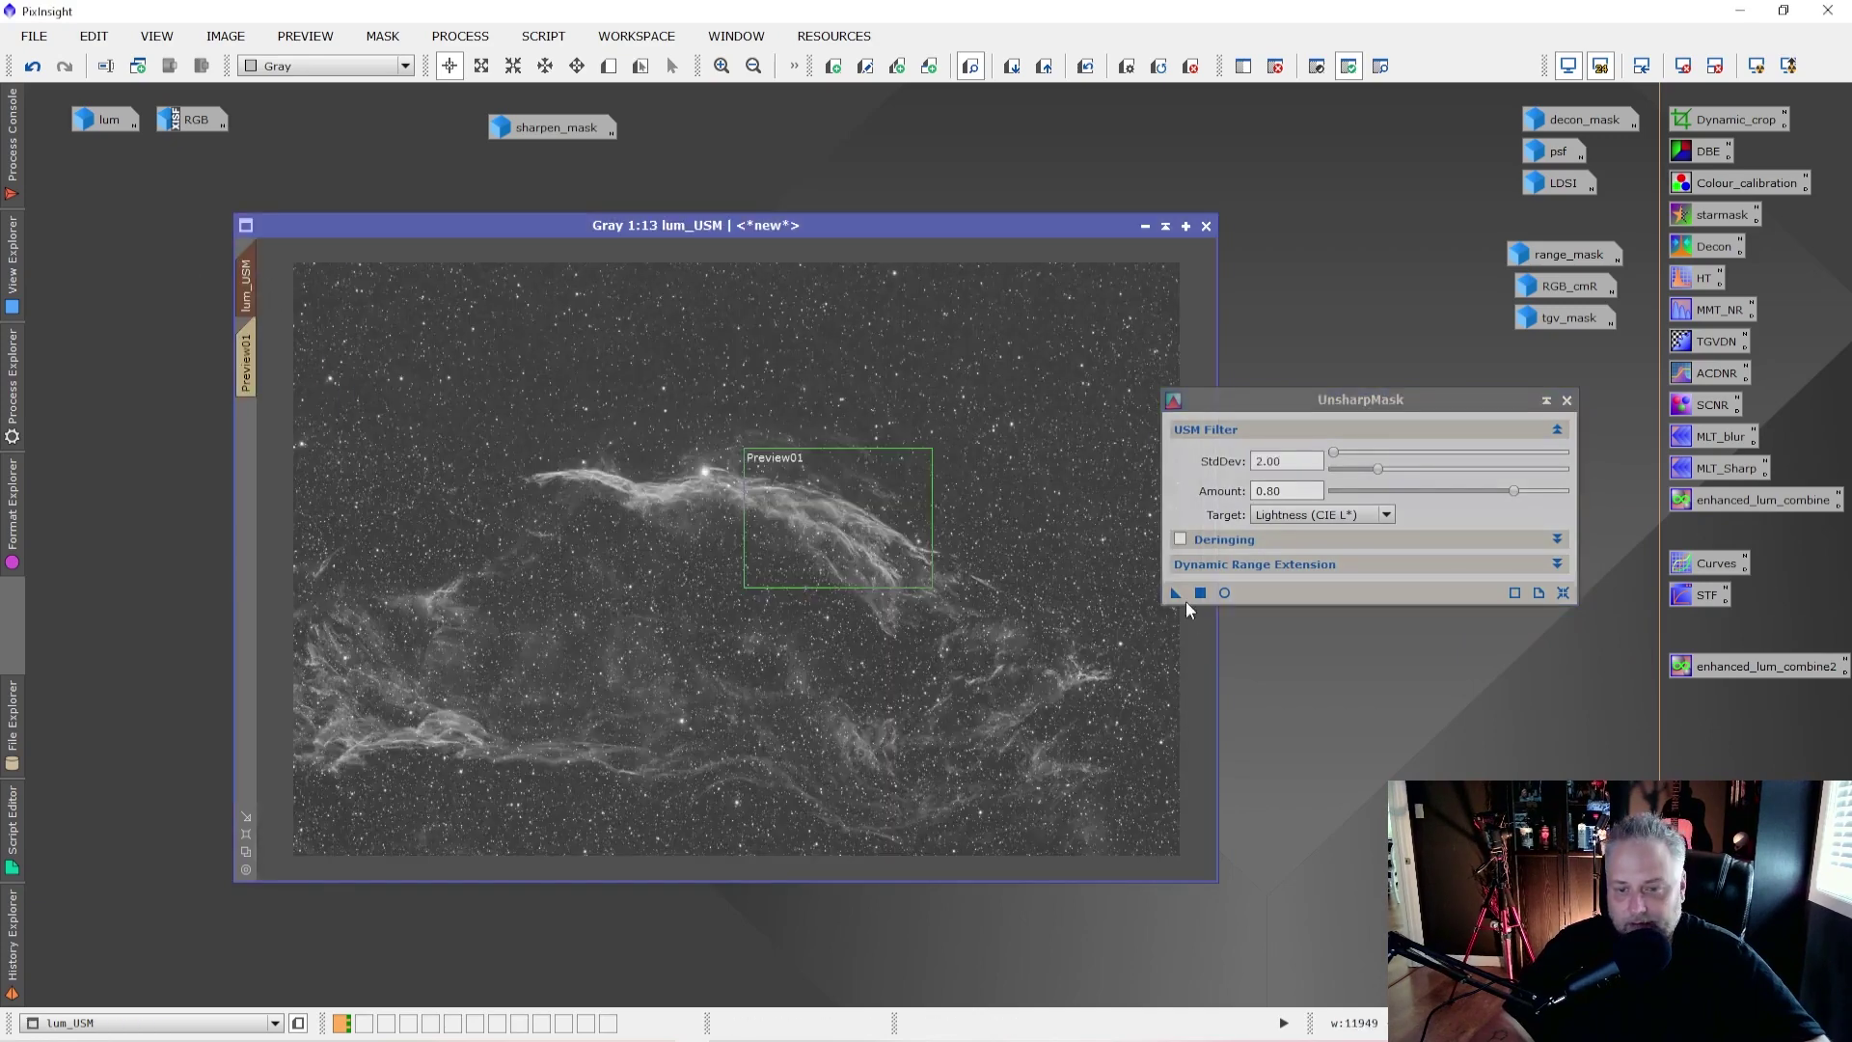
Step: Apply the StdDev 2.00 unsharp mask to all of lum_USM, close UnsharpMask, and iconize lum_USM
drag(1176, 594, 738, 511)
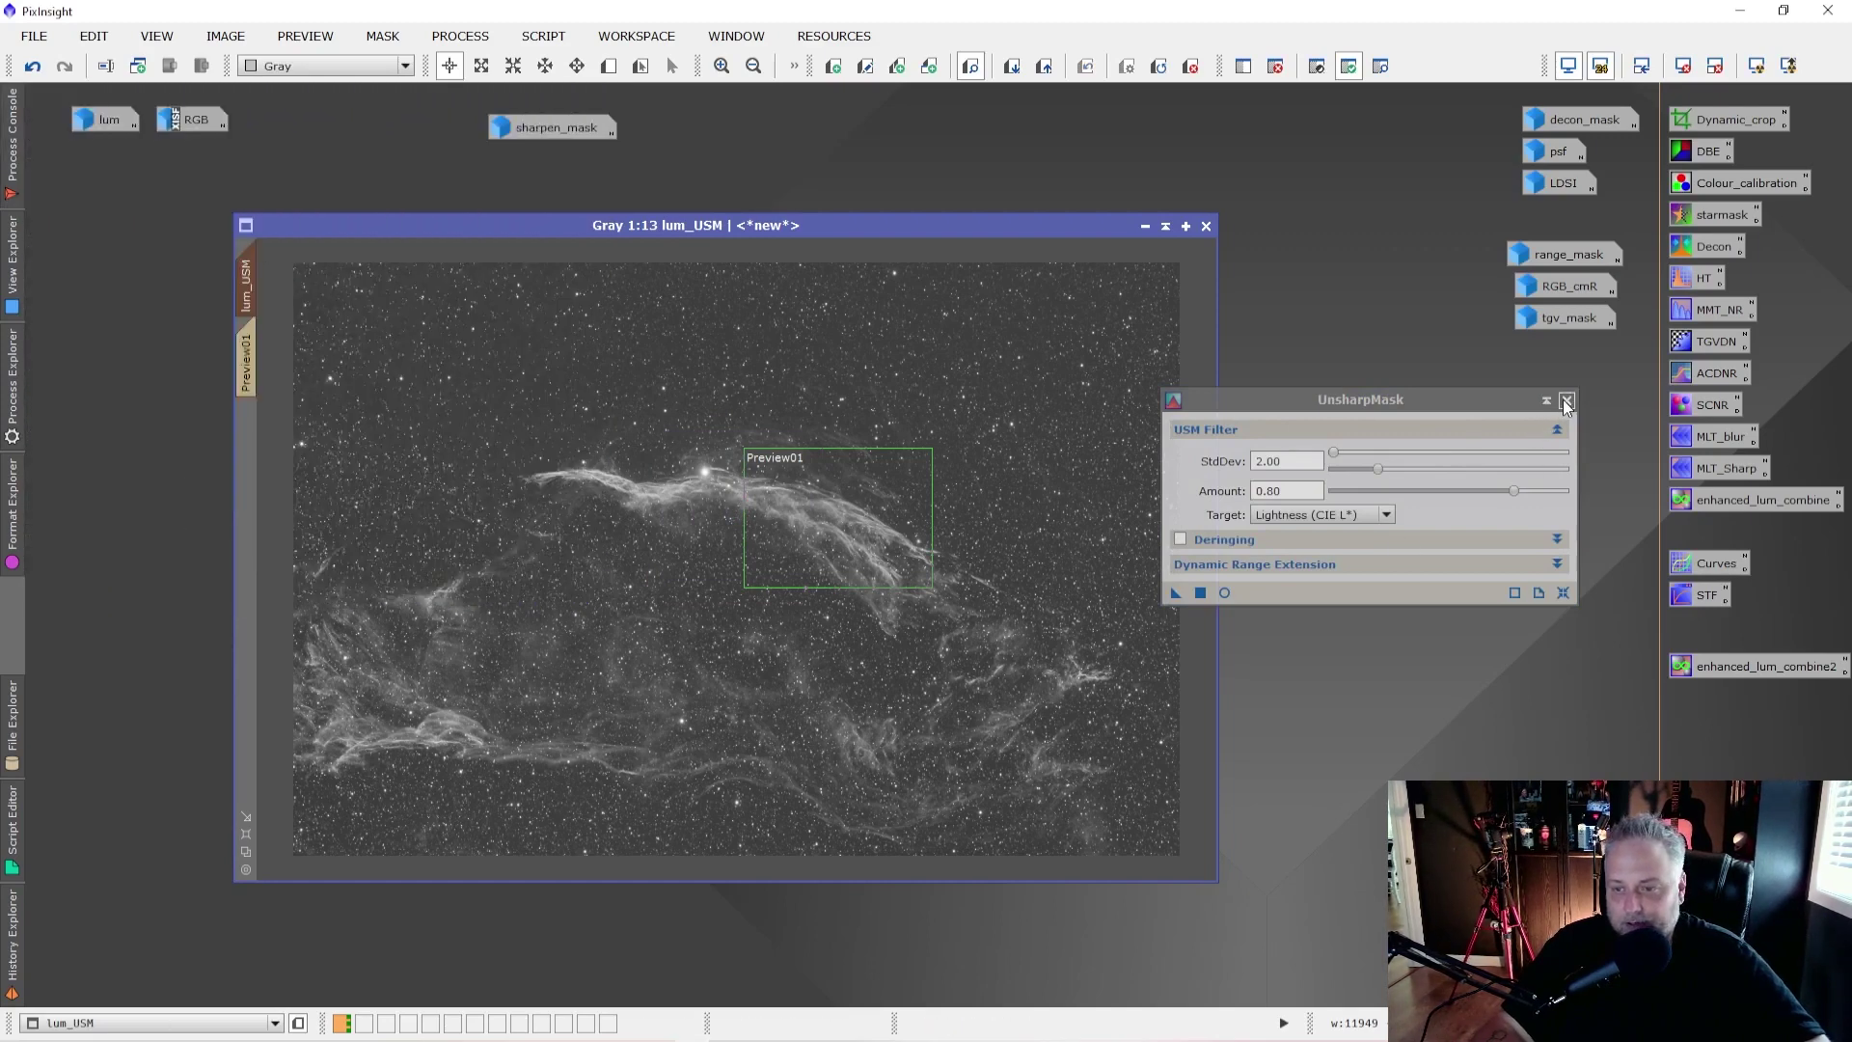
click(1564, 401)
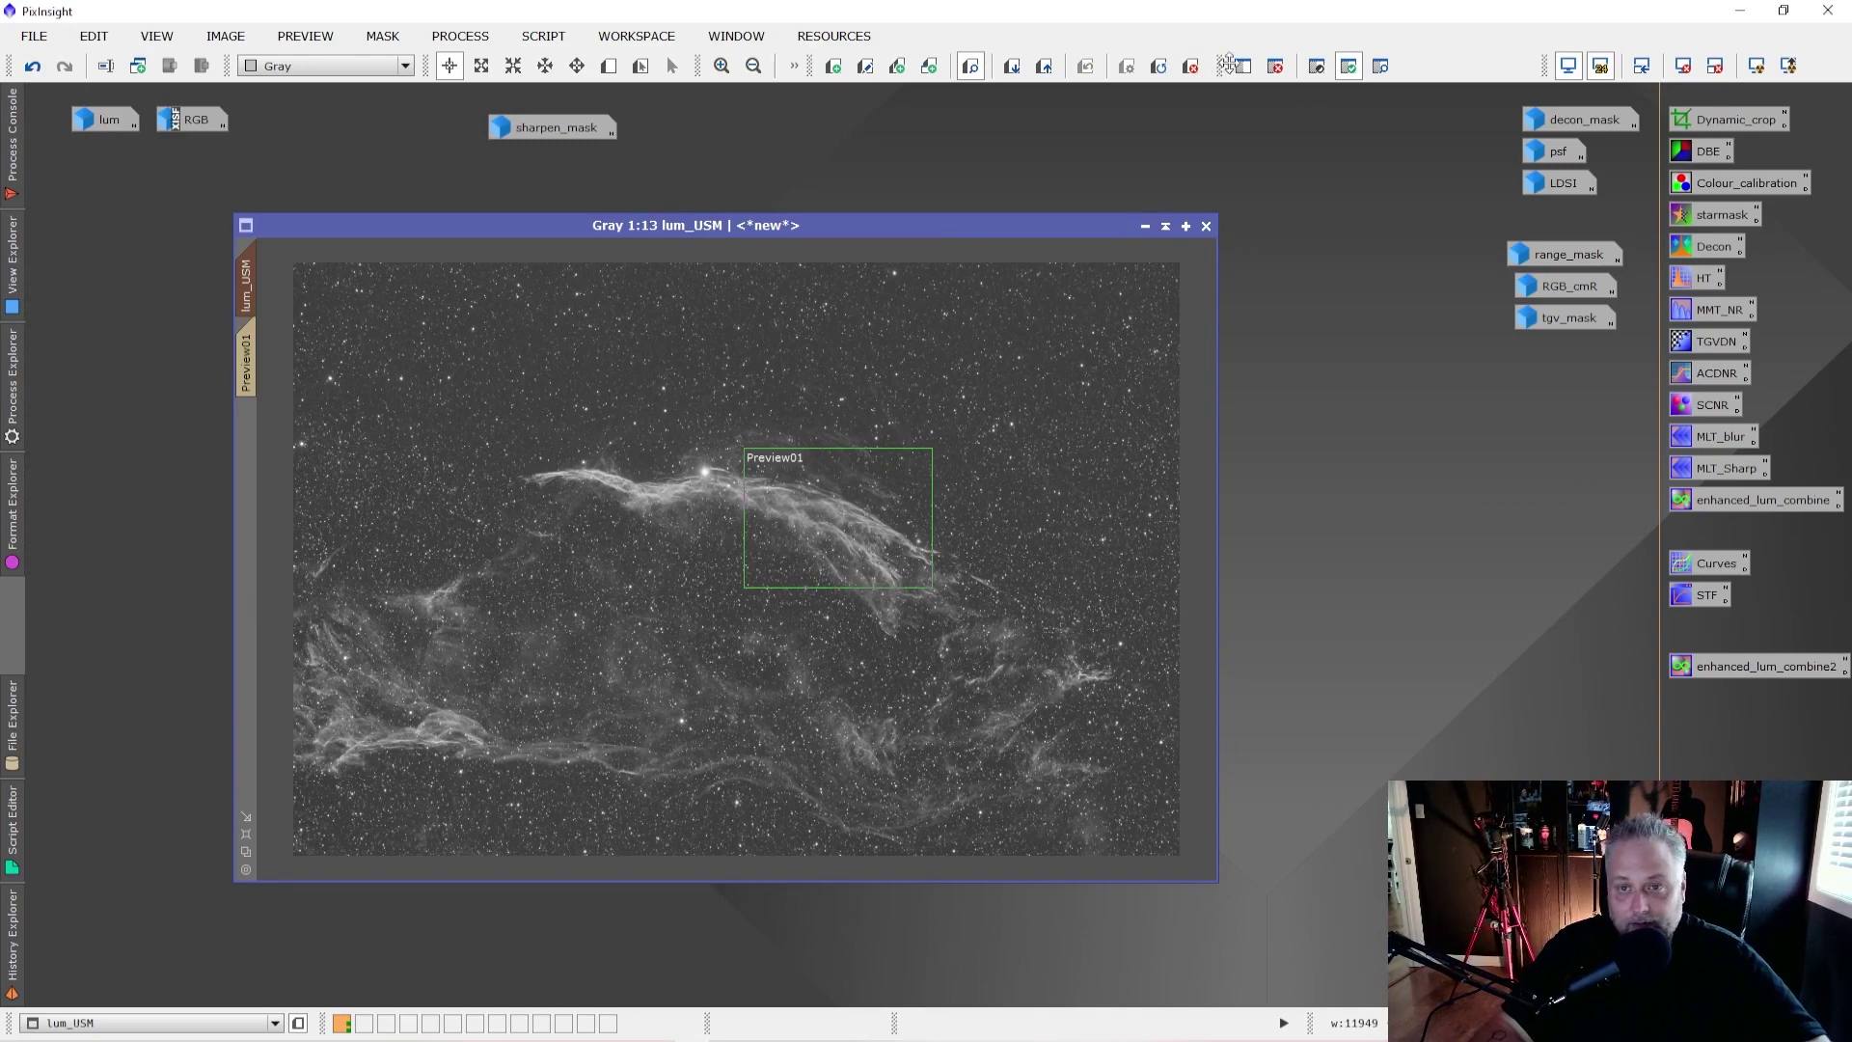
click(1145, 226)
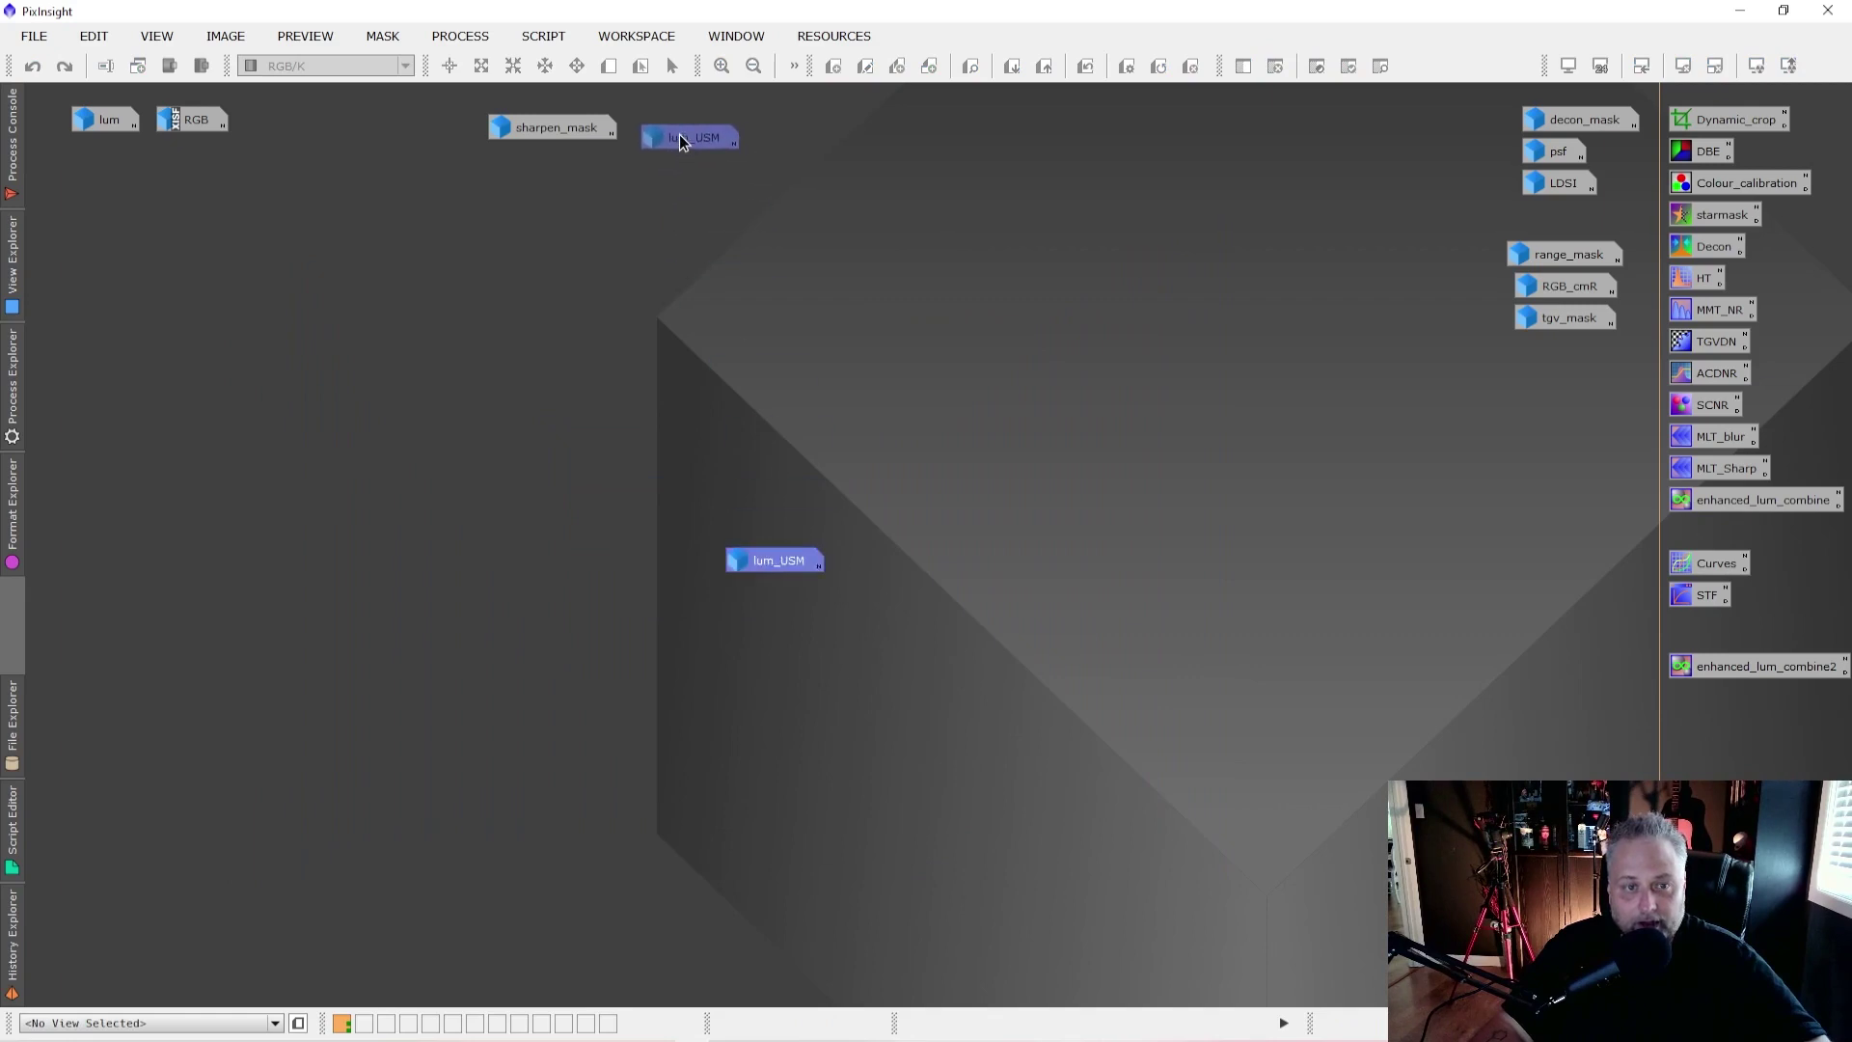
drag(677, 135, 674, 134)
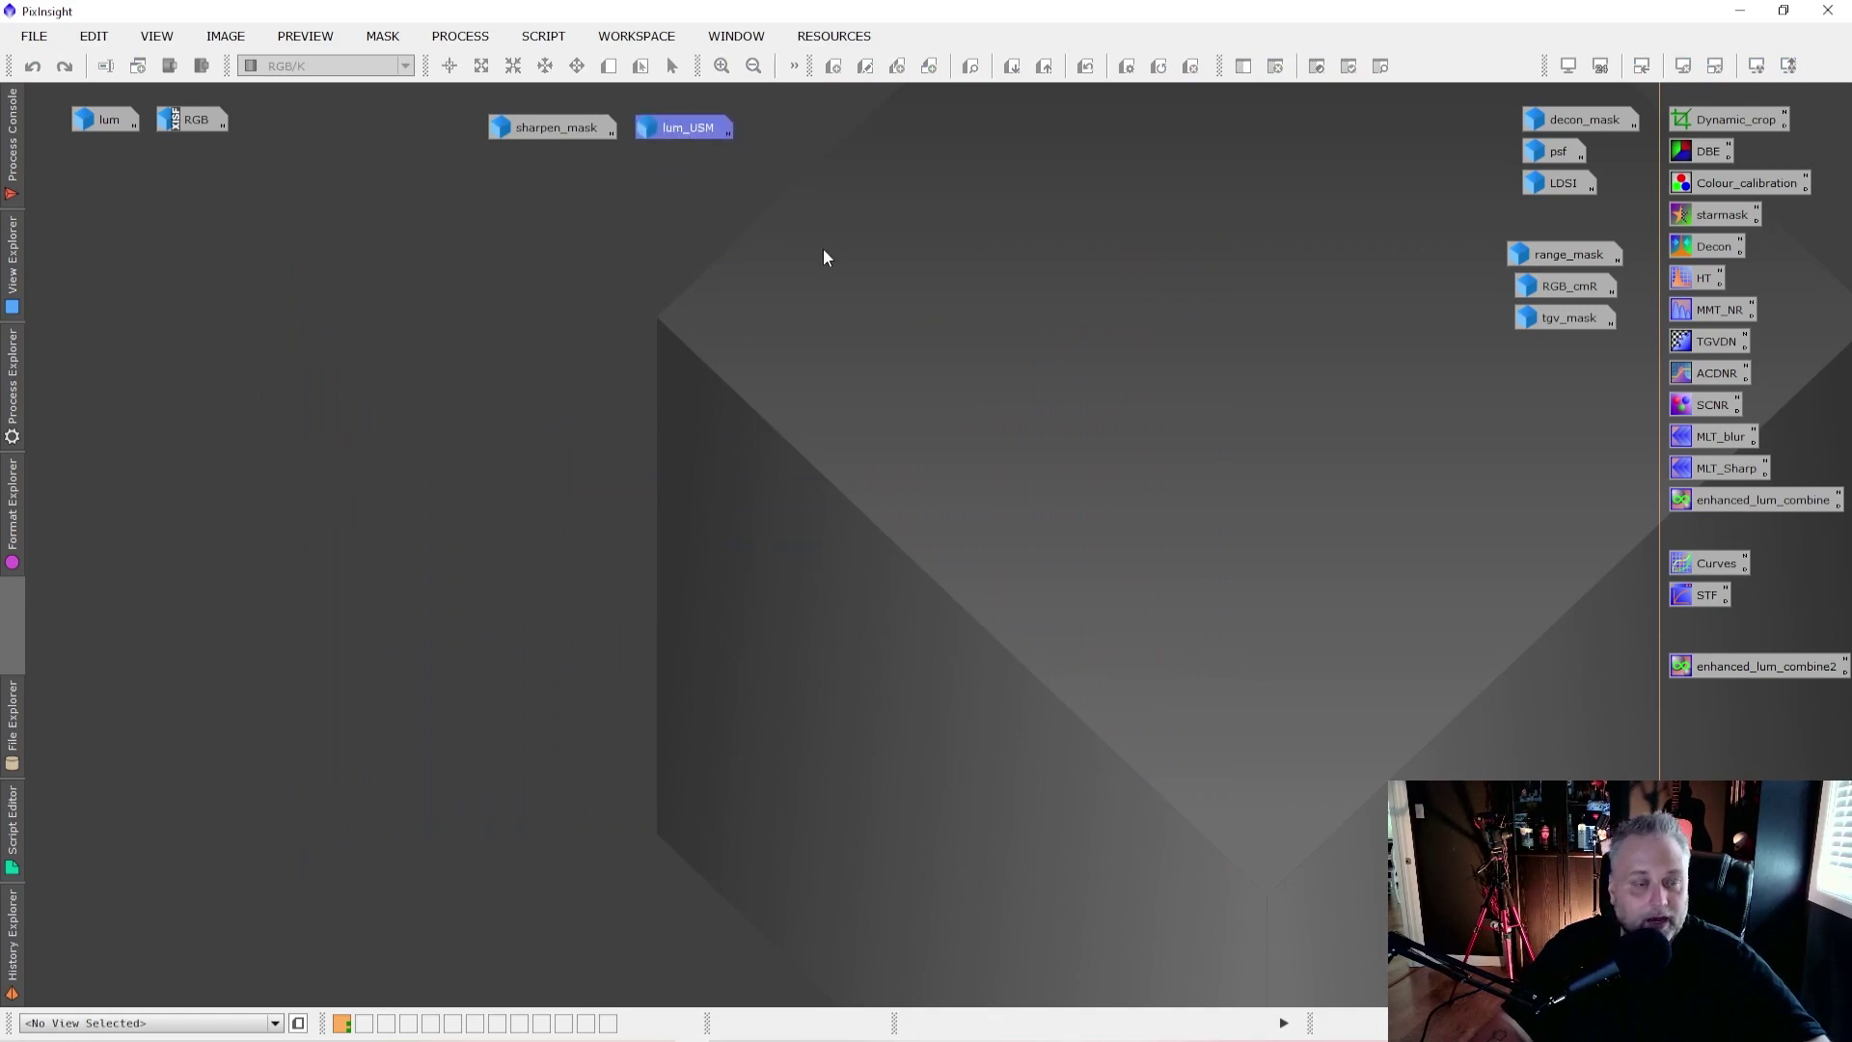
Step: Open lum, drag its view into a duplicate lum_clone, and minimise the original lum
double_click(105, 124)
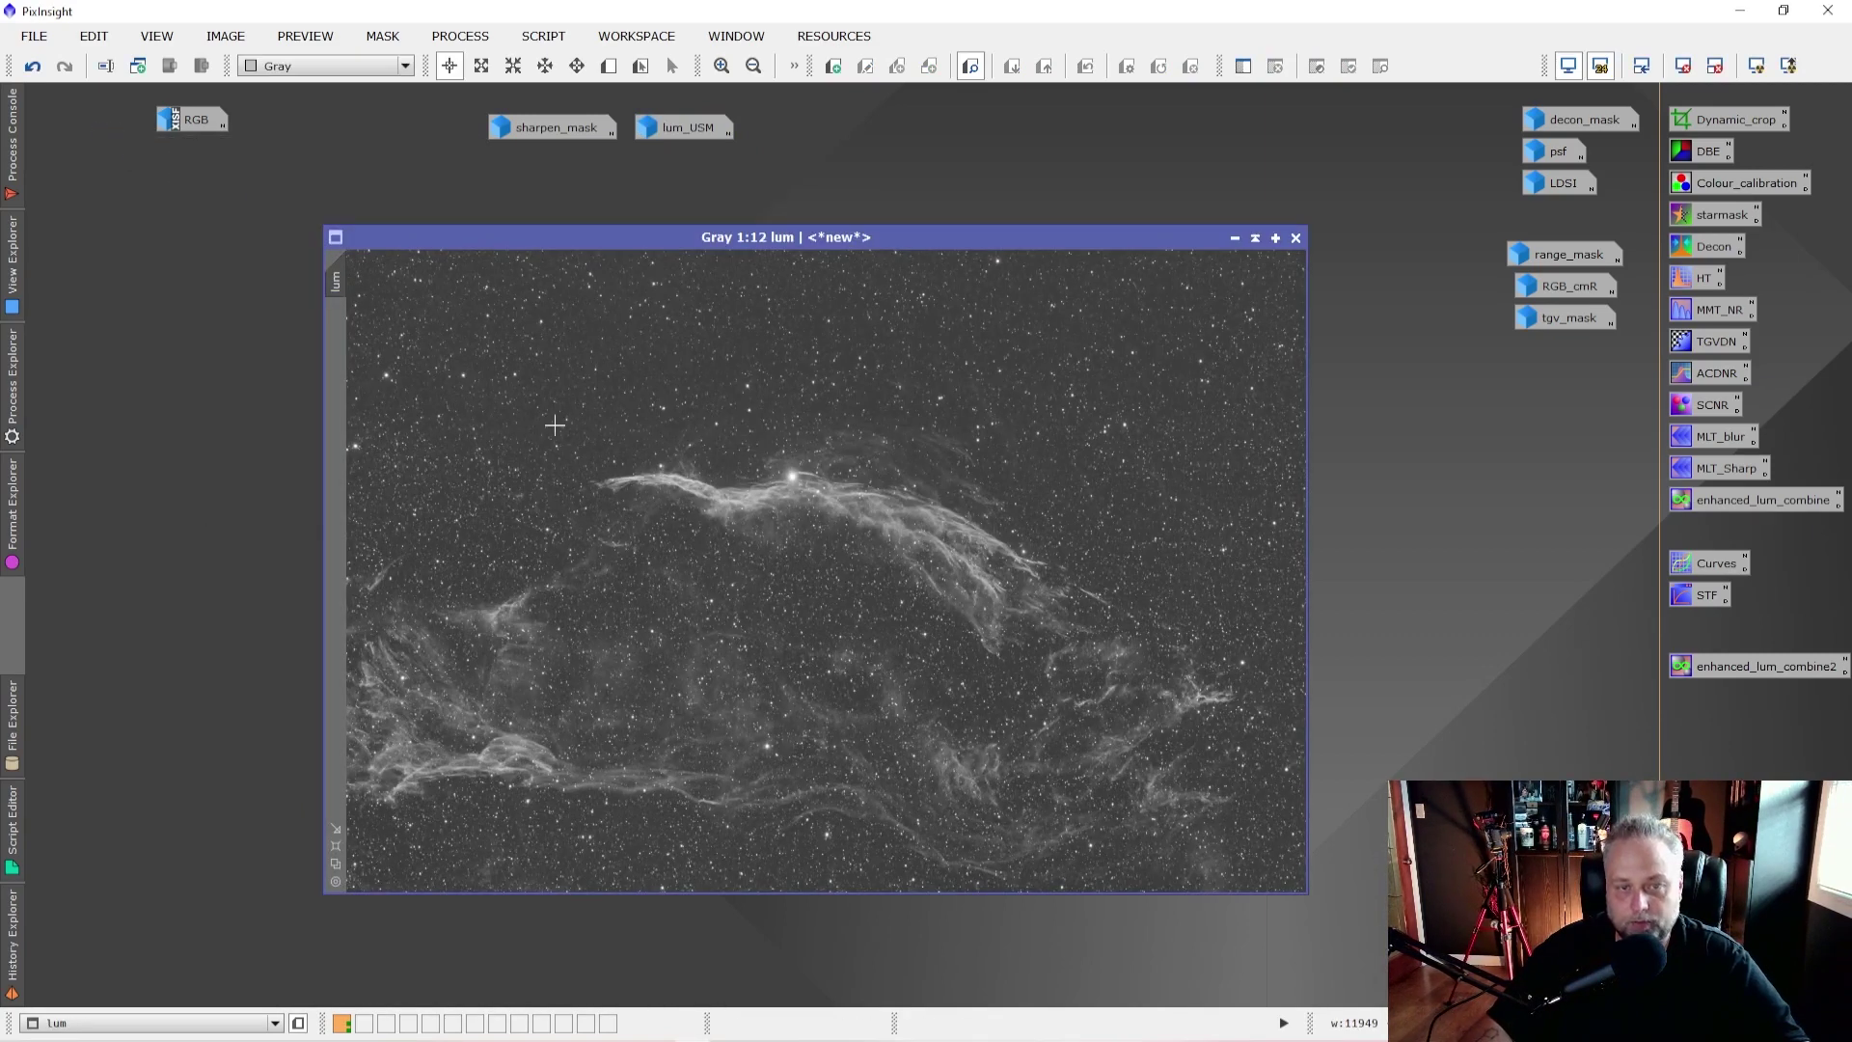
right_click(337, 283)
drag(334, 281, 236, 380)
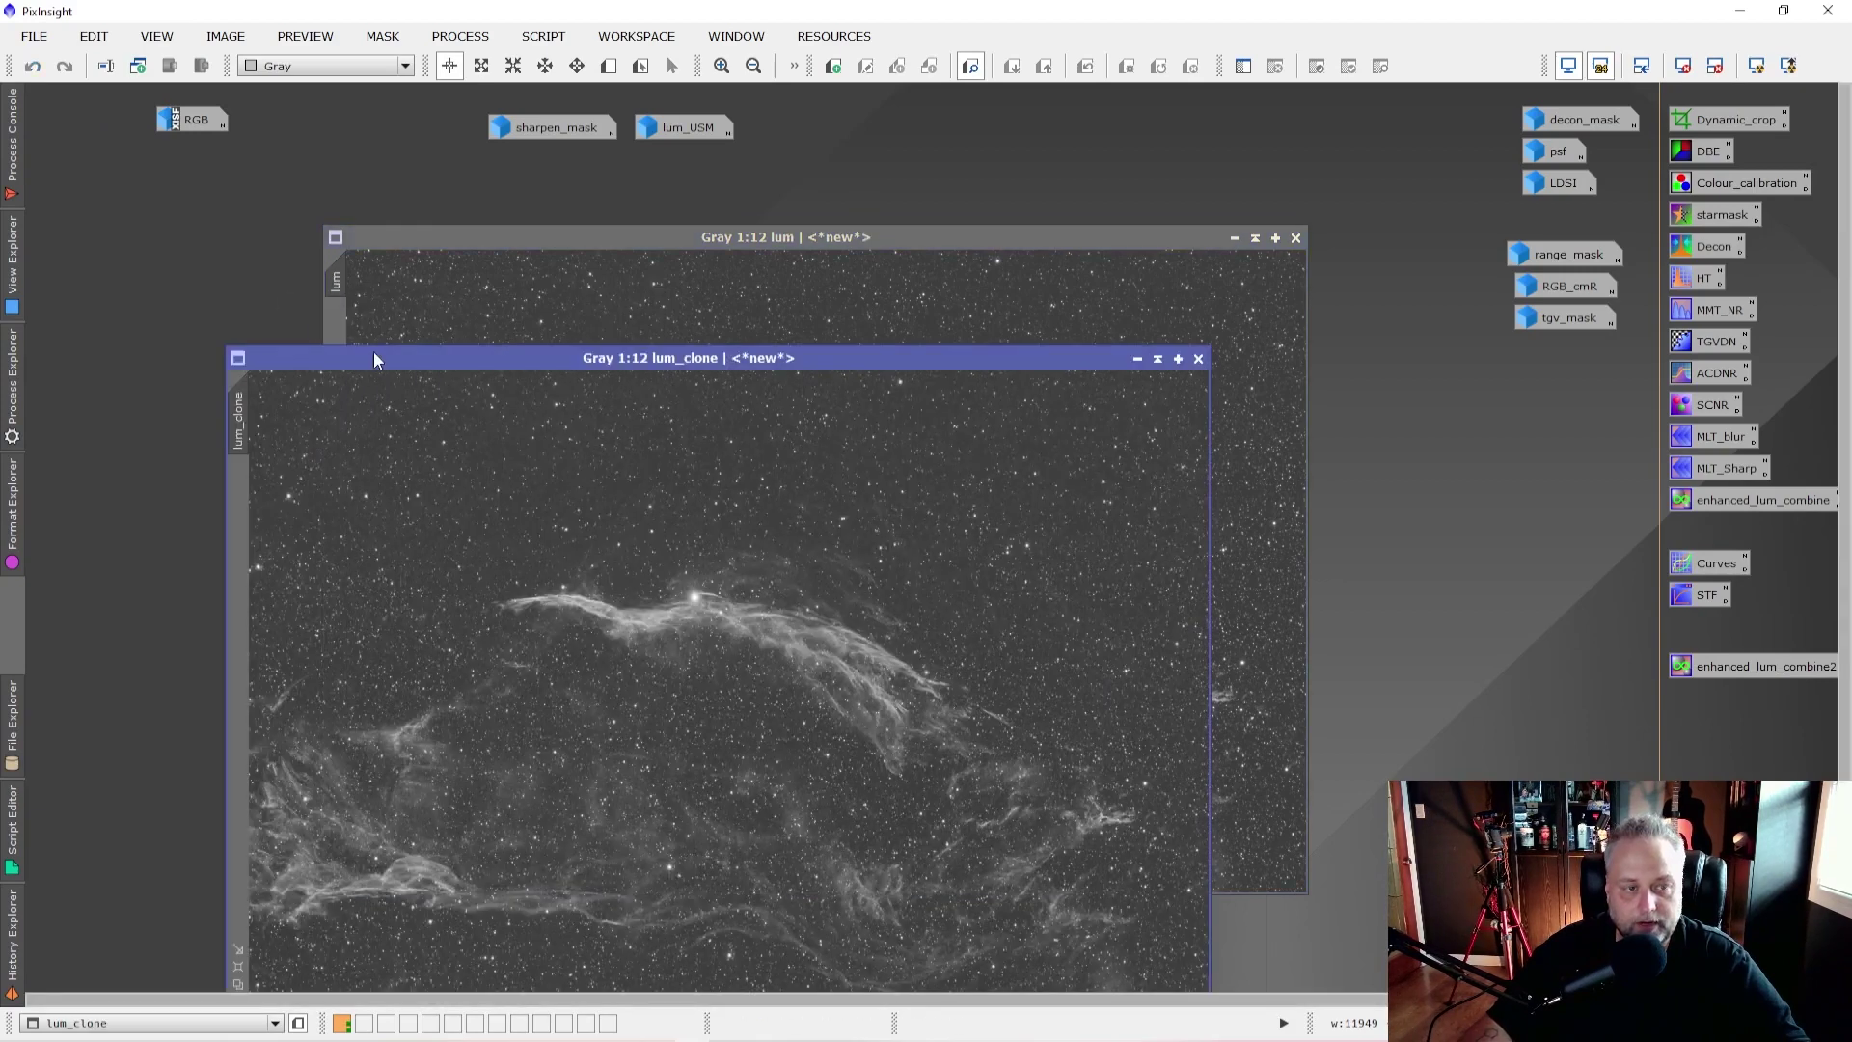
drag(374, 353, 383, 302)
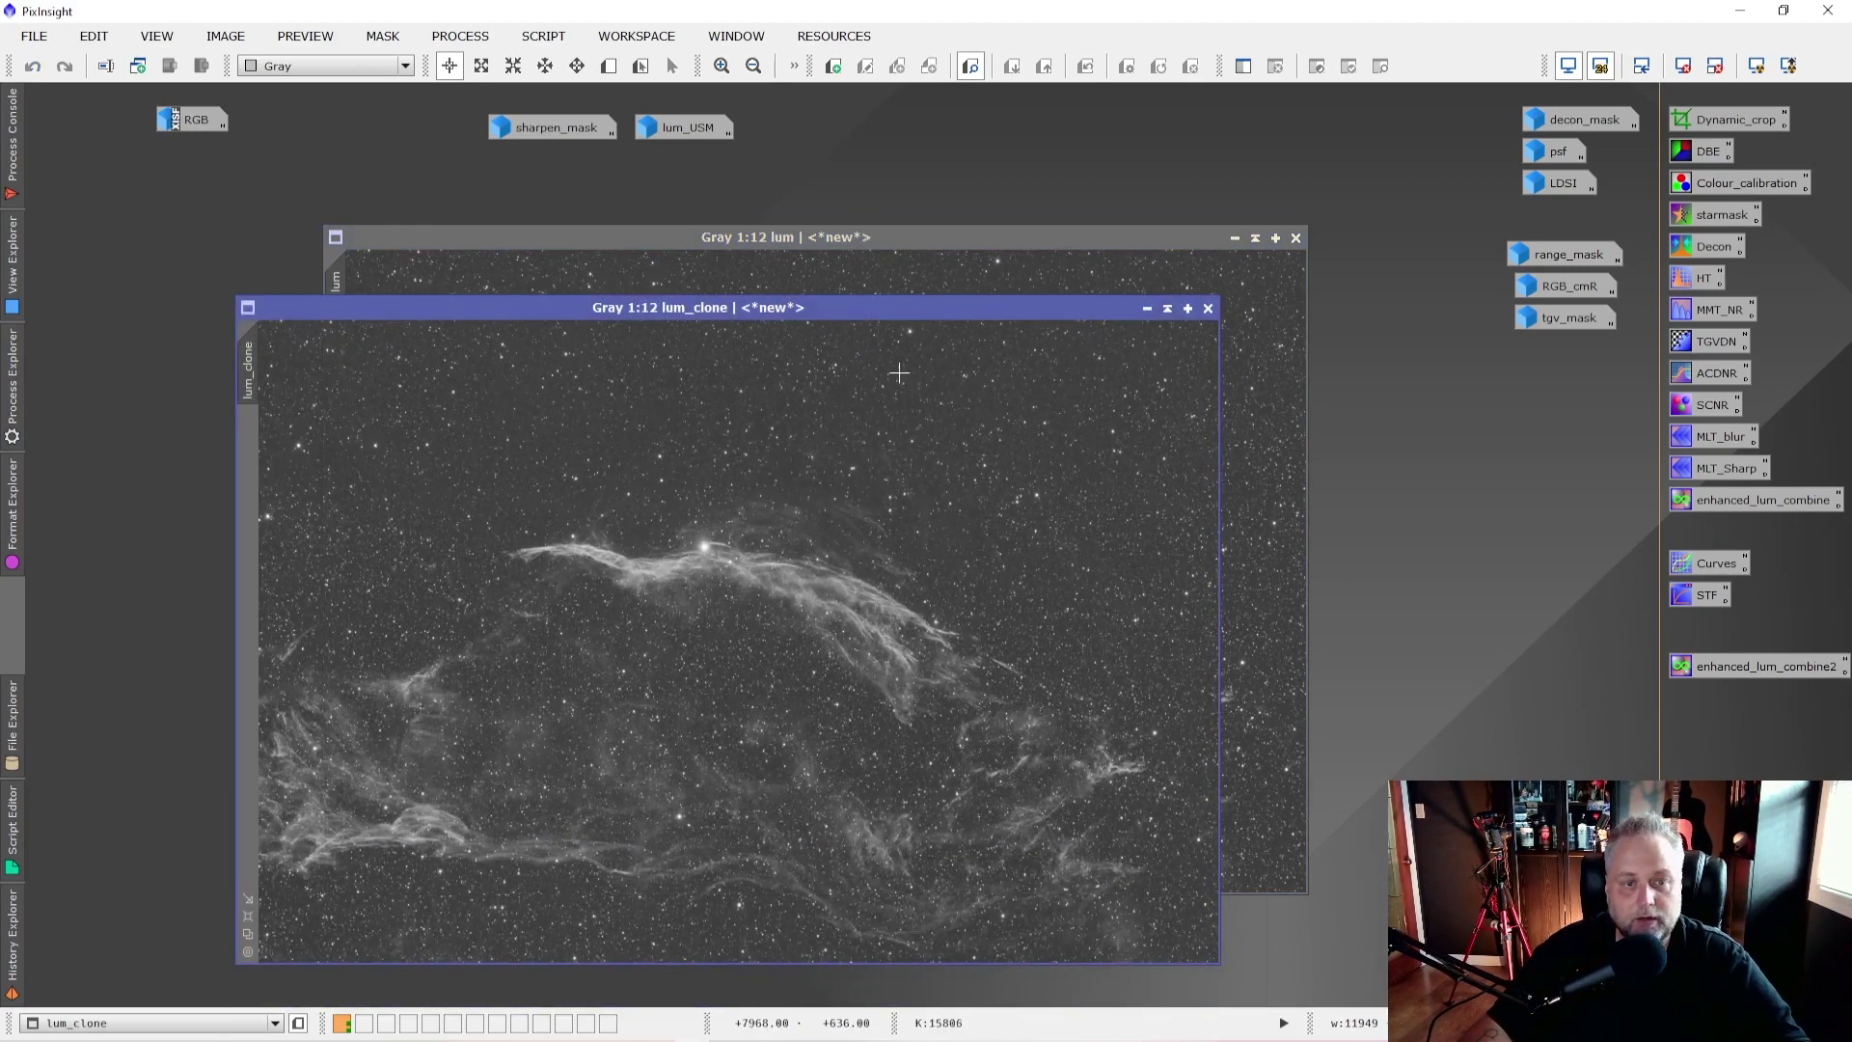
click(1239, 237)
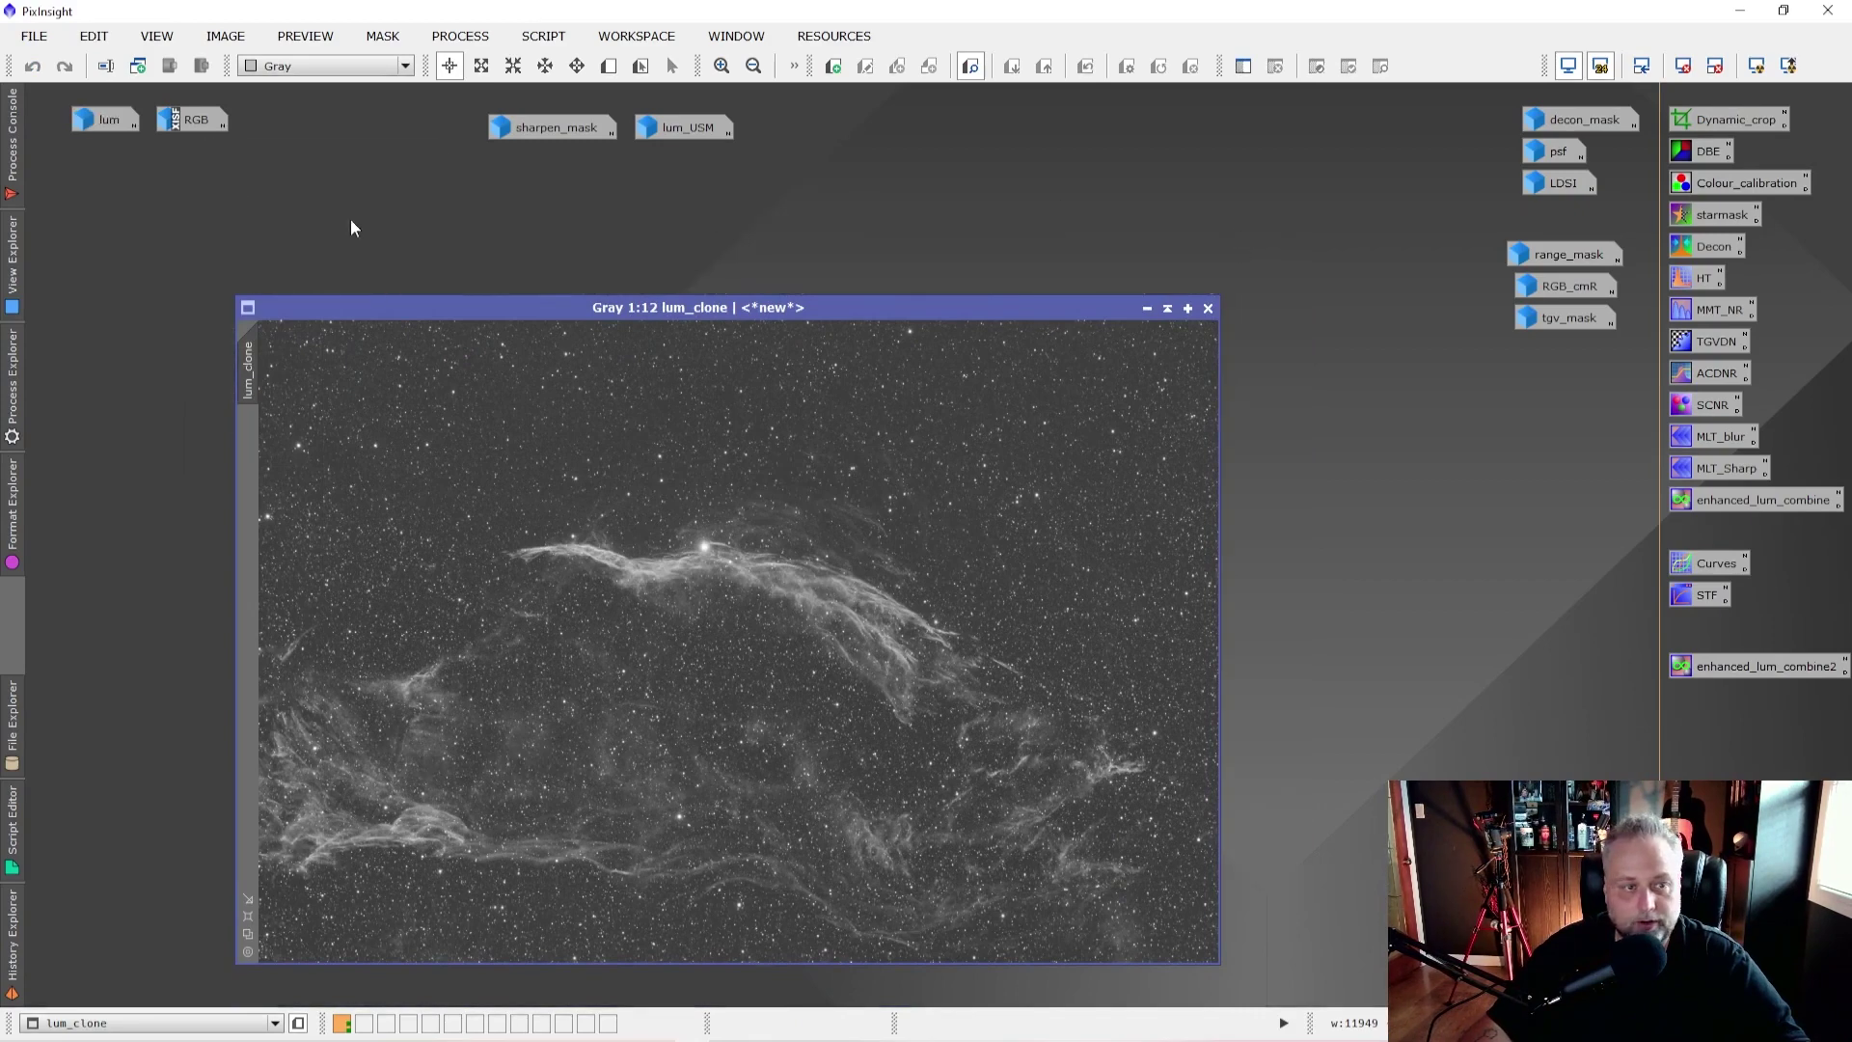
drag(609, 302, 705, 231)
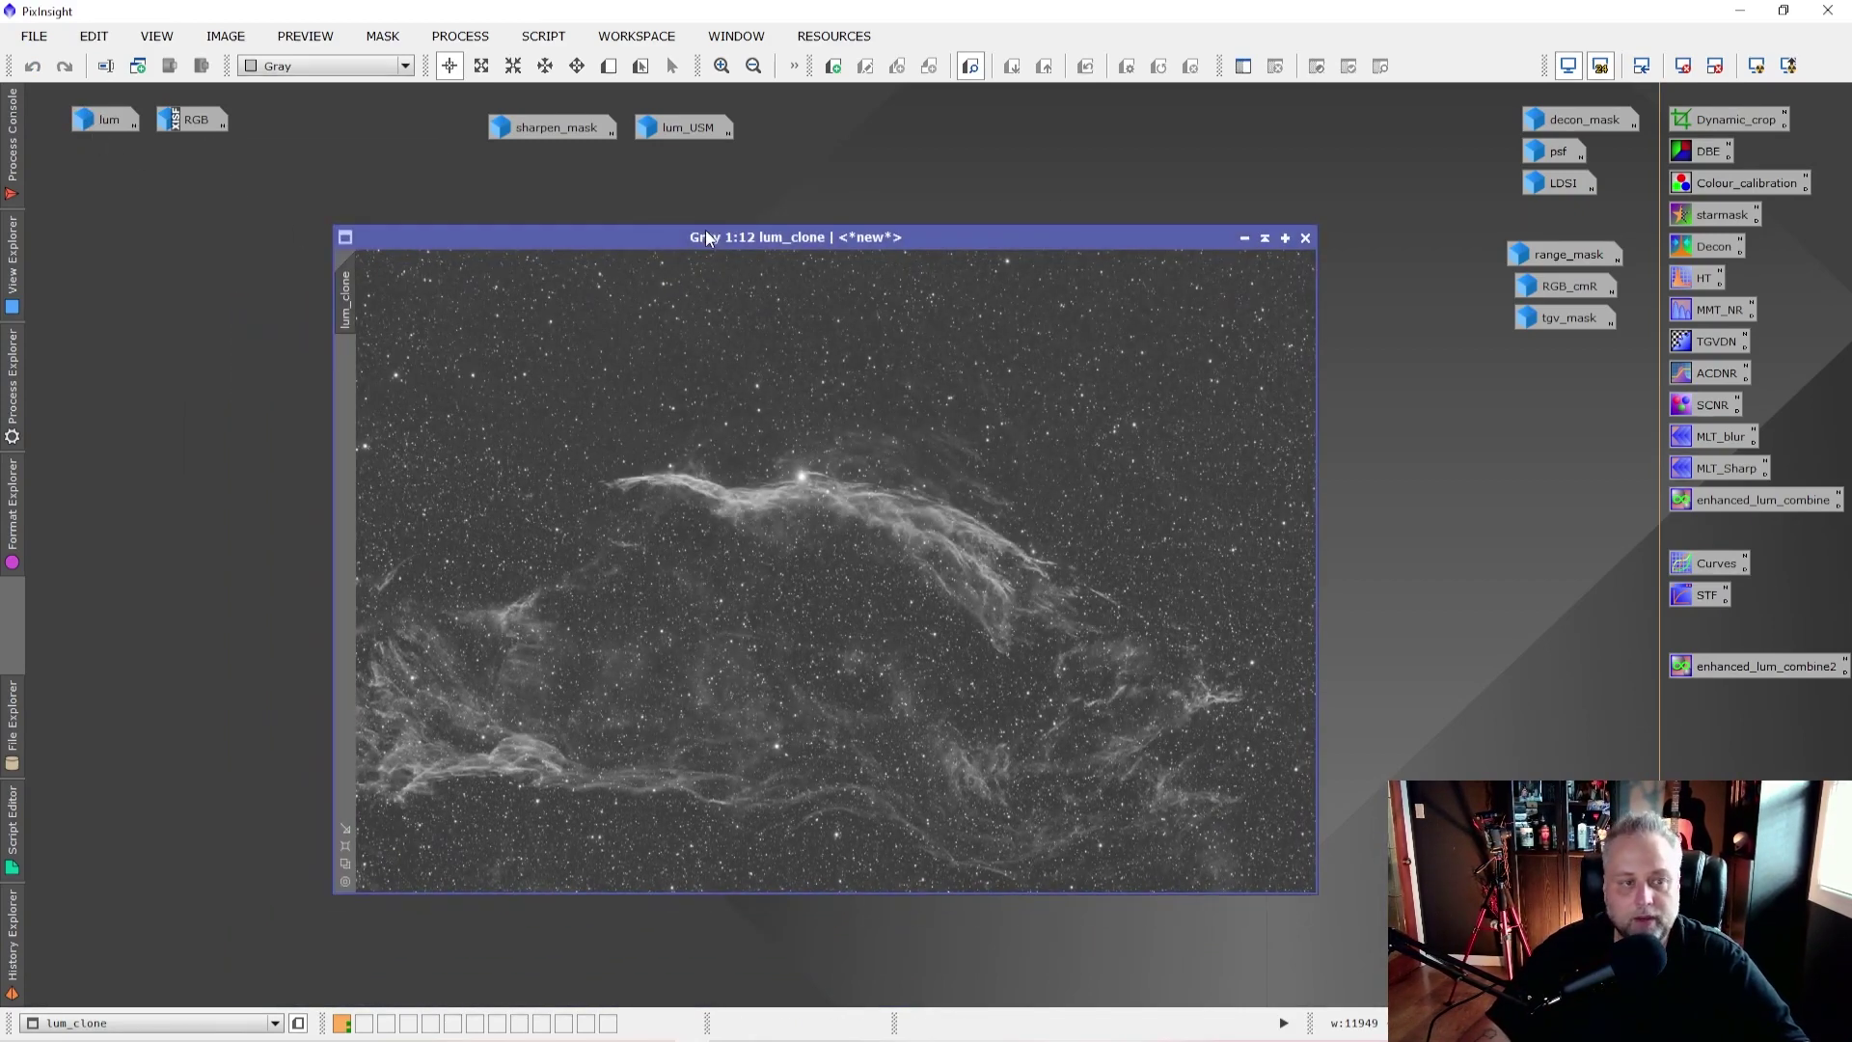
Step: Rename the lum_clone view to lum_MLT
right_click(346, 292)
click(401, 386)
key(BackSpace)
text(lum_MLT)
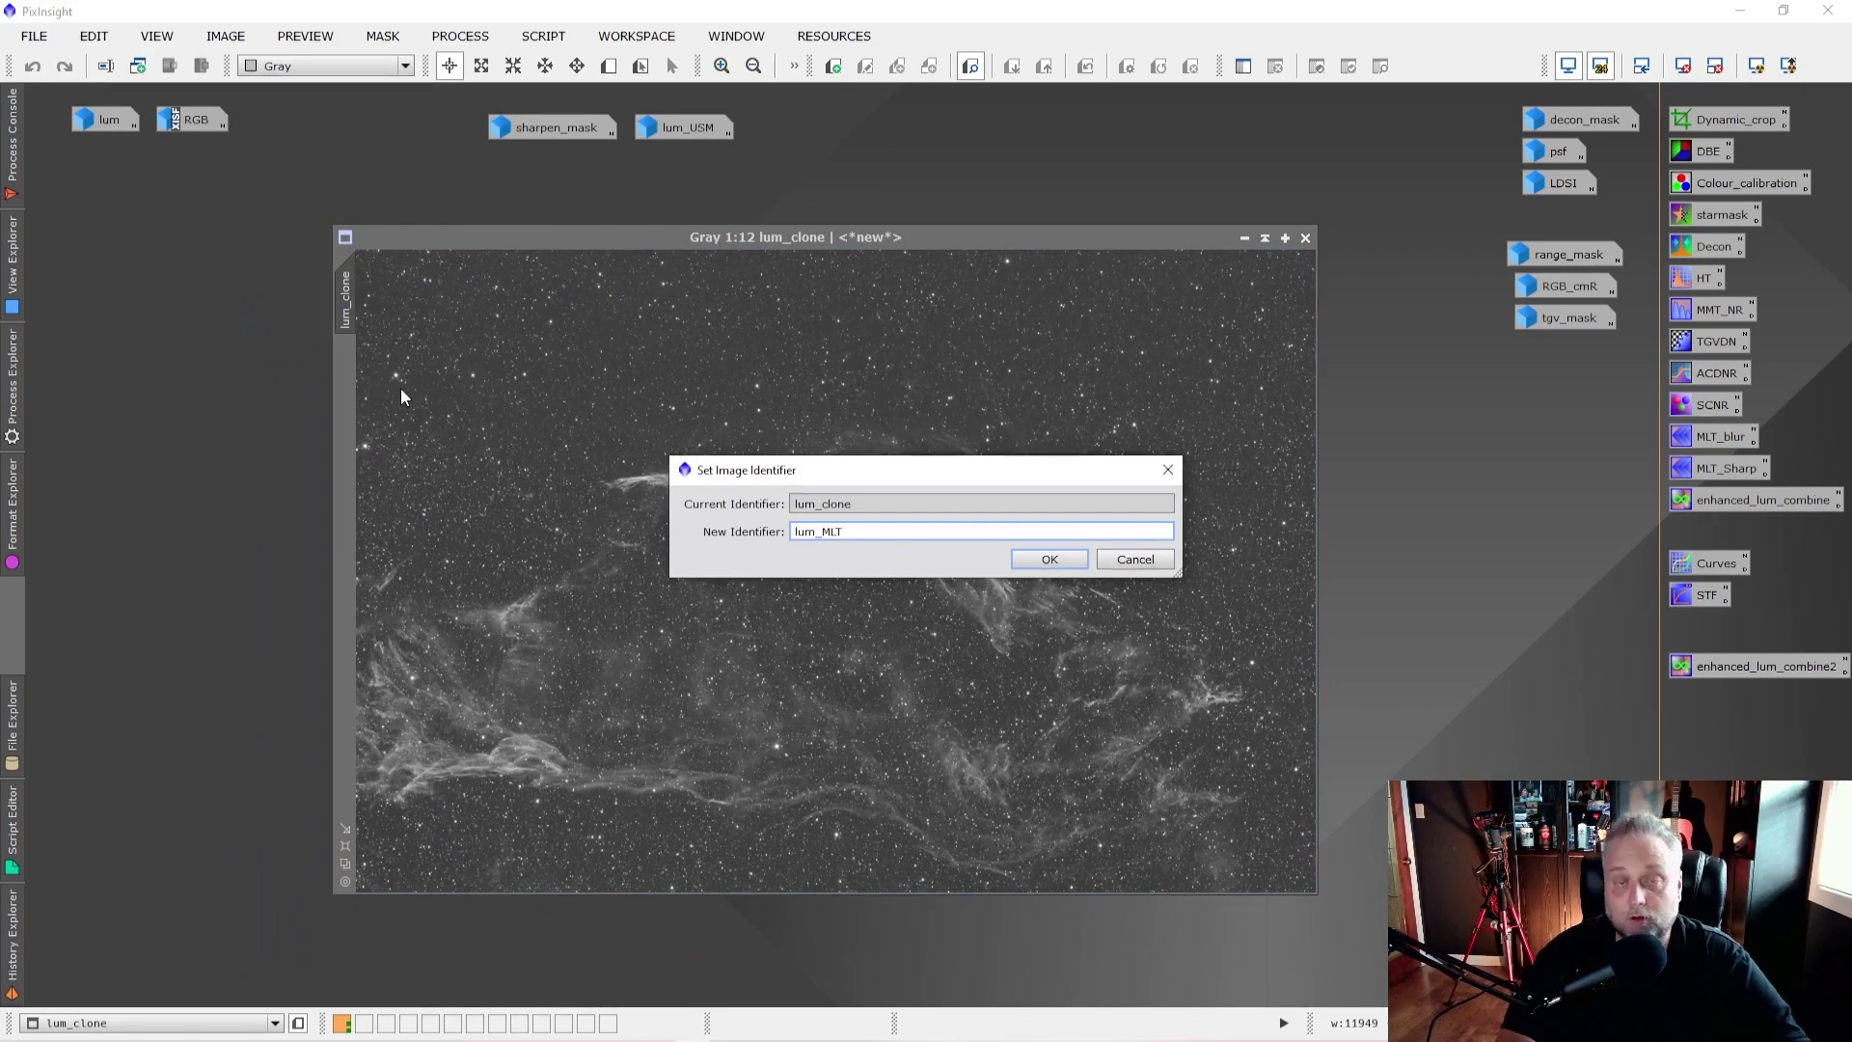
key(Return)
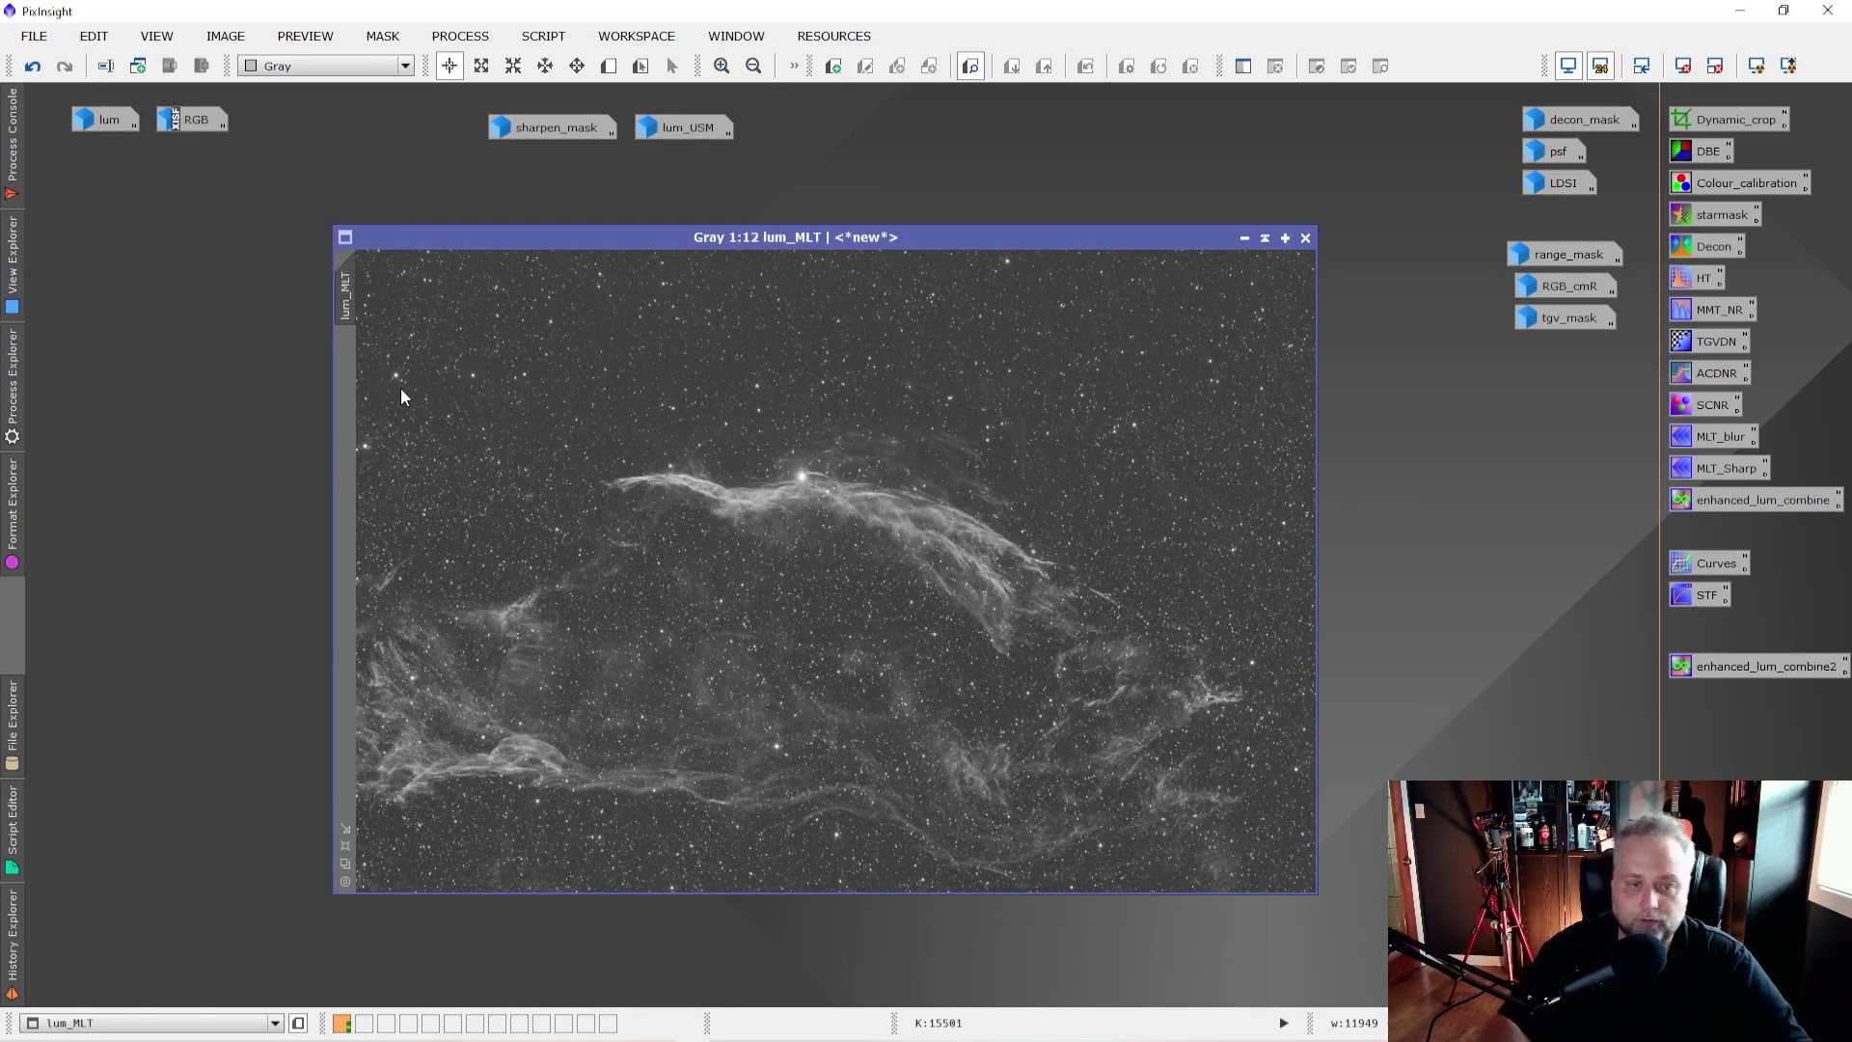
Step: Load the saved MLT_Sharp MultiscaleLinearTransform settings with biases 0.300, 0.200 and 0.050
drag(848, 242, 814, 239)
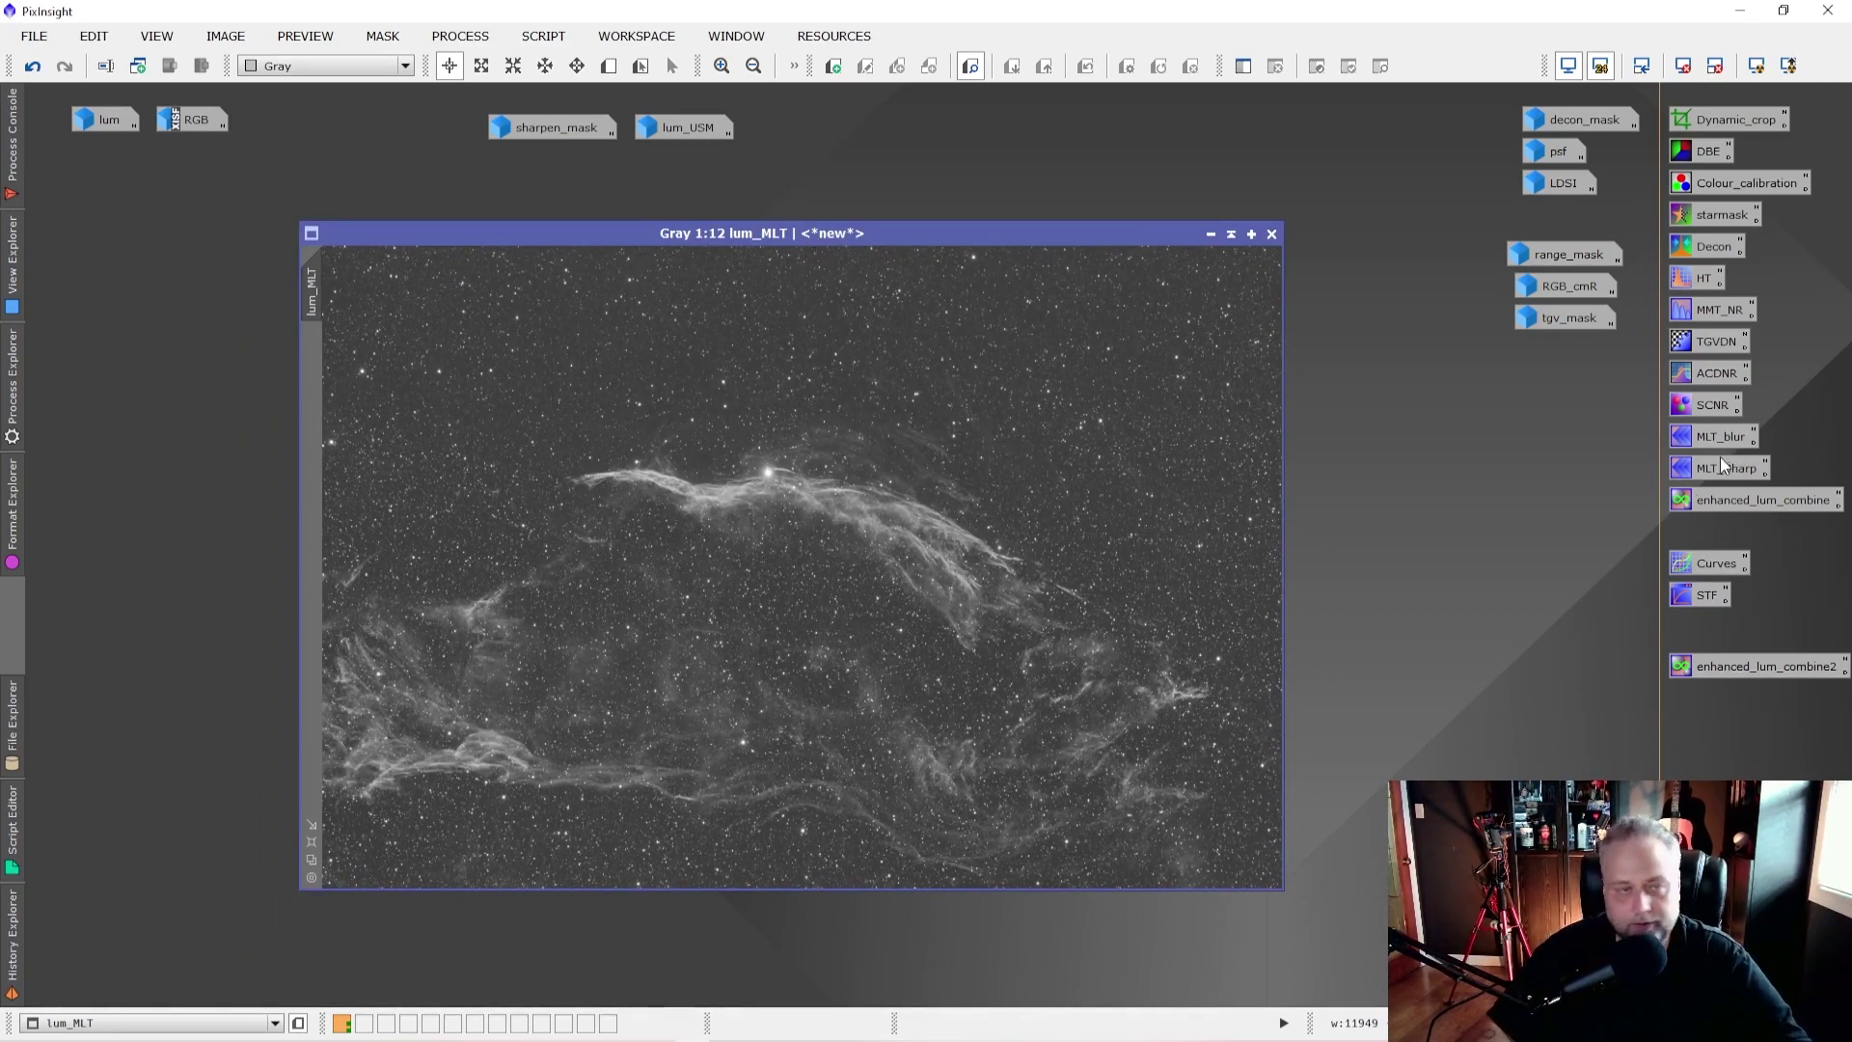
click(460, 35)
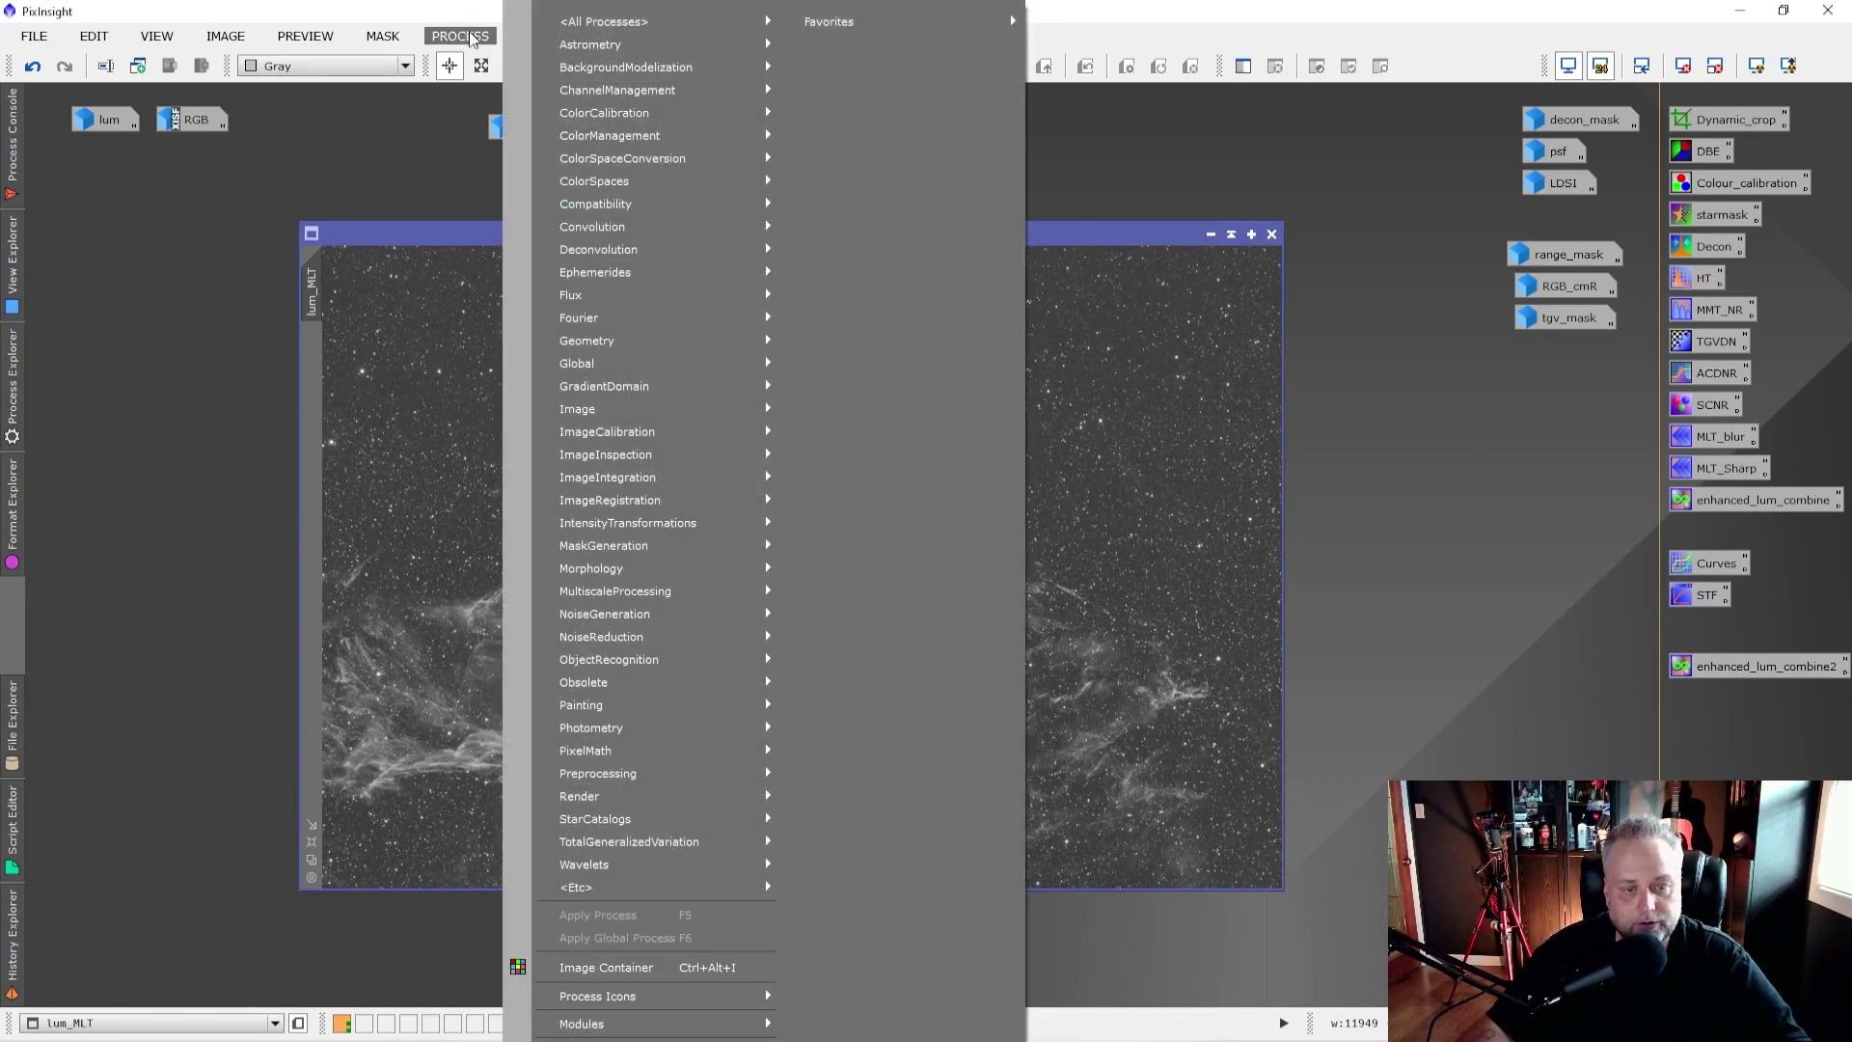
mouse_move(671, 597)
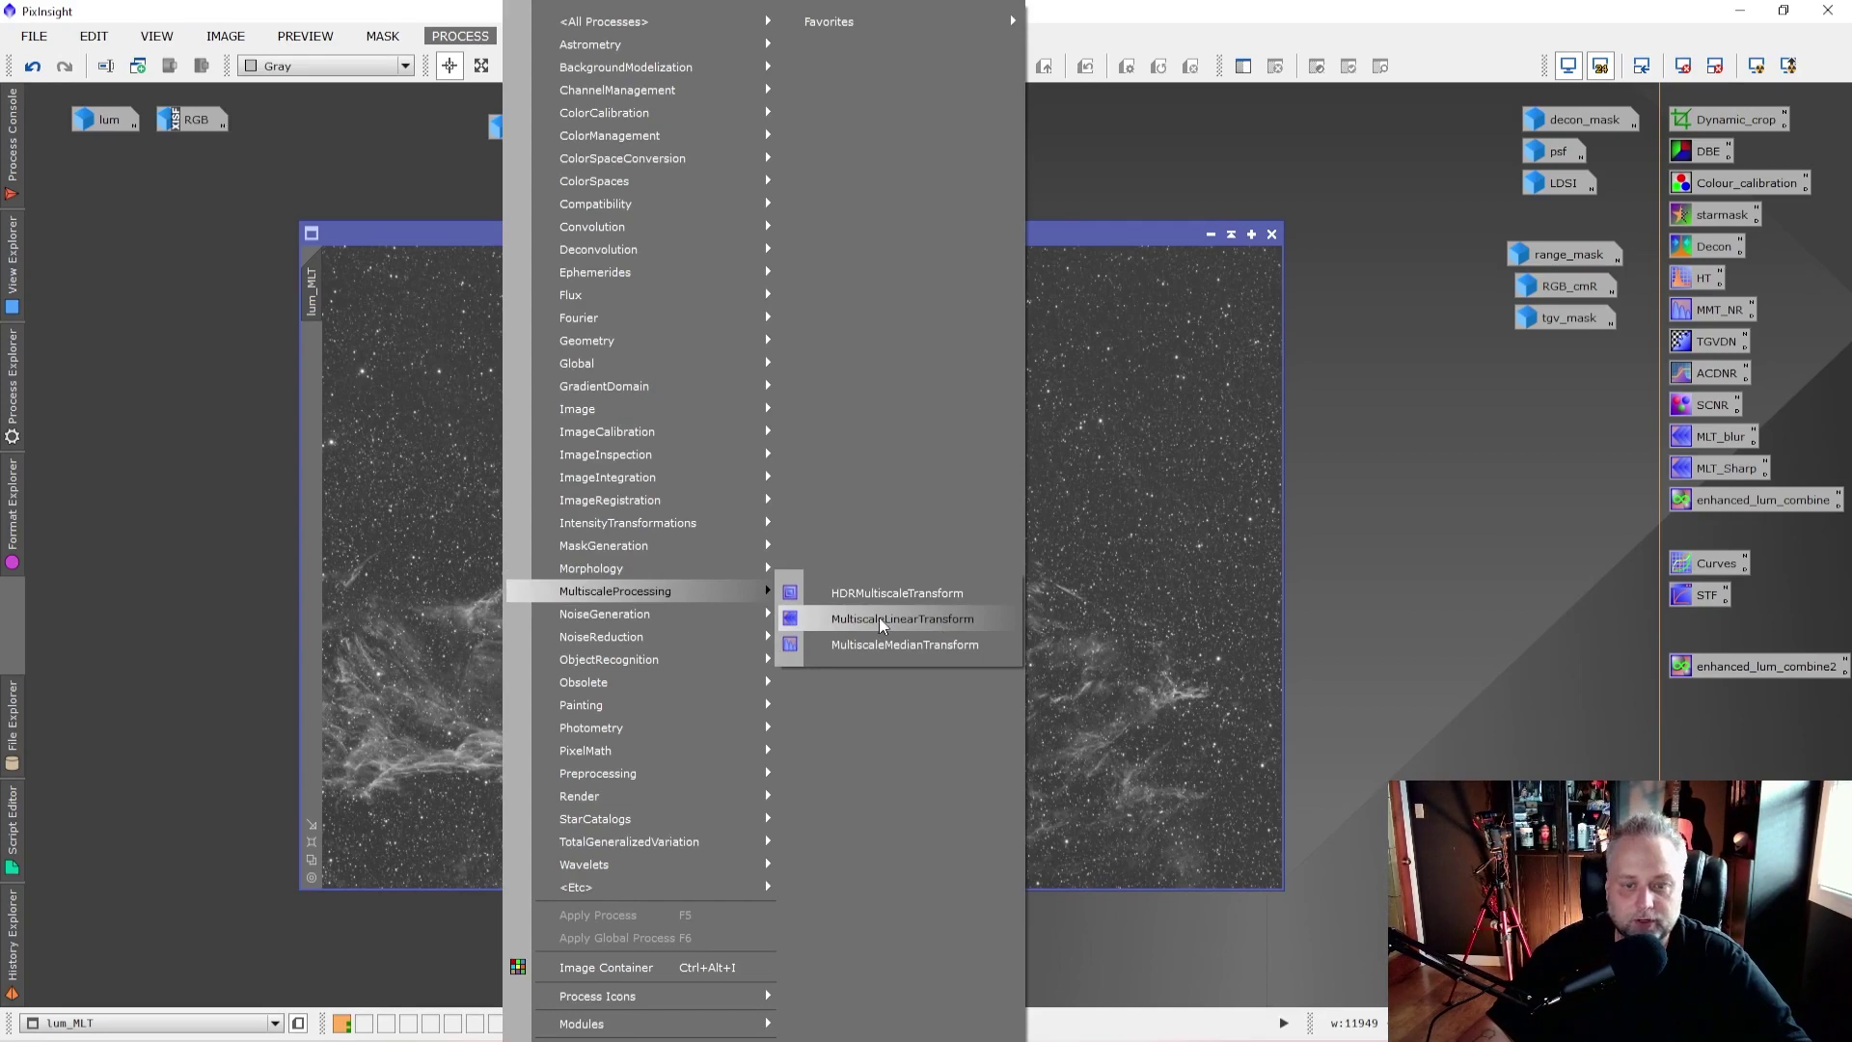
click(1673, 472)
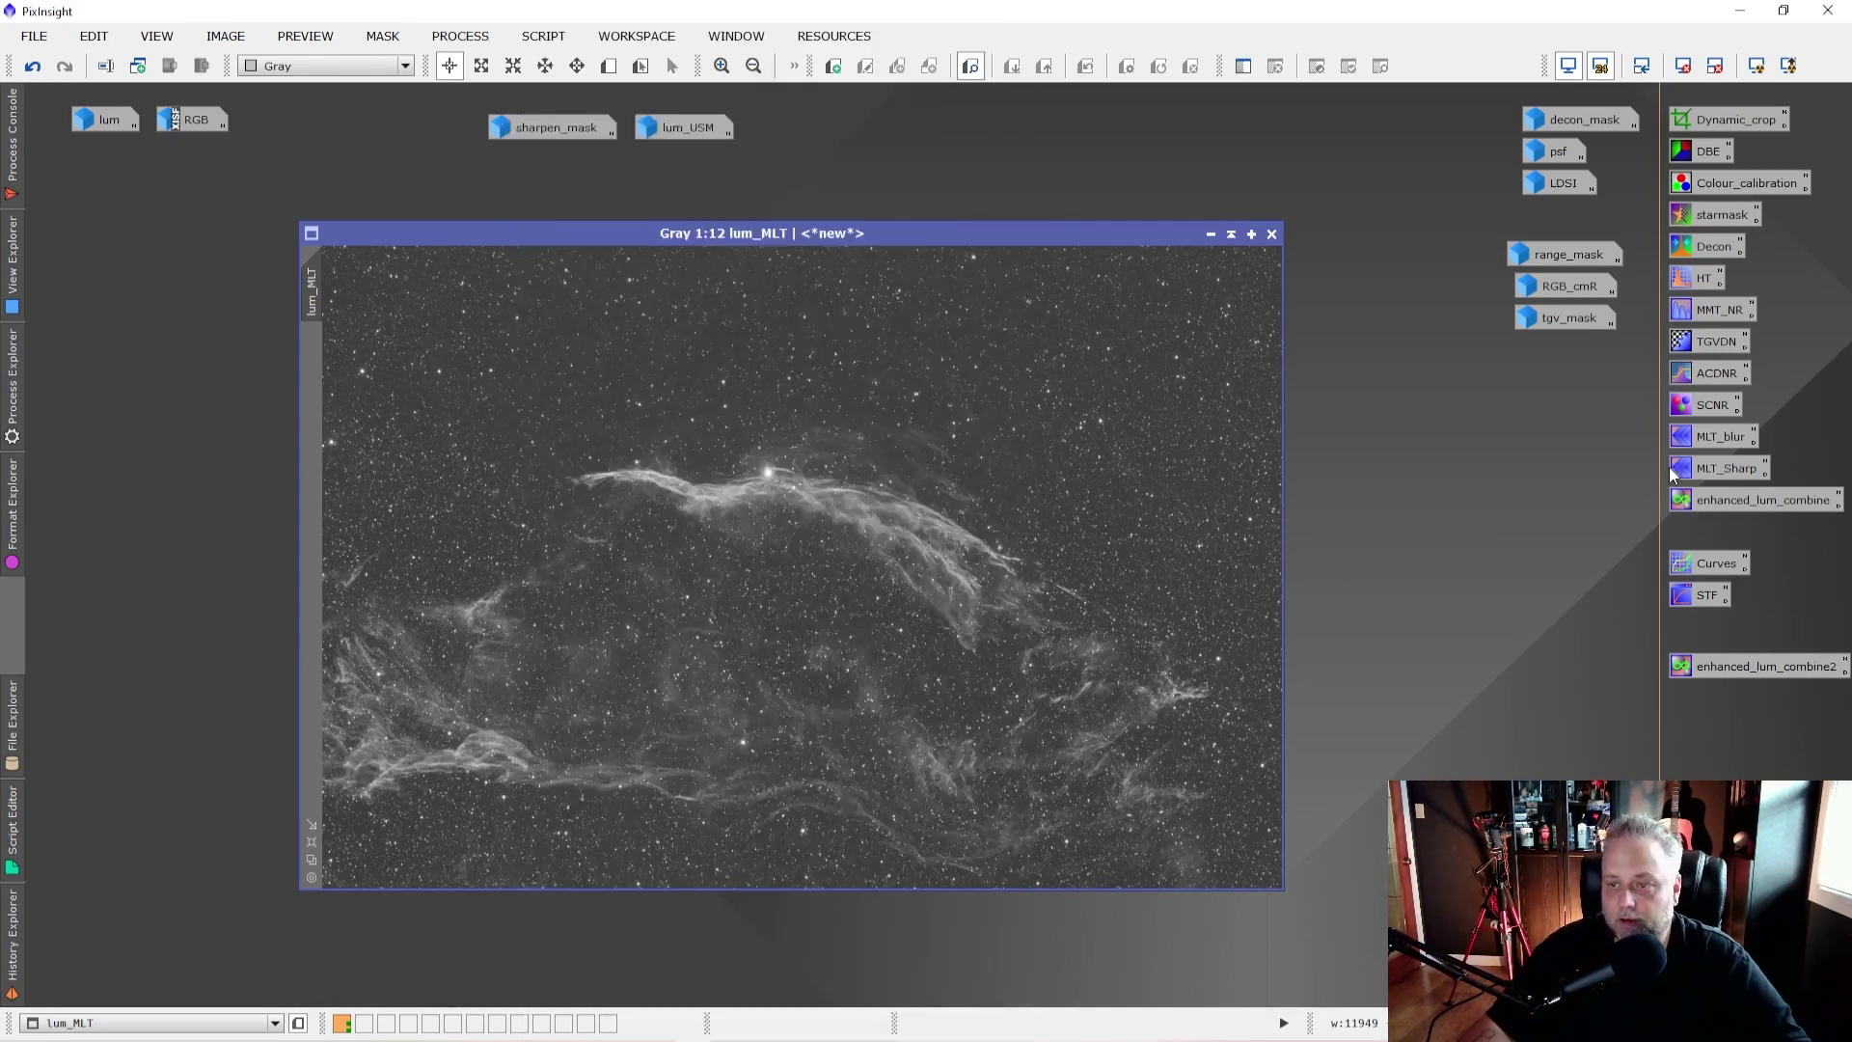
double_click(1722, 469)
mouse_move(1441, 191)
mouse_down()
mouse_move(1410, 201)
mouse_move(1426, 186)
mouse_up()
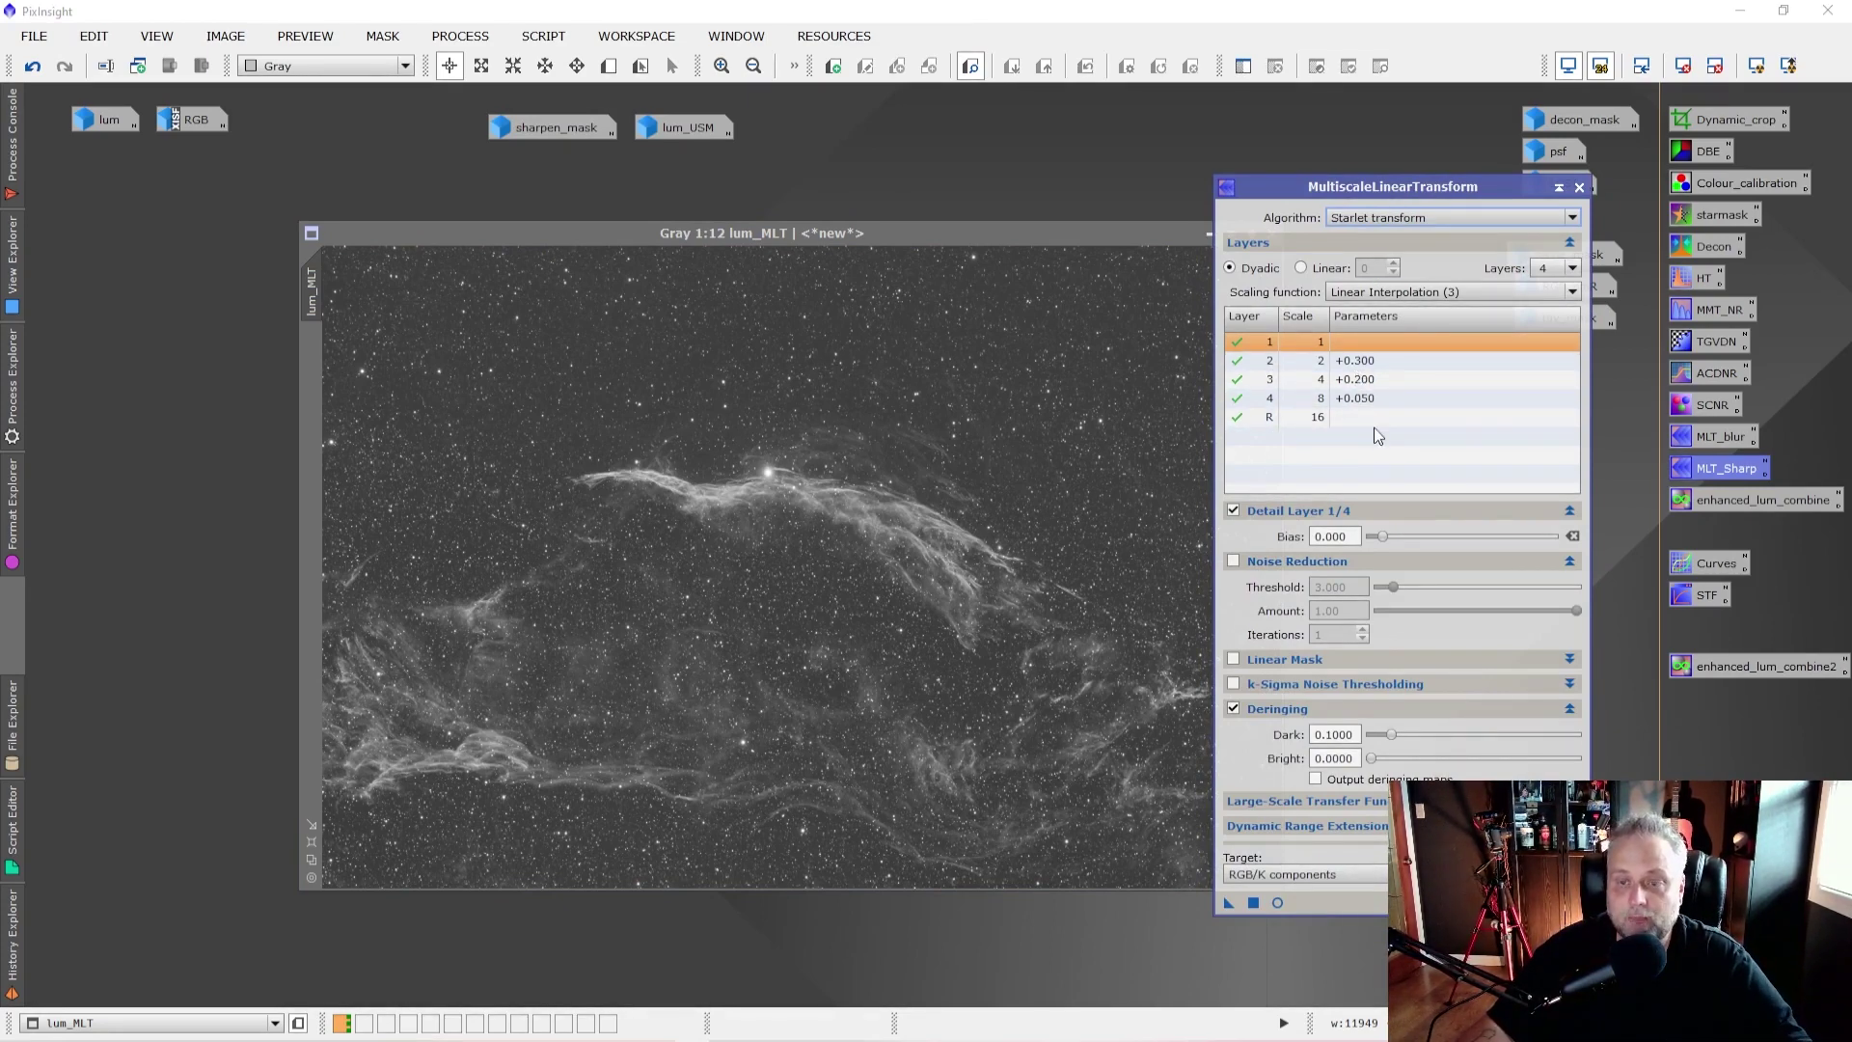
Step: Check detail layers 2–4, keeping biases 0.300, 0.200 and 0.050 with layer 2 re-entered as 0.300
click(1367, 379)
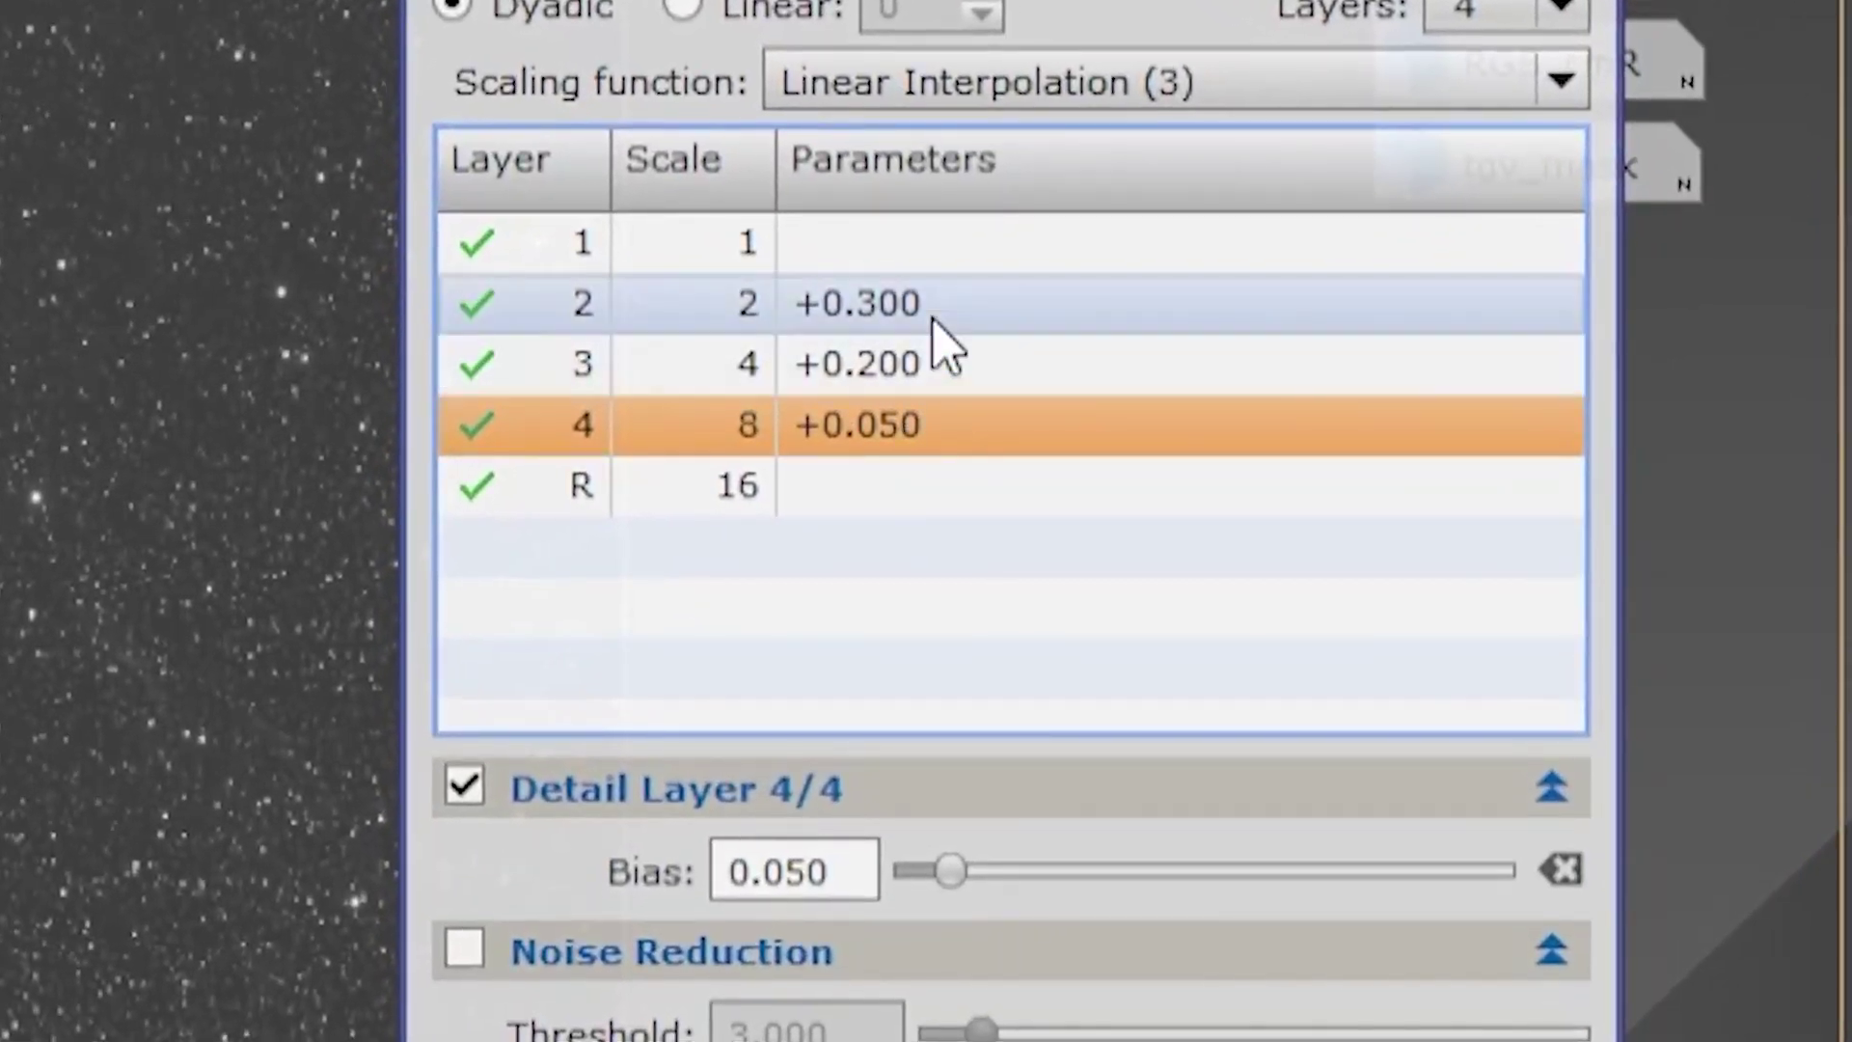
click(933, 318)
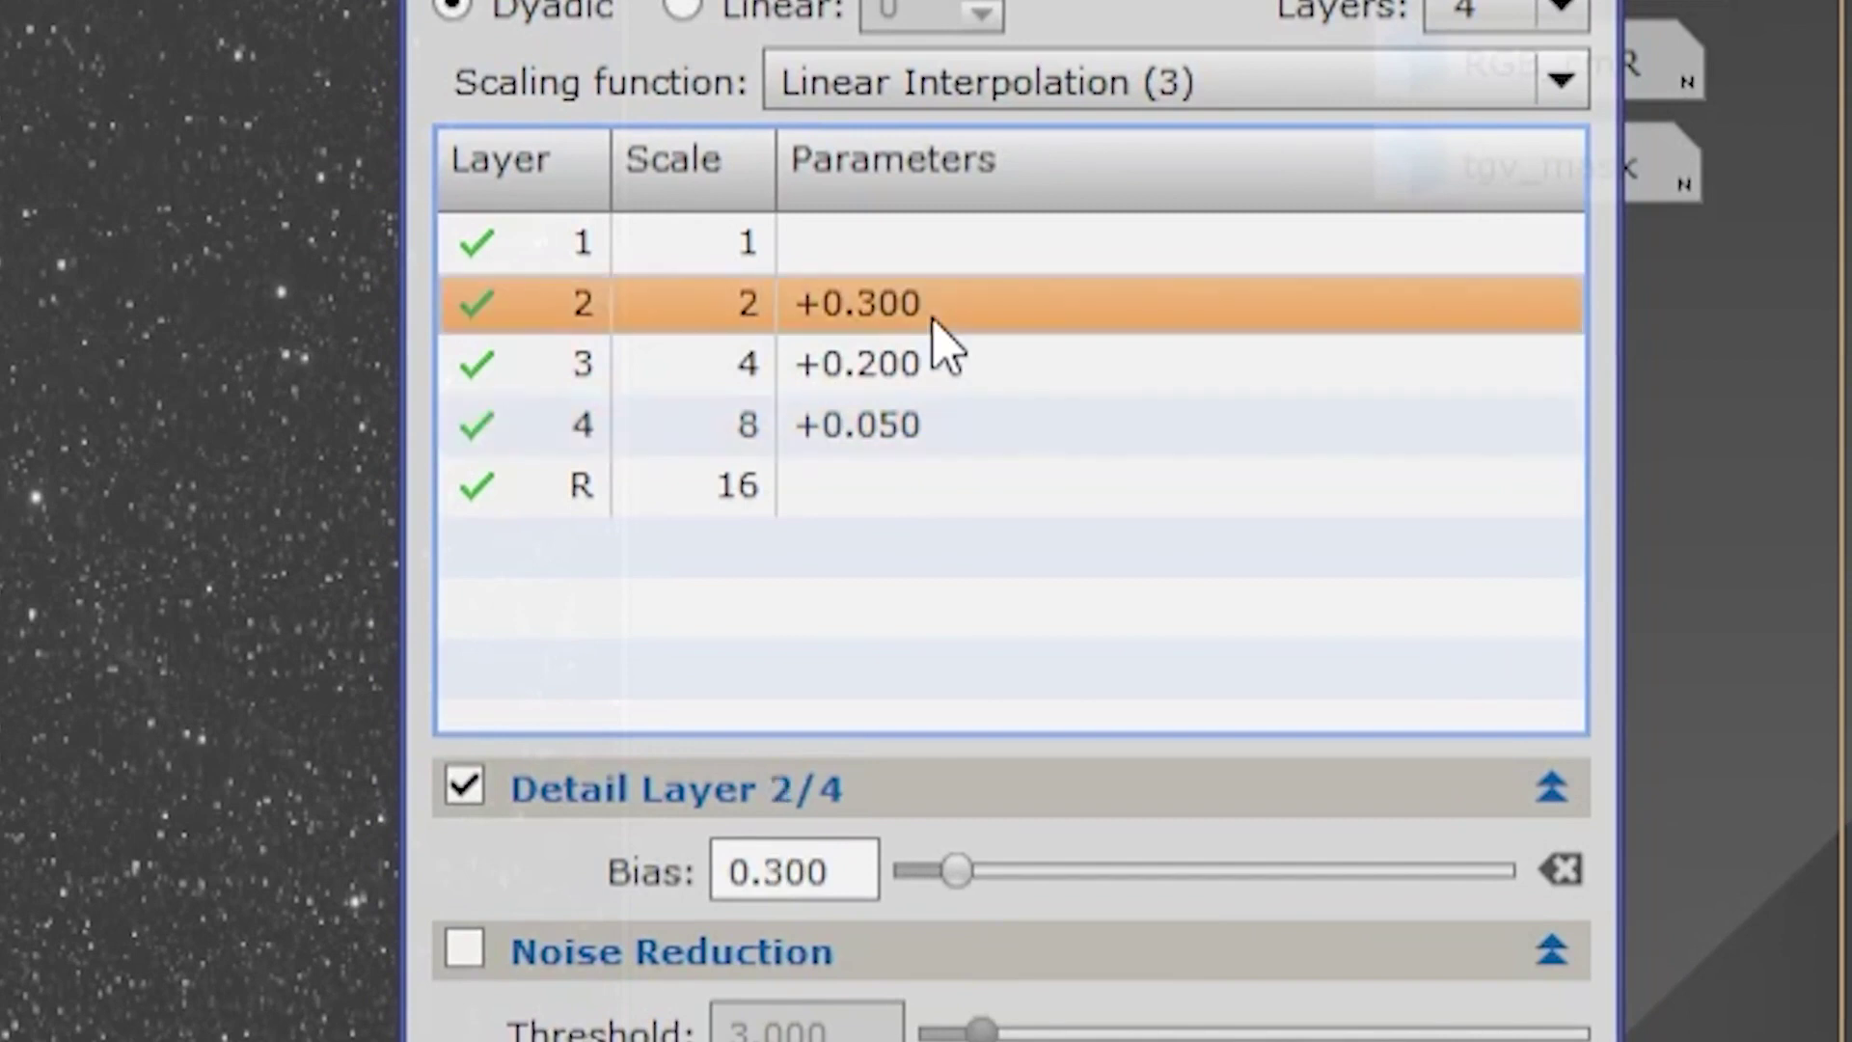
click(903, 384)
click(887, 434)
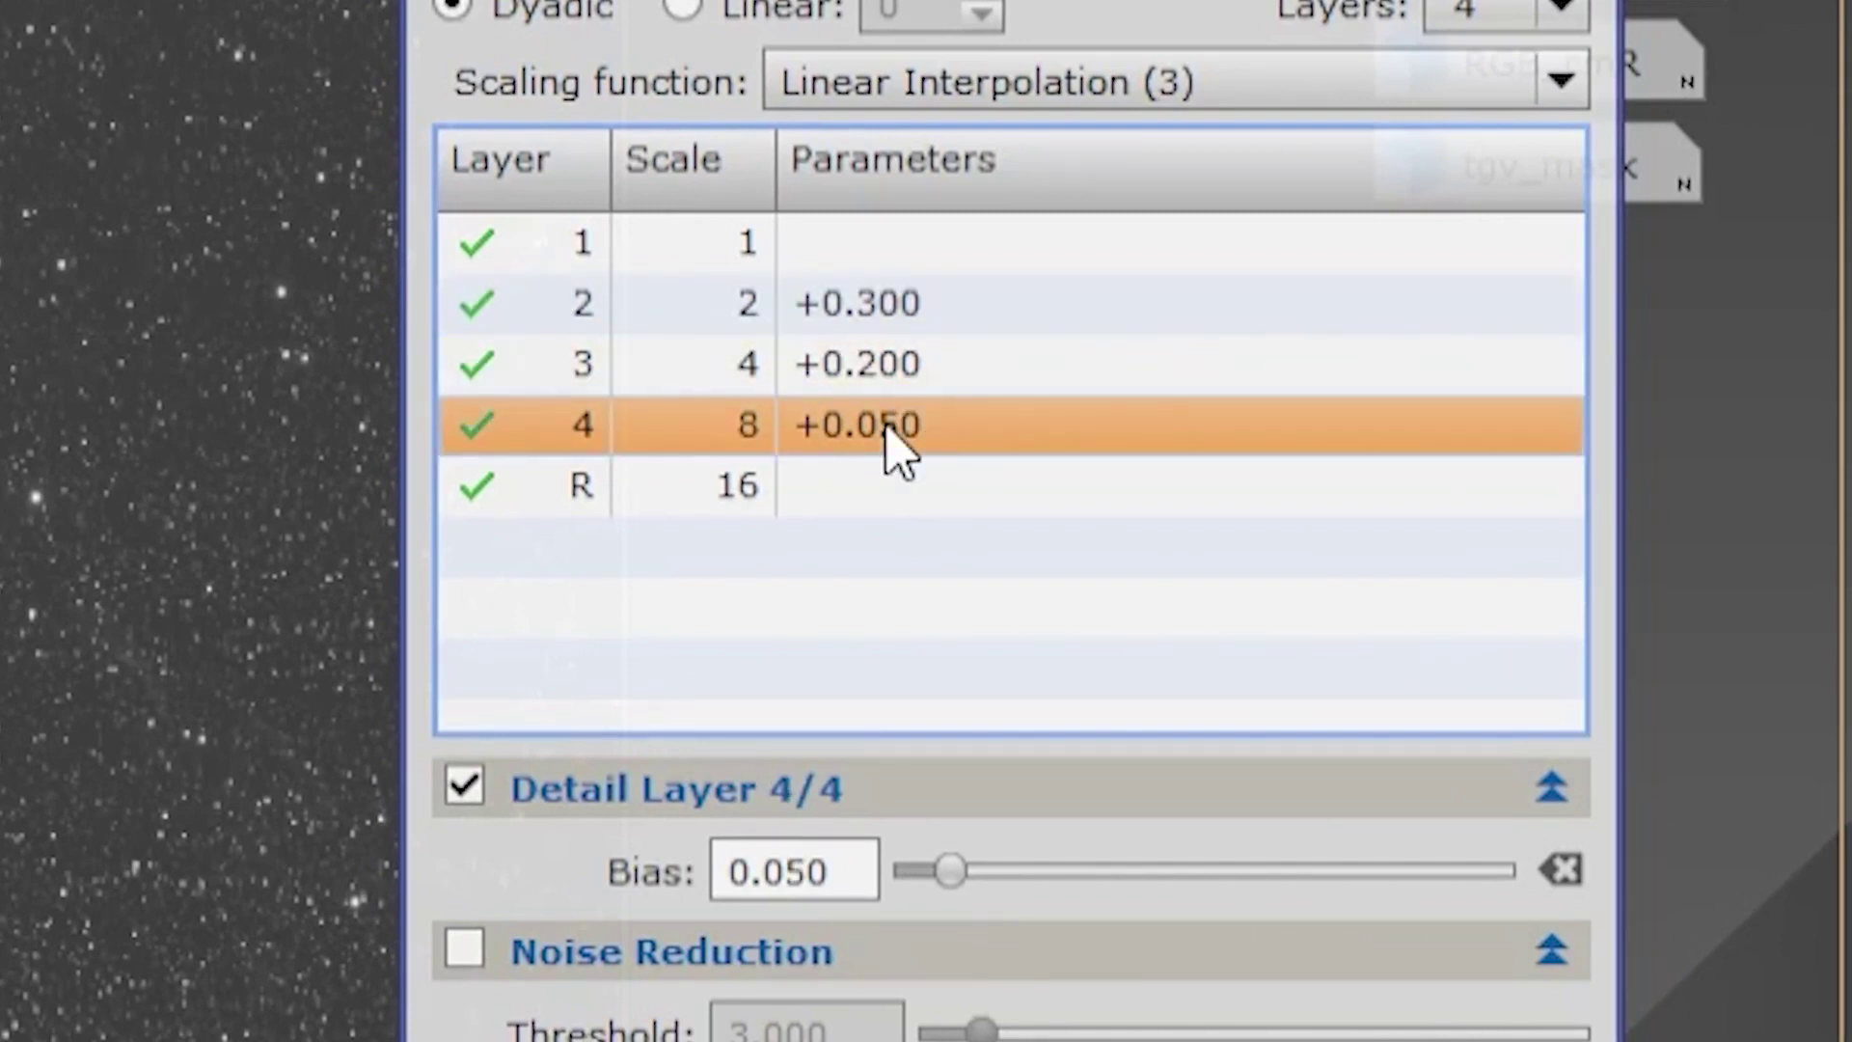
click(911, 314)
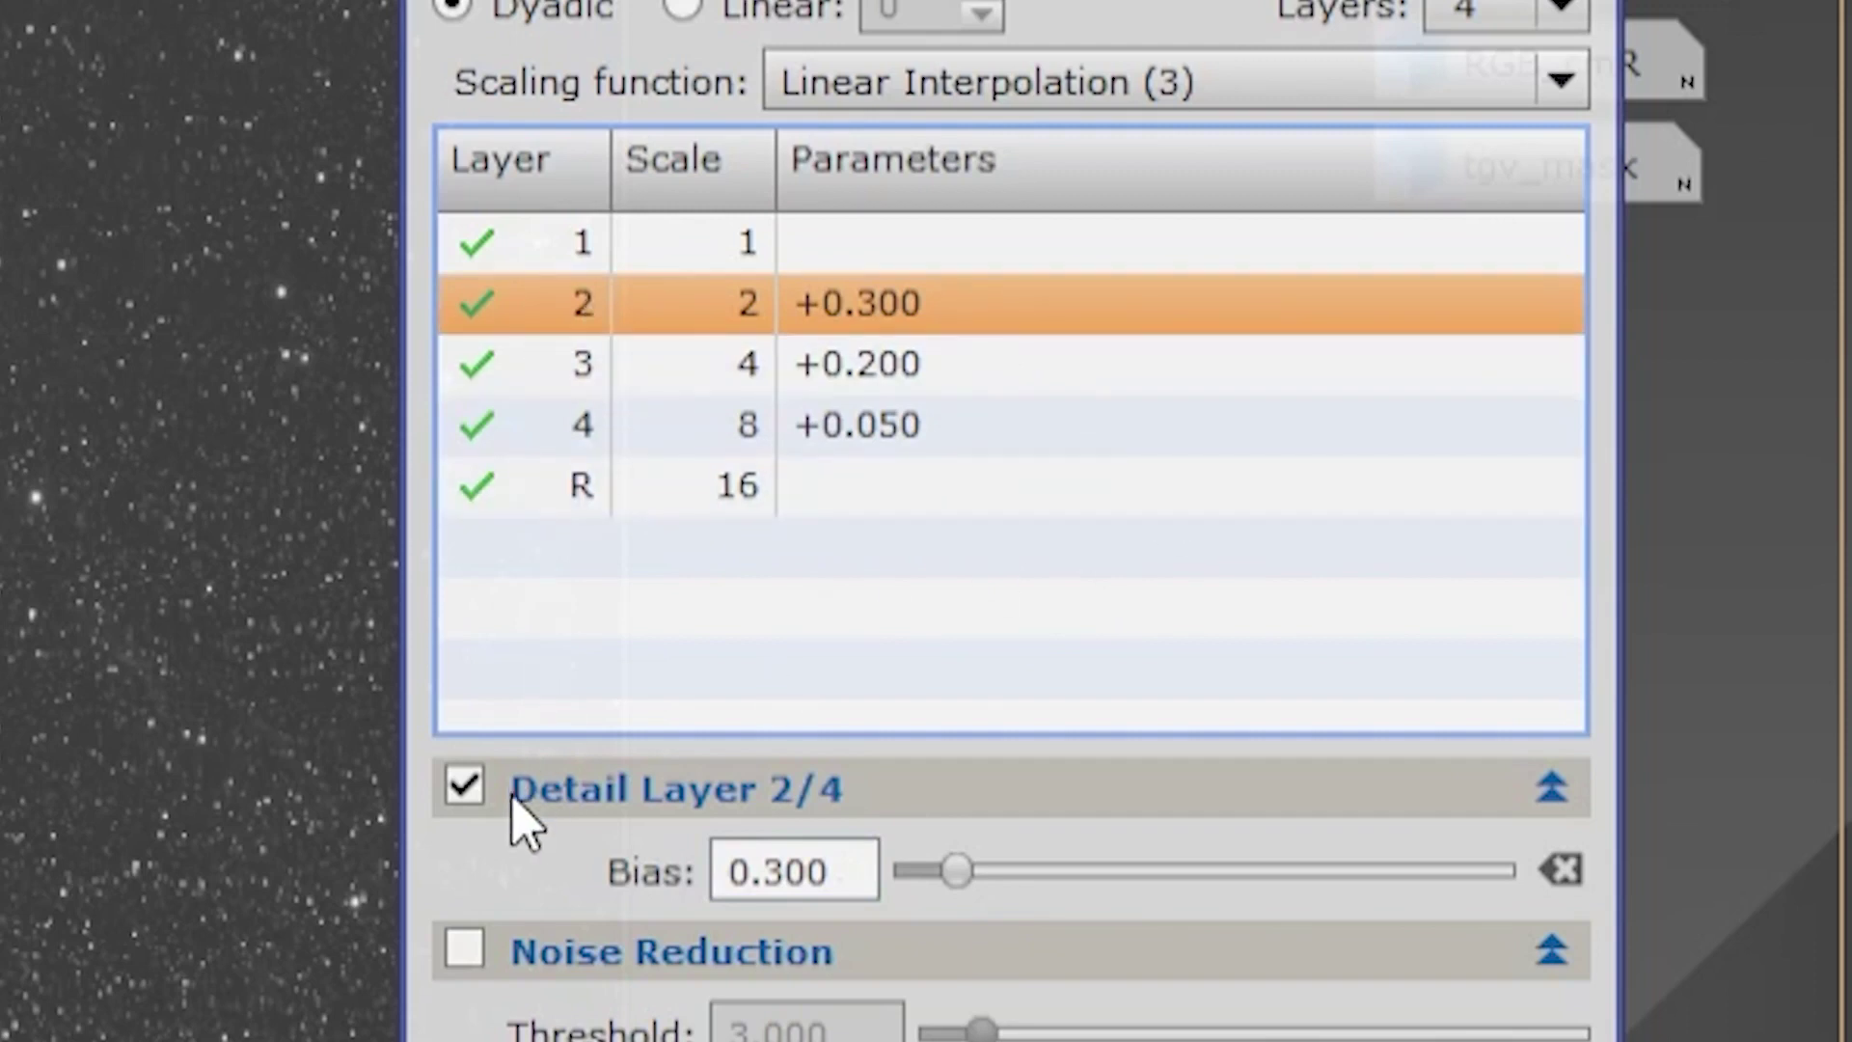
click(473, 785)
click(473, 787)
drag(843, 869, 631, 906)
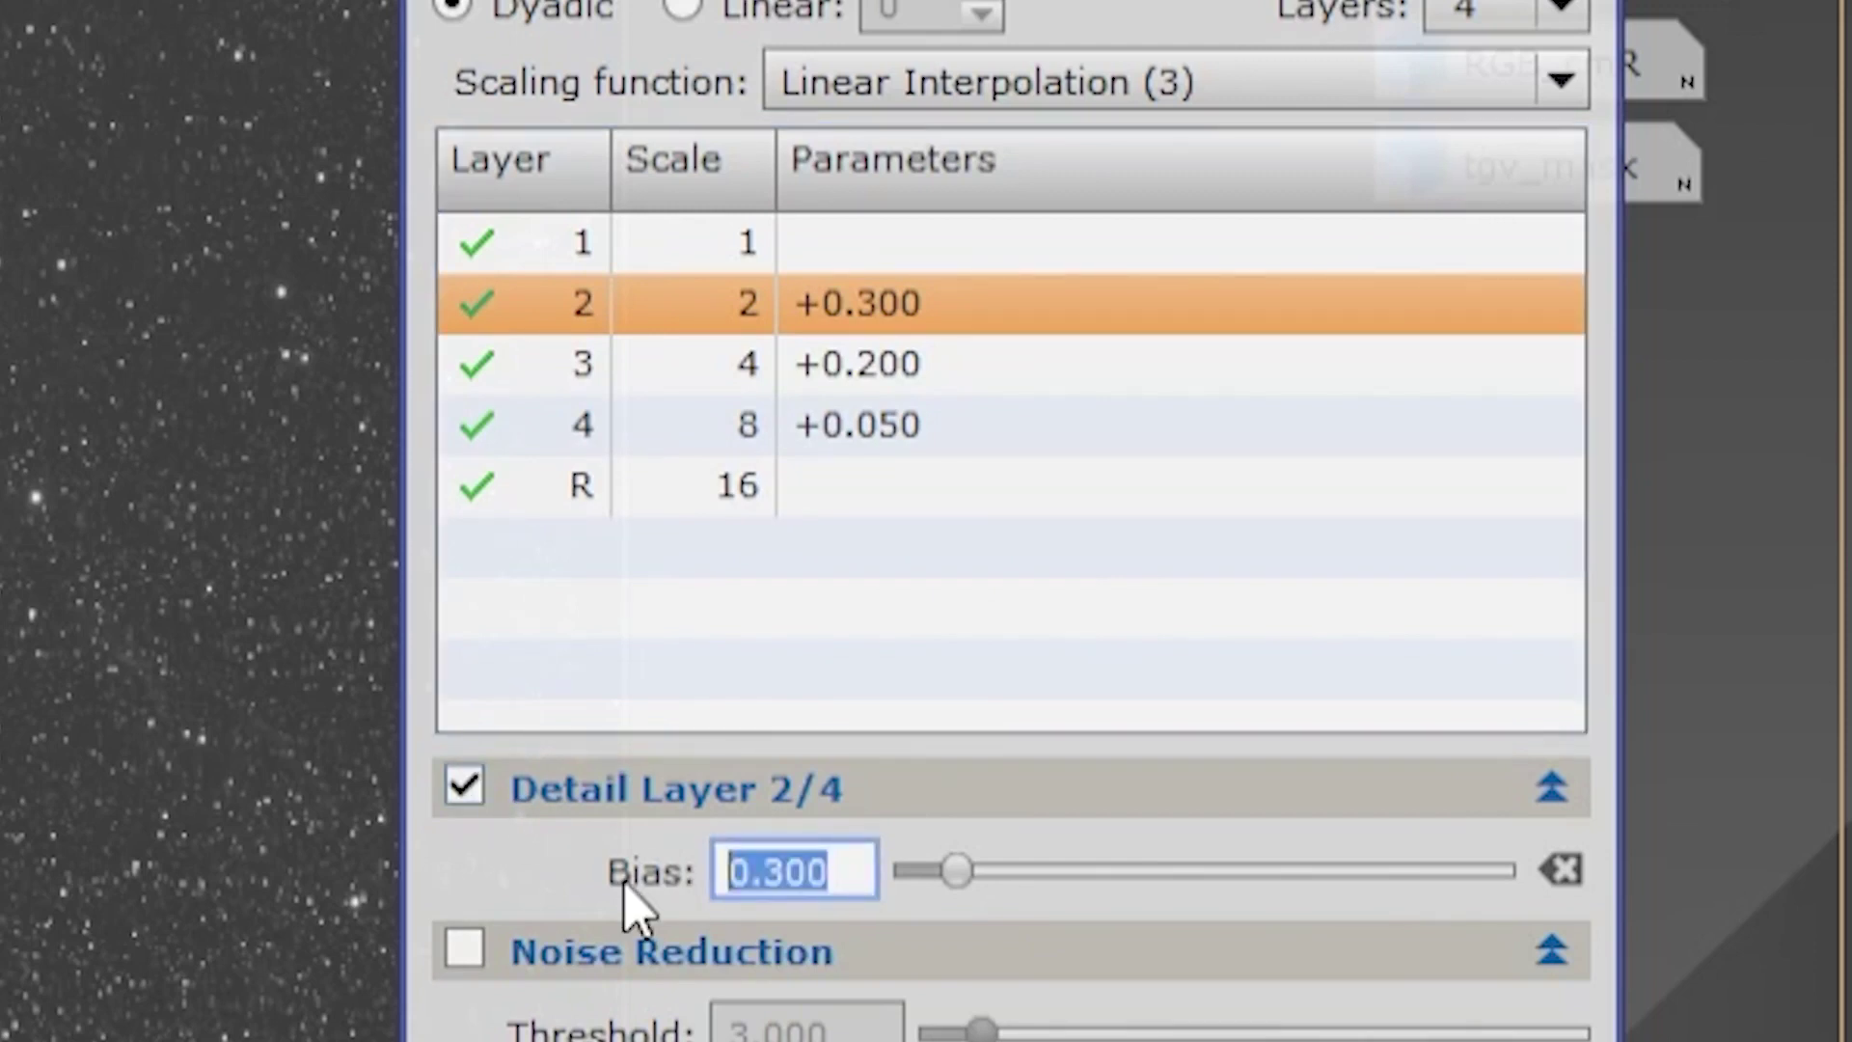
text(0.300)
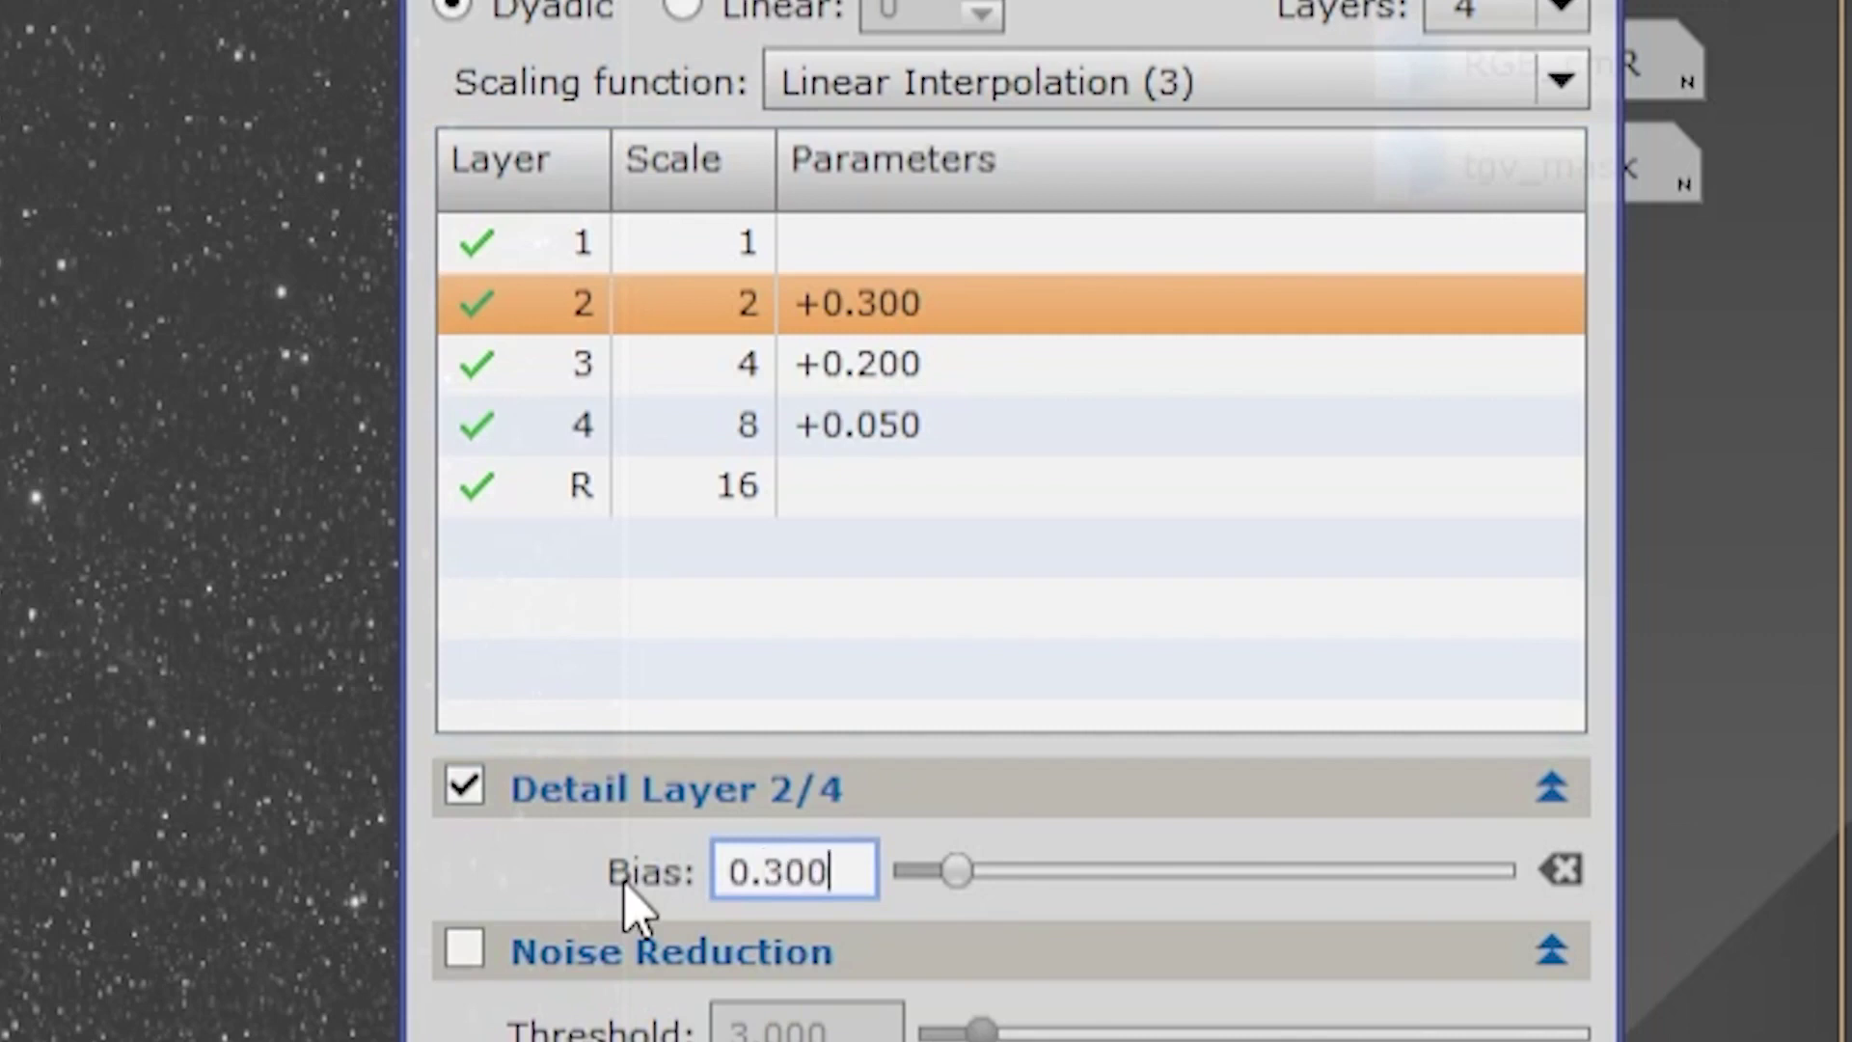
click(632, 381)
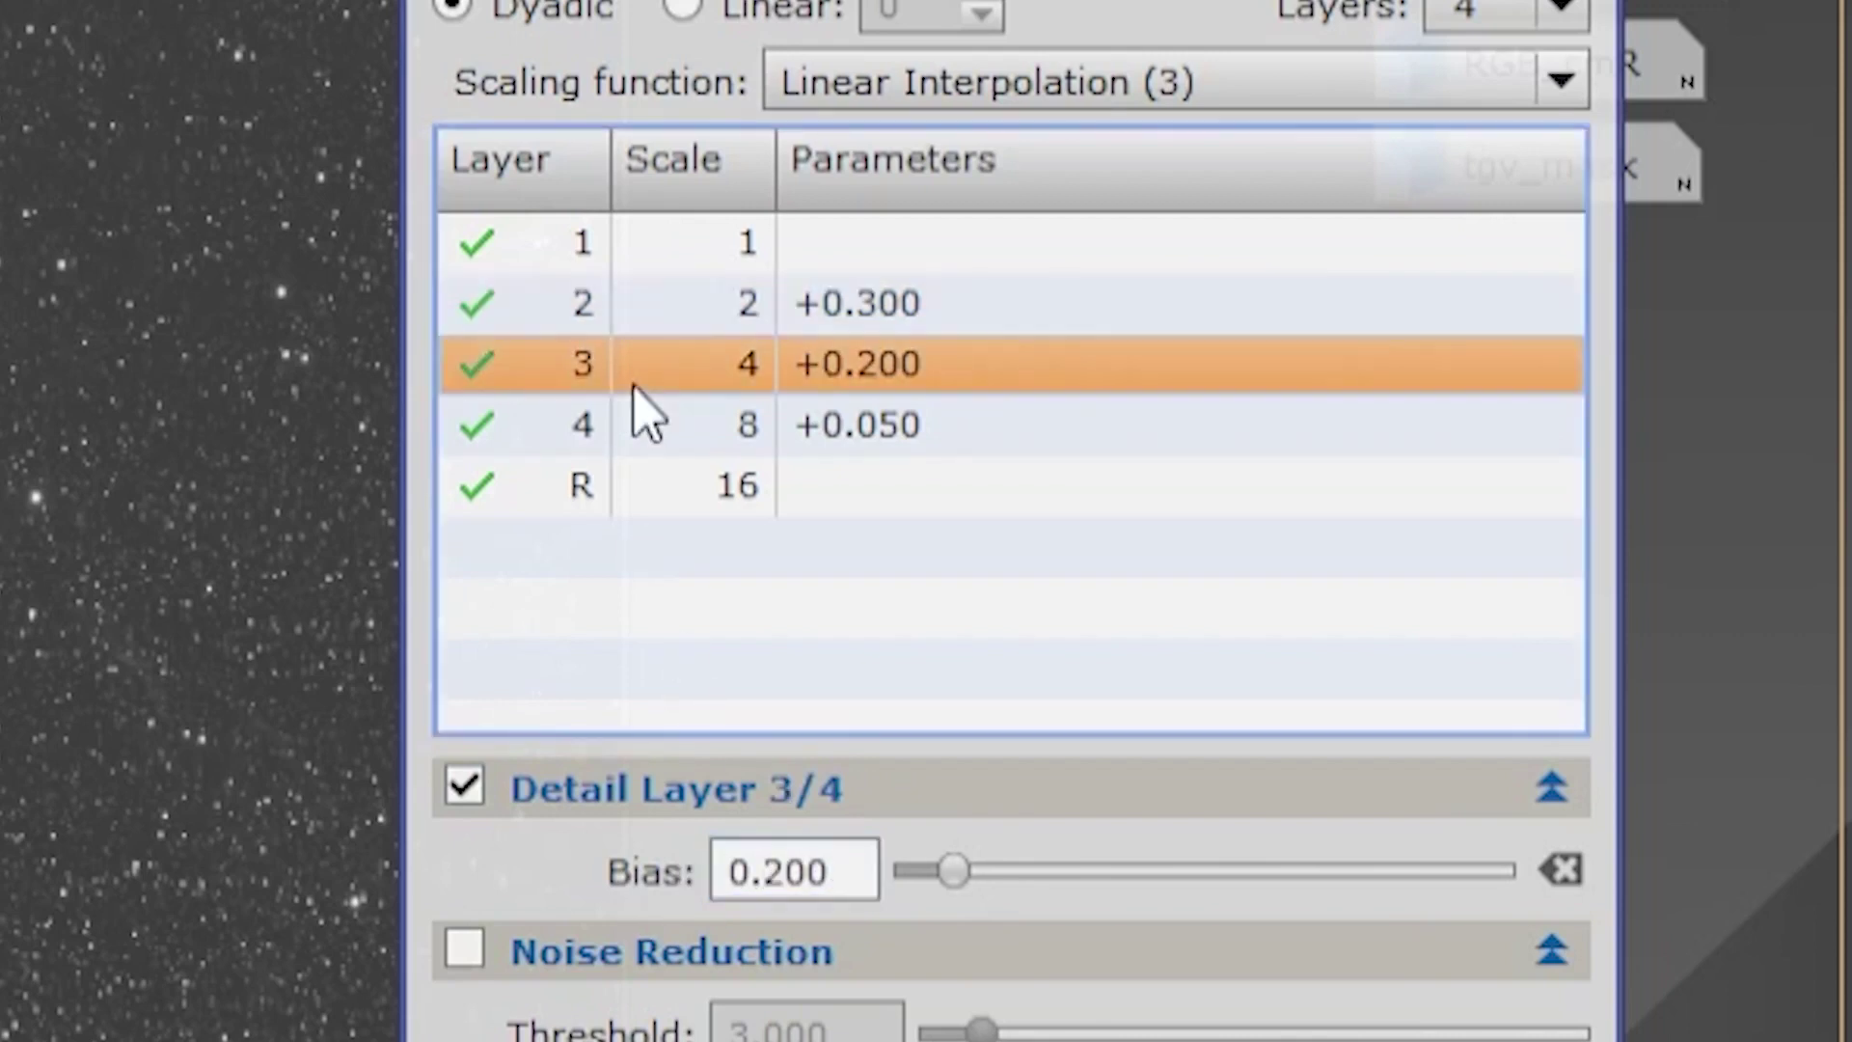
click(610, 440)
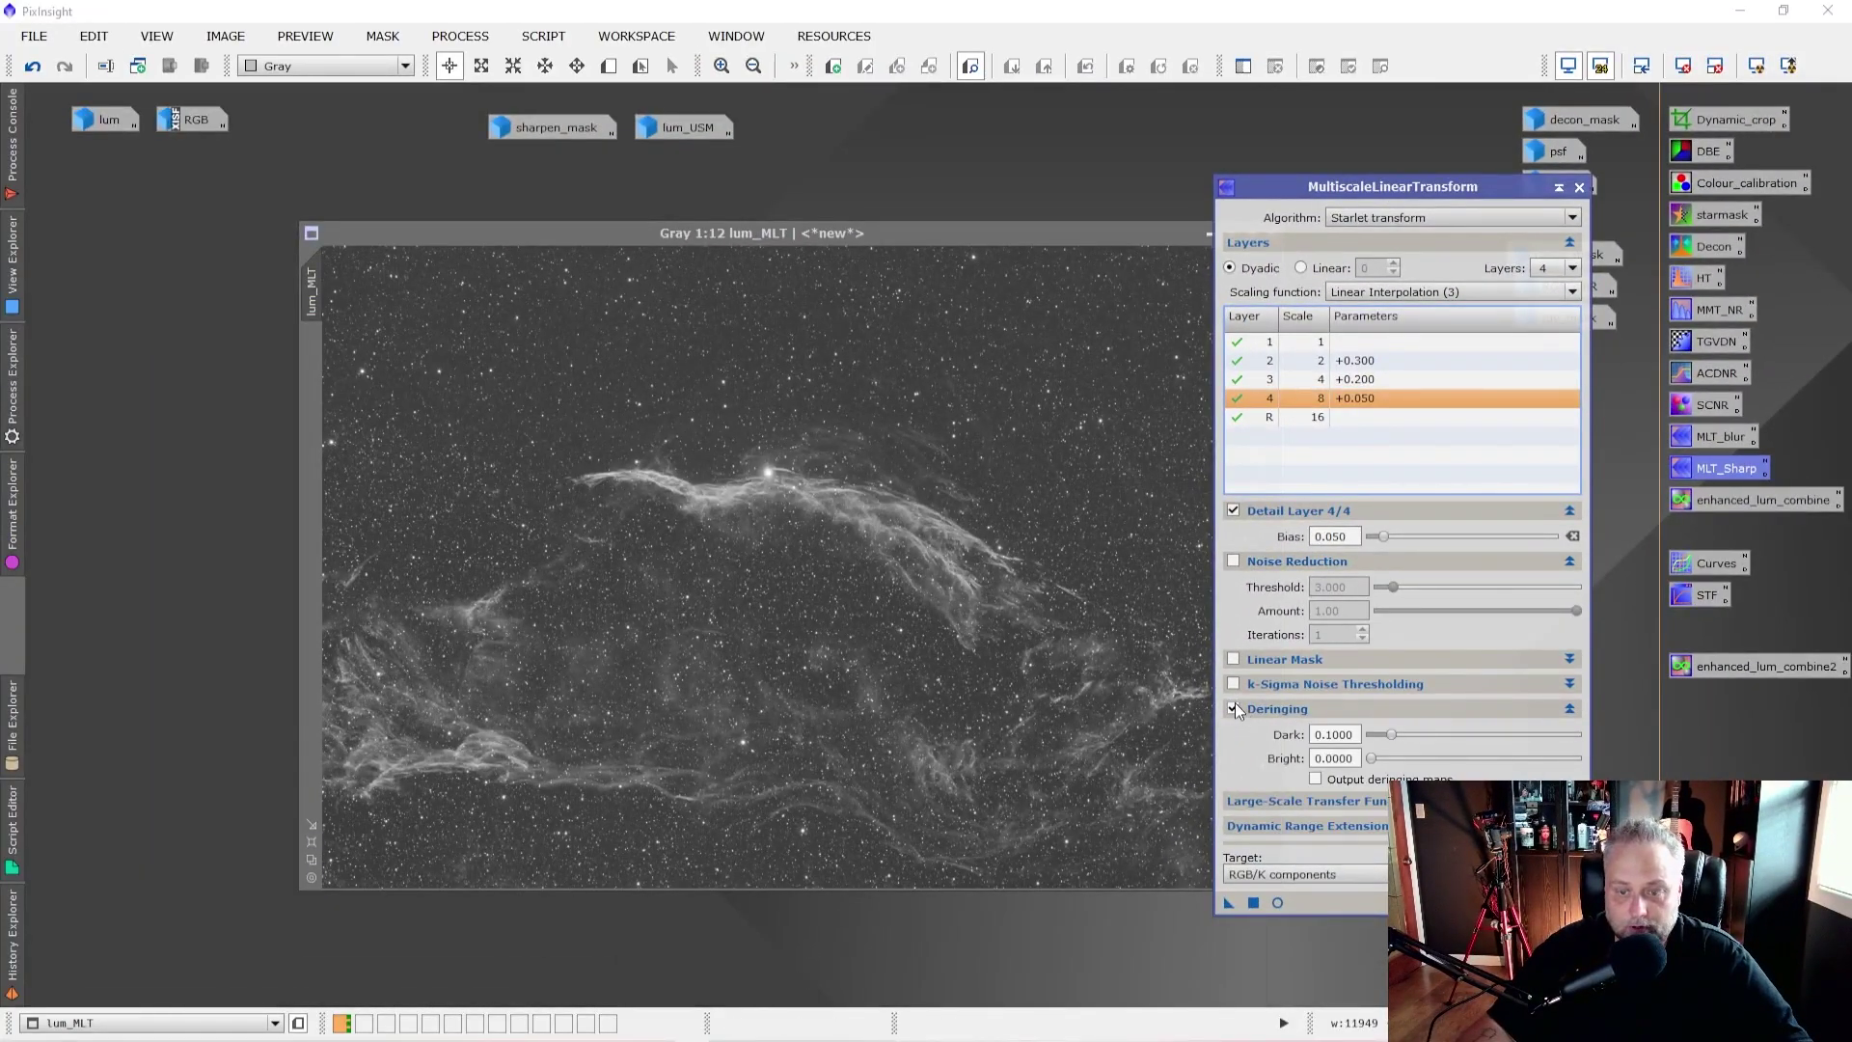
Step: Enable deringing with a Dark amount of 0.1000
click(1234, 708)
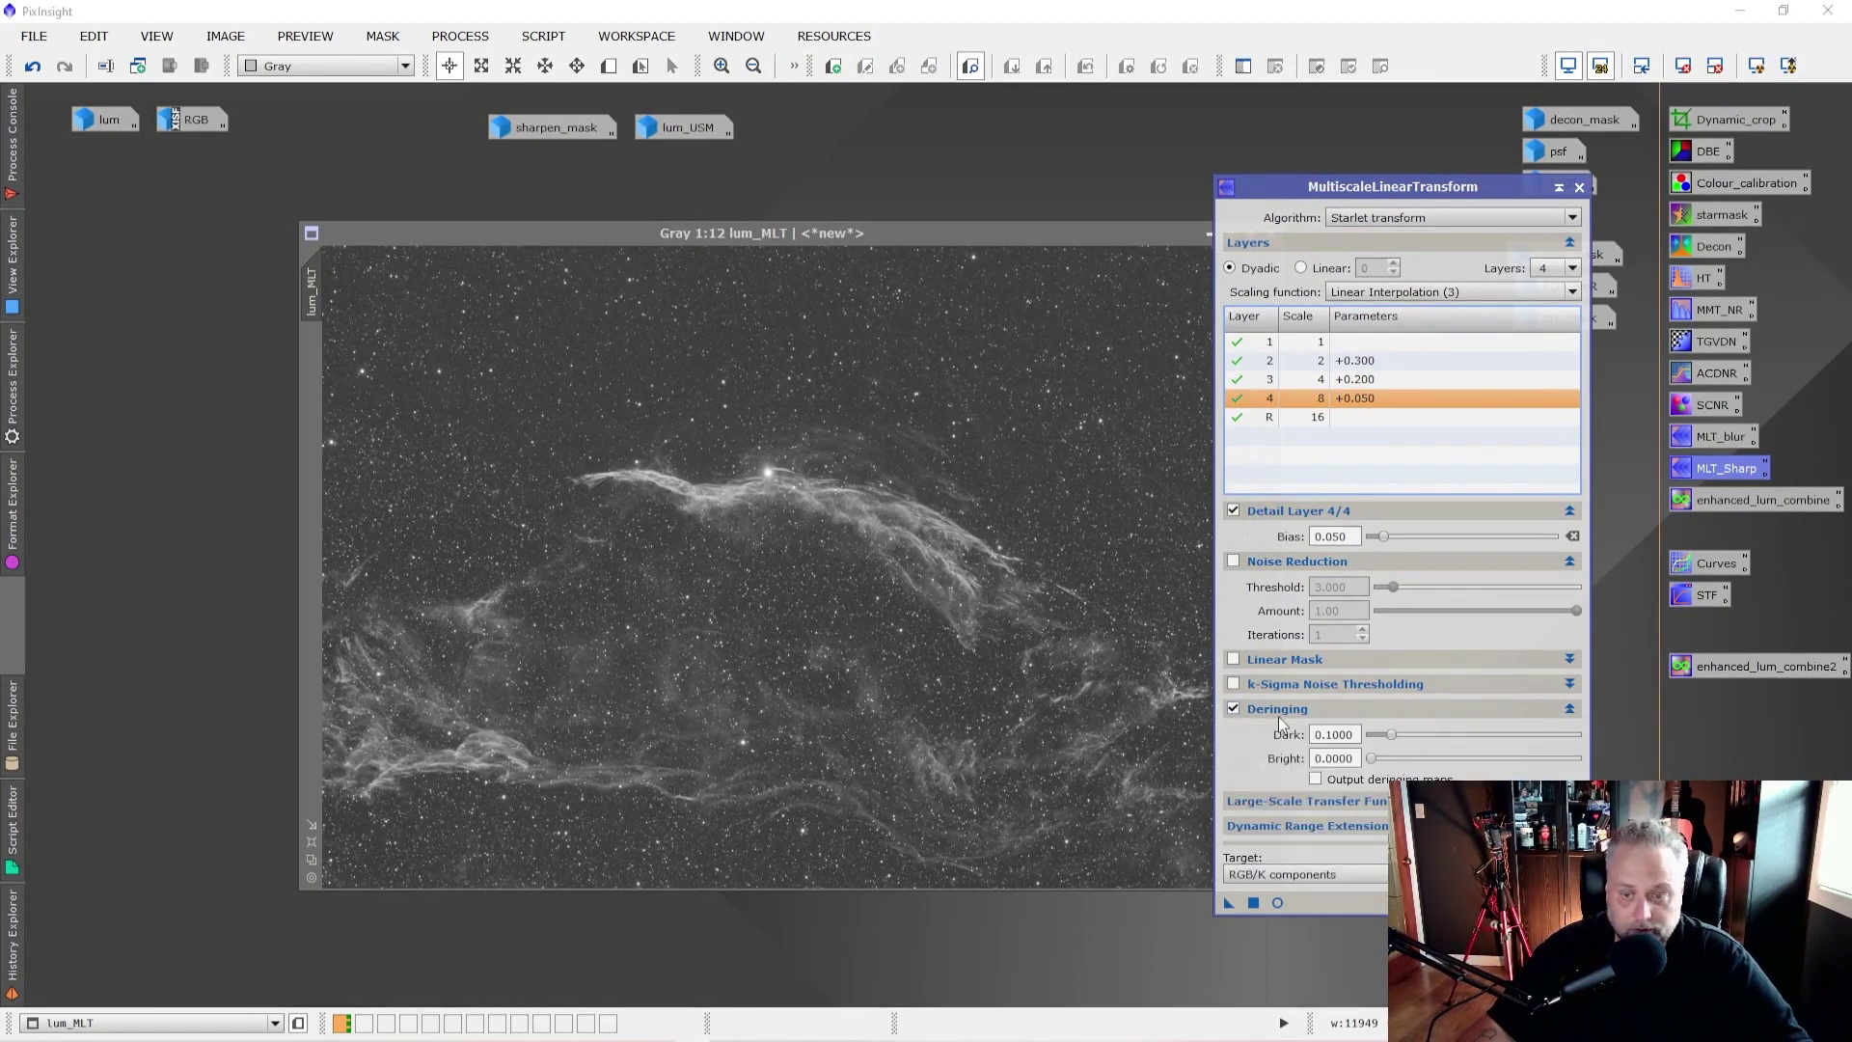
key(Tab)
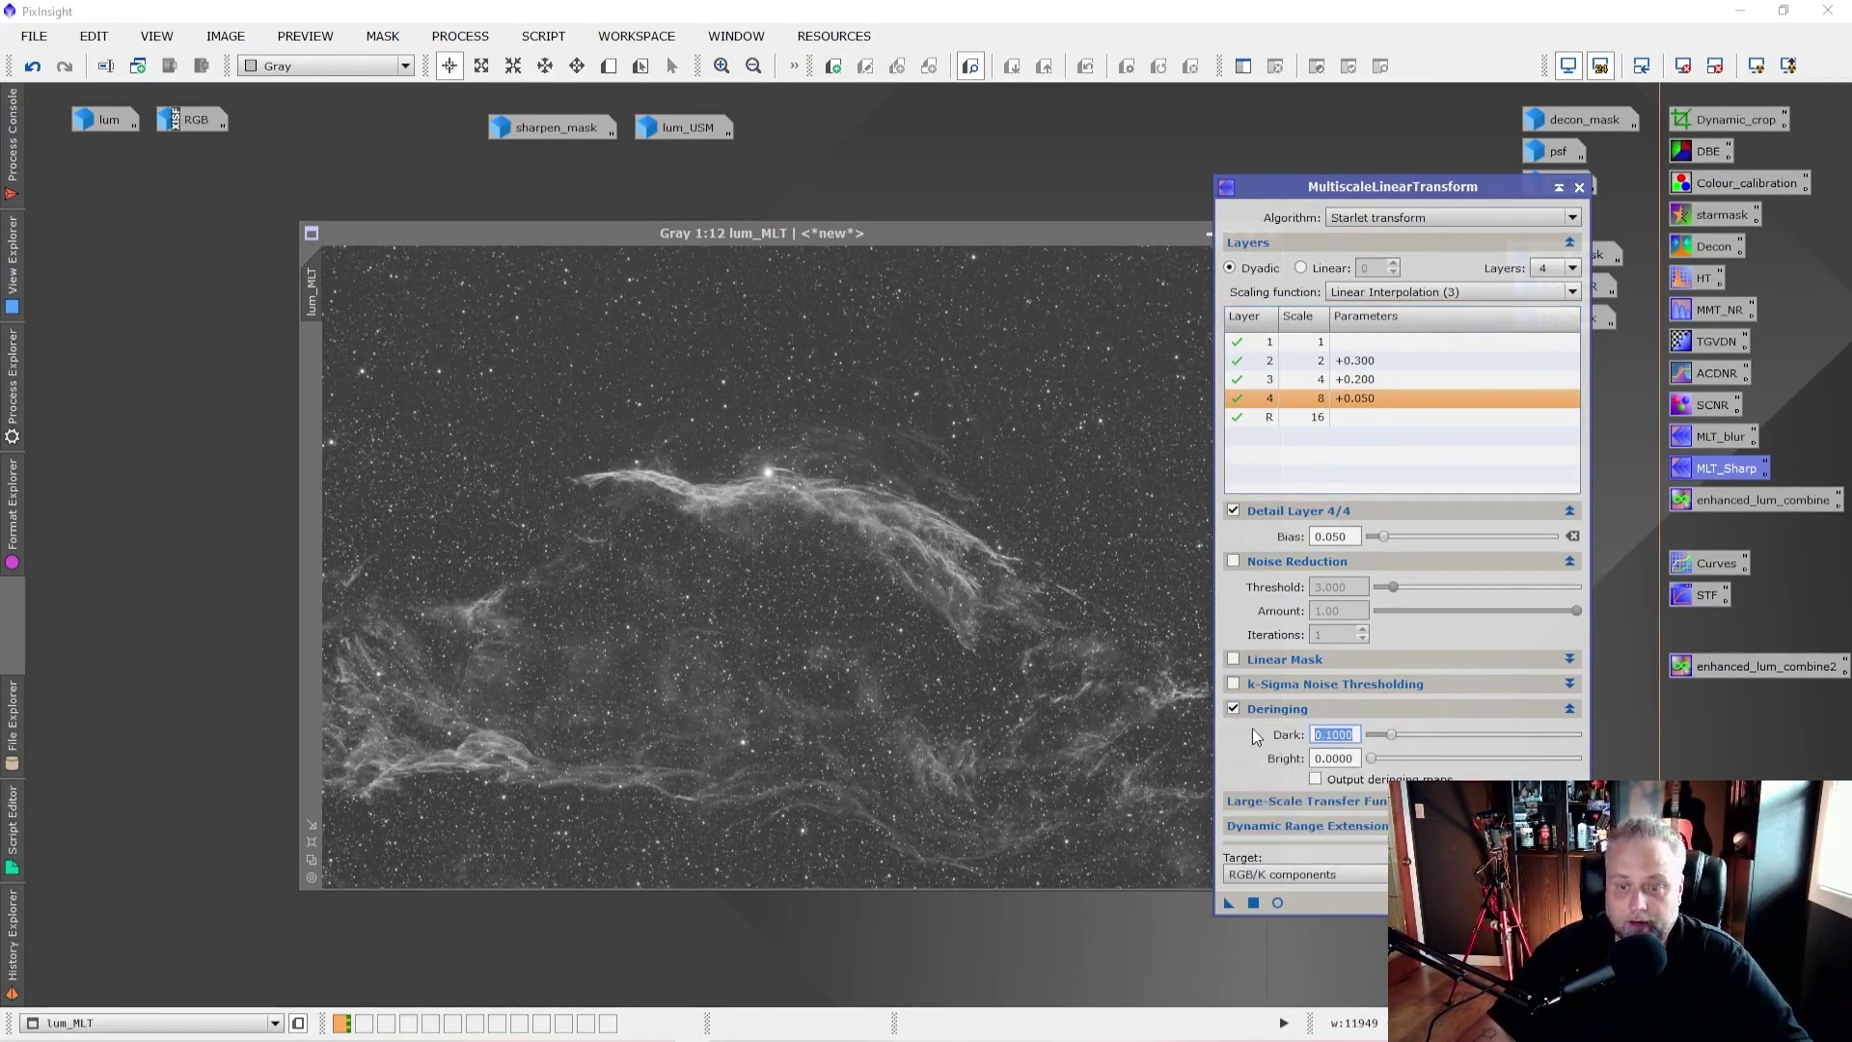
text(0.1000)
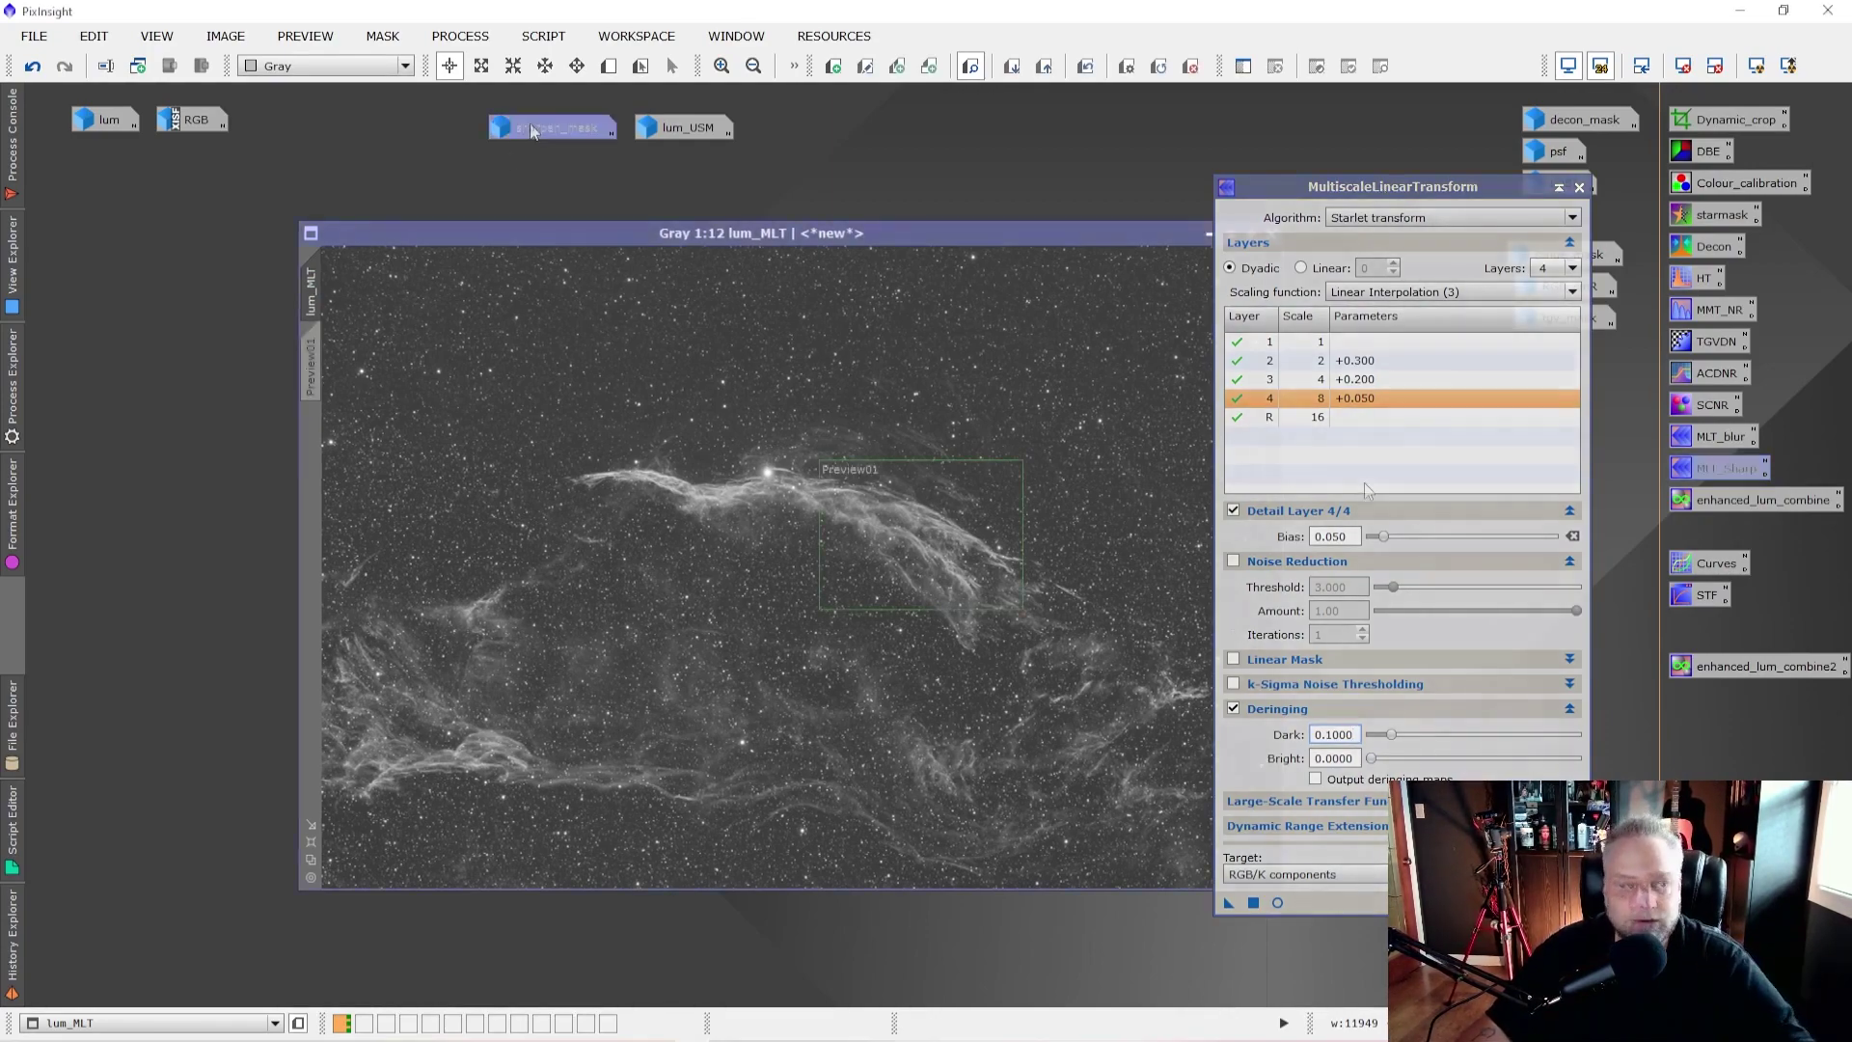
Step: Apply sharpen_mask as the mask on lum_MLT, minimise it, and hide the mask overlay
double_click(532, 131)
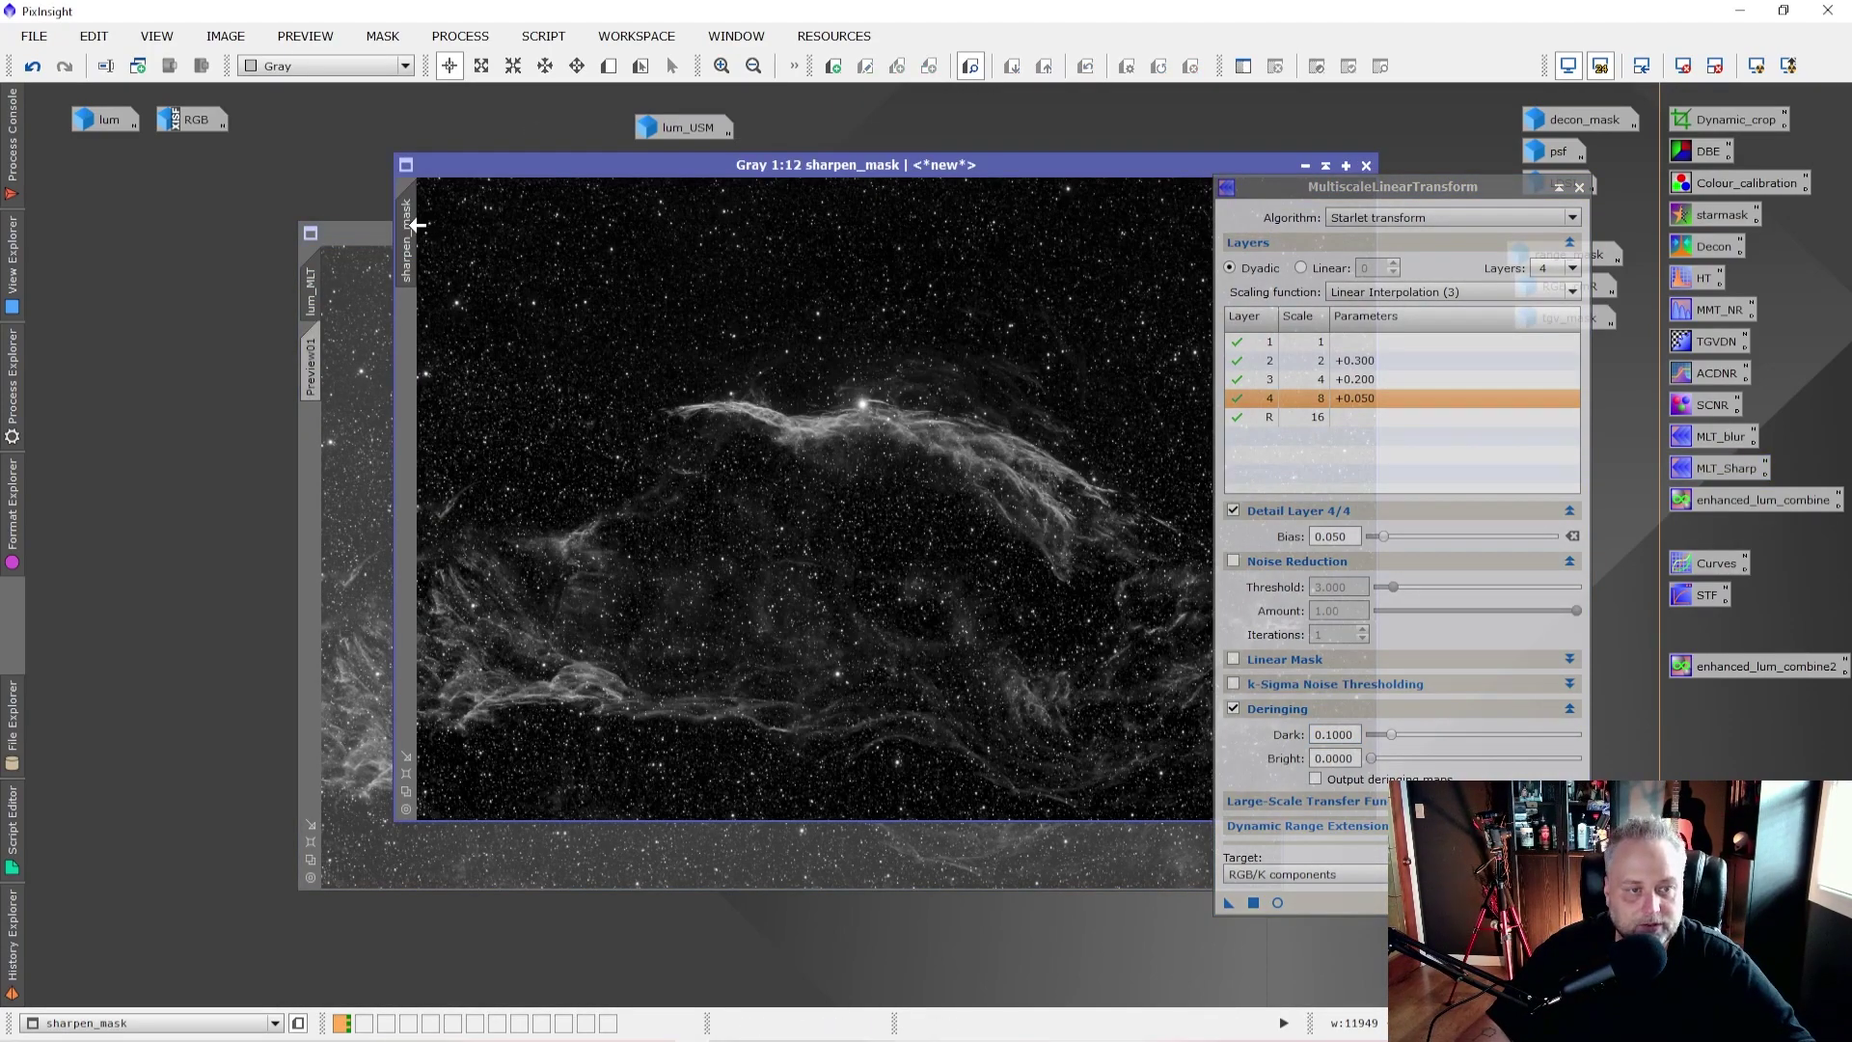
drag(412, 233, 314, 494)
drag(1075, 169, 870, 165)
click(1105, 165)
click(1380, 66)
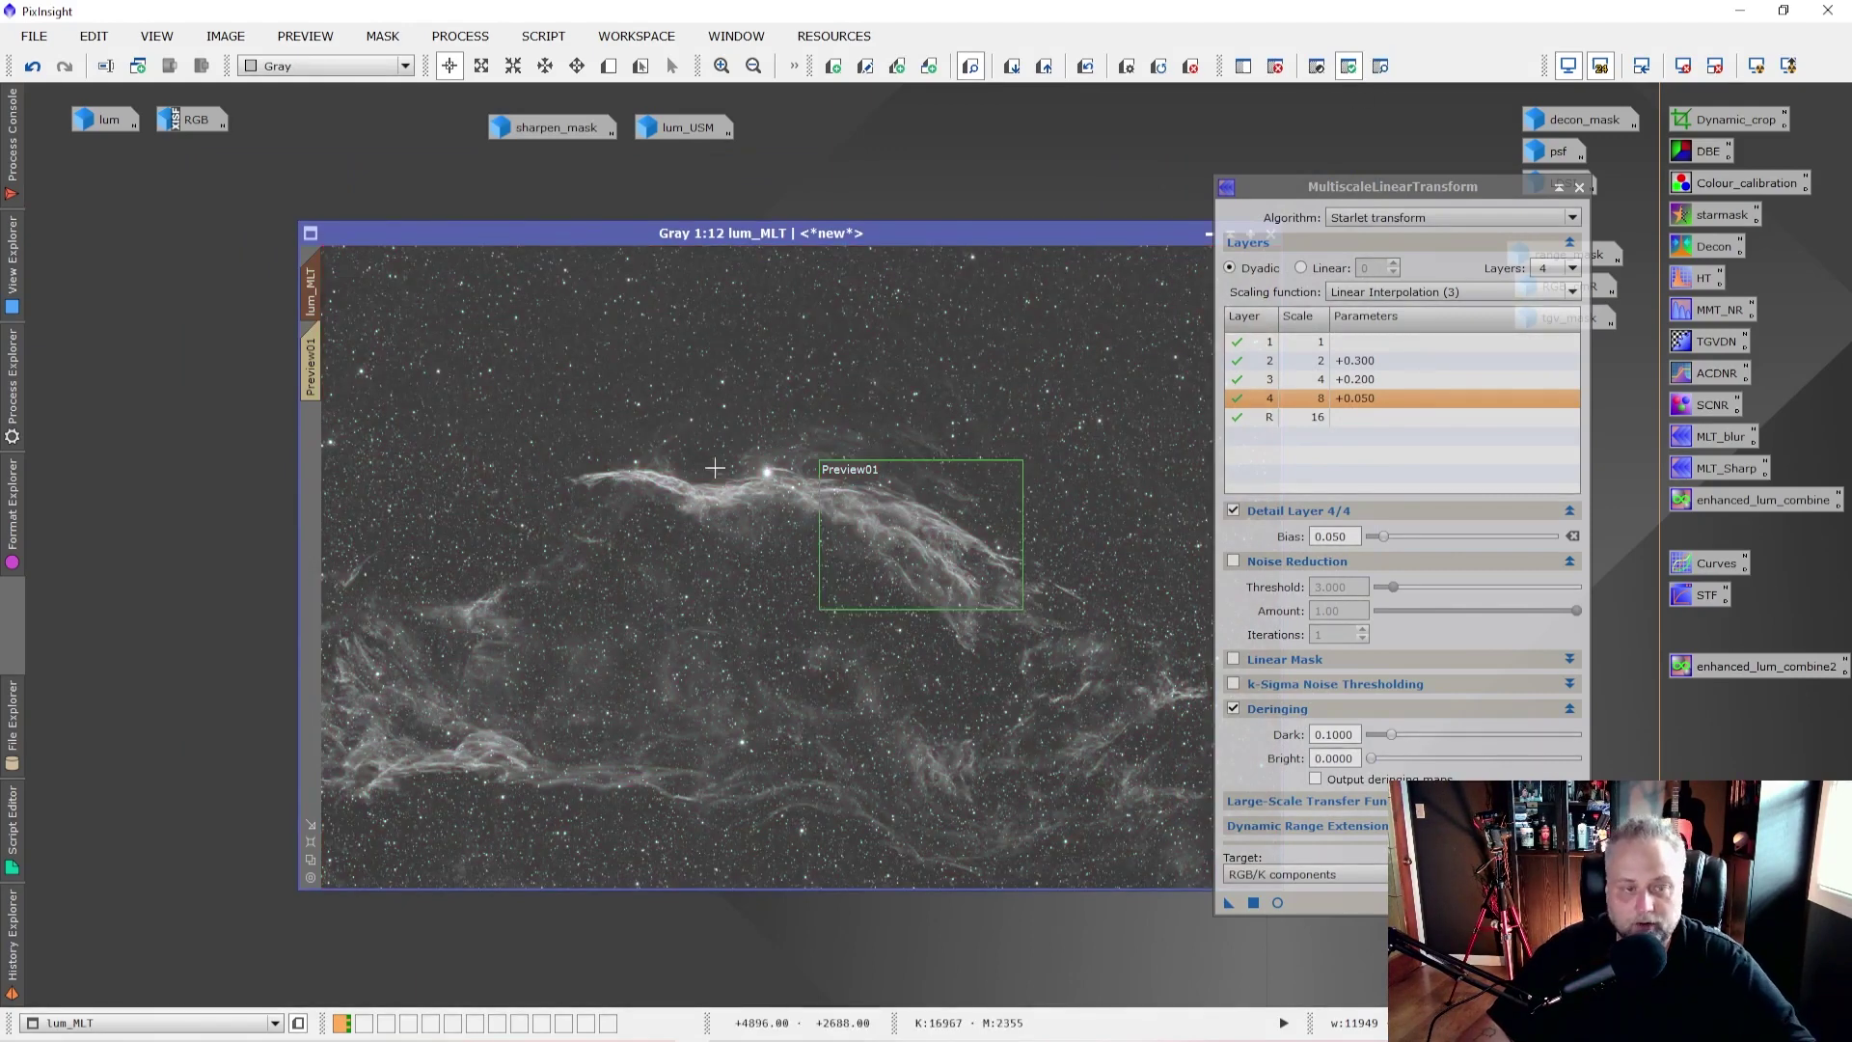
Step: Trial the MLT sharpening on Preview01, then return to the full lum_MLT view
click(311, 358)
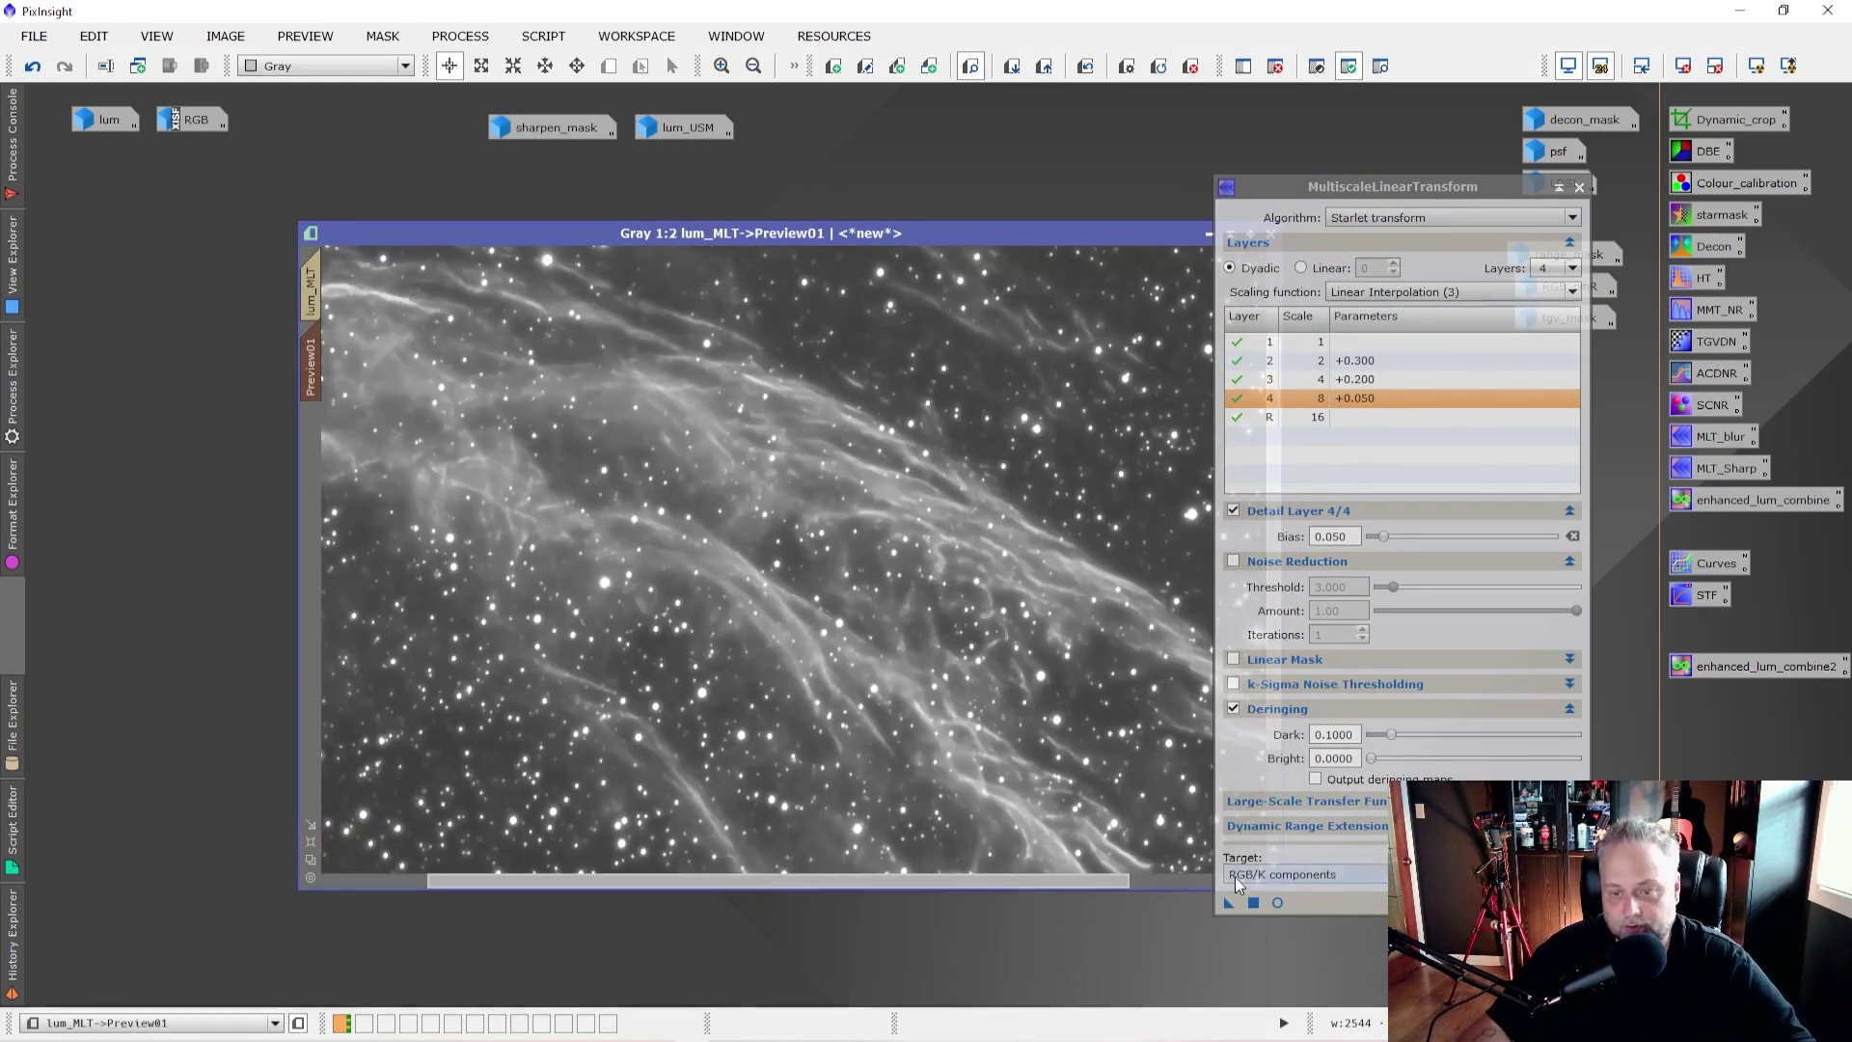
drag(800, 598, 801, 598)
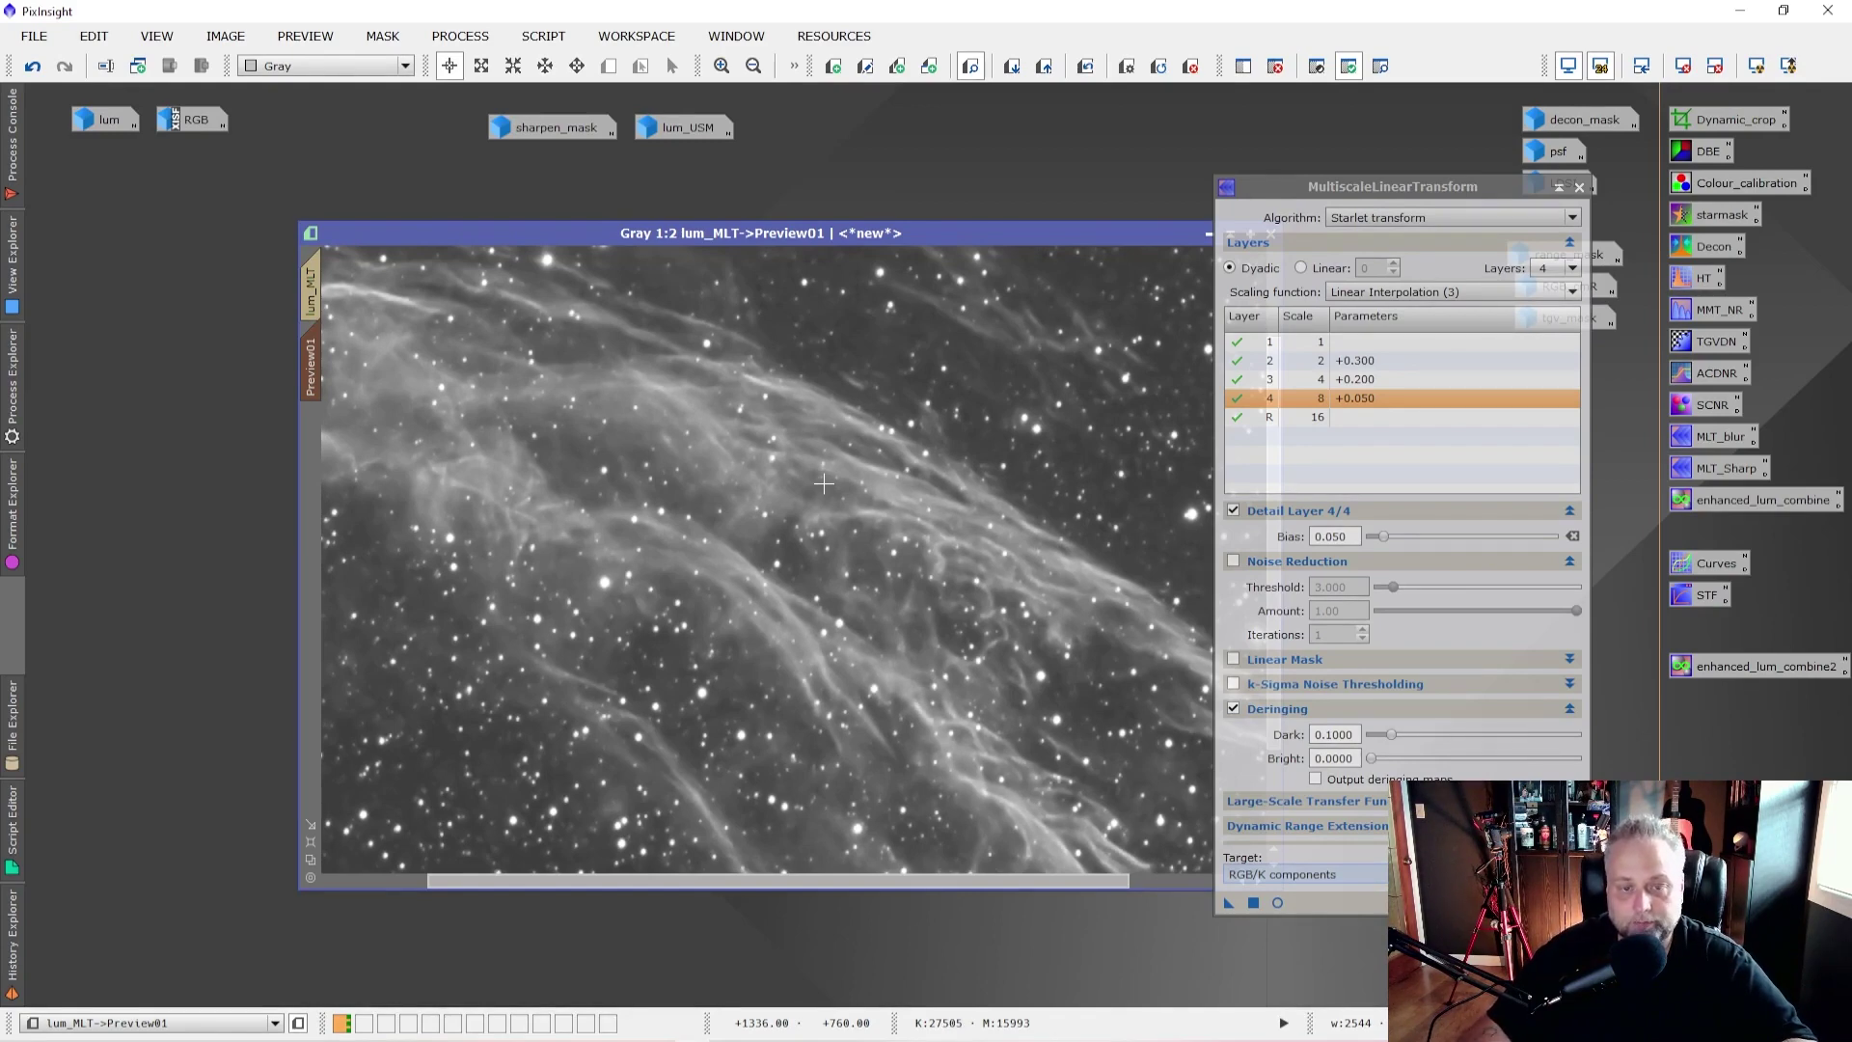
key(ctrl+shift+m)
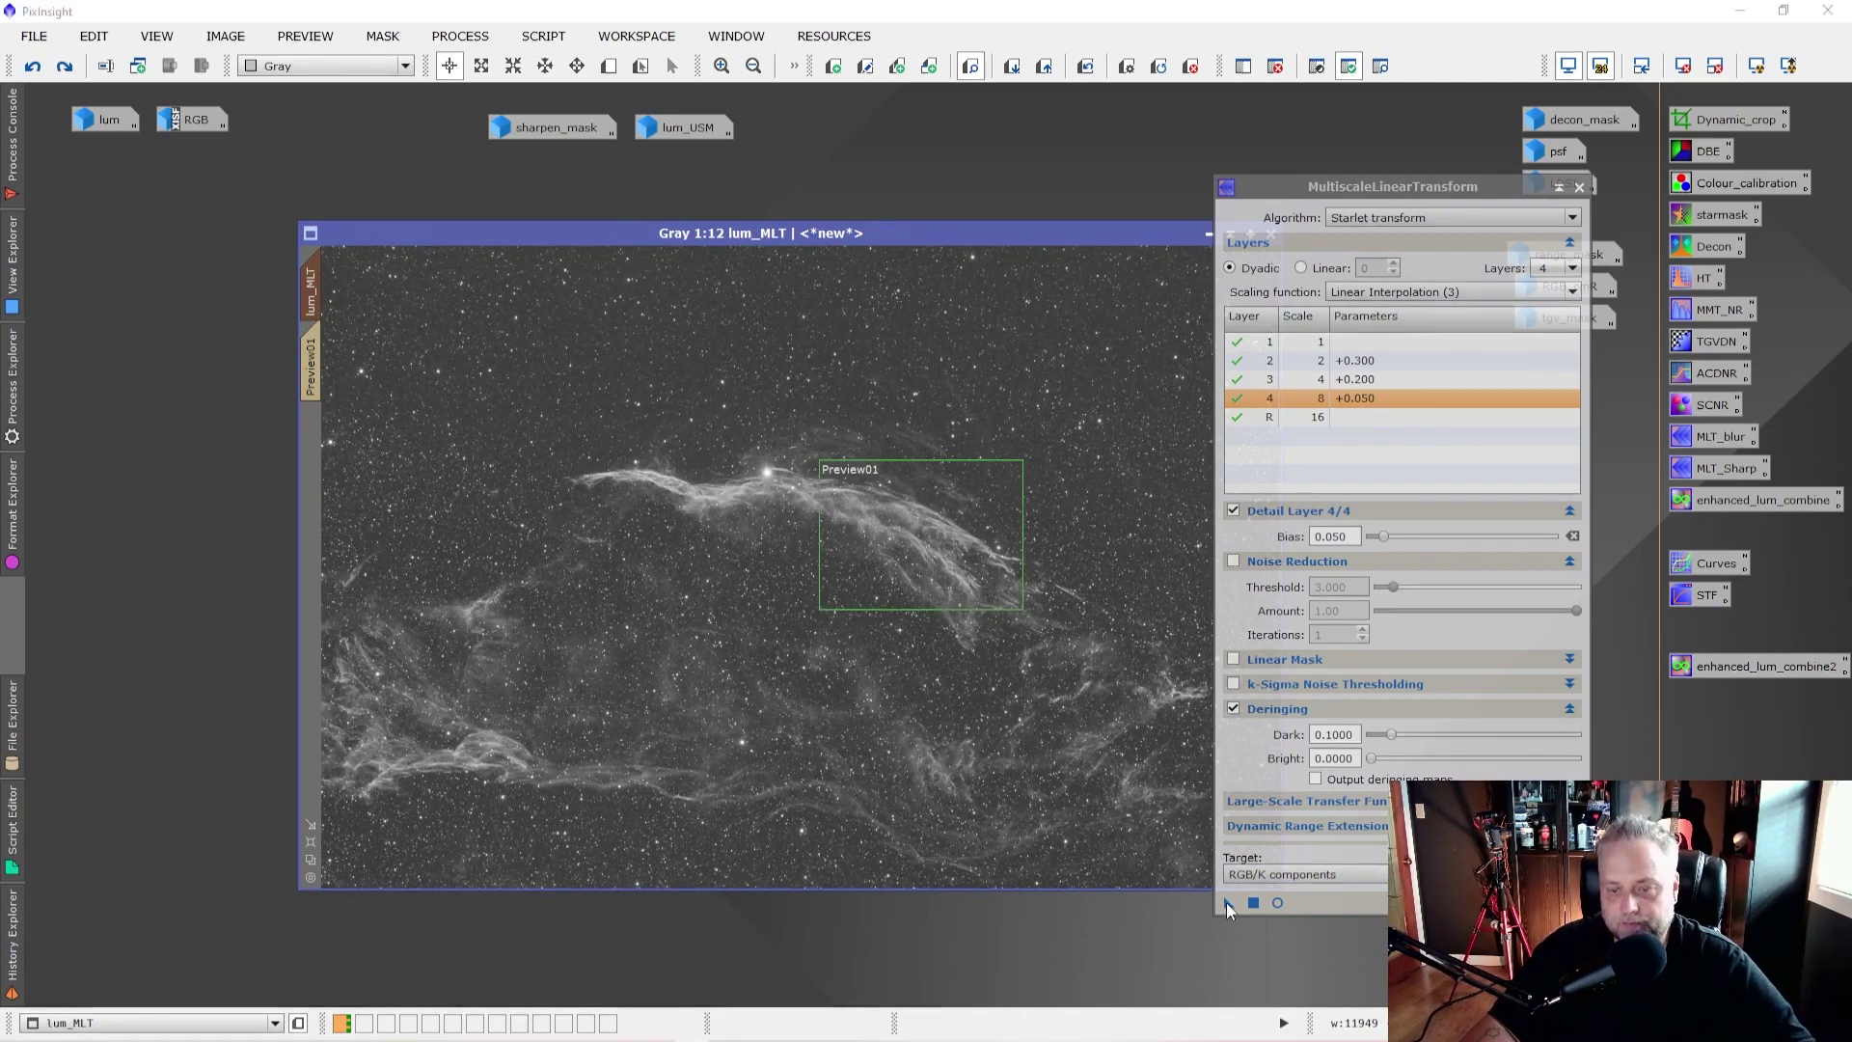
Step: Apply the MLT sharpening to the whole masked lum_MLT image and zoom in and out to inspect it
drag(1228, 903, 711, 508)
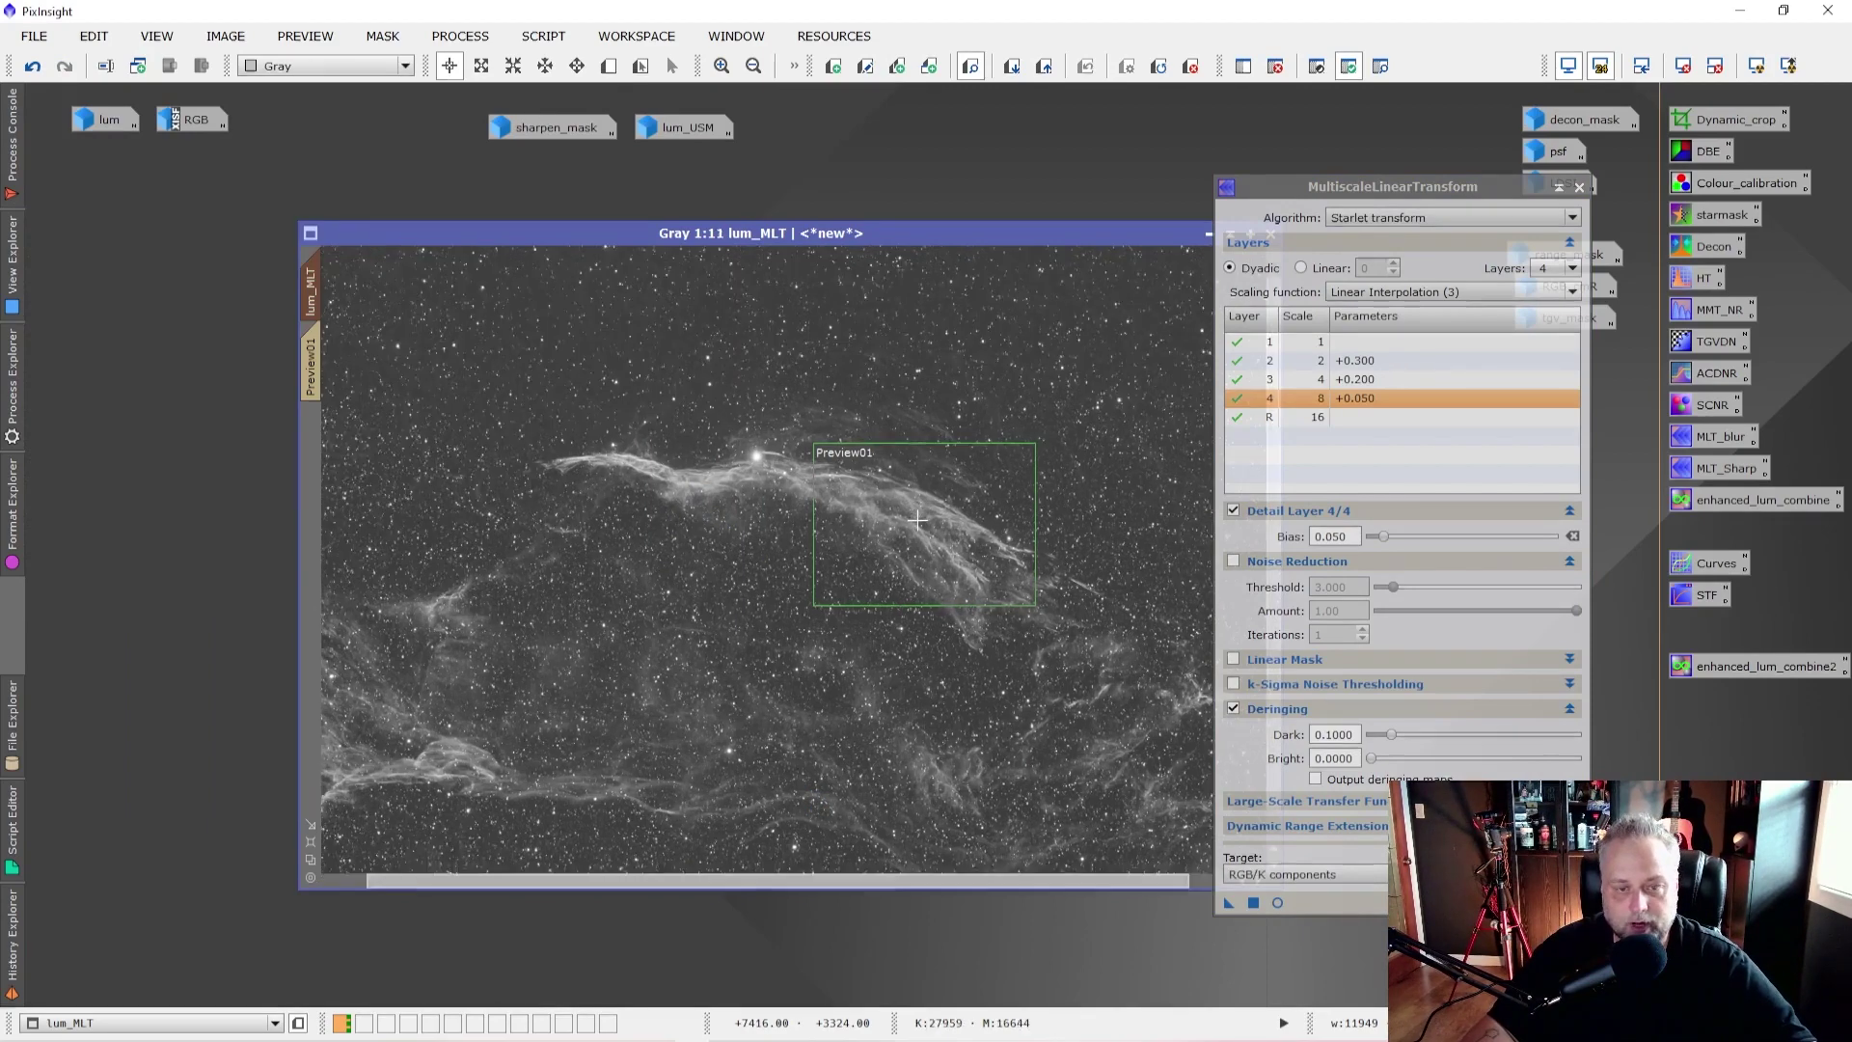
scroll(916, 521, up, 6)
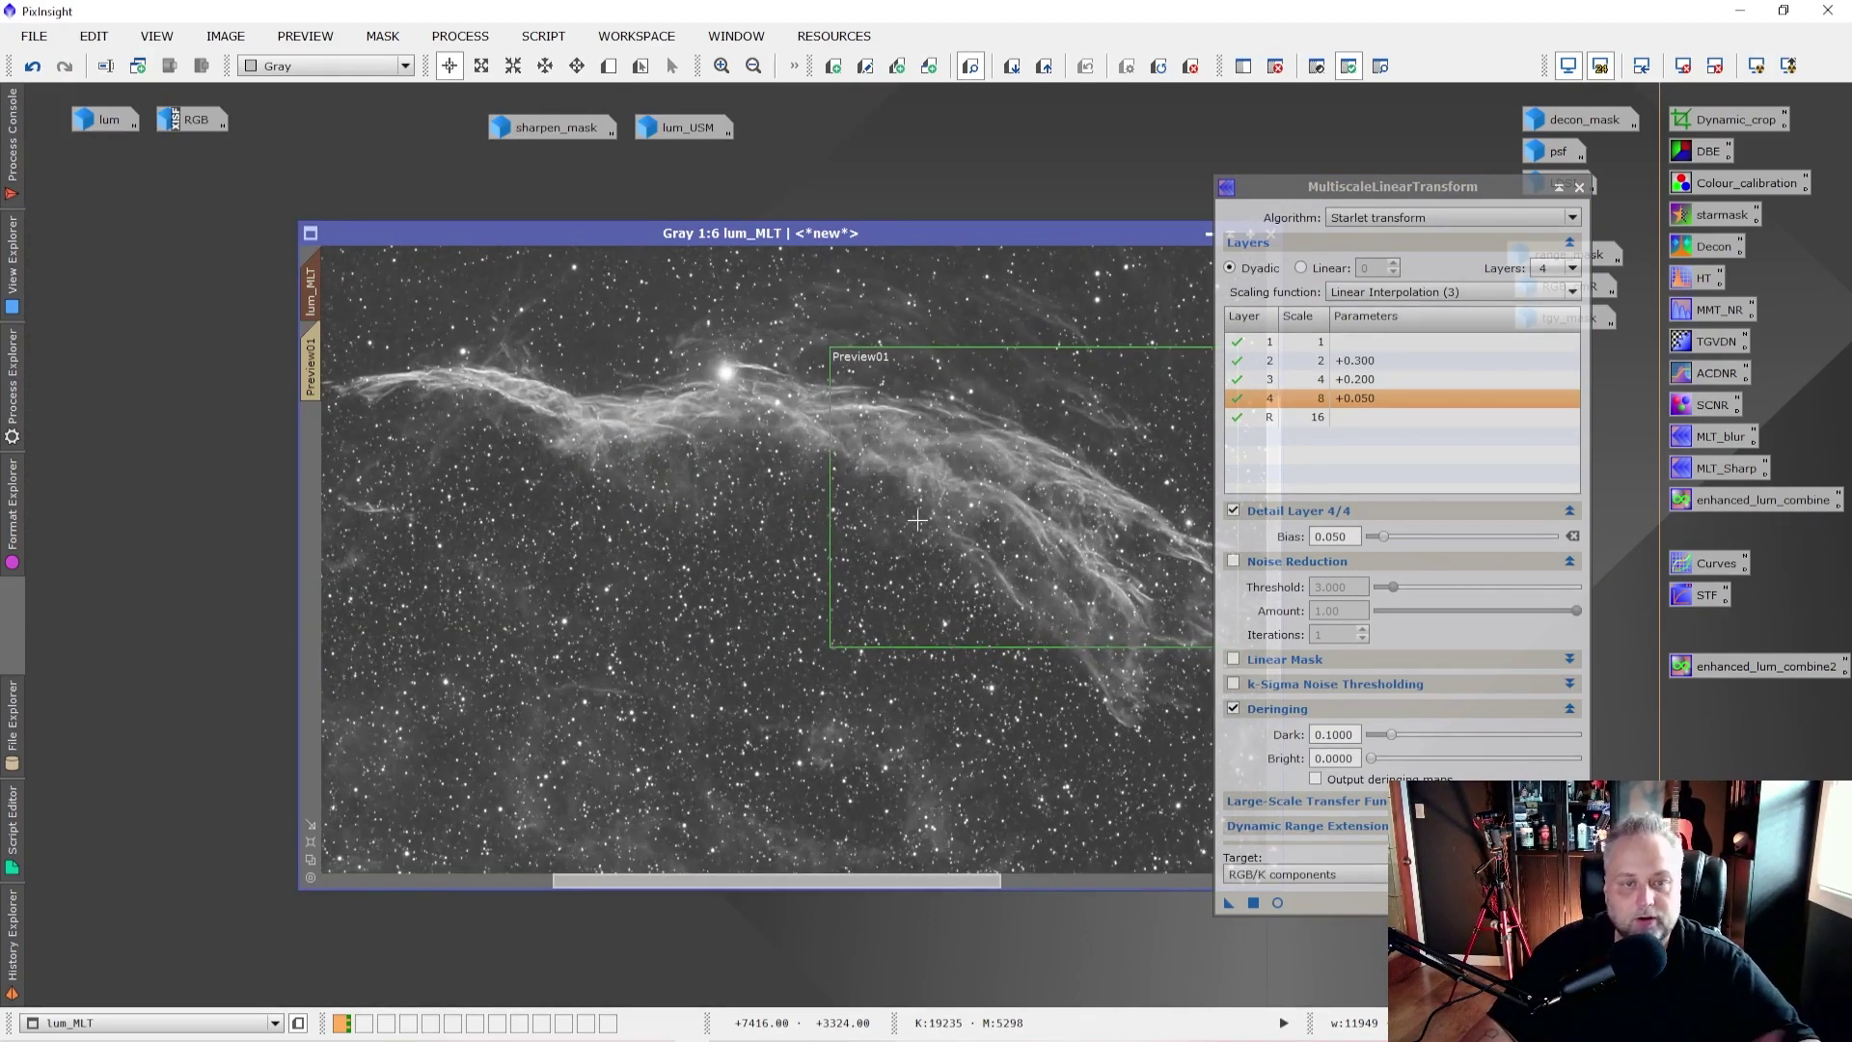
scroll(917, 521, up, 1)
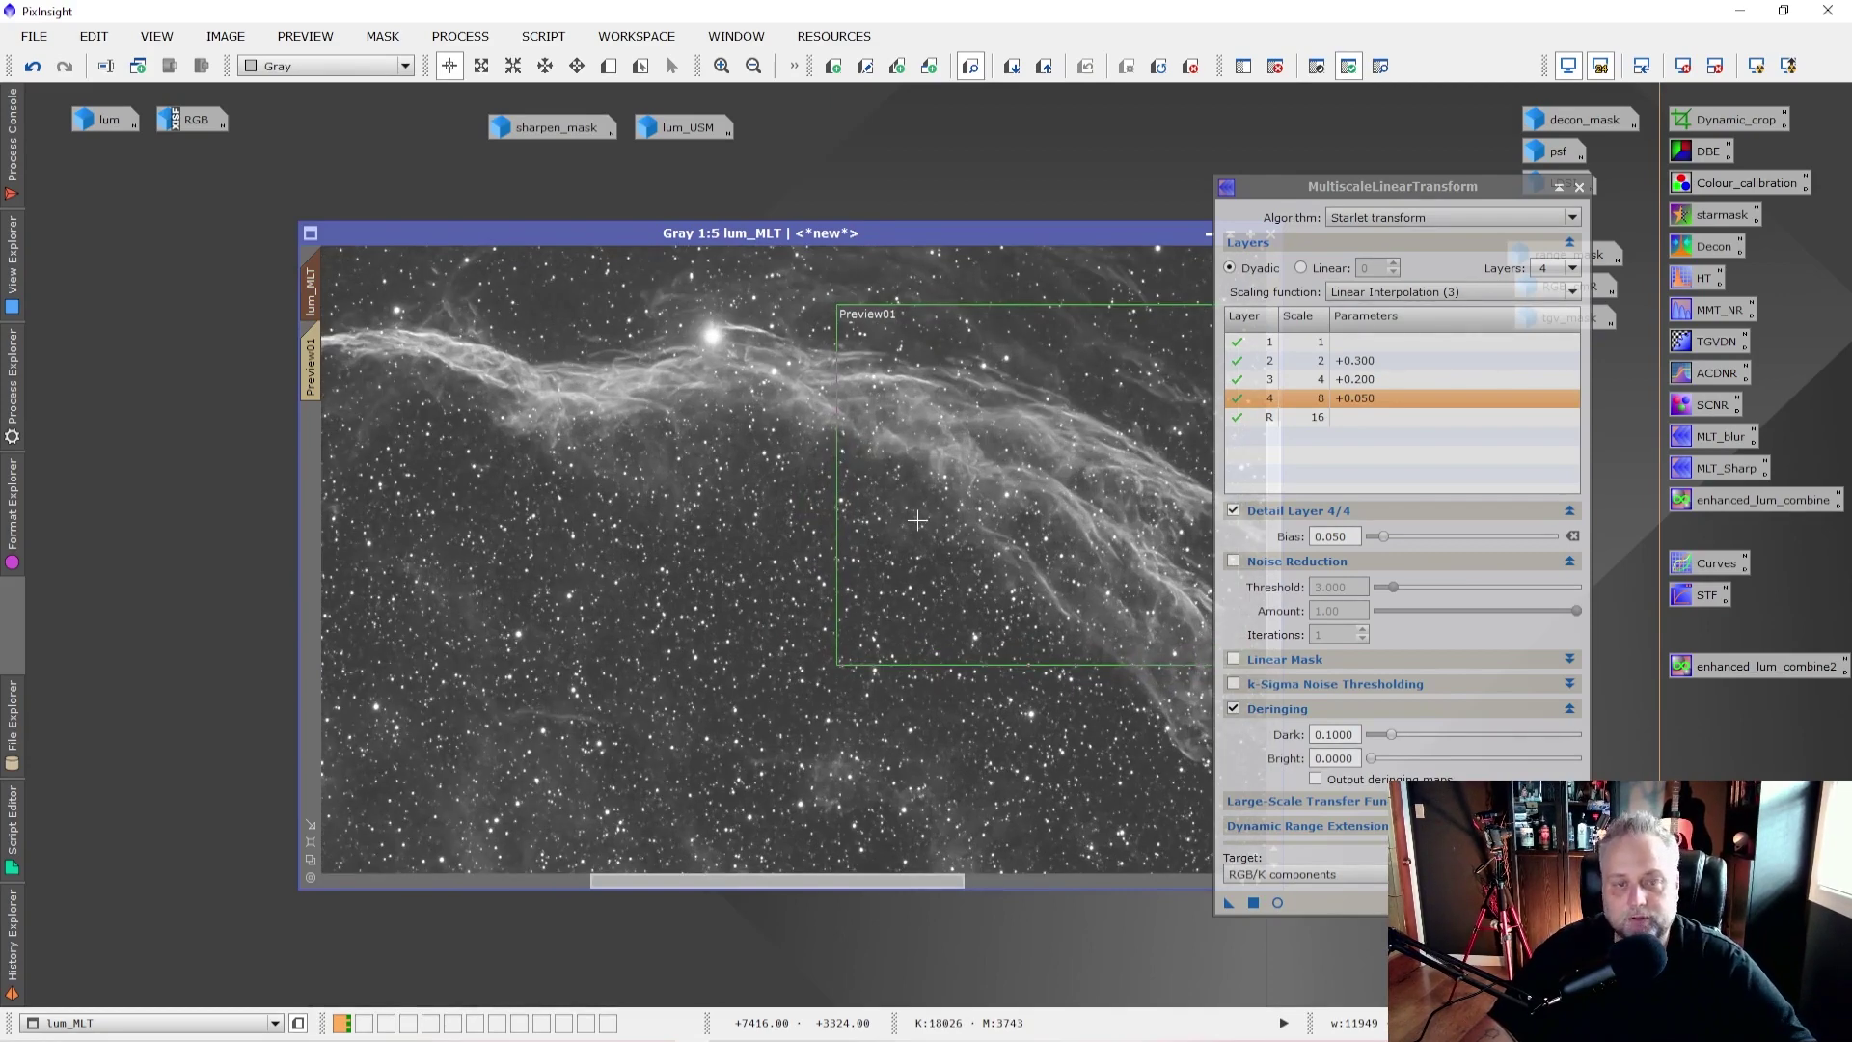
scroll(916, 521, down, 4)
scroll(917, 521, down, 2)
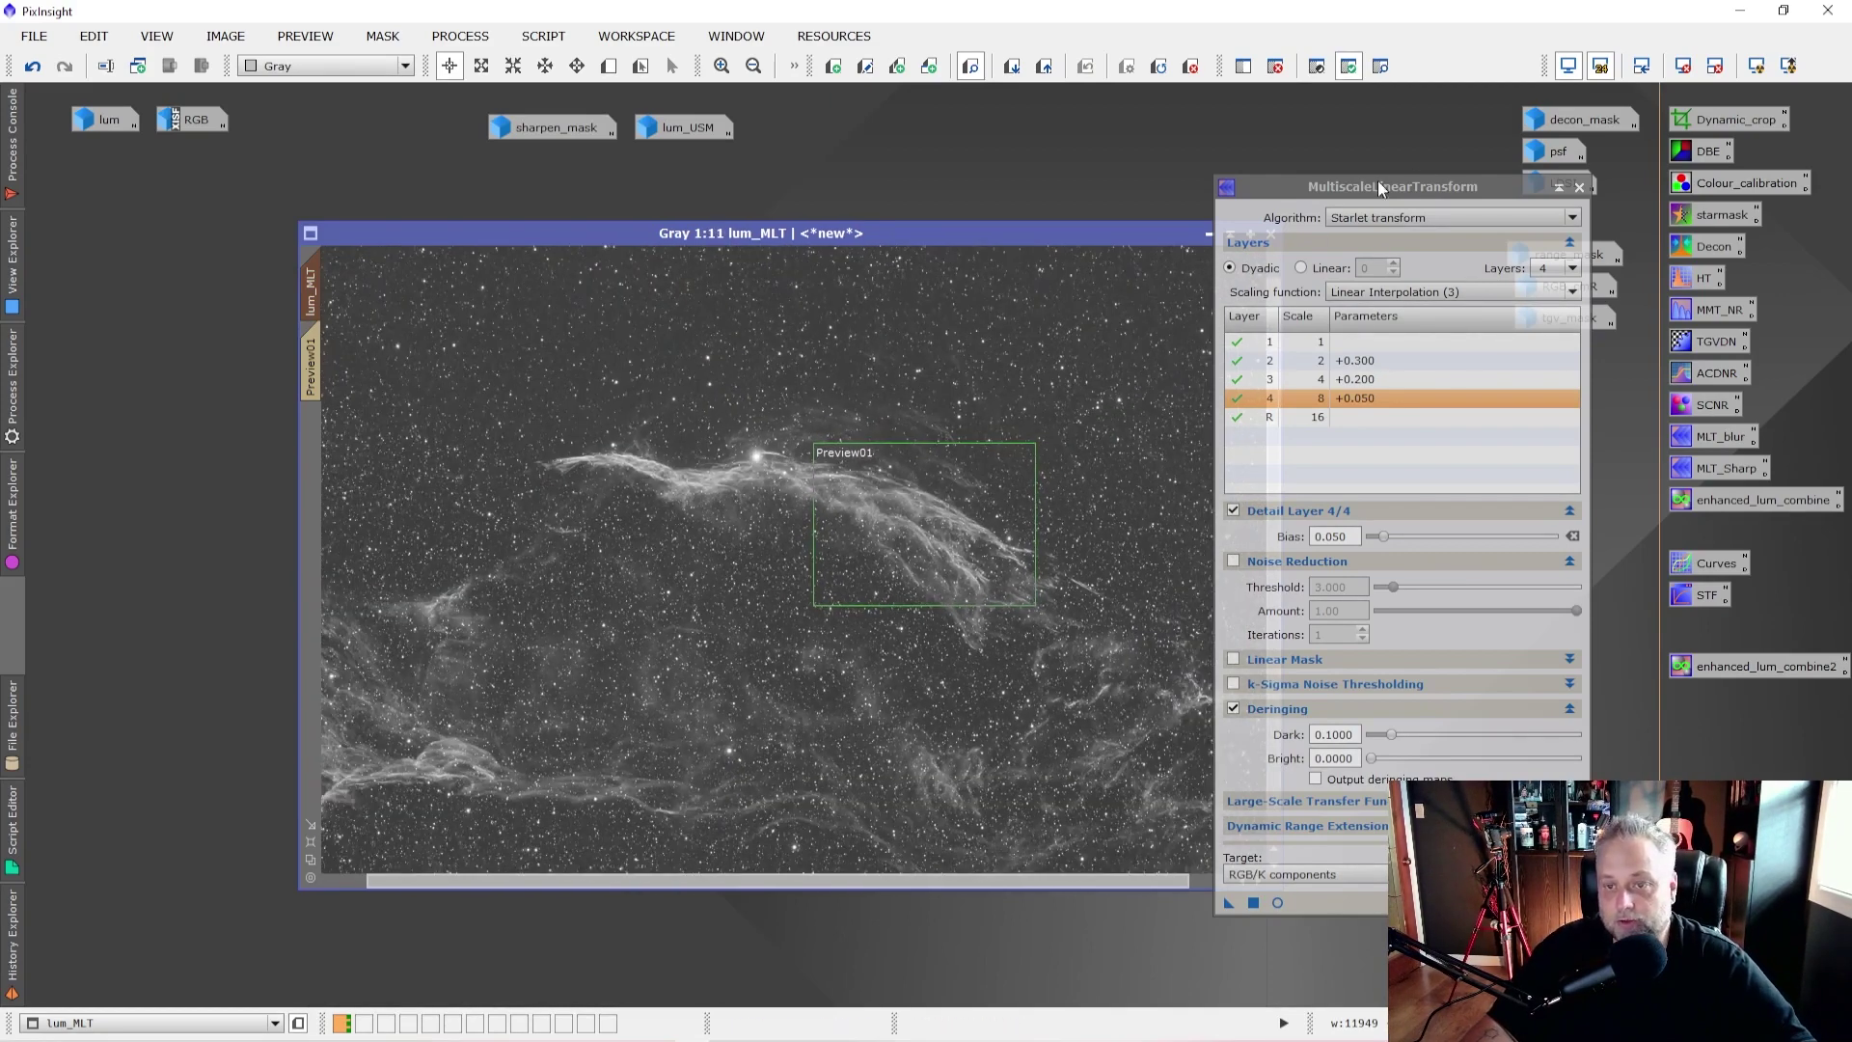
click(1578, 187)
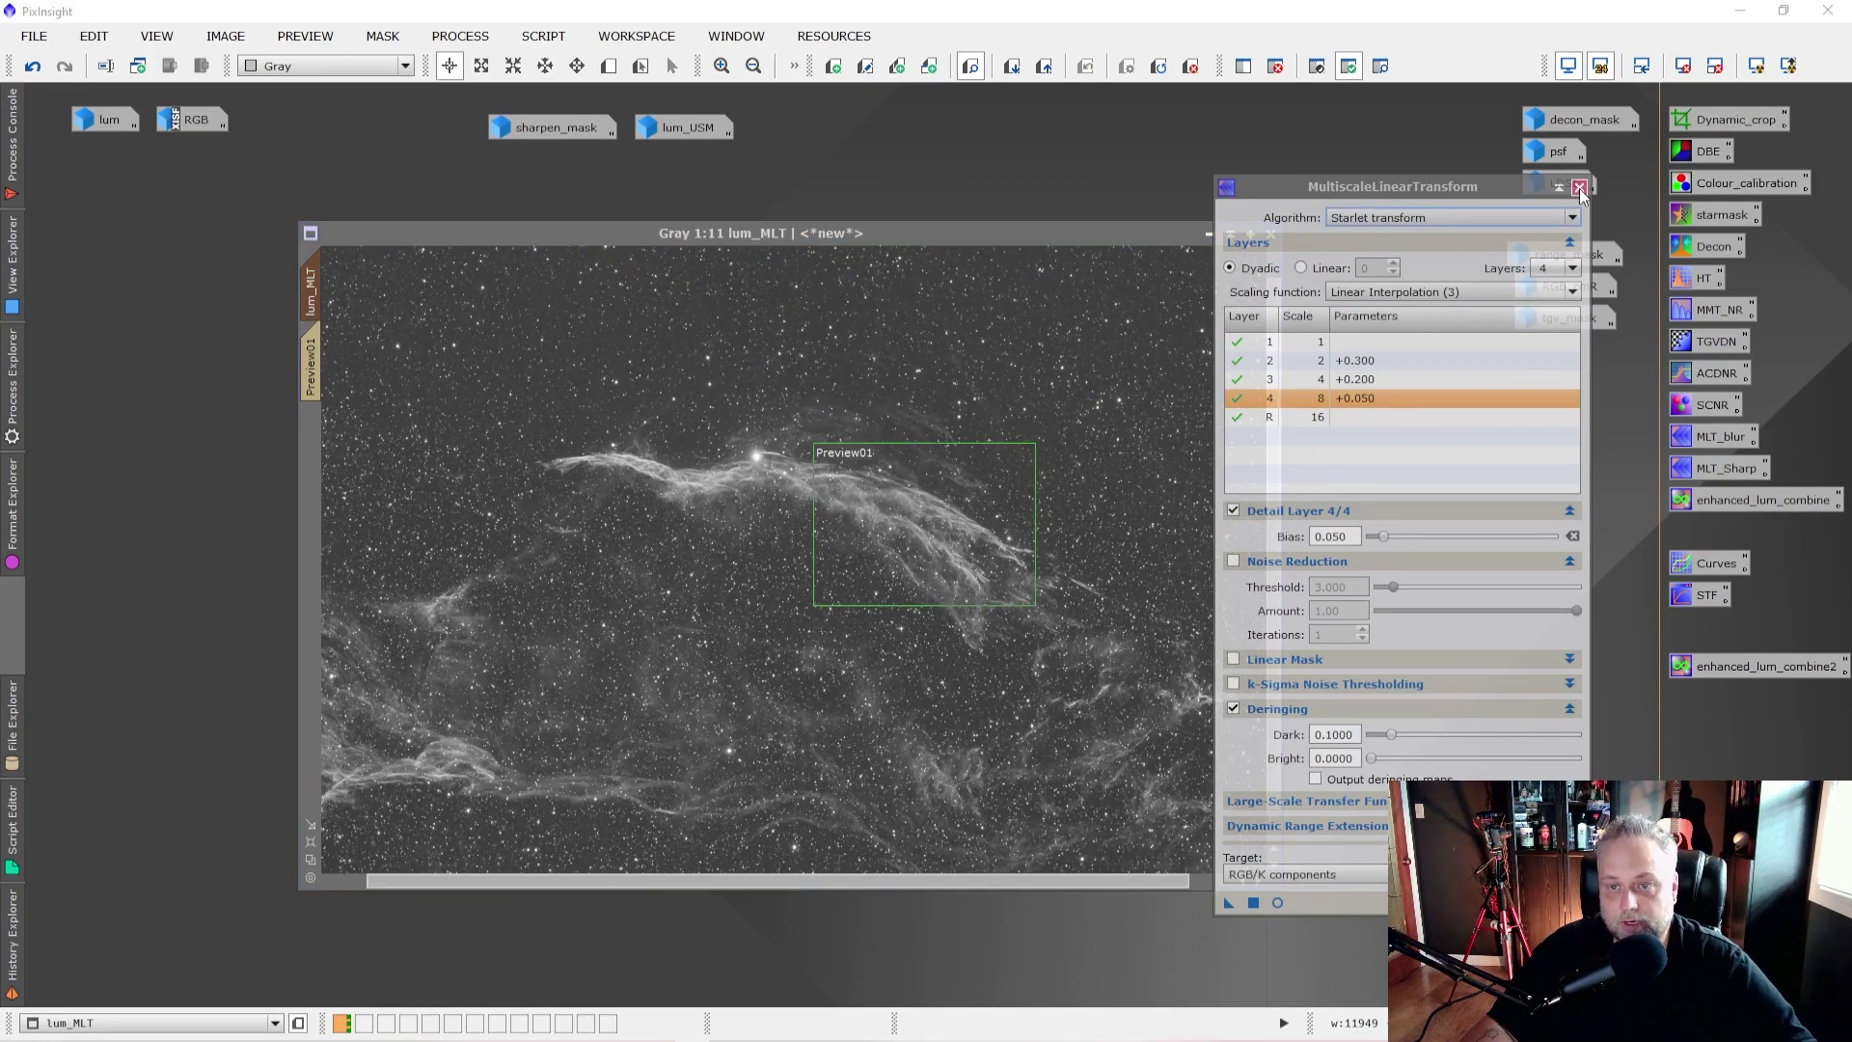
Step: Close the MLT tool and open lum_USM and lum beside lum_MLT for comparison
click(1579, 188)
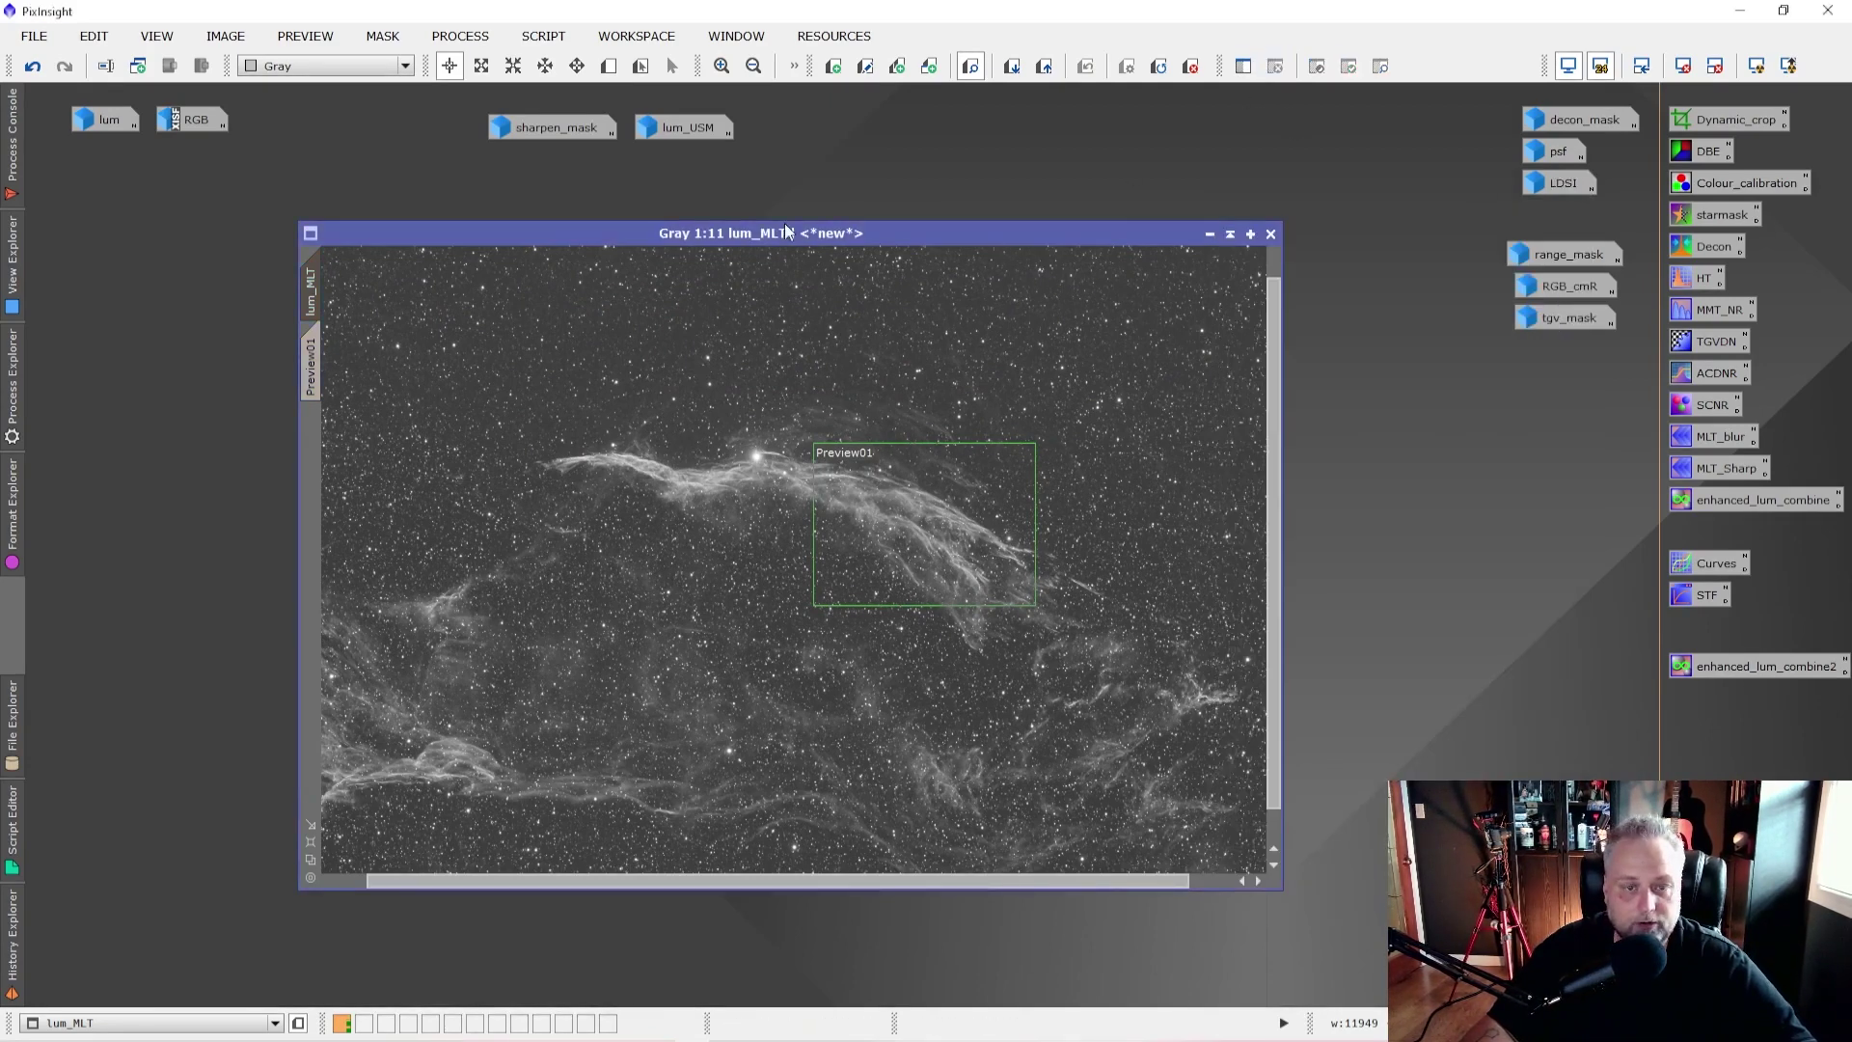
drag(783, 240, 779, 242)
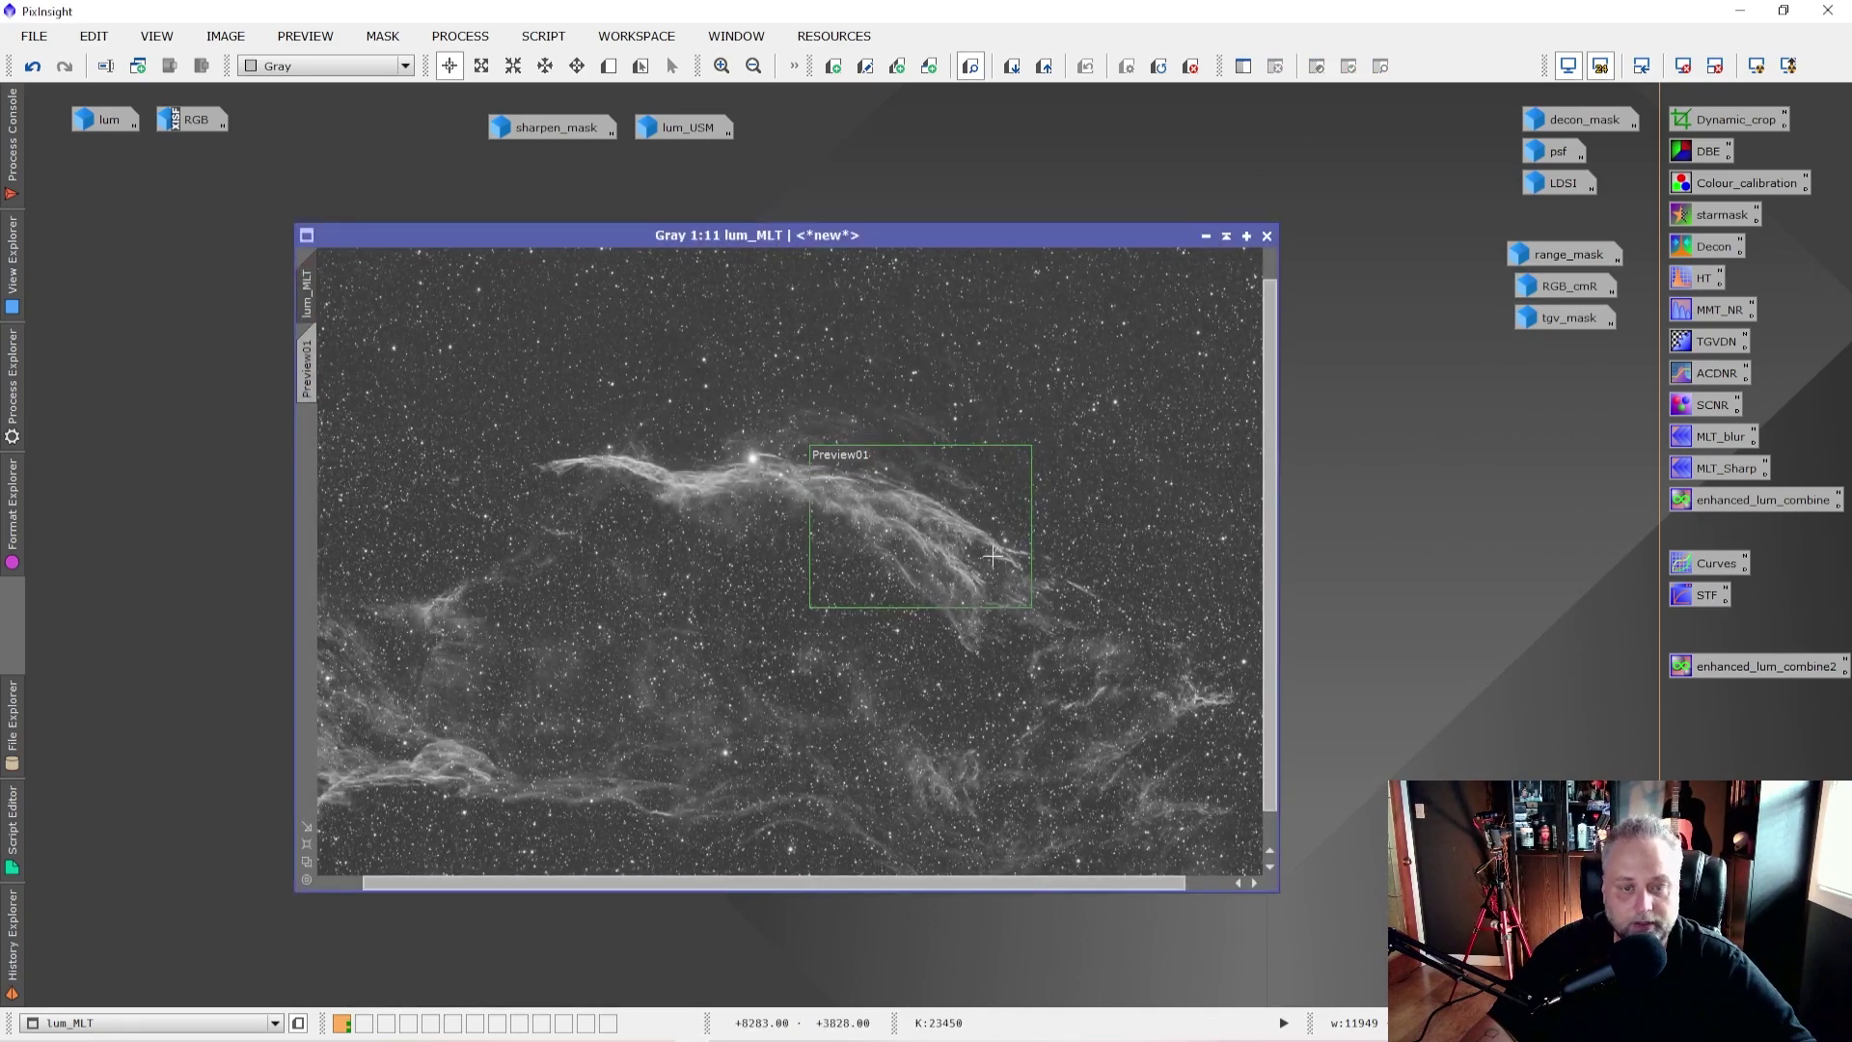
scroll(1201, 310, down, 2)
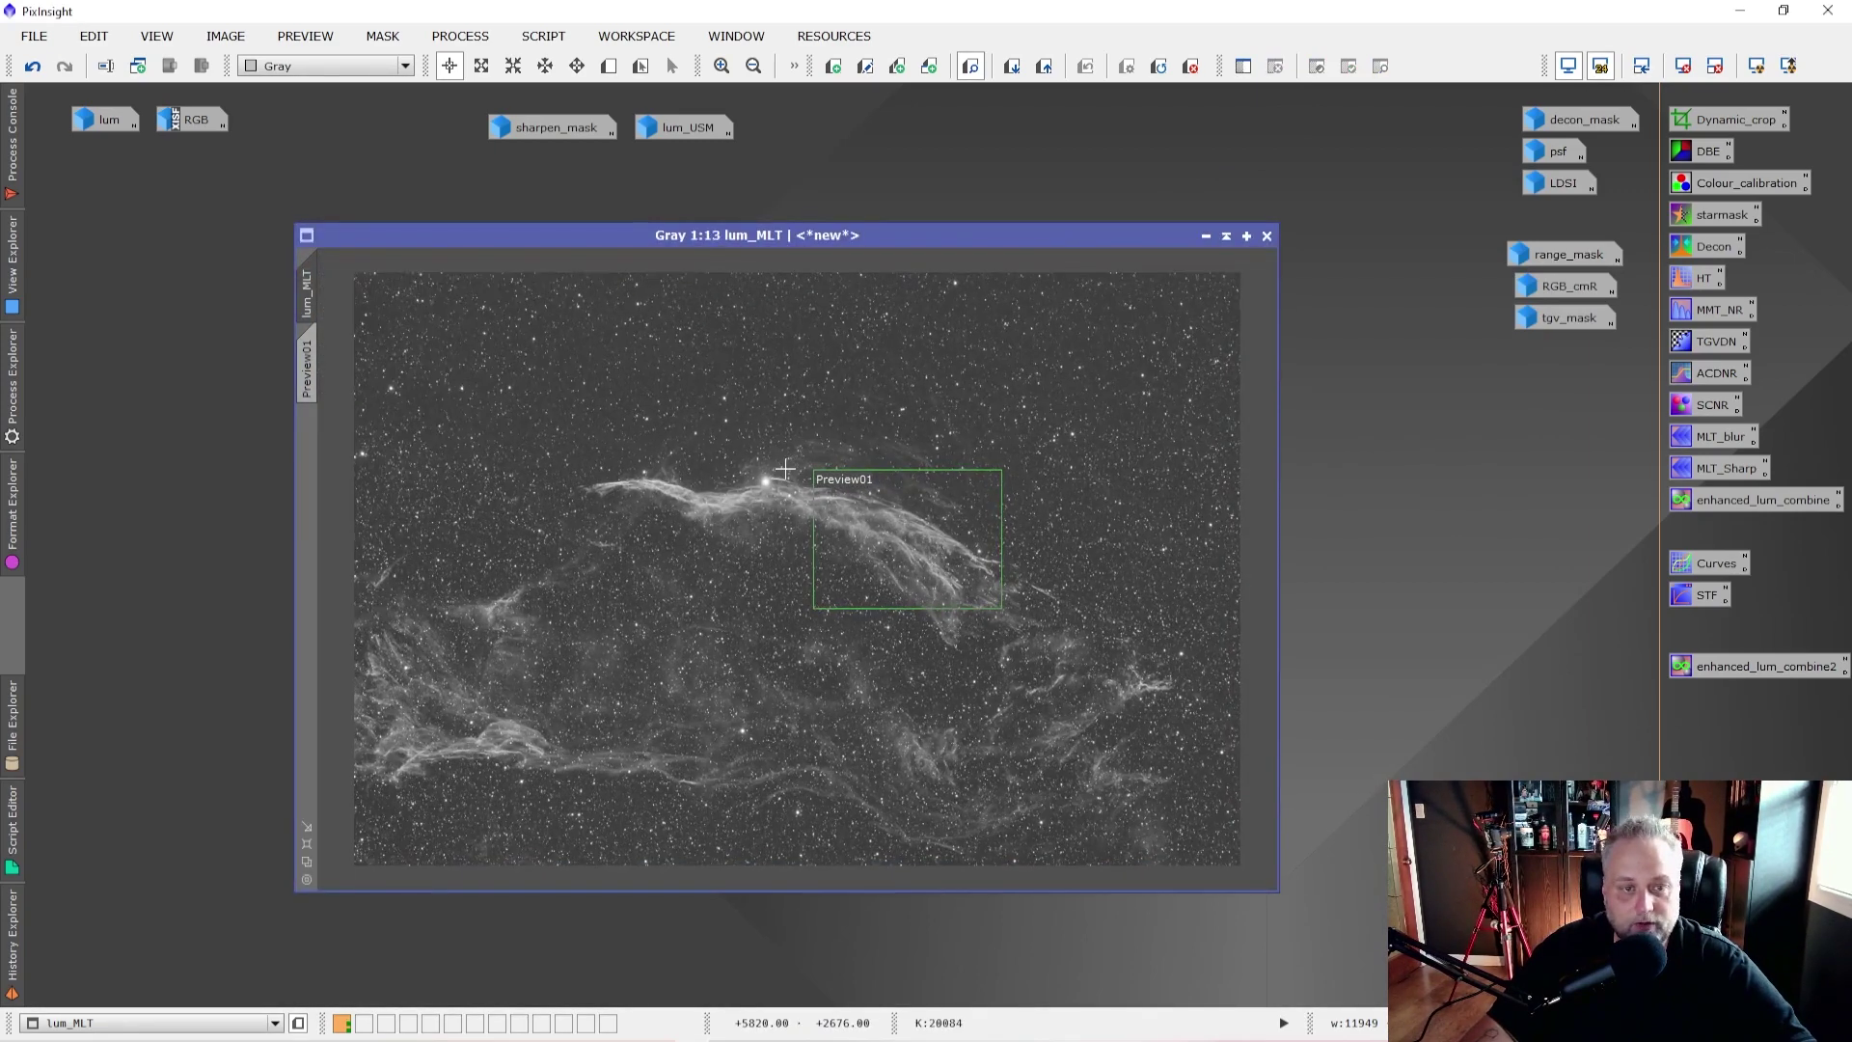
drag(888, 243, 1208, 239)
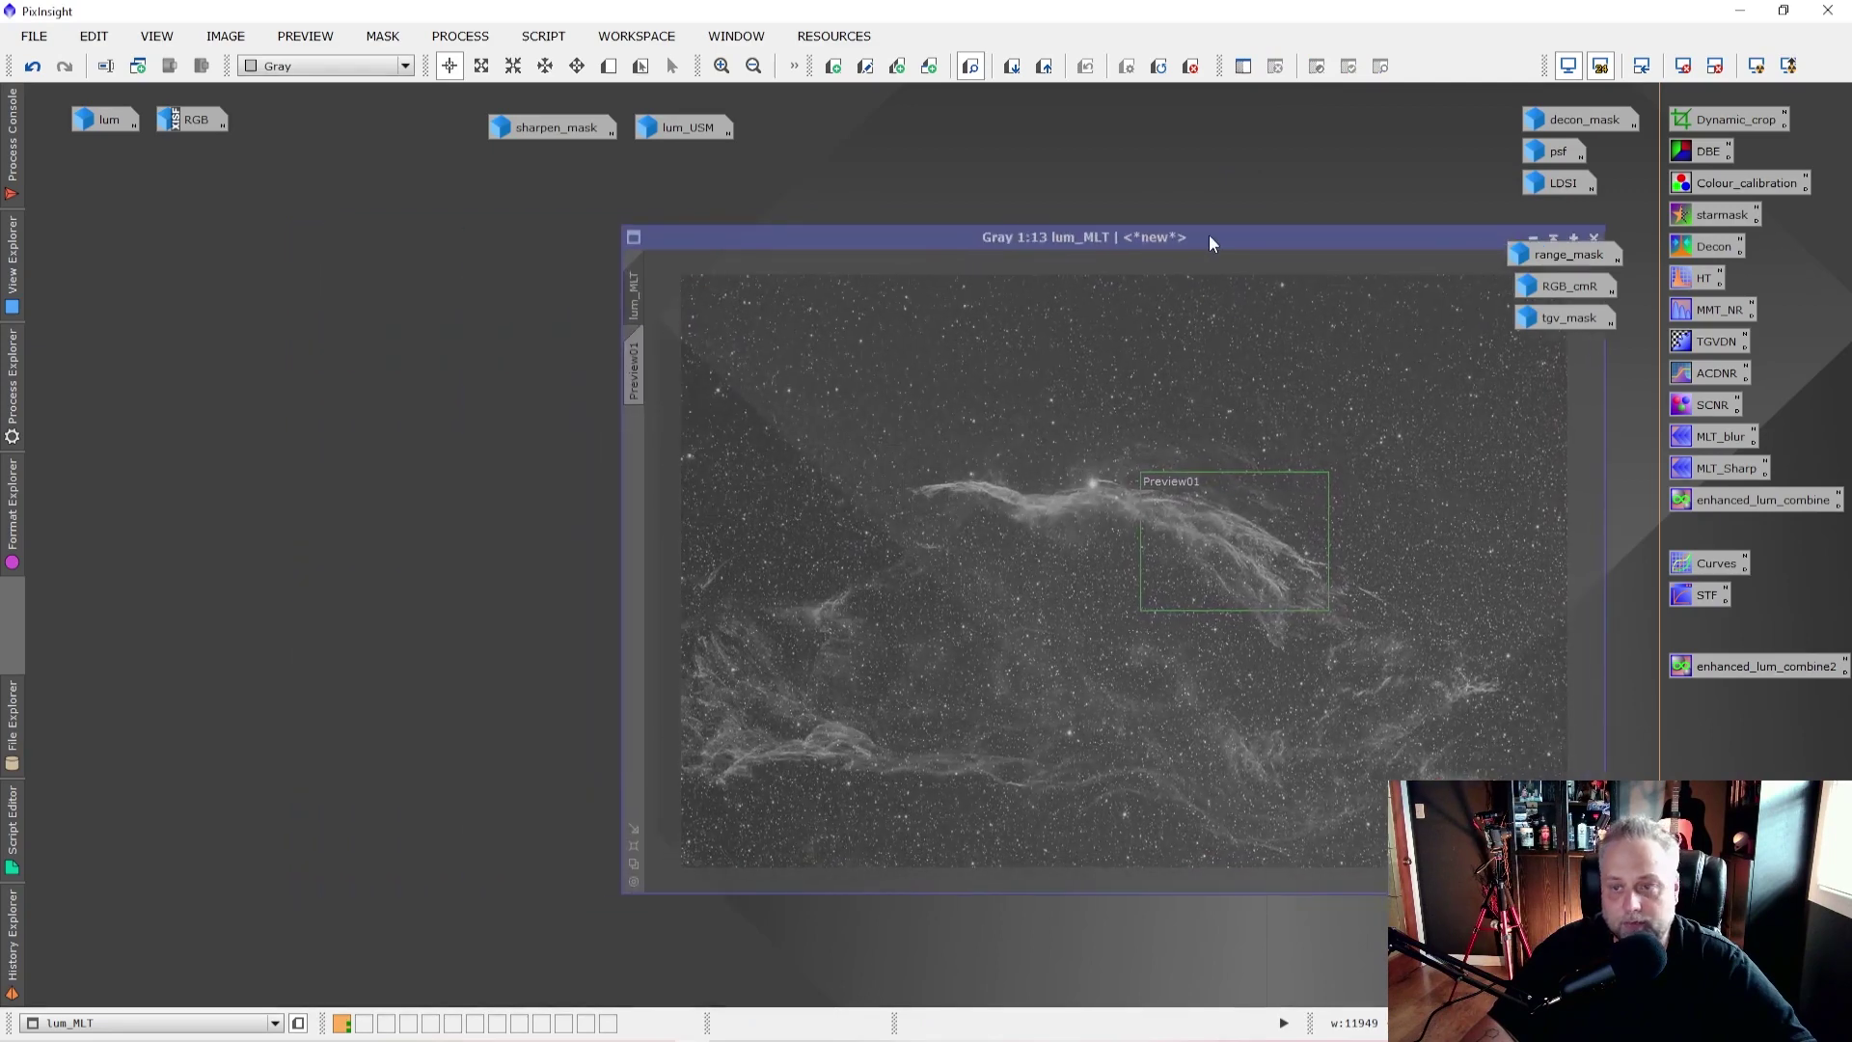
double_click(675, 129)
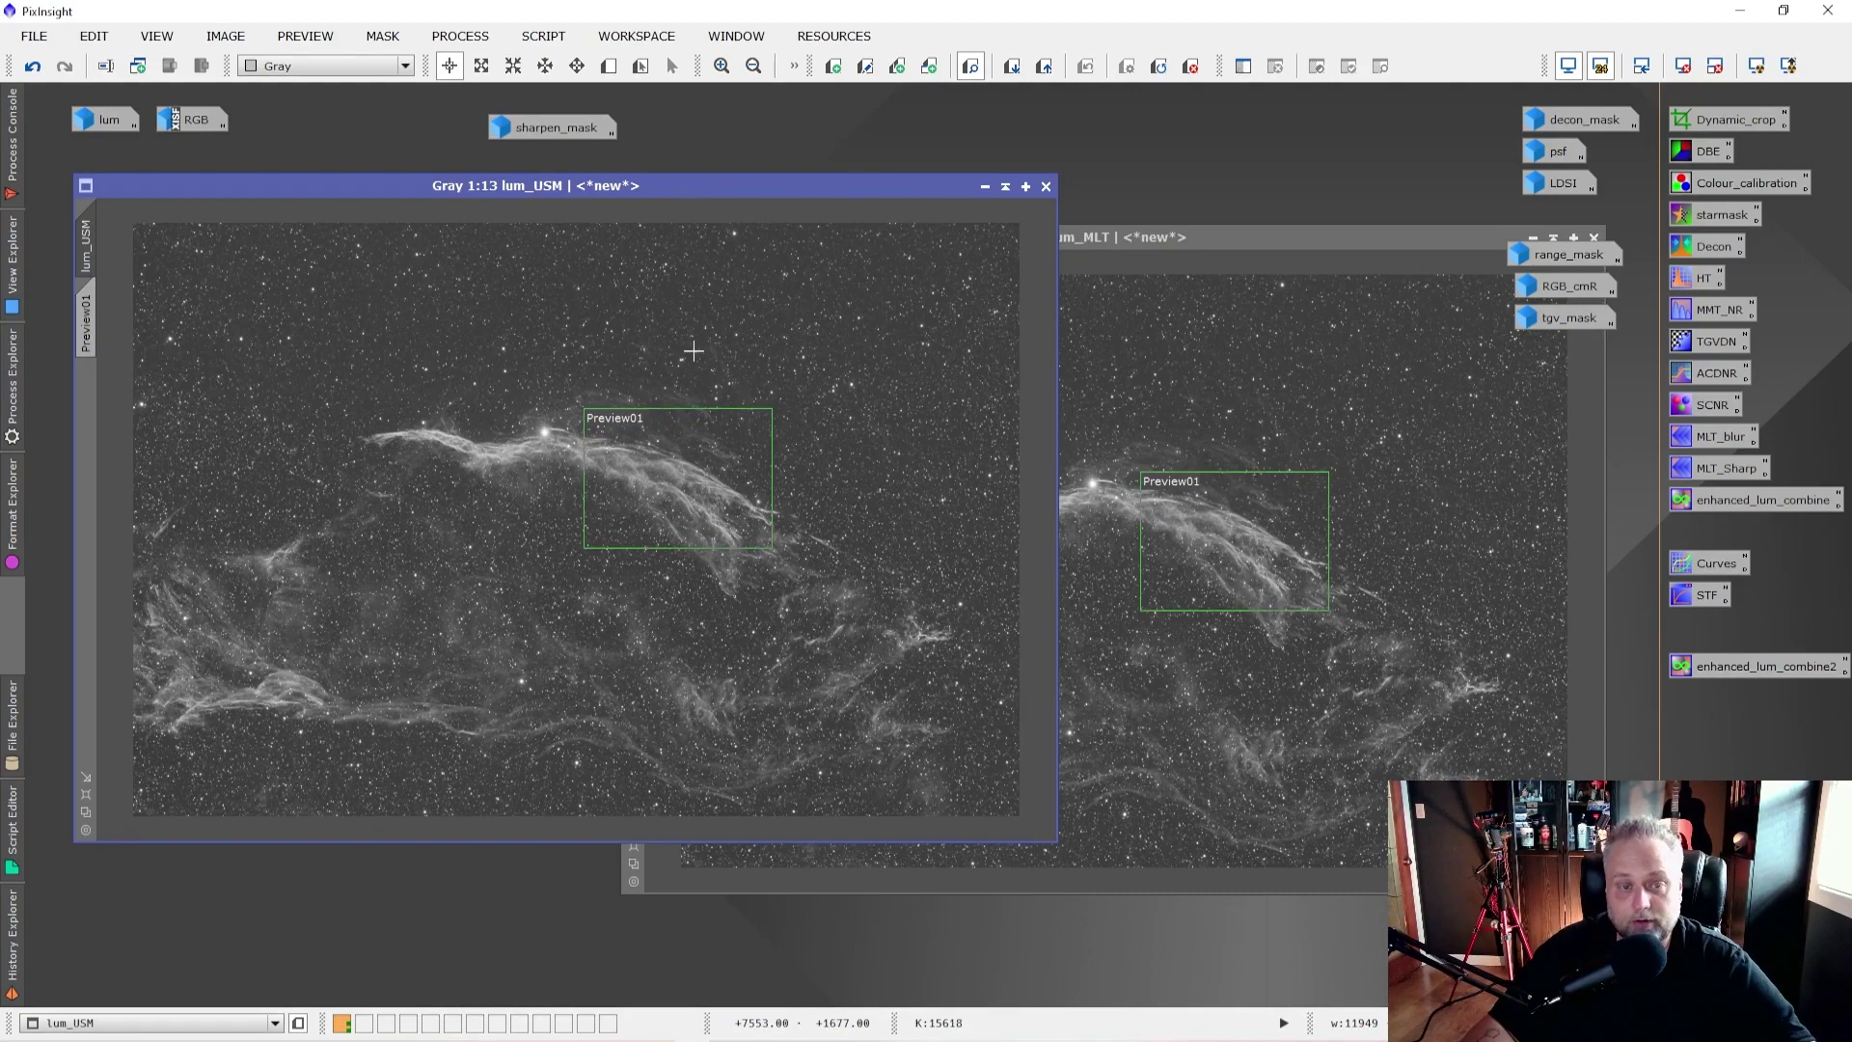
double_click(97, 119)
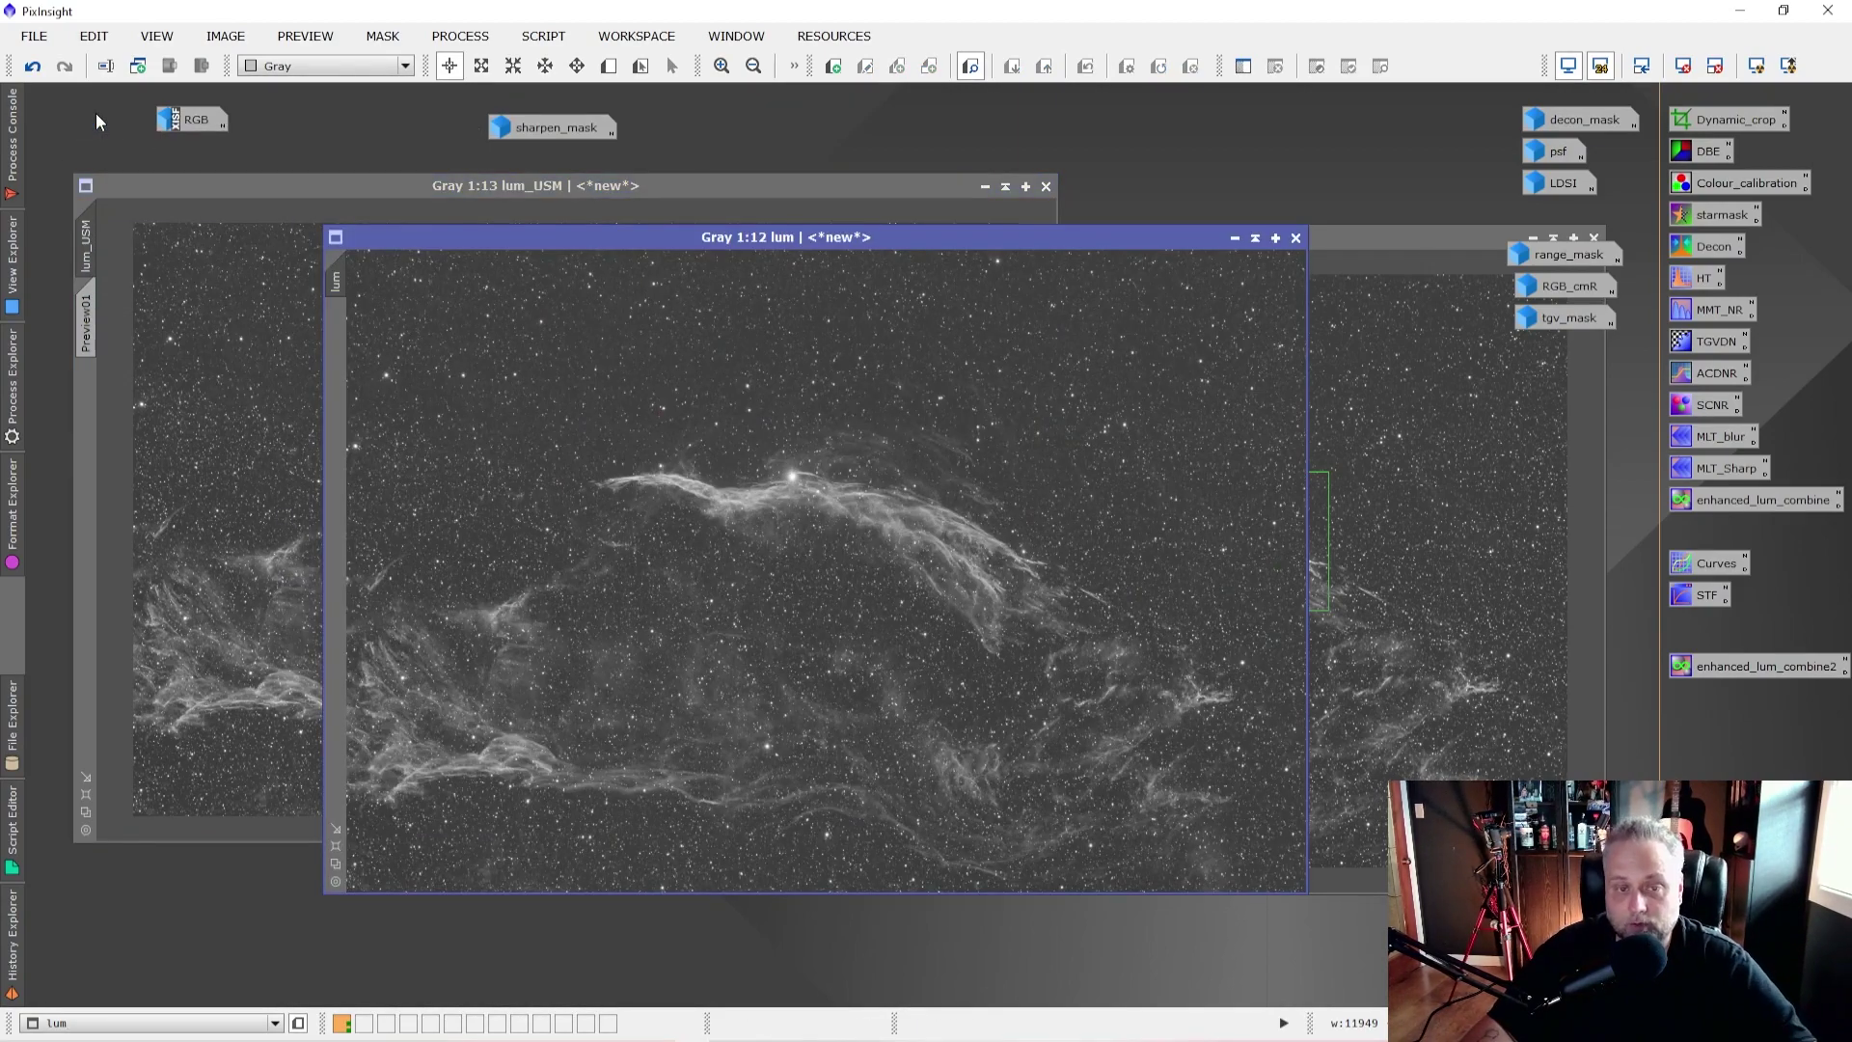
Step: Iconize lum, lum_USM and lum_MLT, placing the lum_MLT icon beside lum_USM
click(1234, 239)
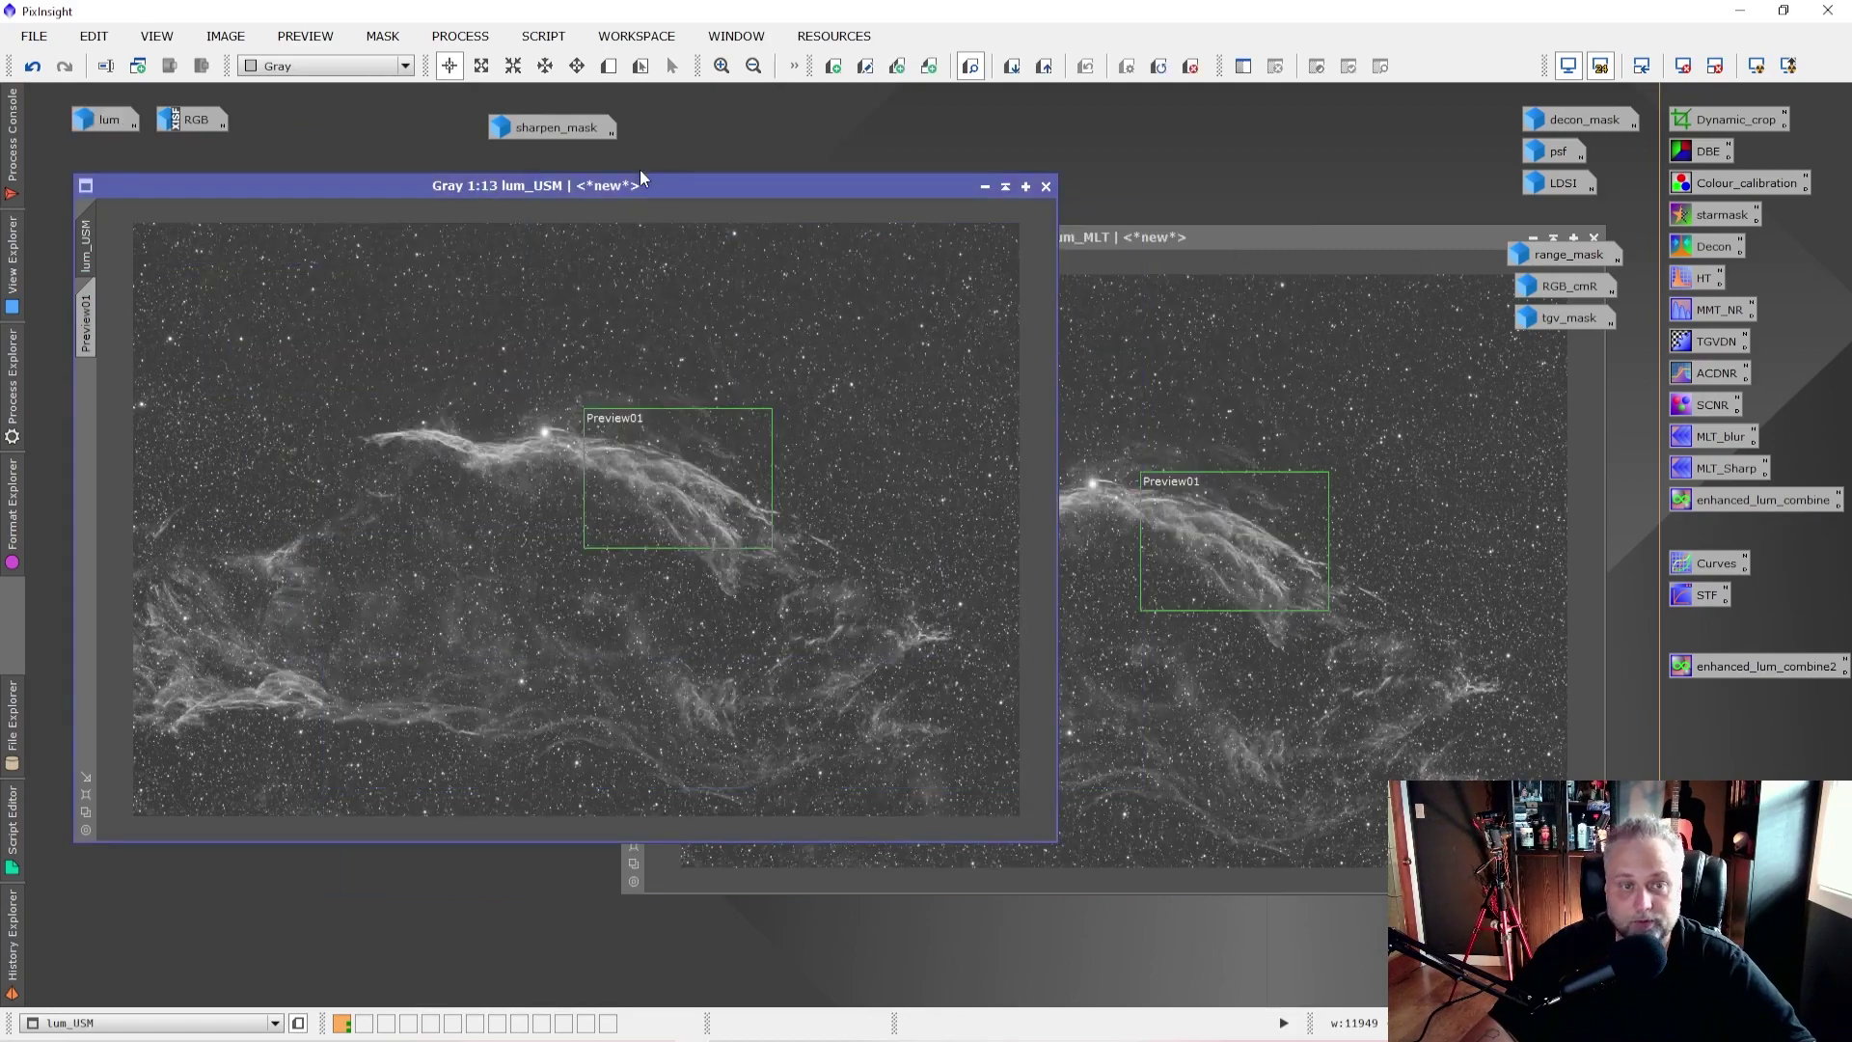
click(984, 190)
drag(1380, 235, 1244, 217)
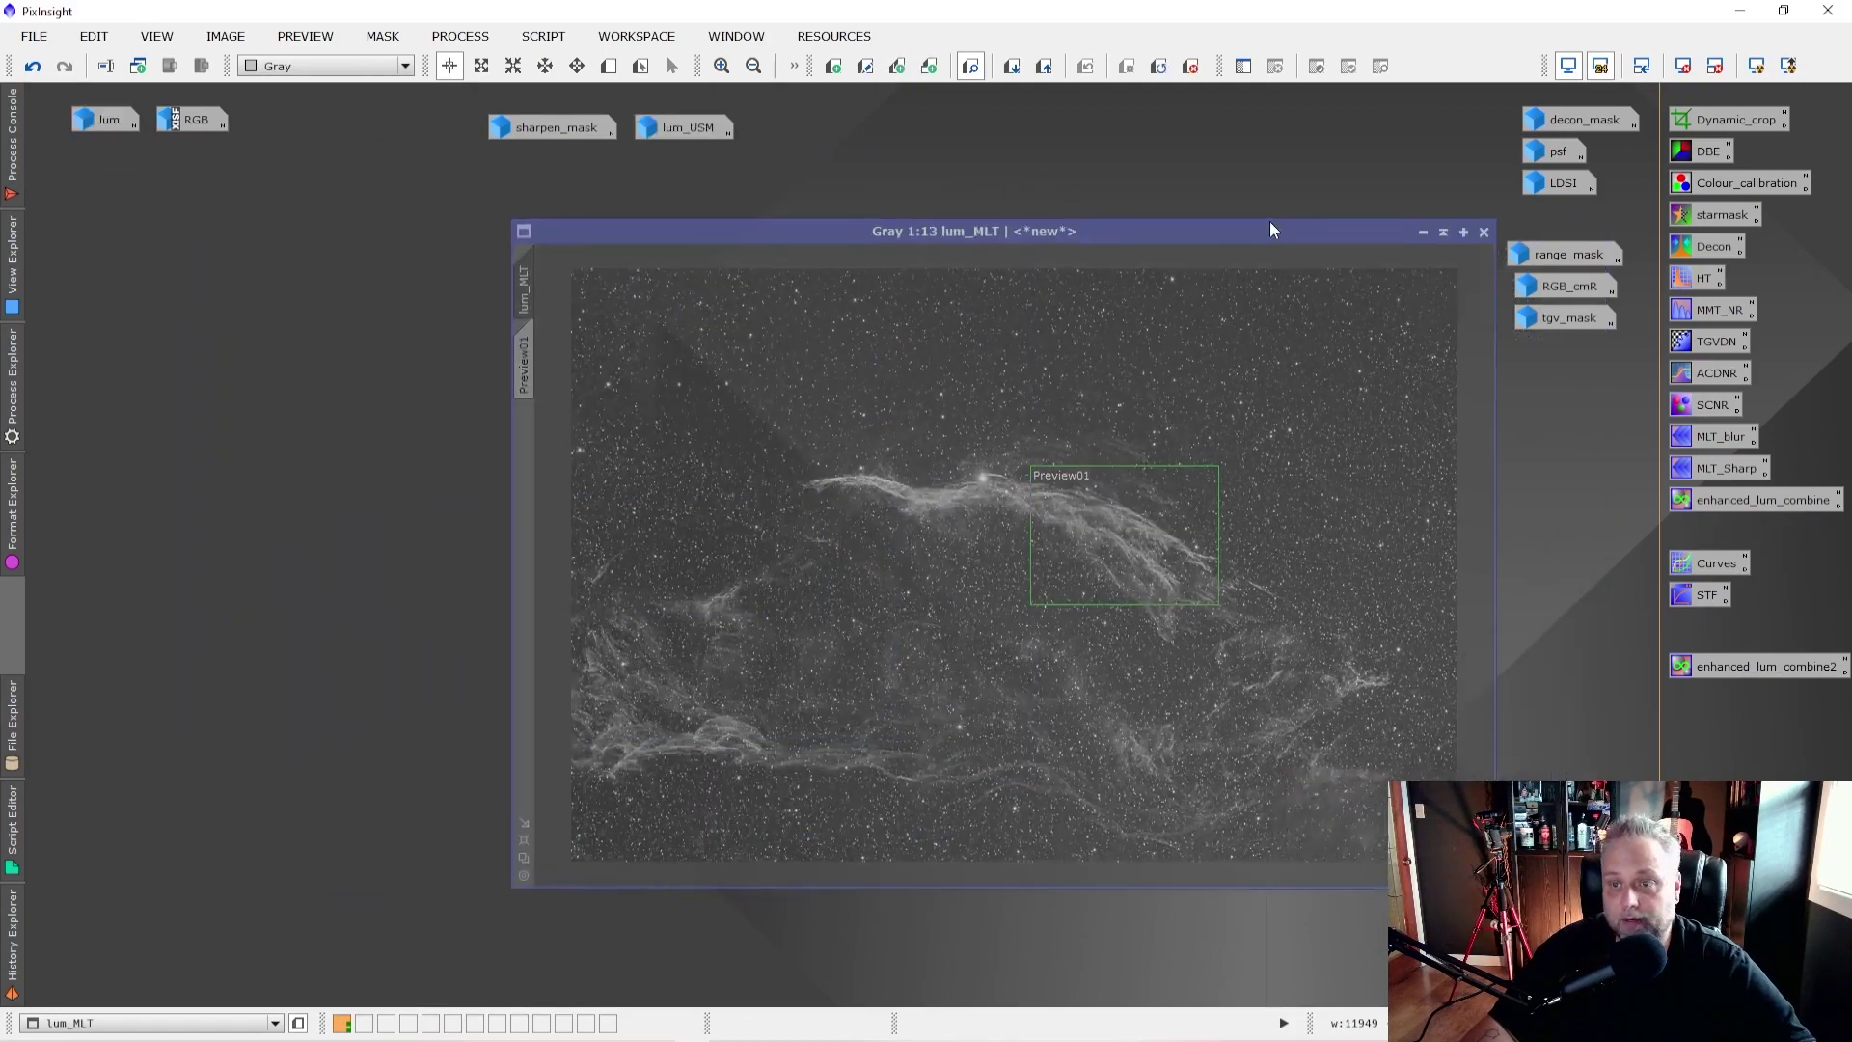
click(1239, 281)
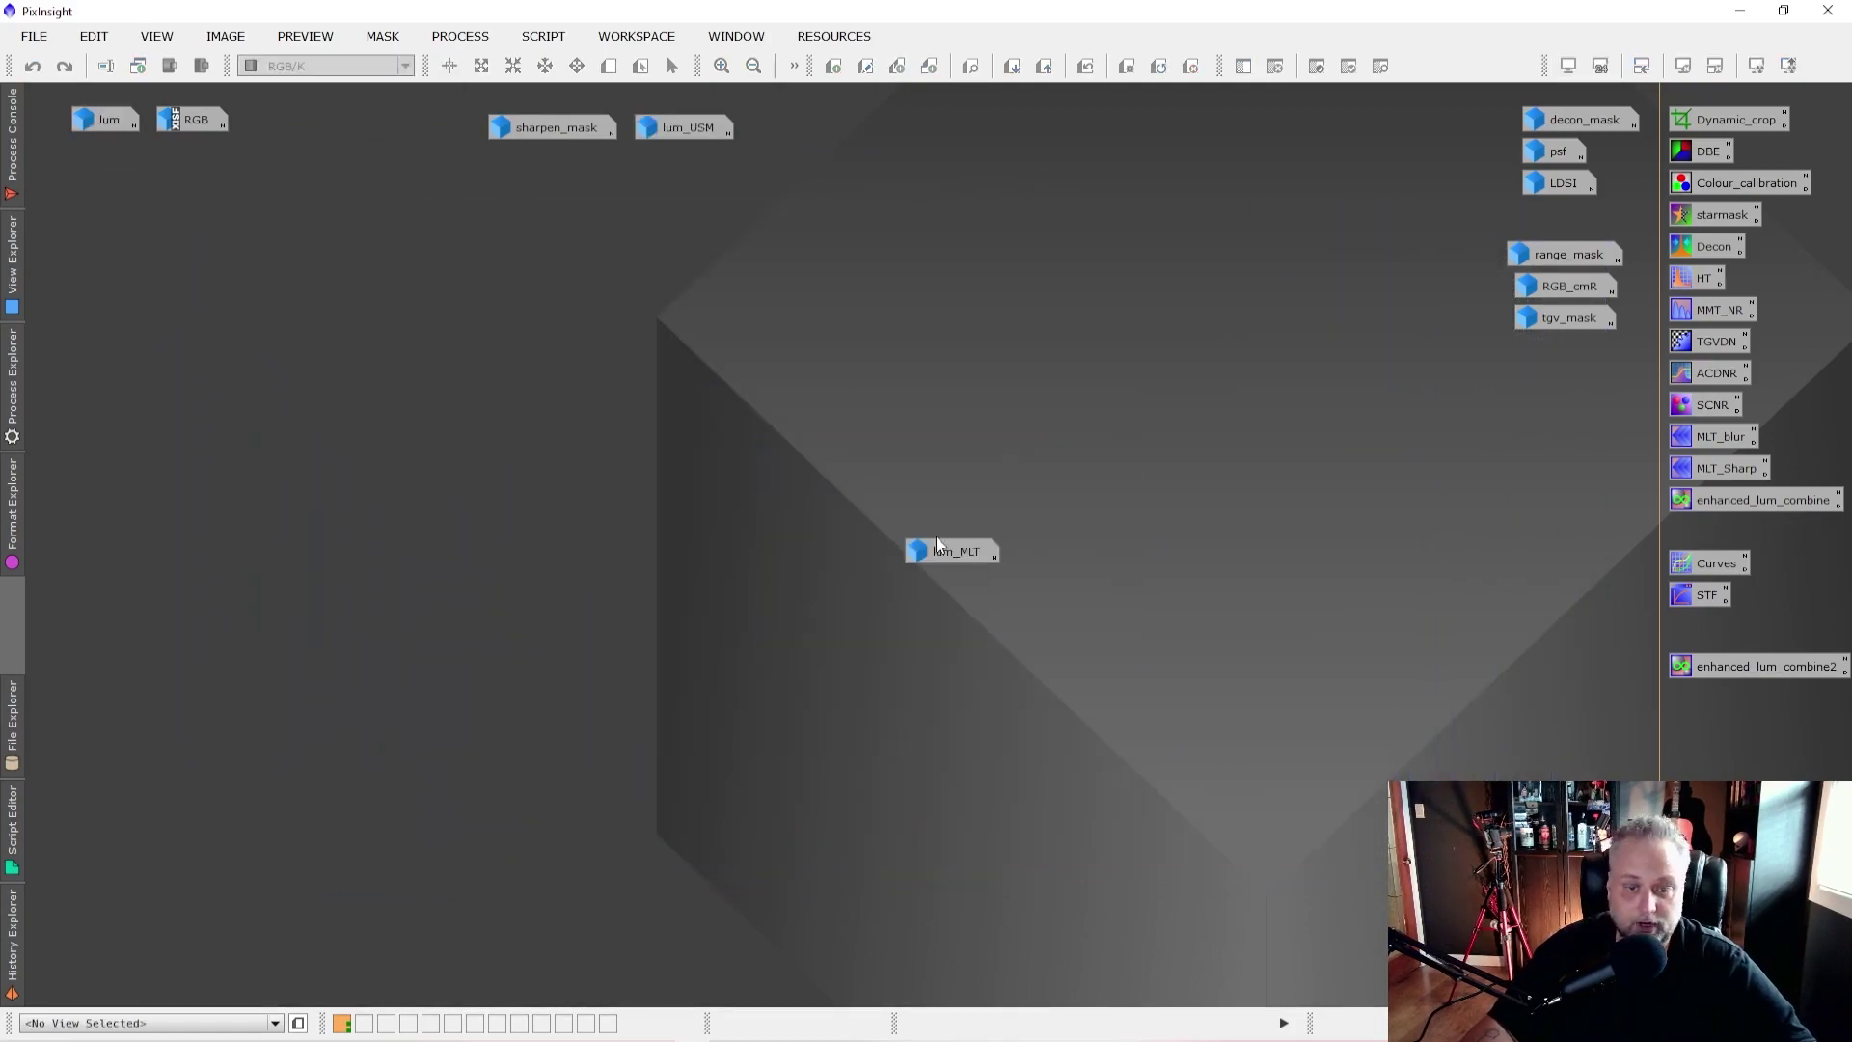
drag(939, 542, 781, 128)
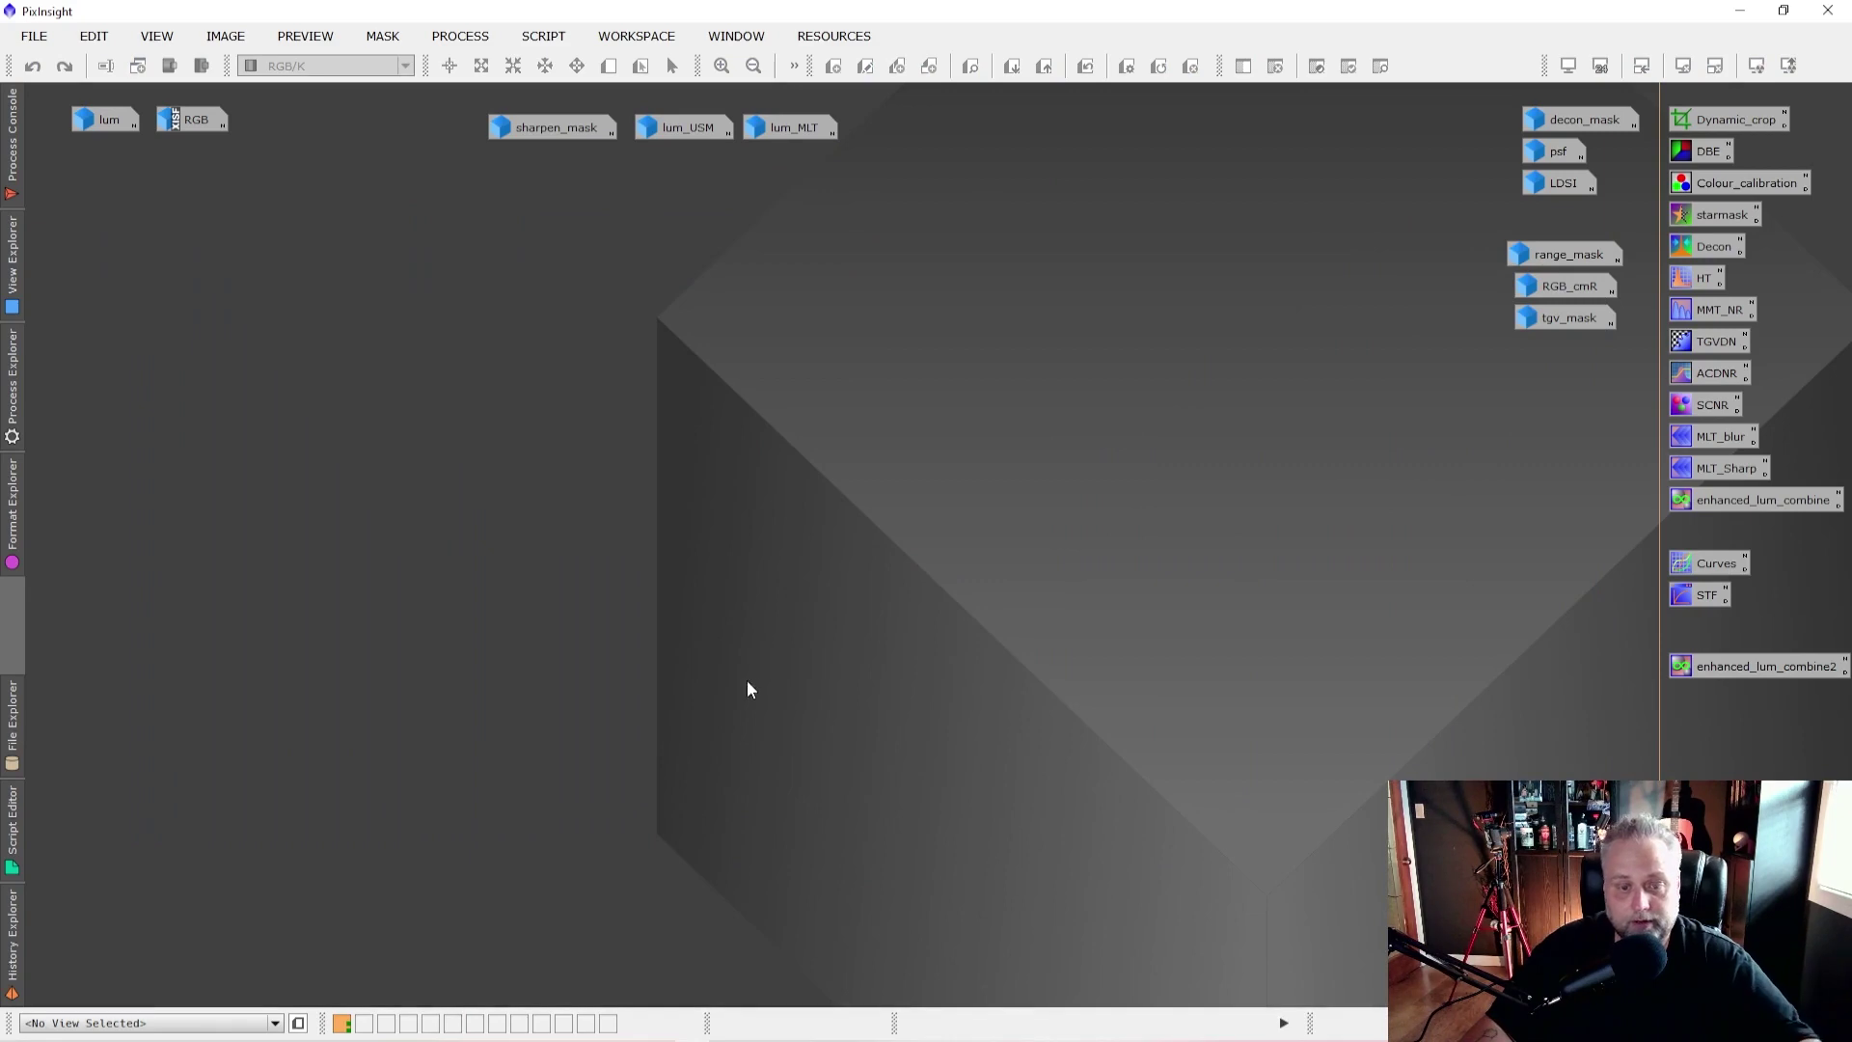
Step: Open the enhanced_lum_combine2 PixelMath blend and review ((.35*lum_USM)+(.35*lum_MLT)+(.3*lum))
double_click(1705, 673)
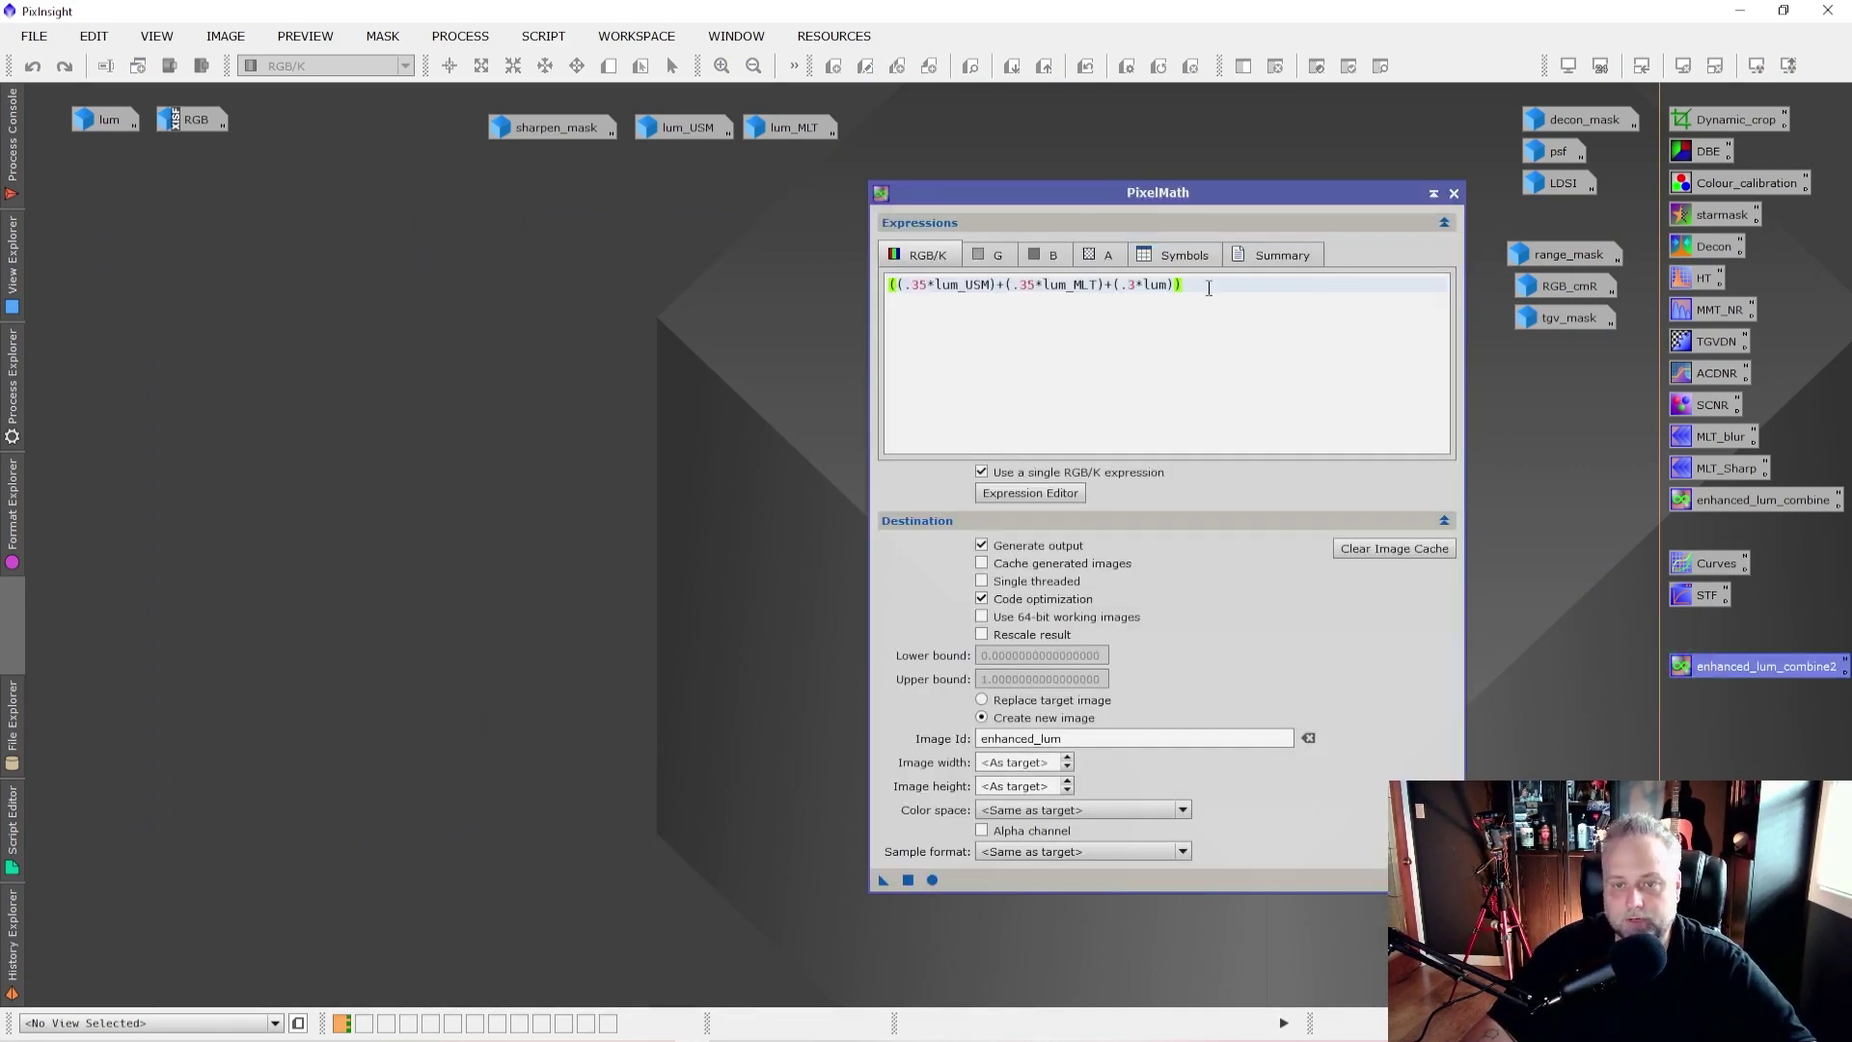
drag(1209, 287, 889, 286)
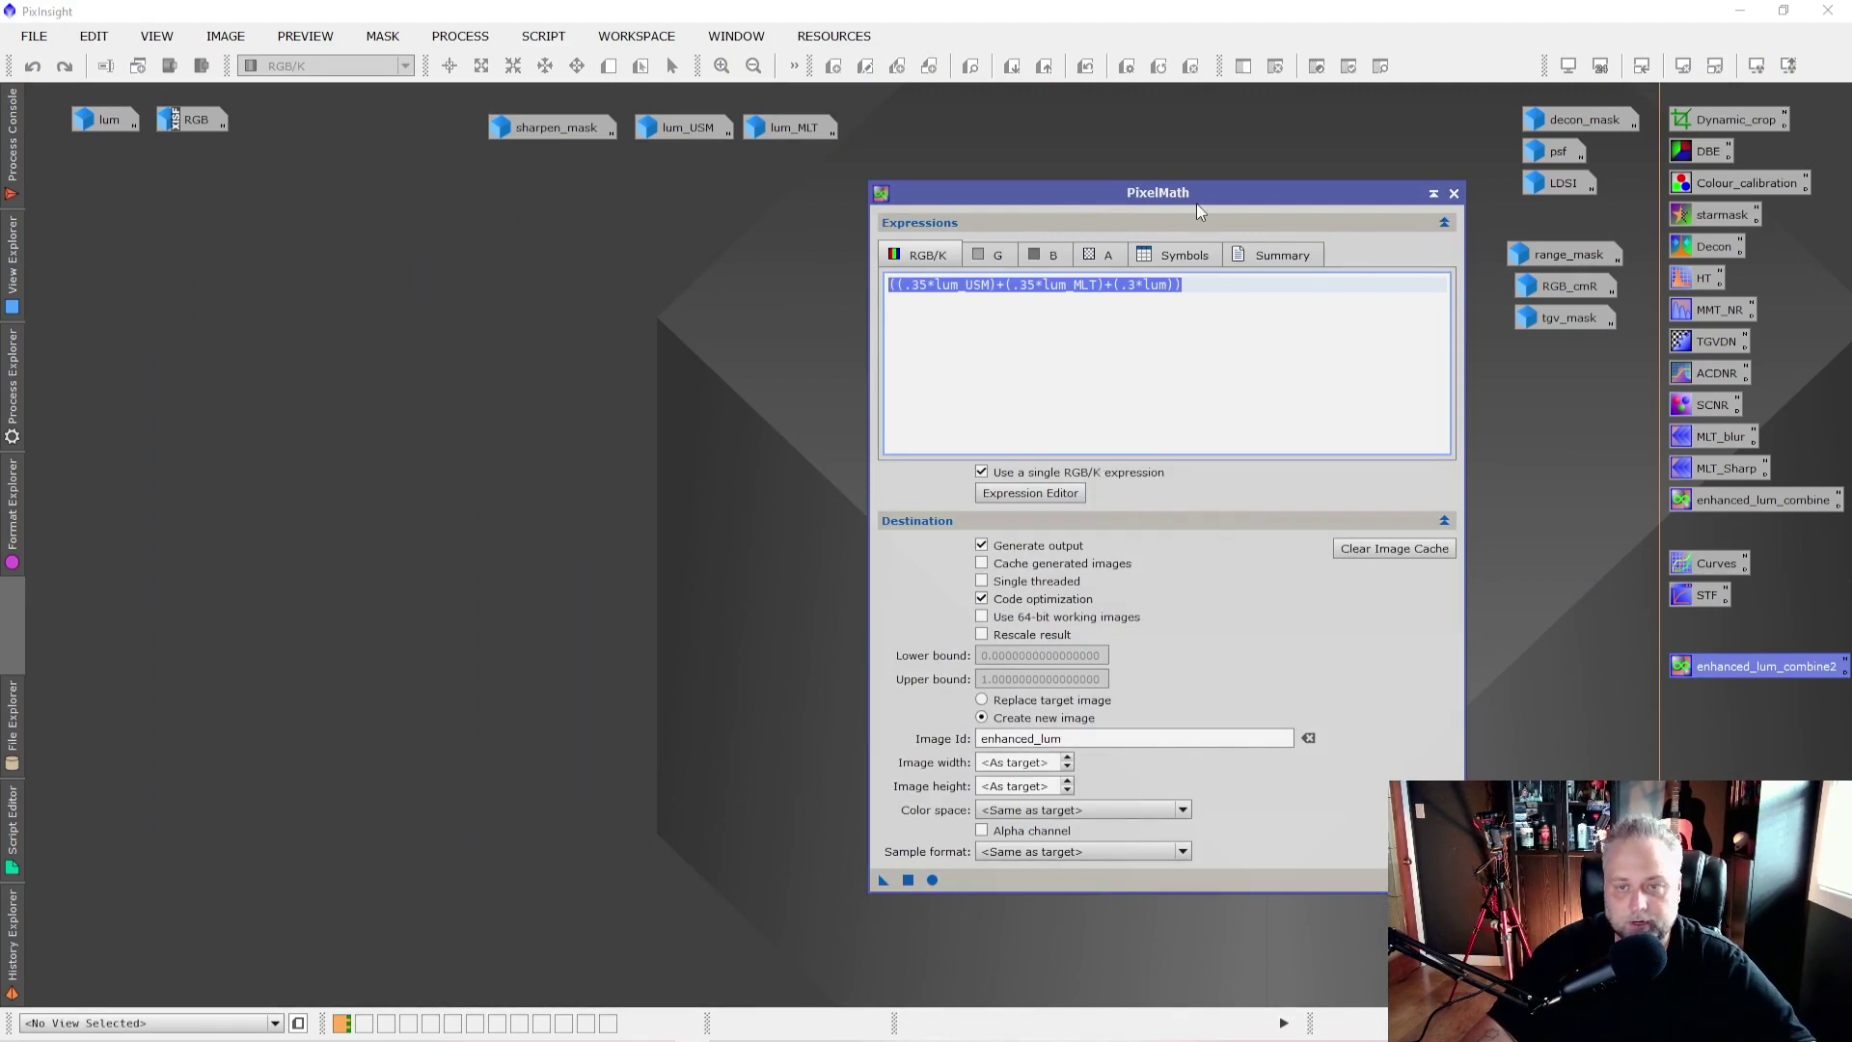
drag(1196, 205, 1139, 197)
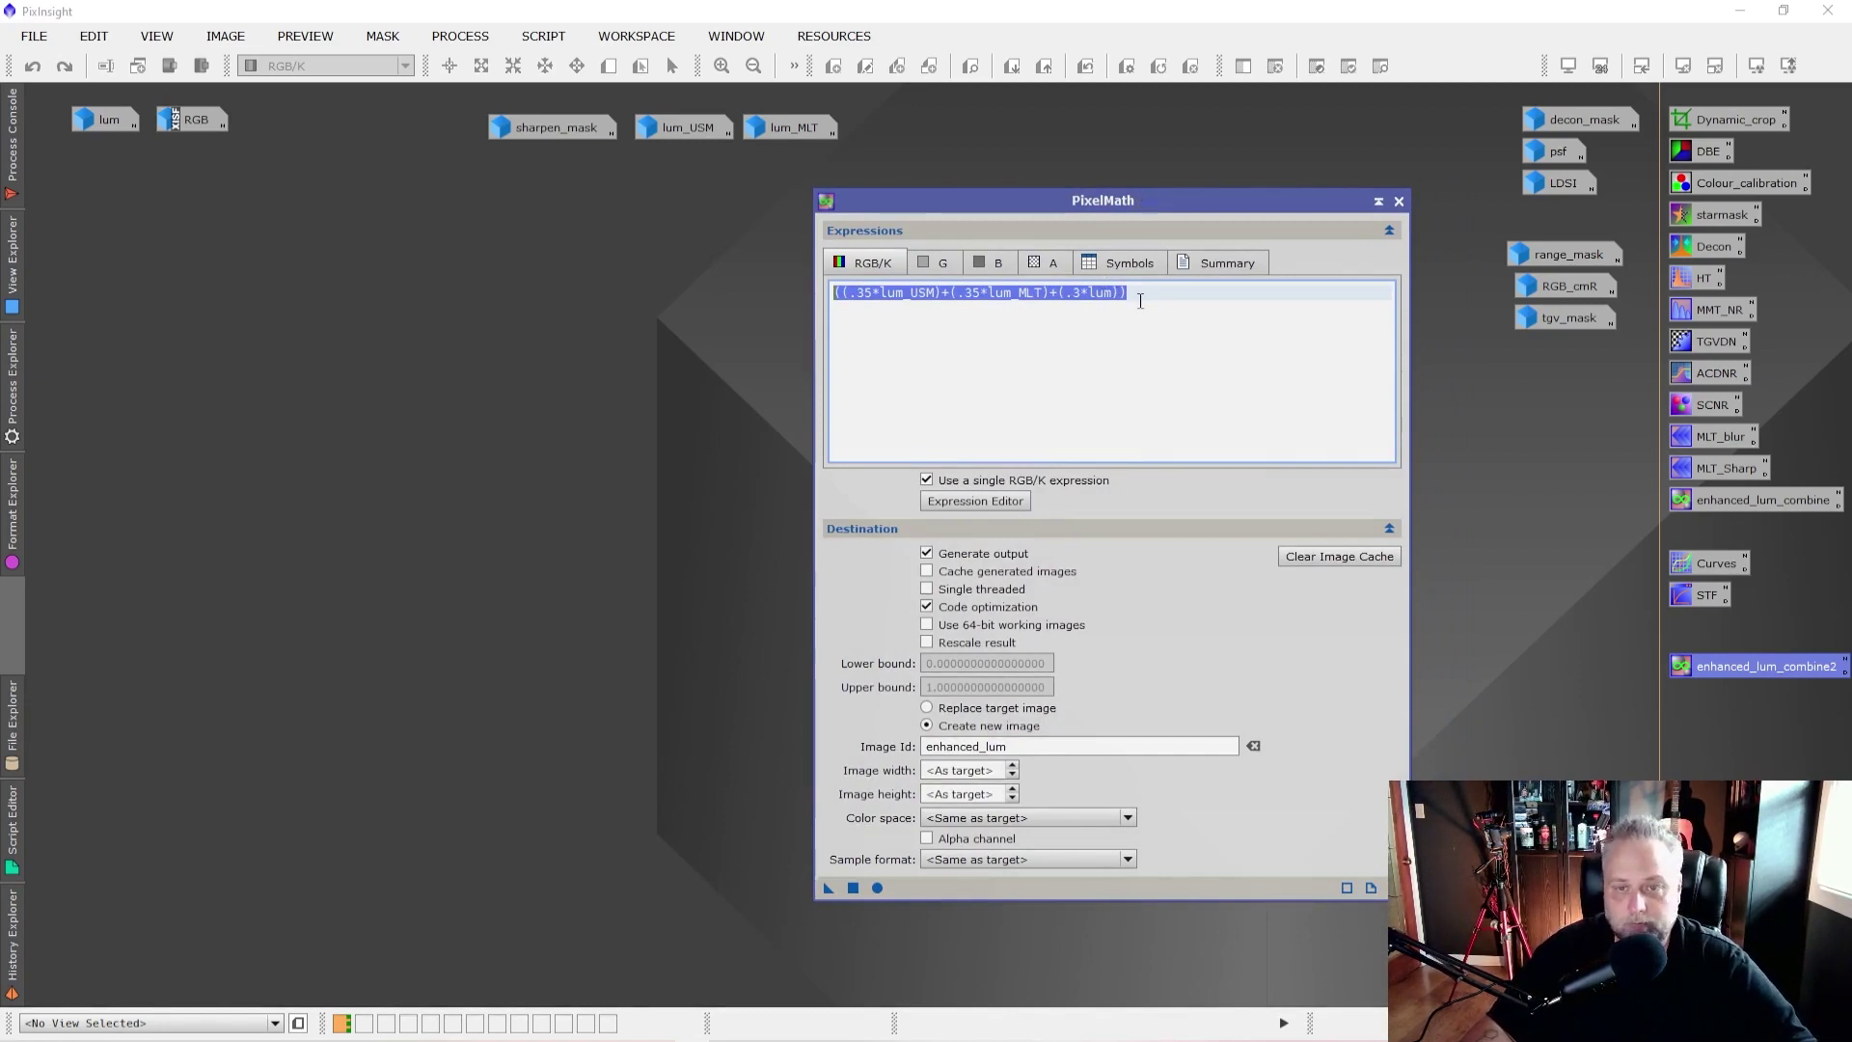
click(1060, 333)
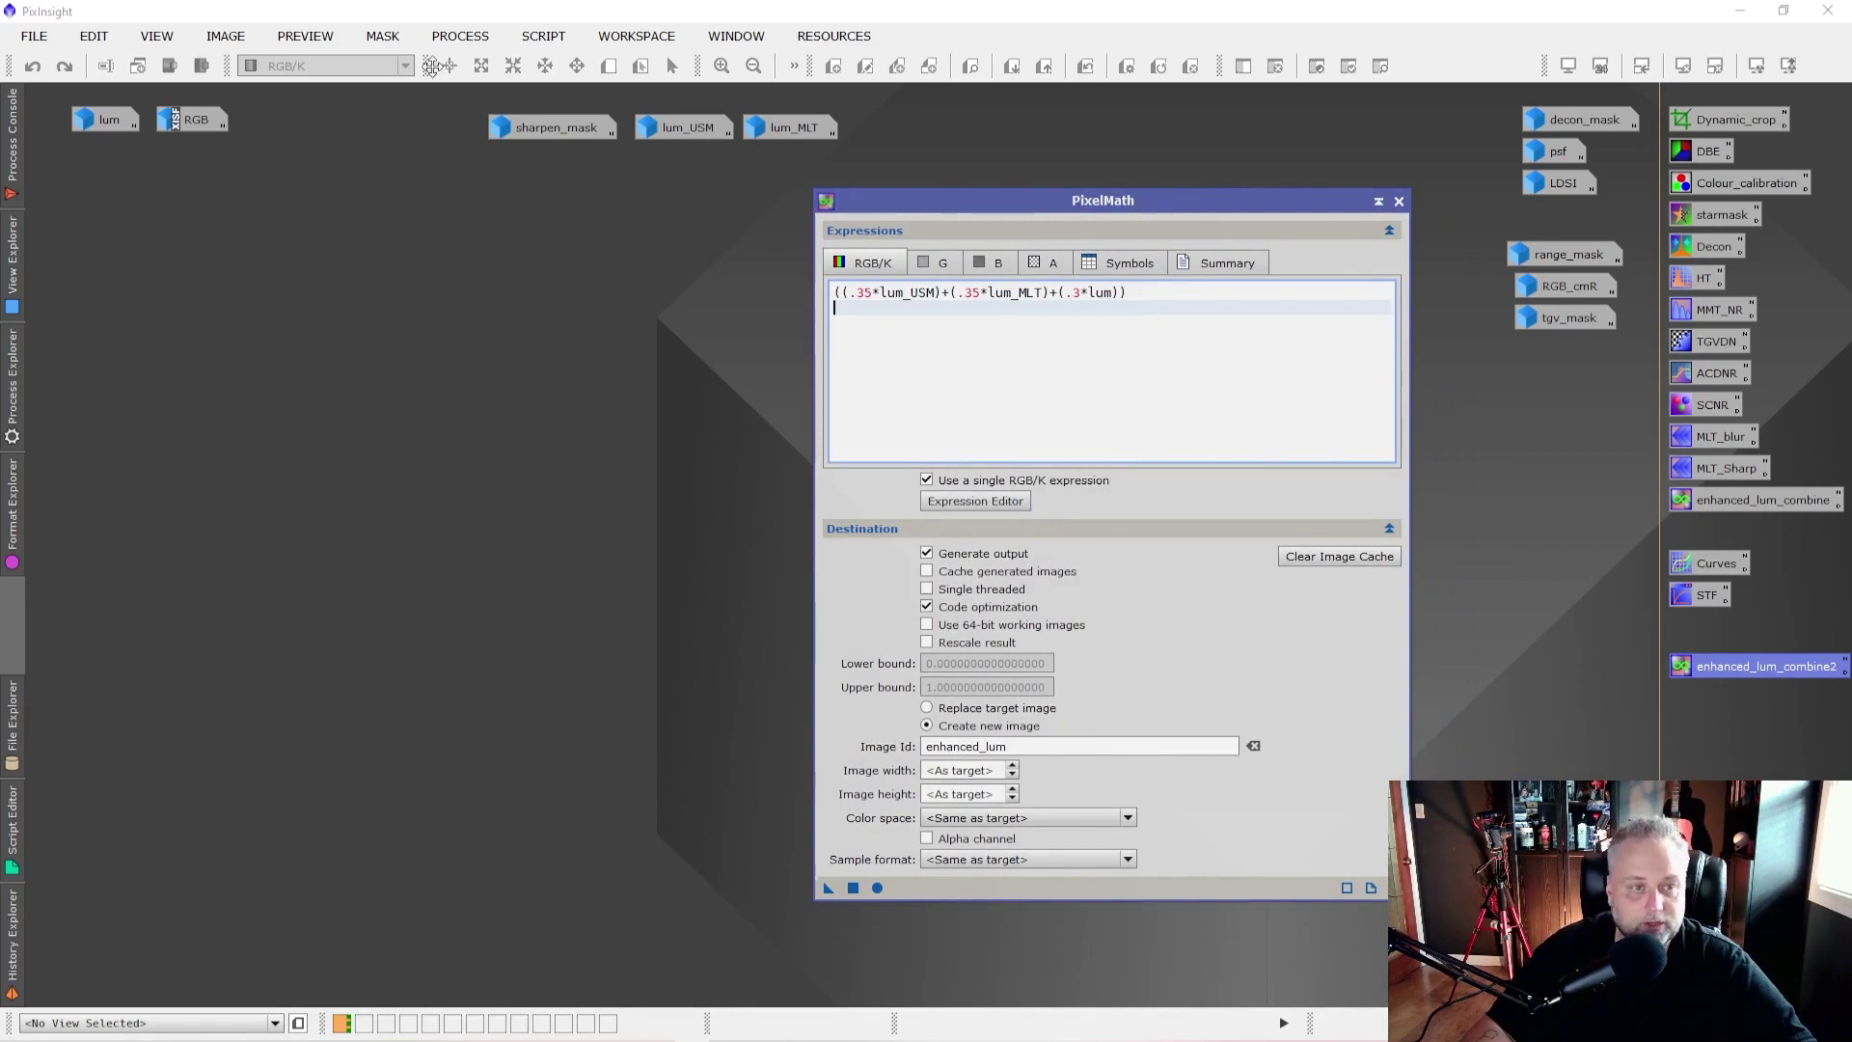
click(457, 37)
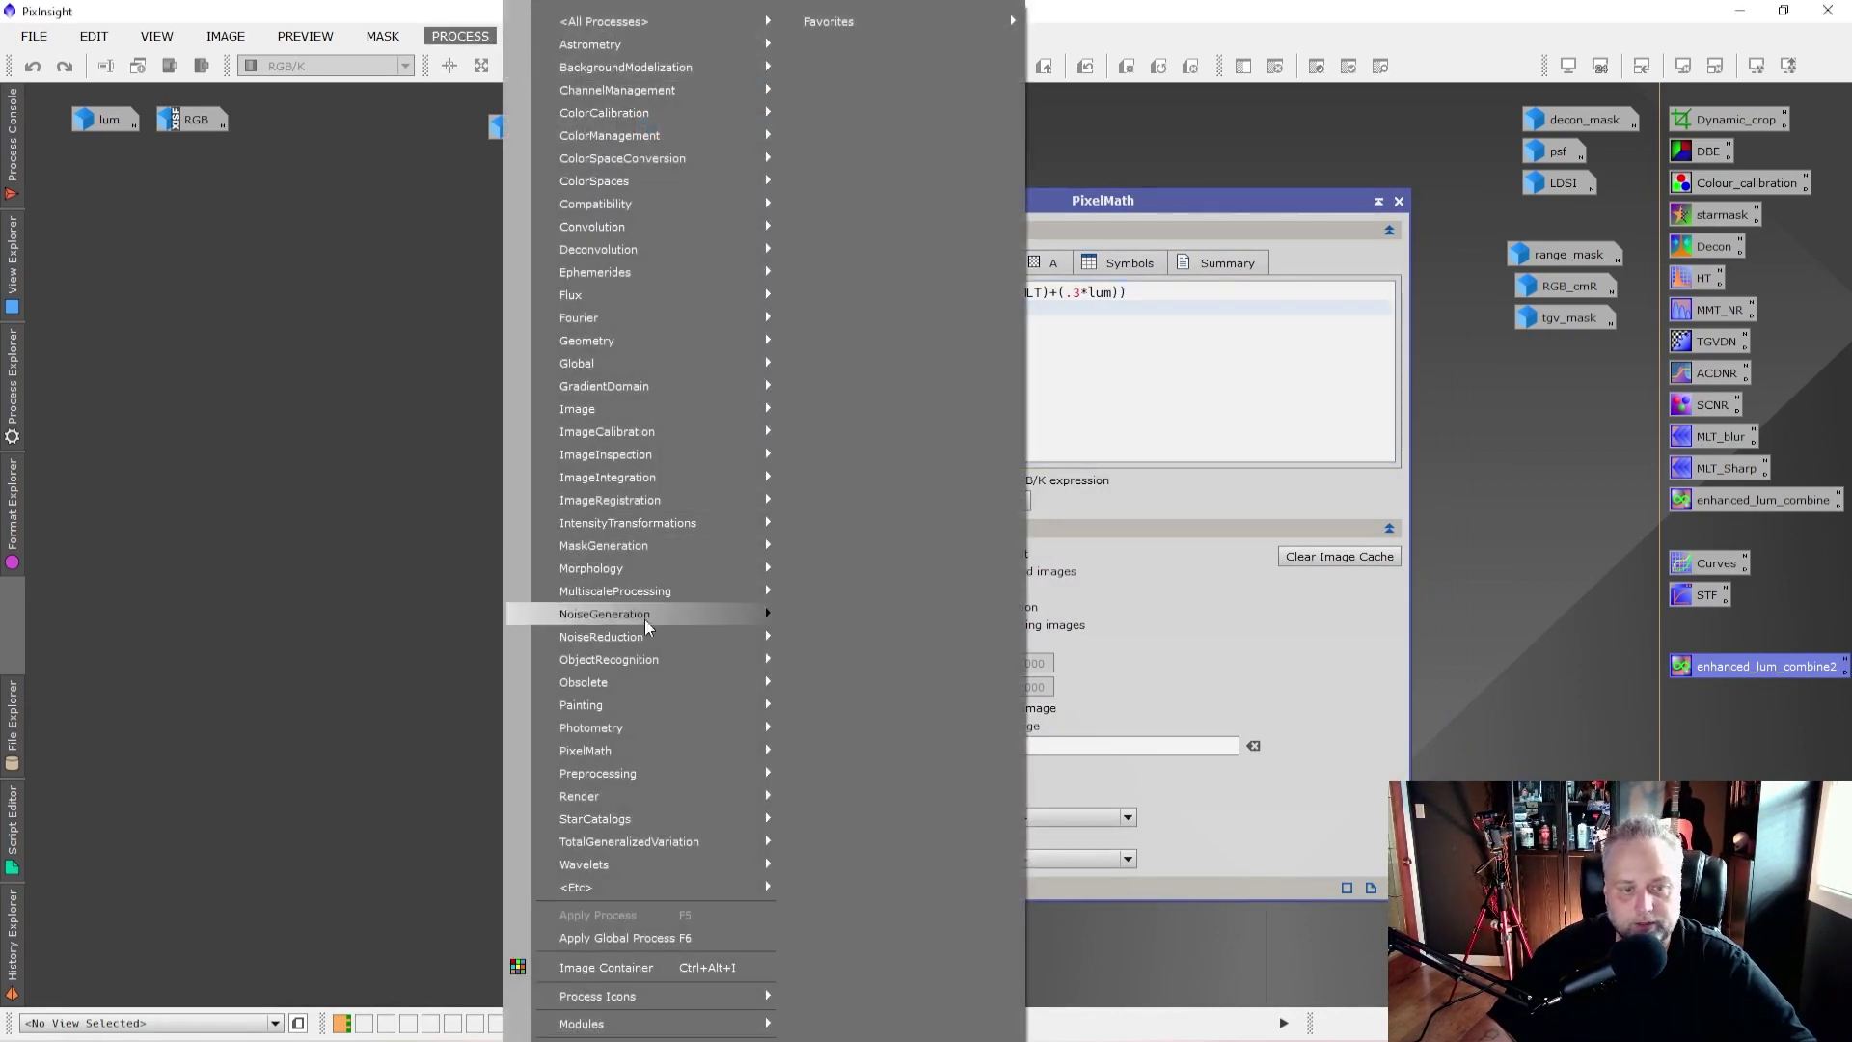
mouse_move(652, 762)
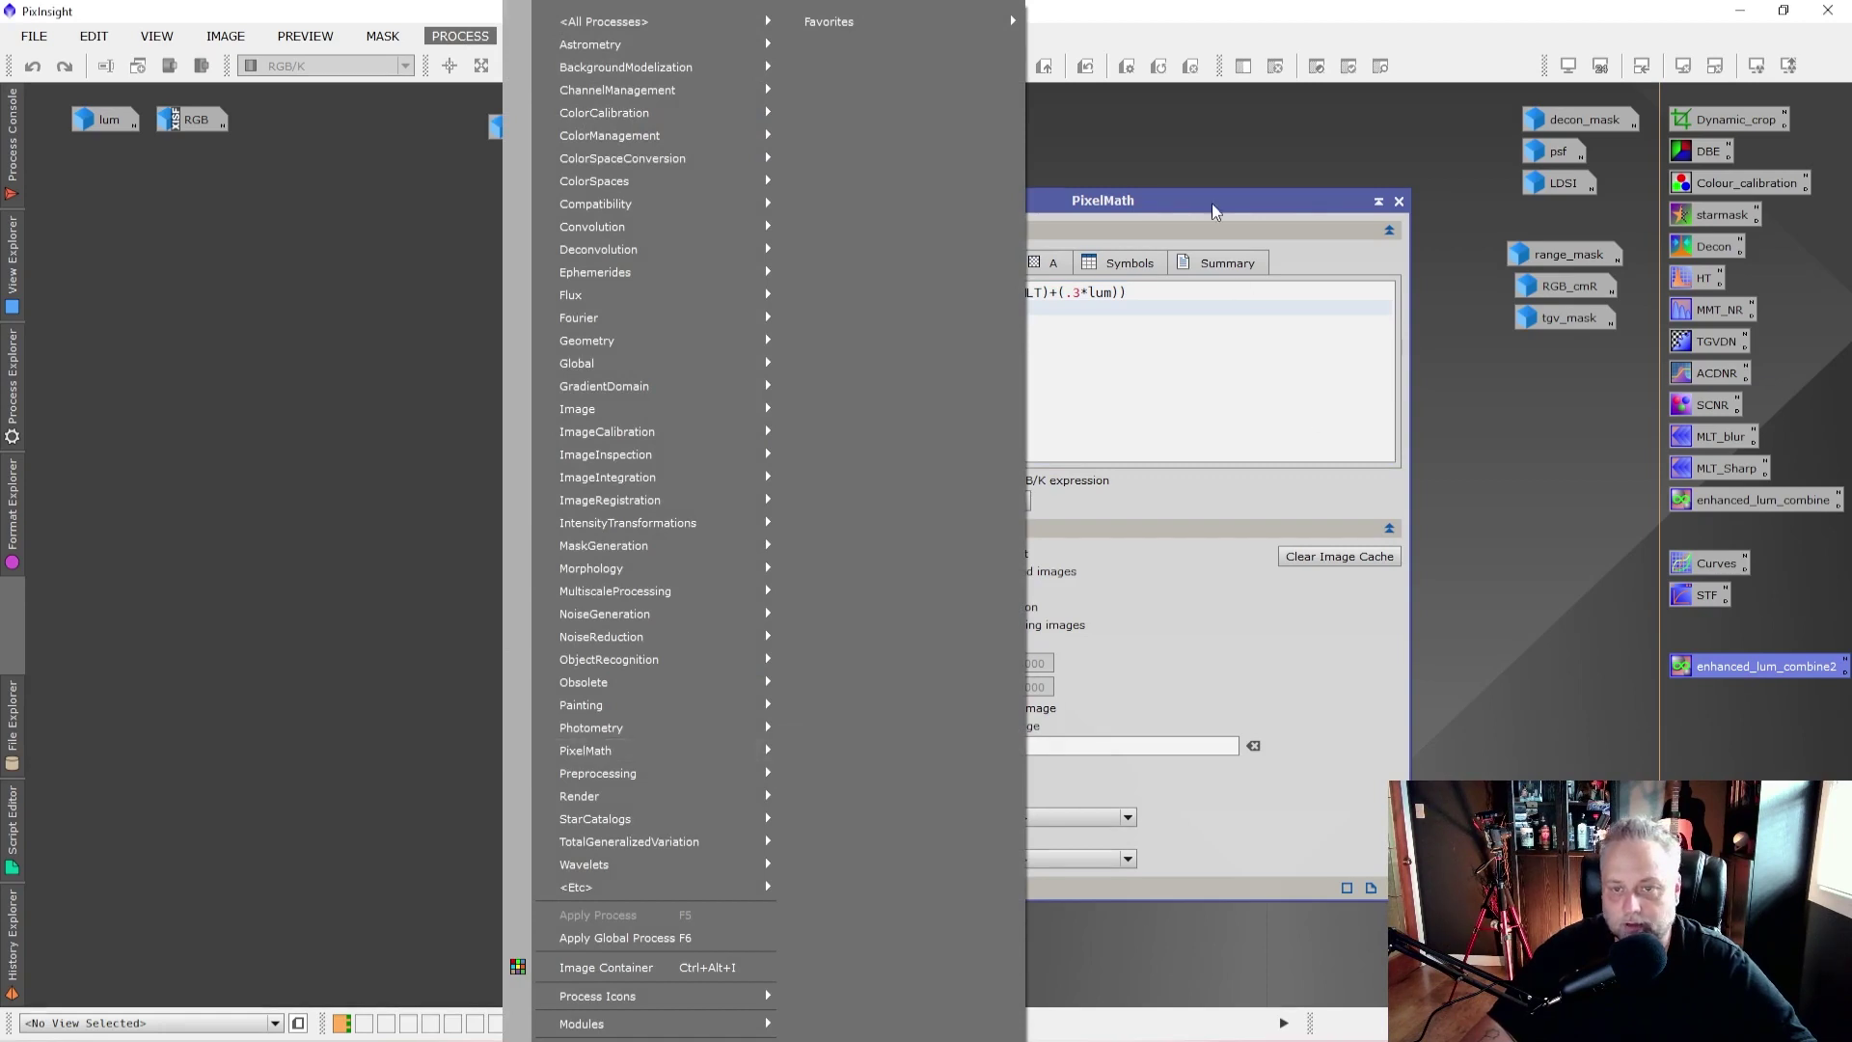
click(835, 752)
drag(1187, 200, 964, 199)
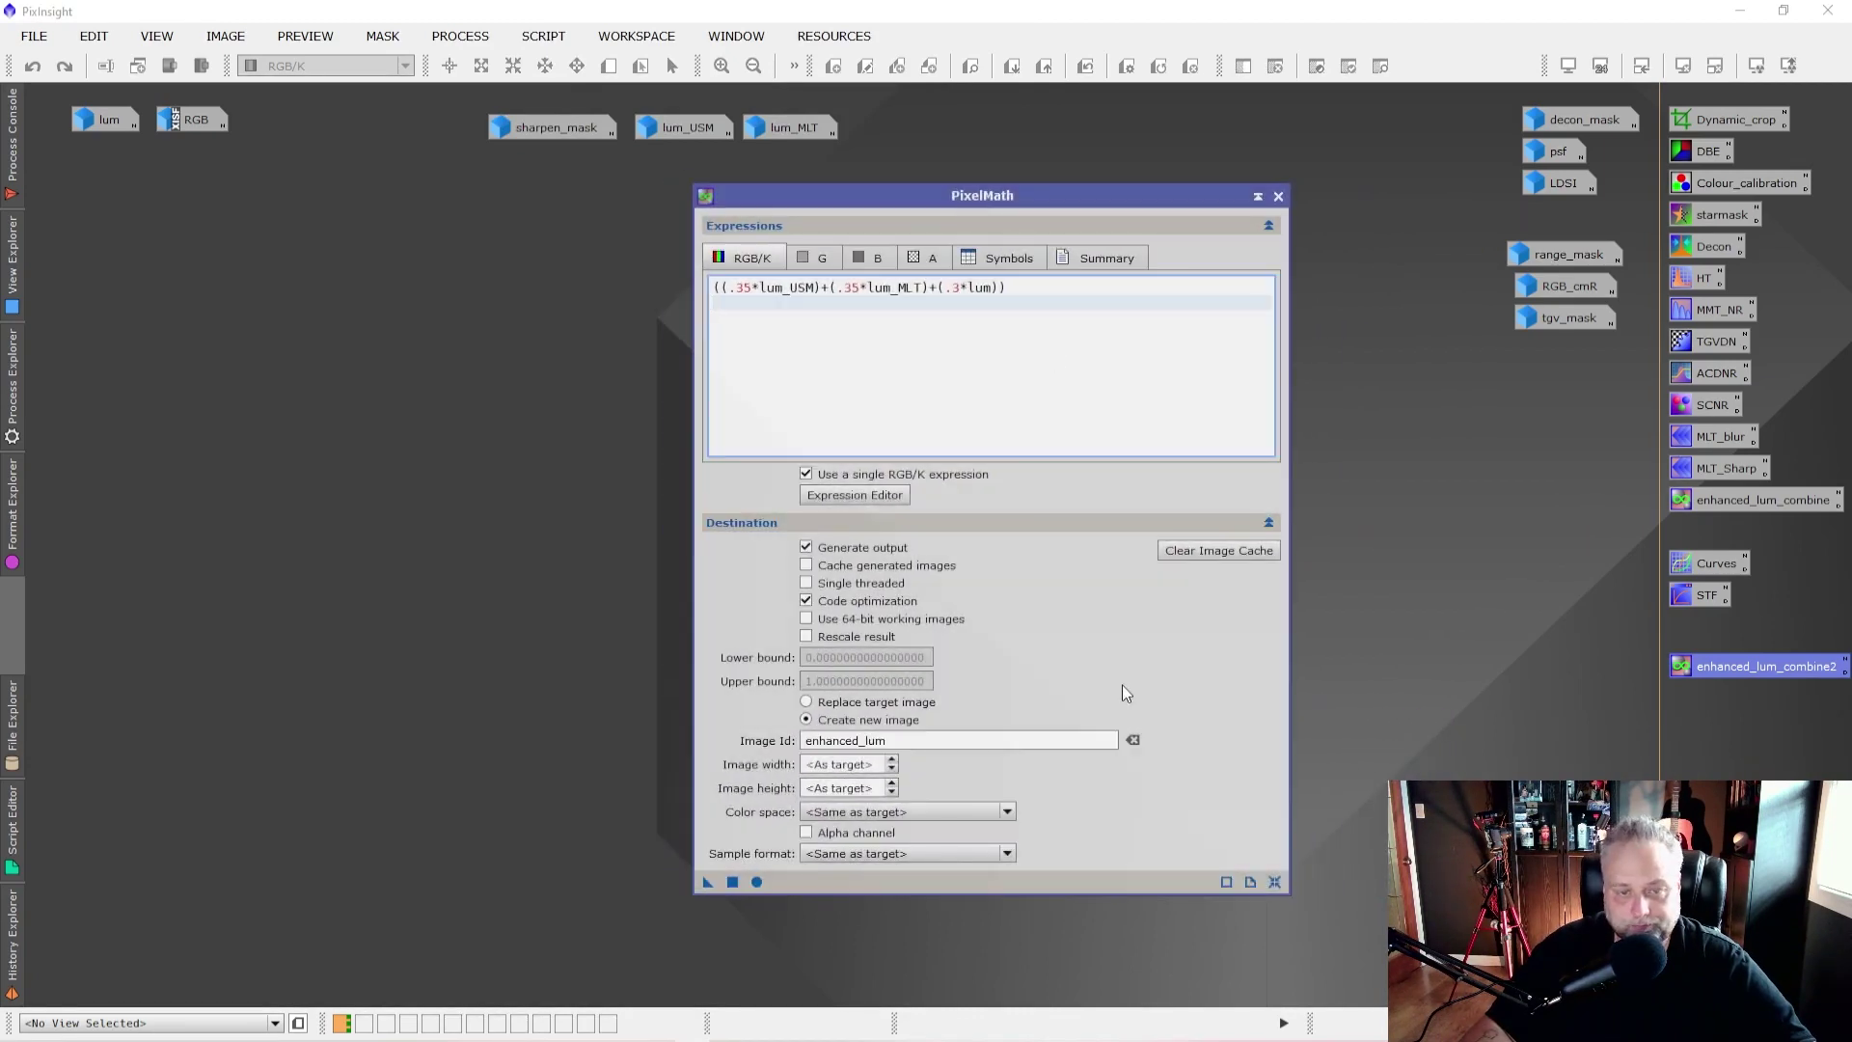
key(ctrl+a)
Step: Set the PixelMath output to a new Grayscale image with Image Id enhanced_lum
click(762, 346)
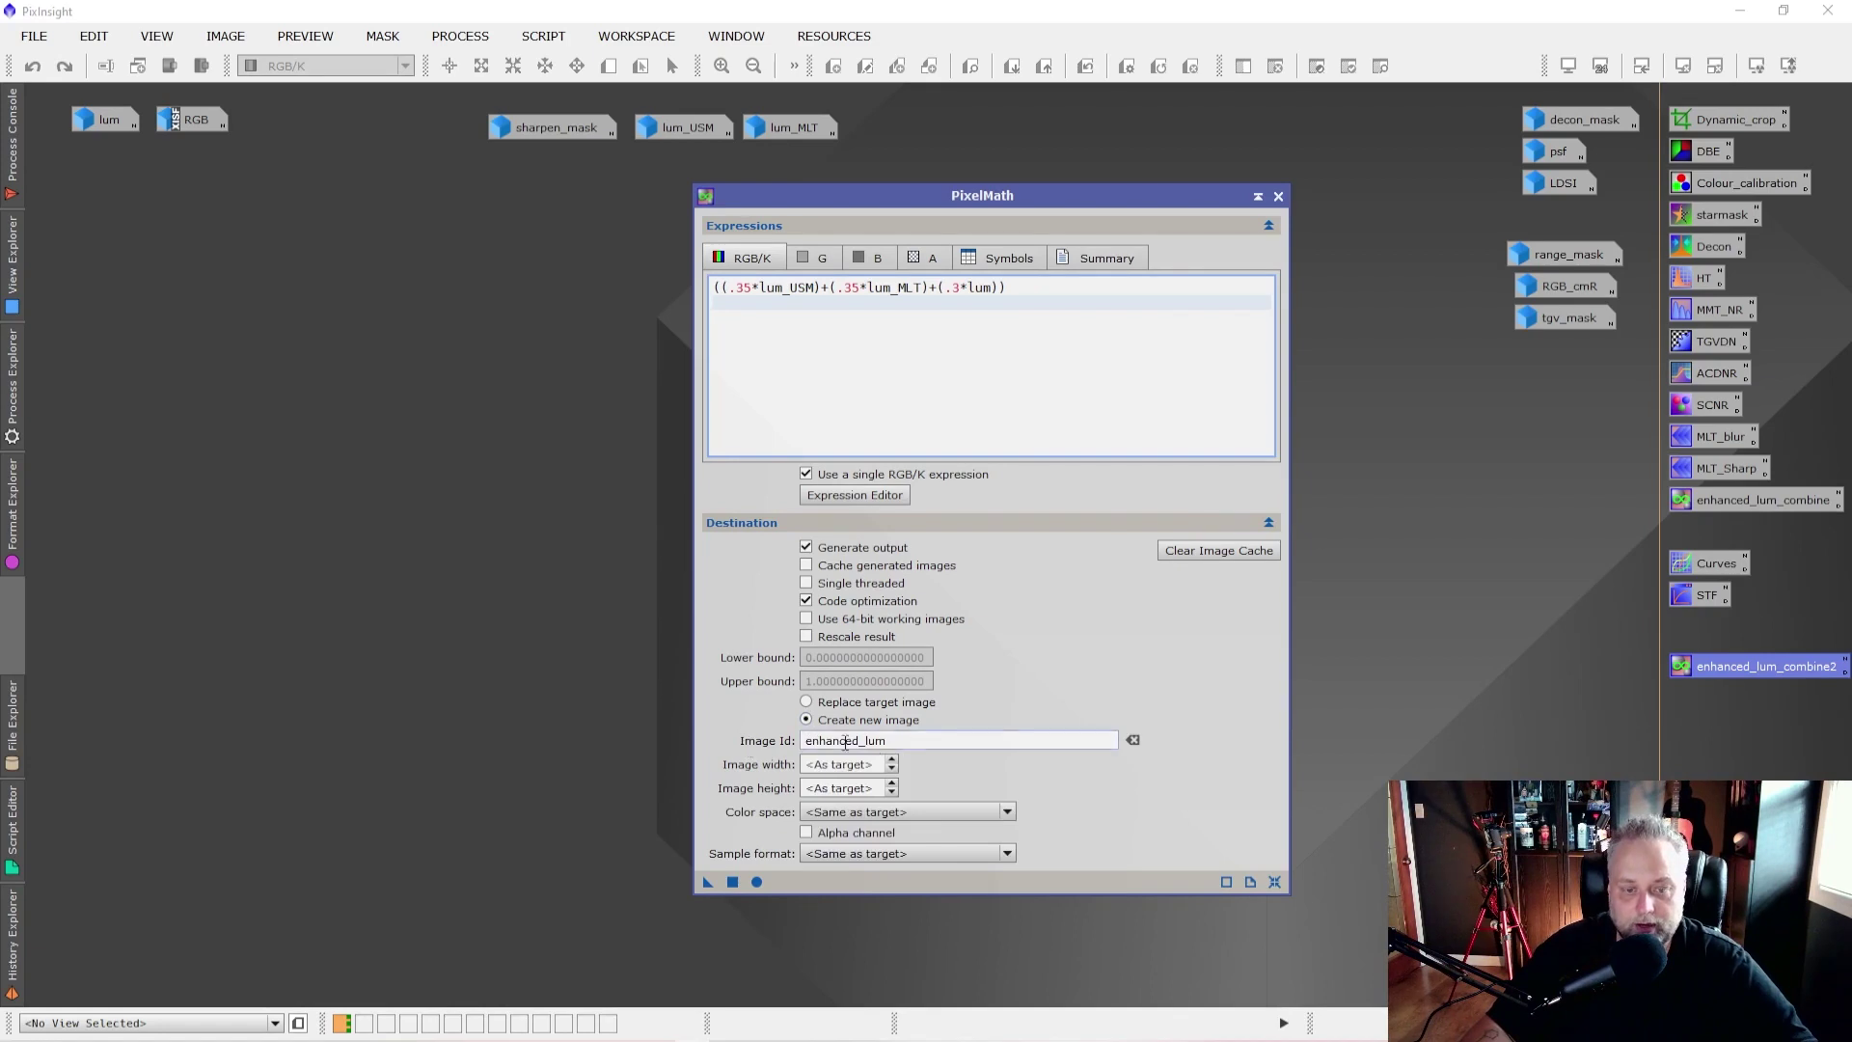
double_click(878, 742)
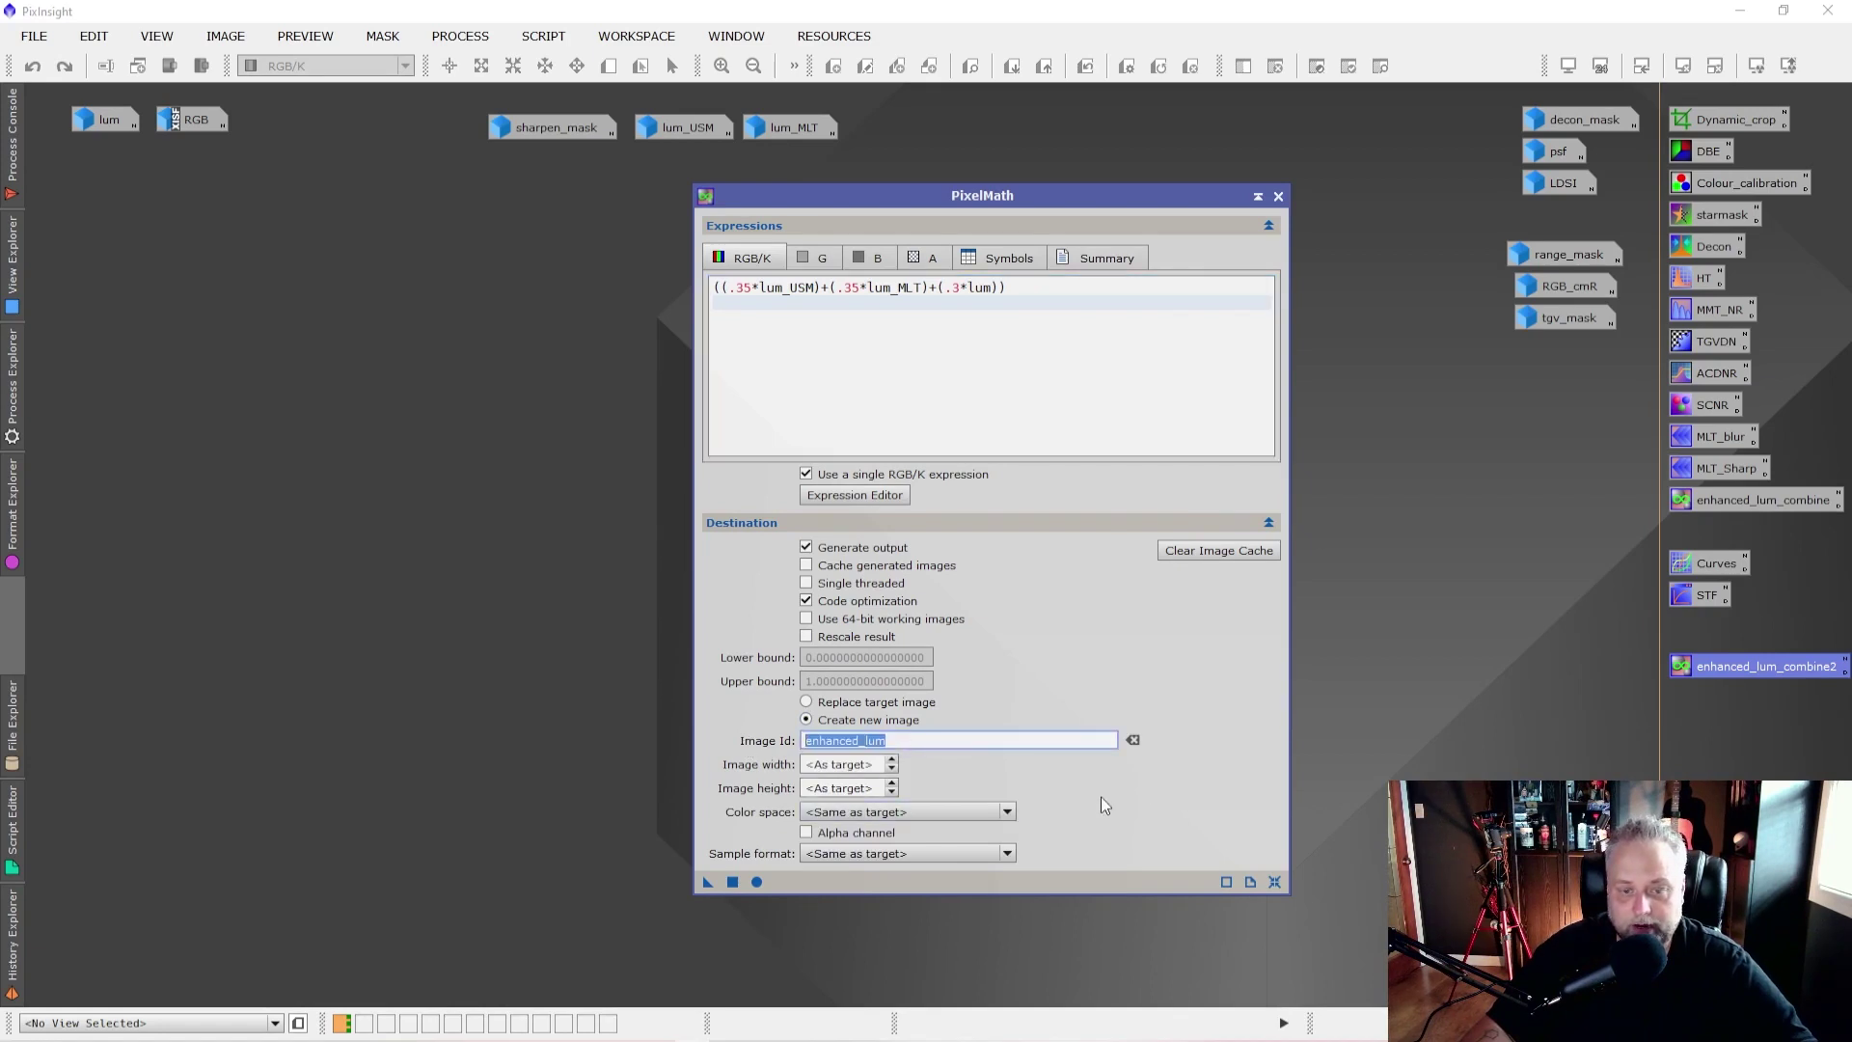
click(985, 741)
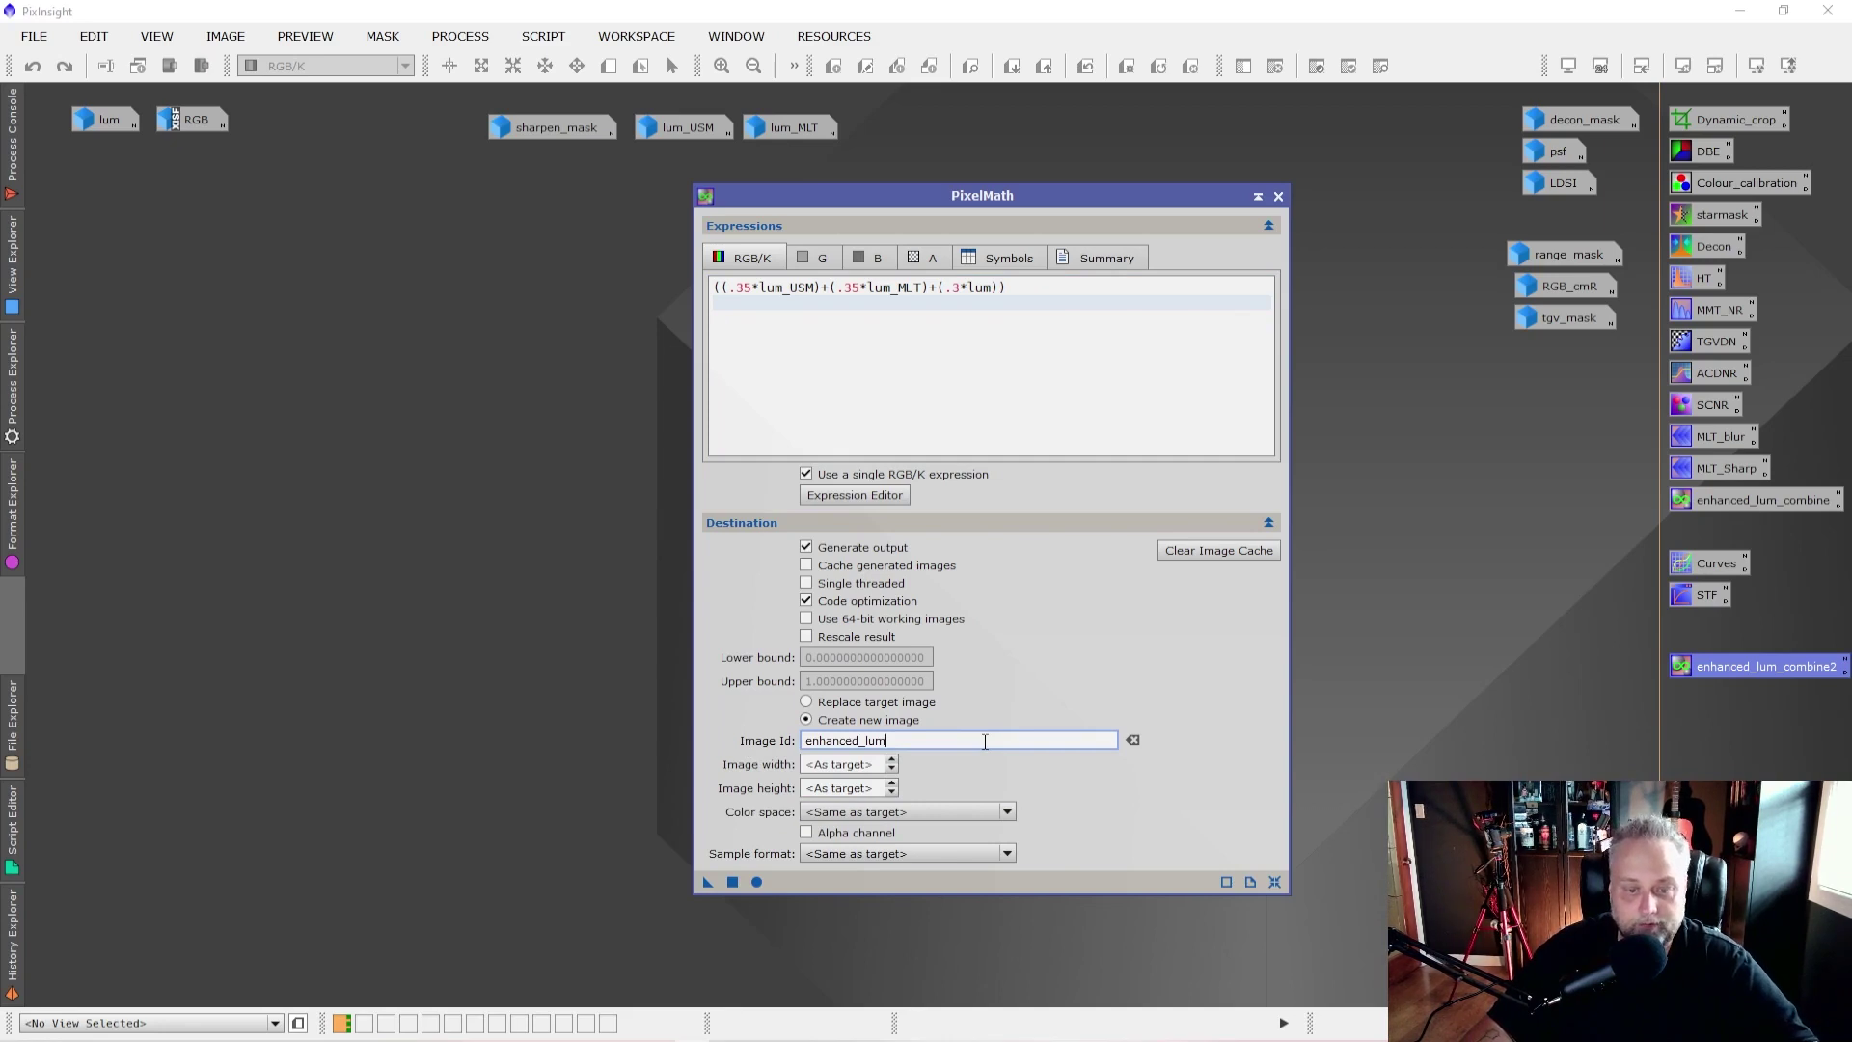
click(818, 815)
click(964, 858)
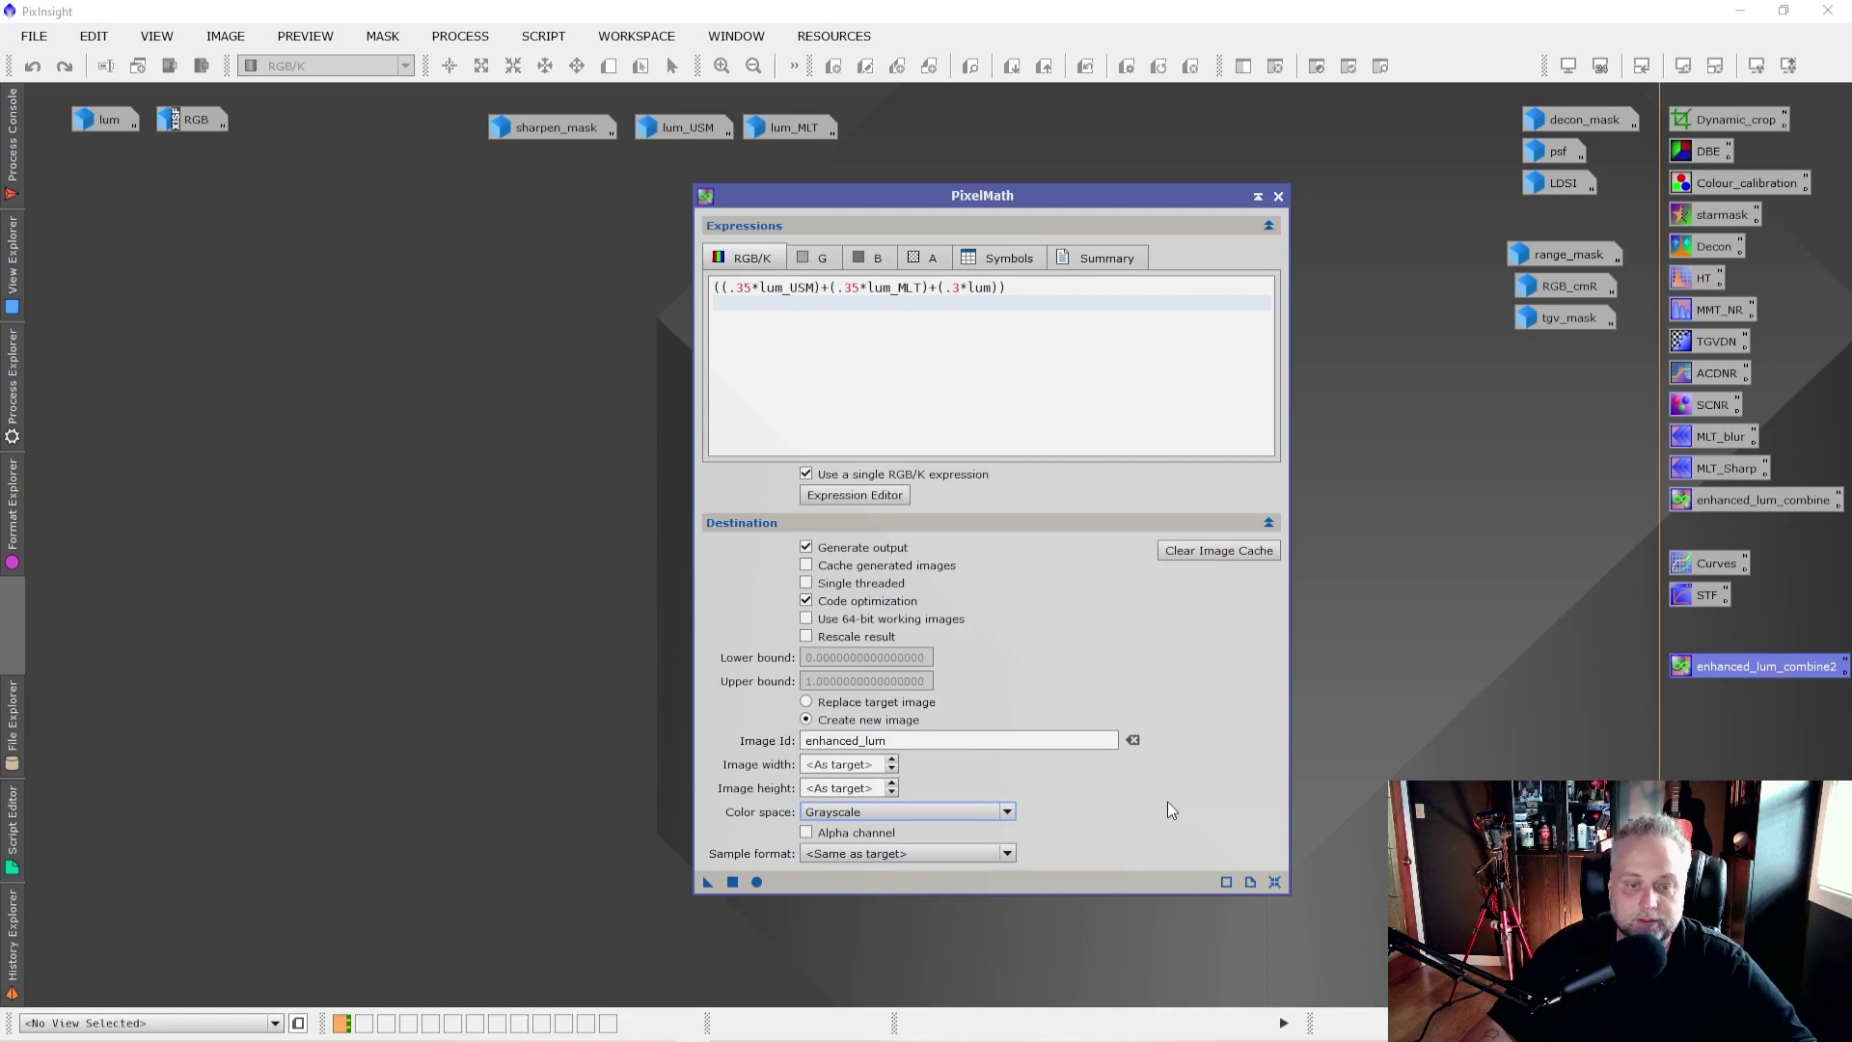
Step: Dismiss the no-active-image error, open lum_MLT, and rerun the blend to create enhanced_lum
click(732, 881)
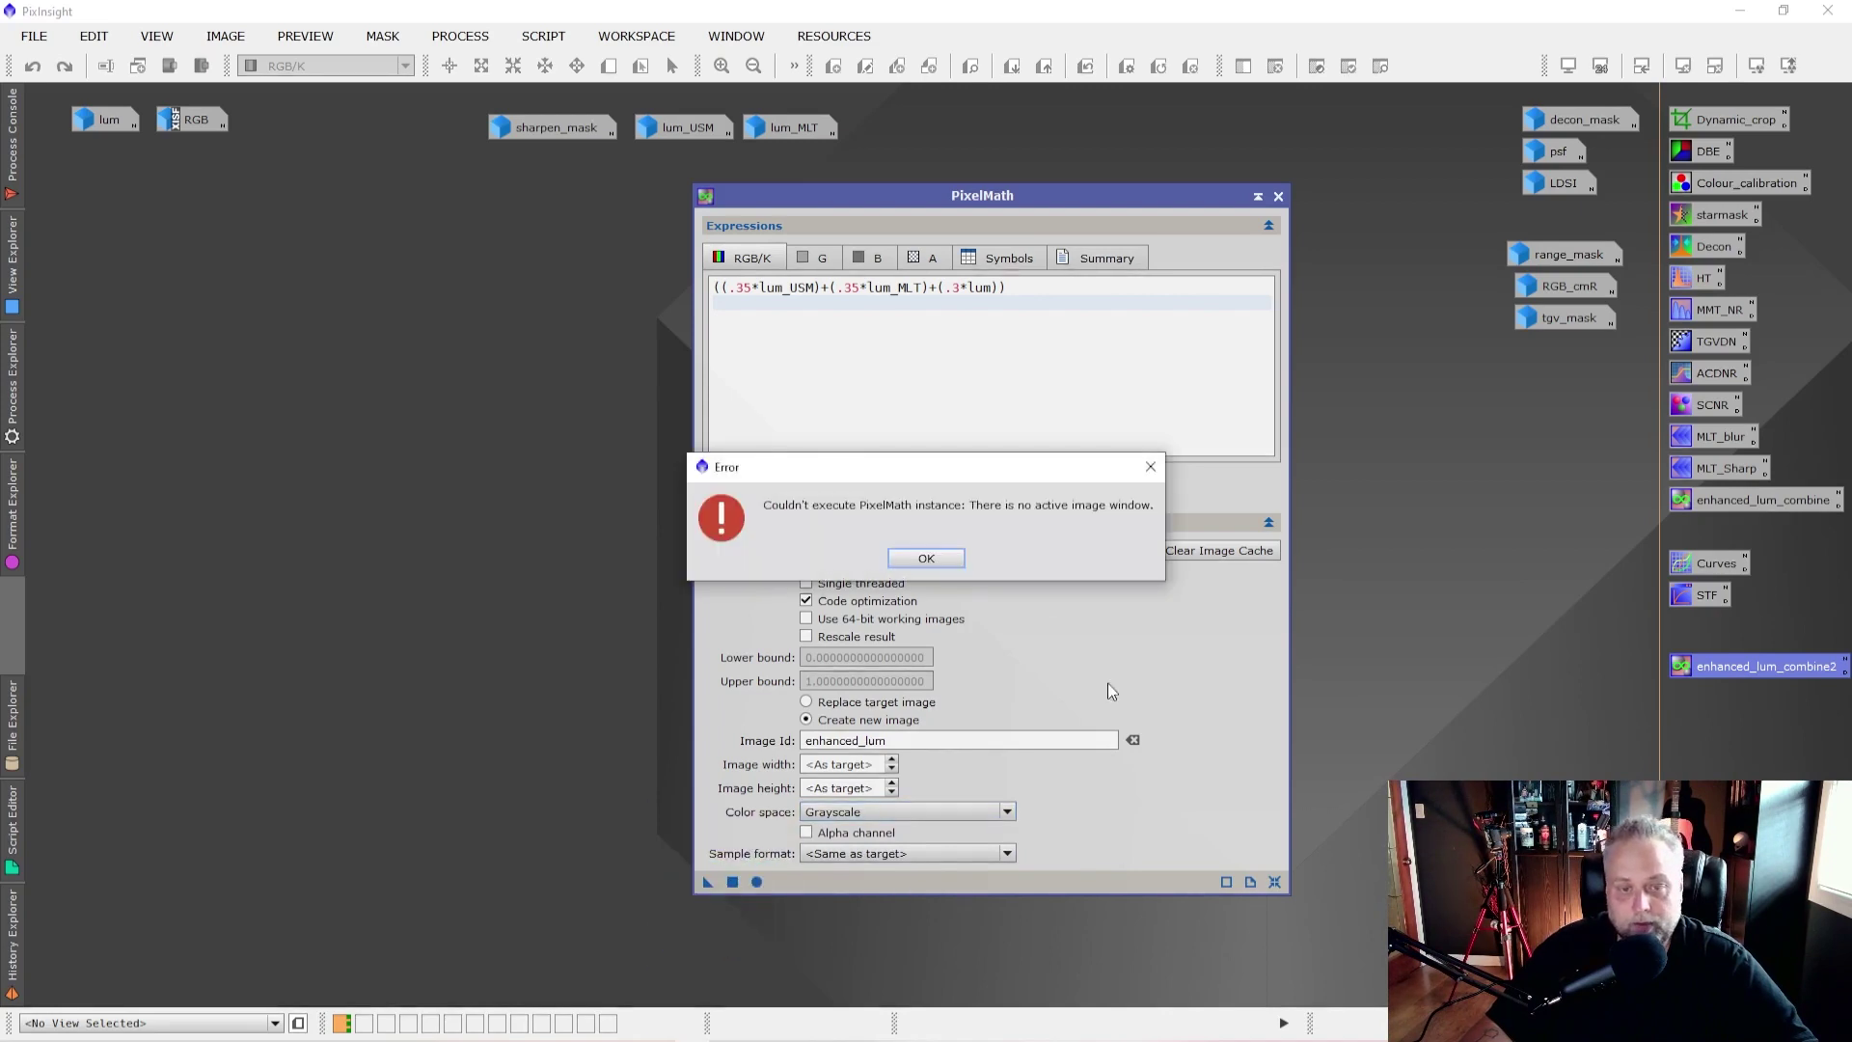
click(933, 564)
double_click(786, 127)
drag(903, 196, 1019, 175)
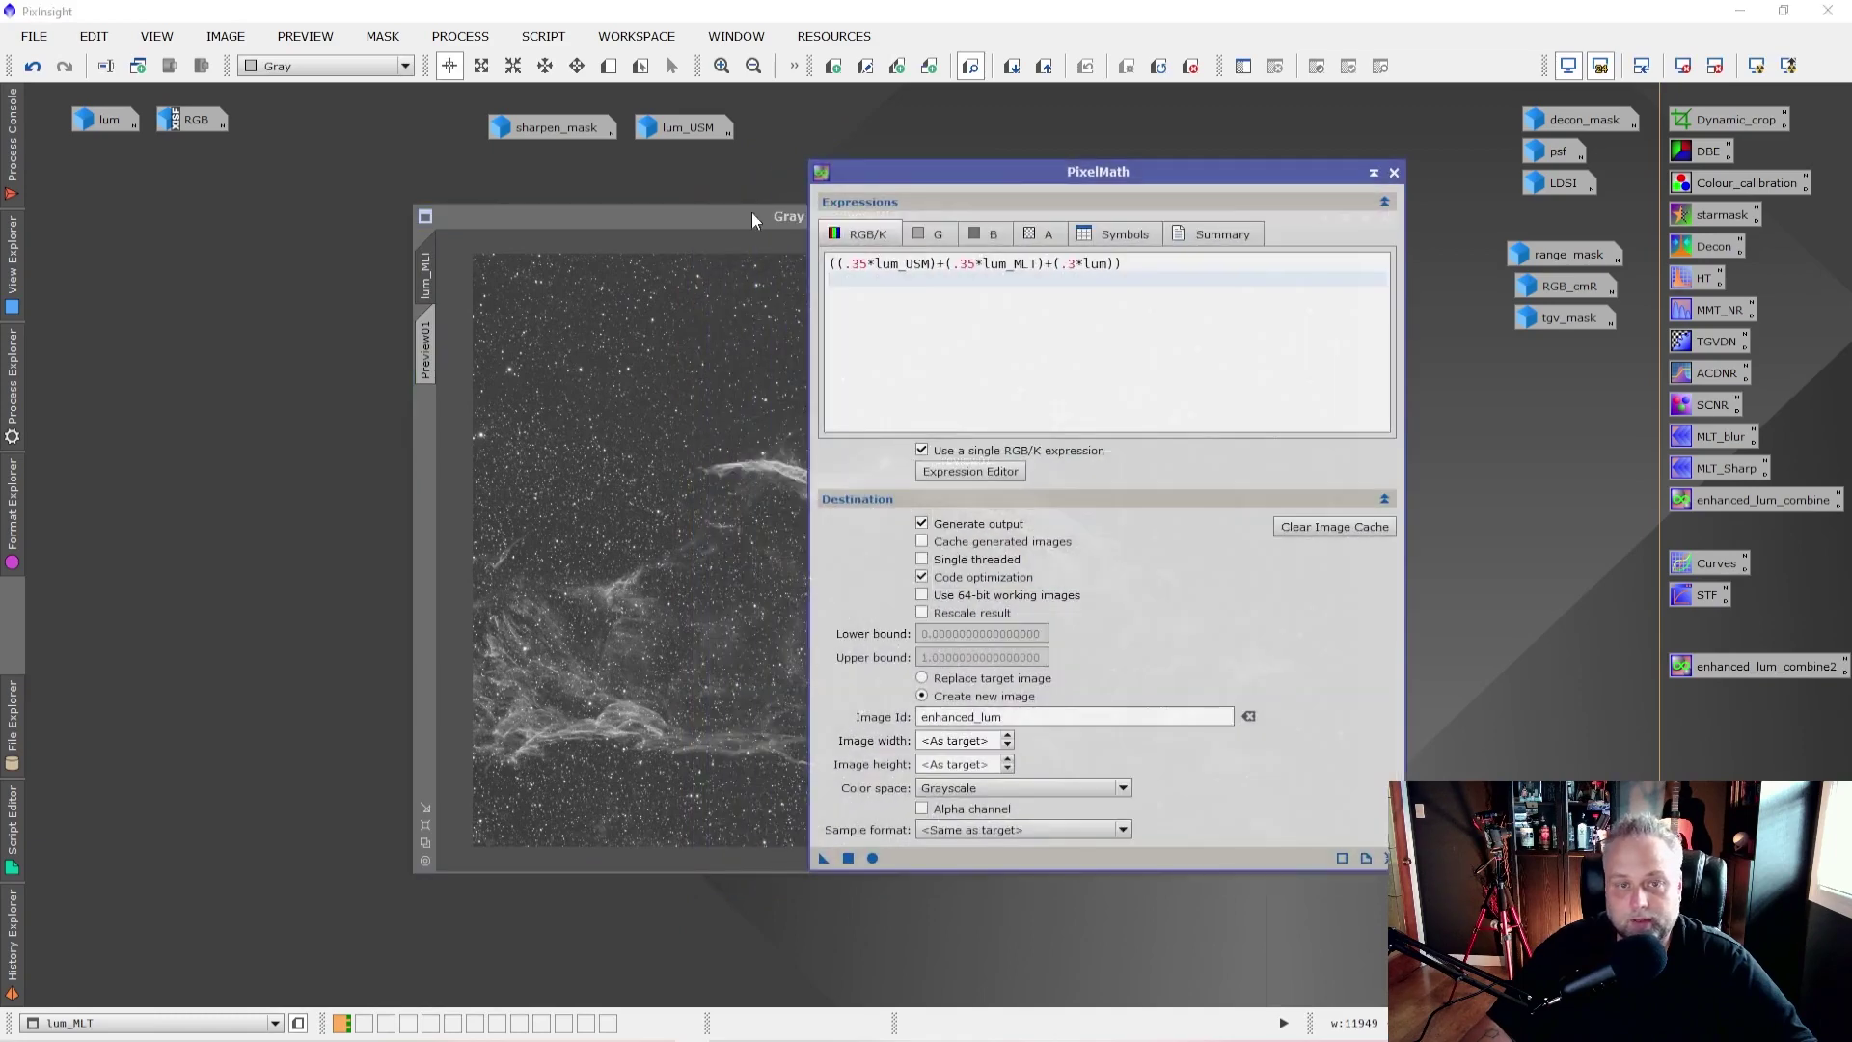
drag(750, 212, 529, 230)
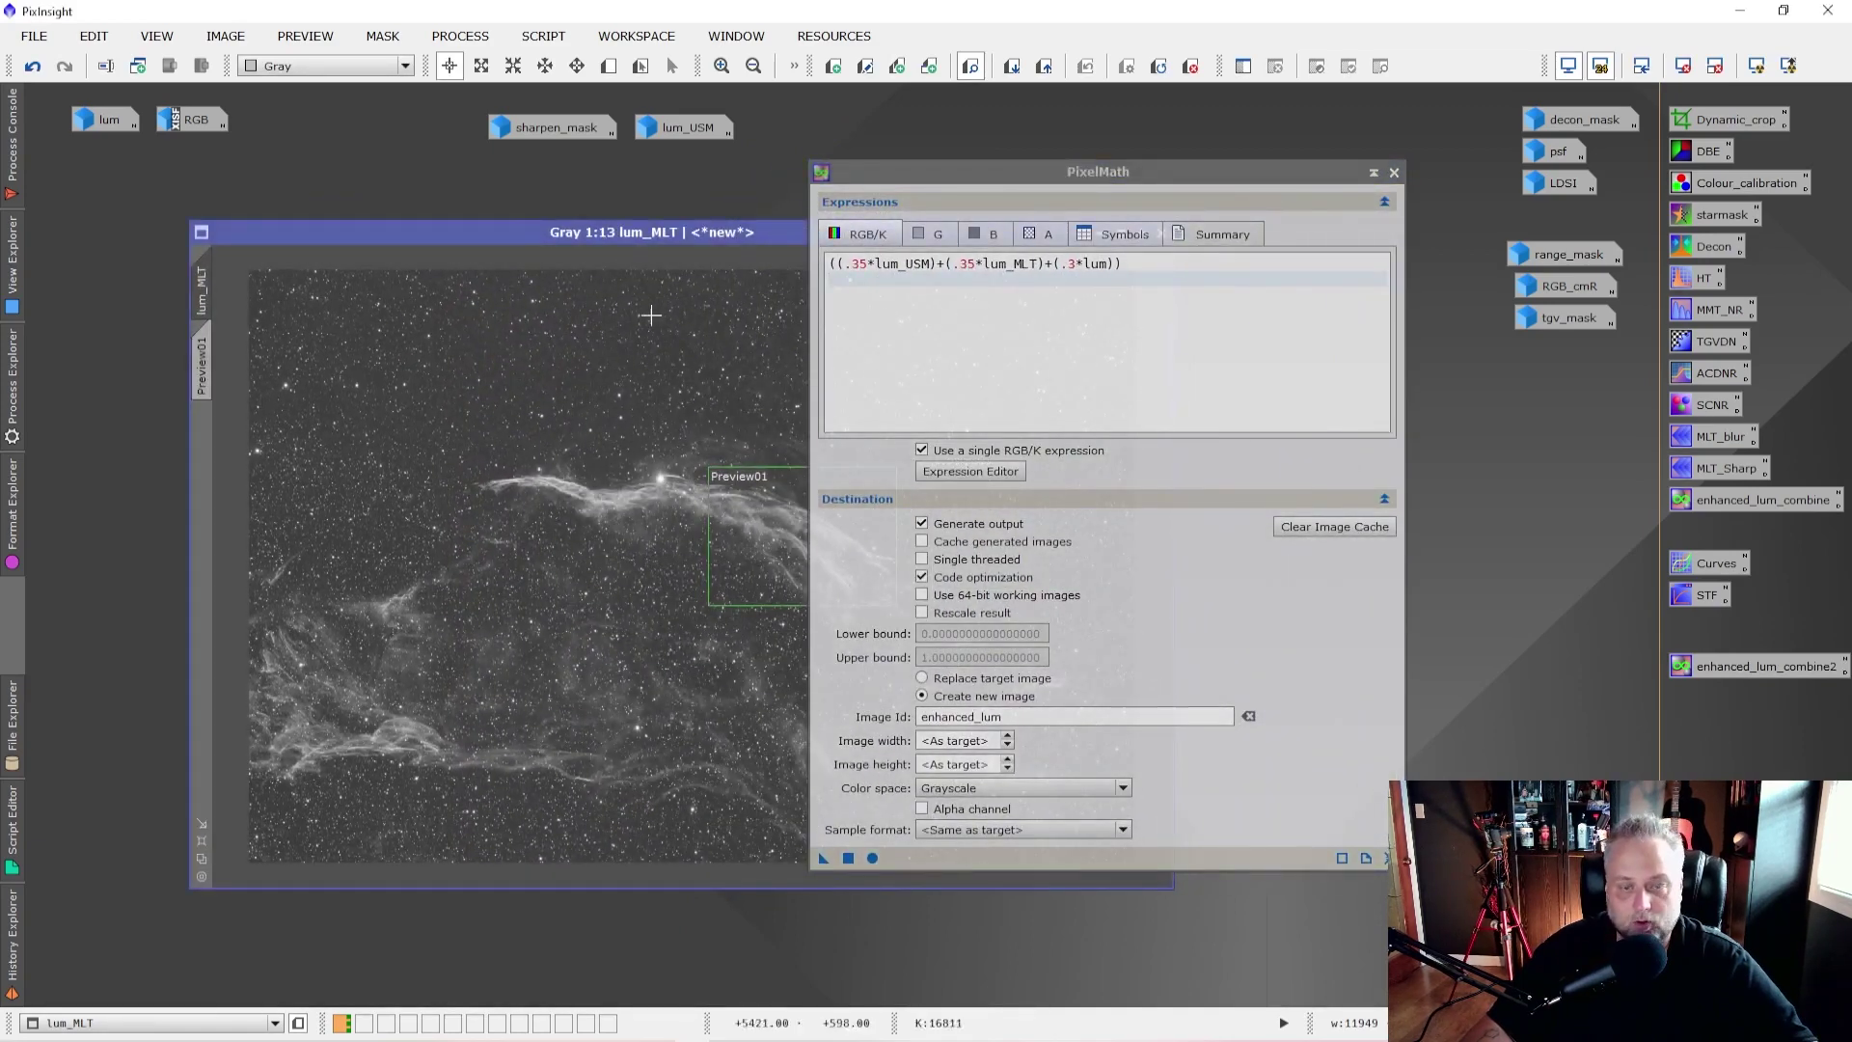
click(849, 857)
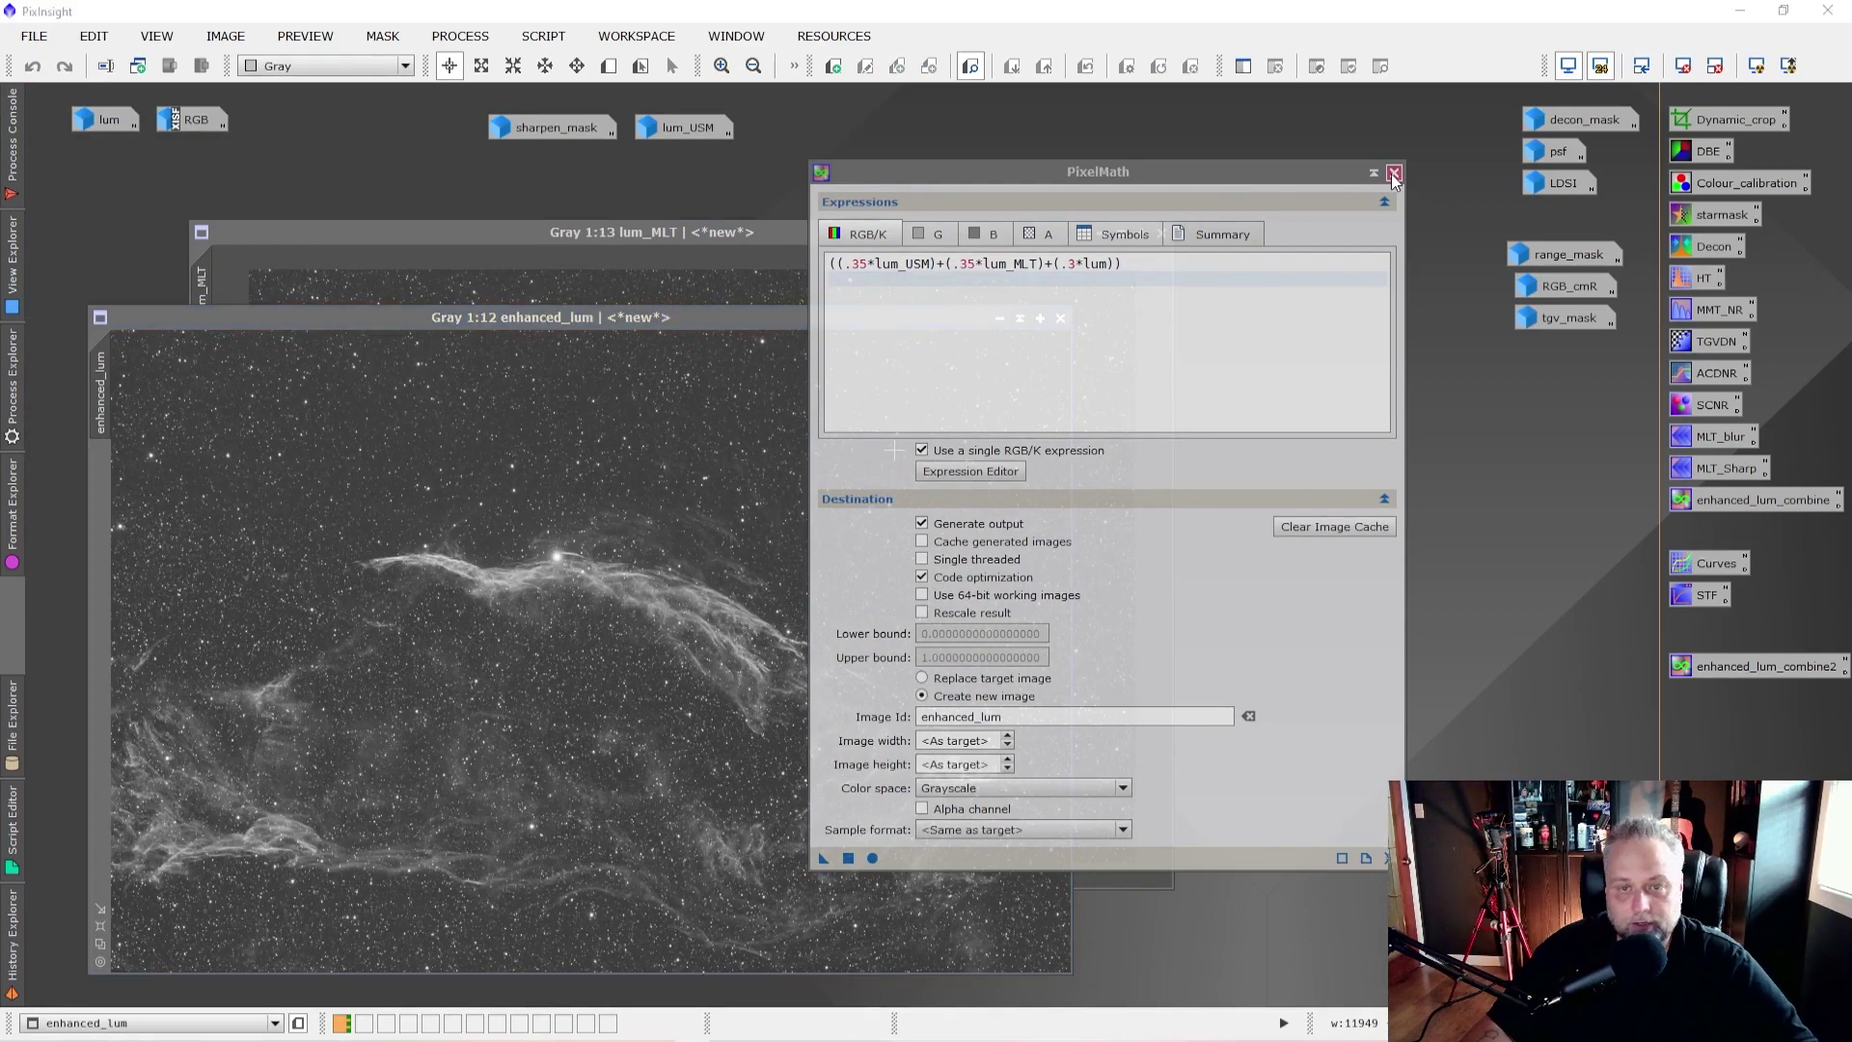
Step: Close PixelMath, iconize lum_MLT, and position and zoom the enhanced_lum window
click(1392, 173)
click(1101, 232)
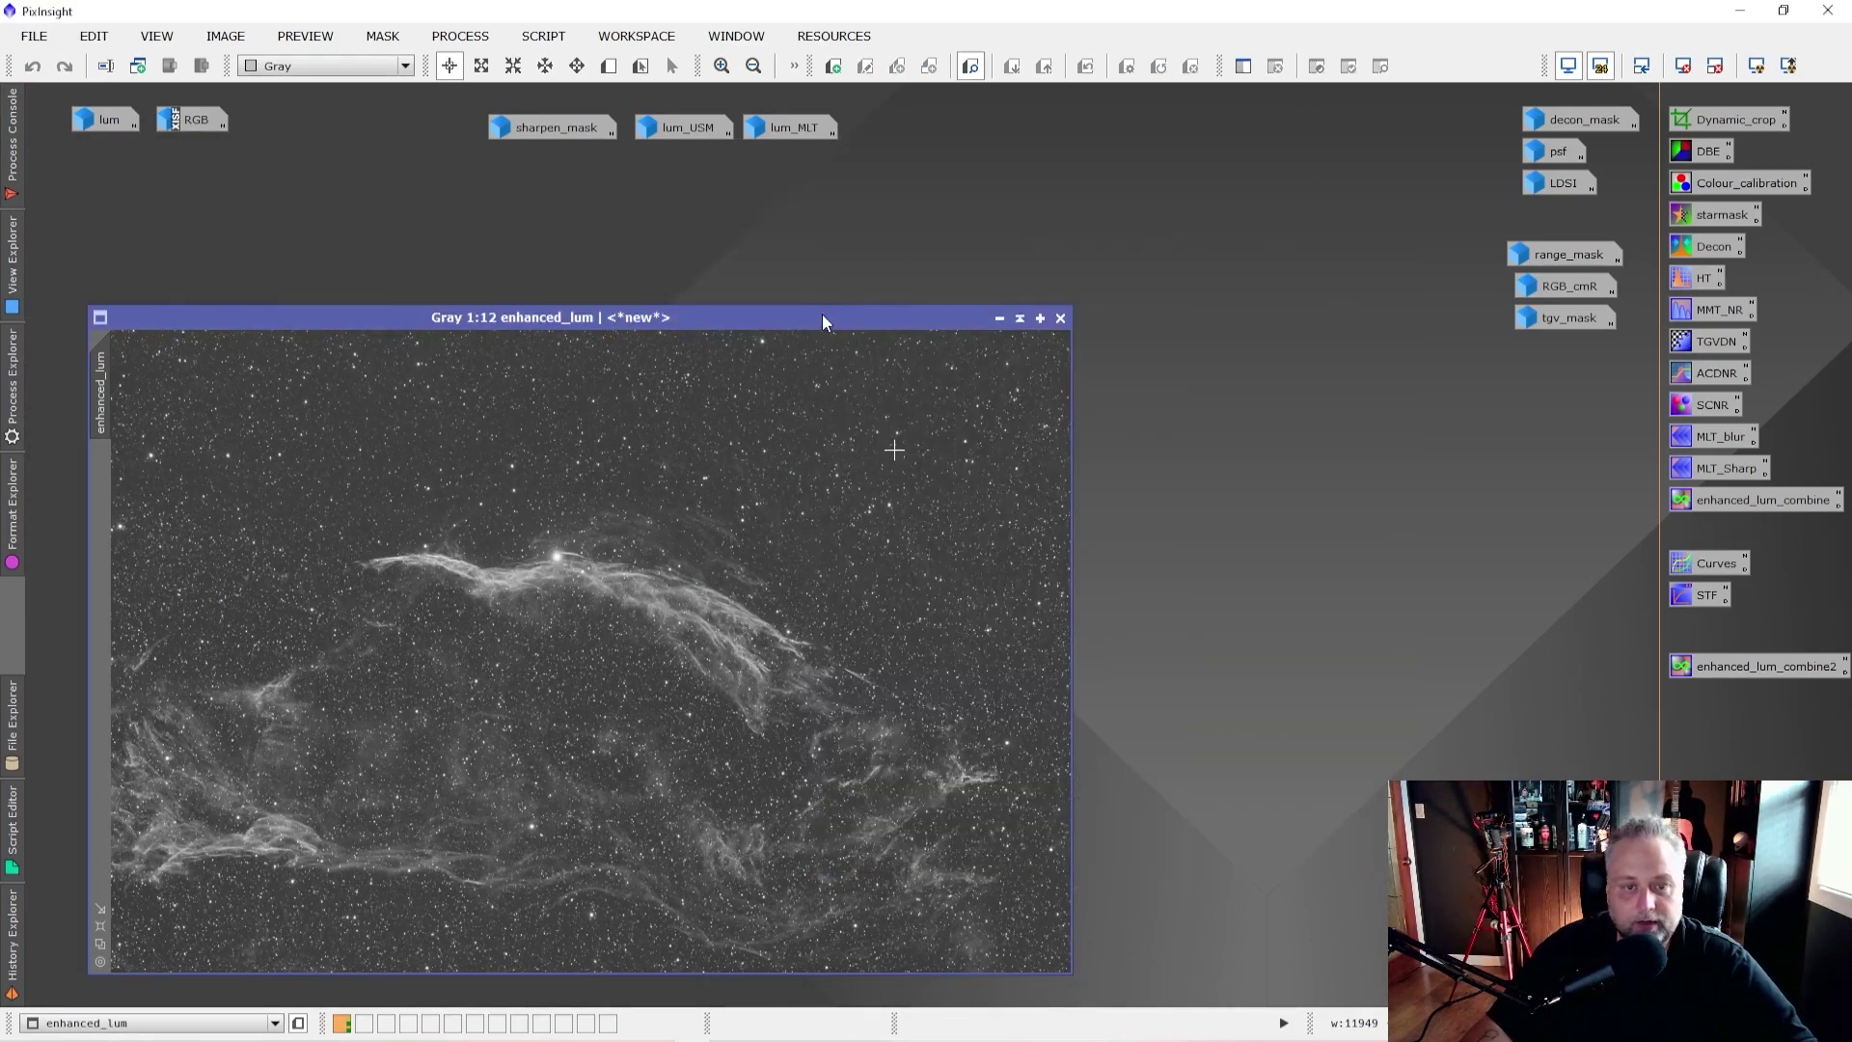
drag(819, 317, 1029, 241)
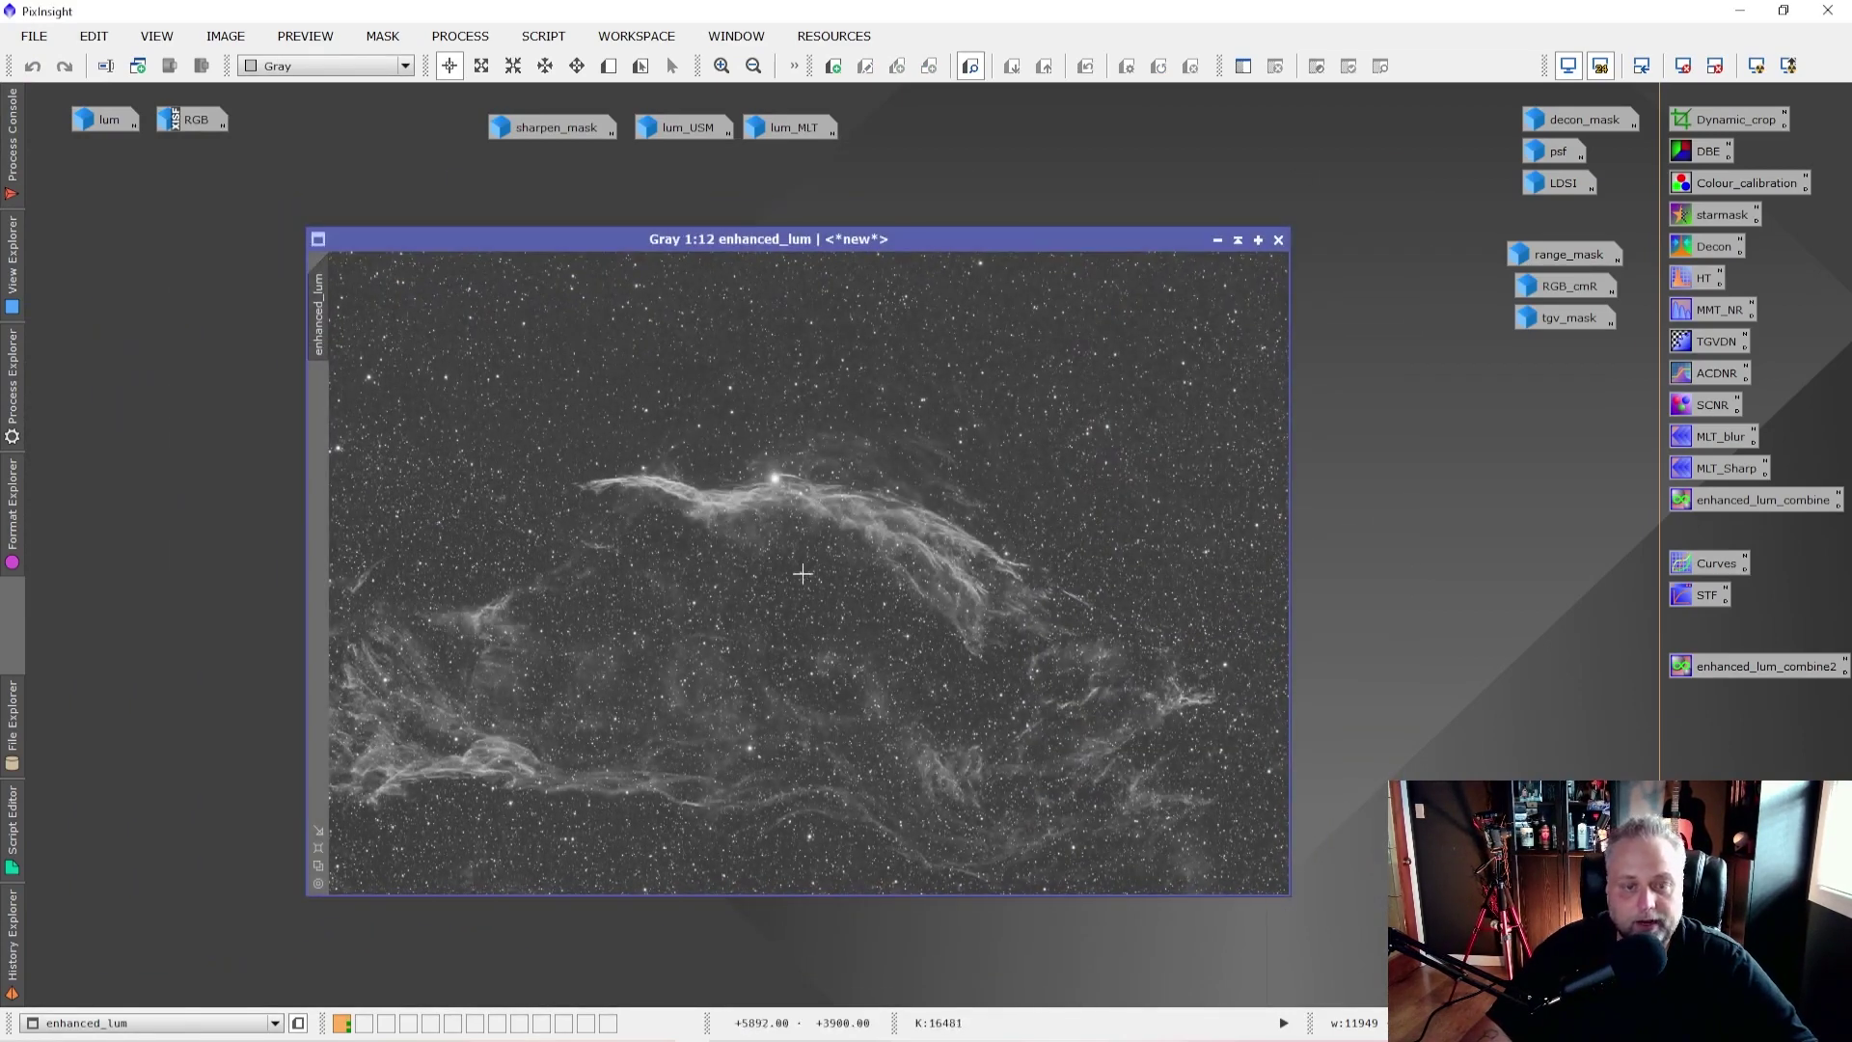
scroll(827, 545, up, 7)
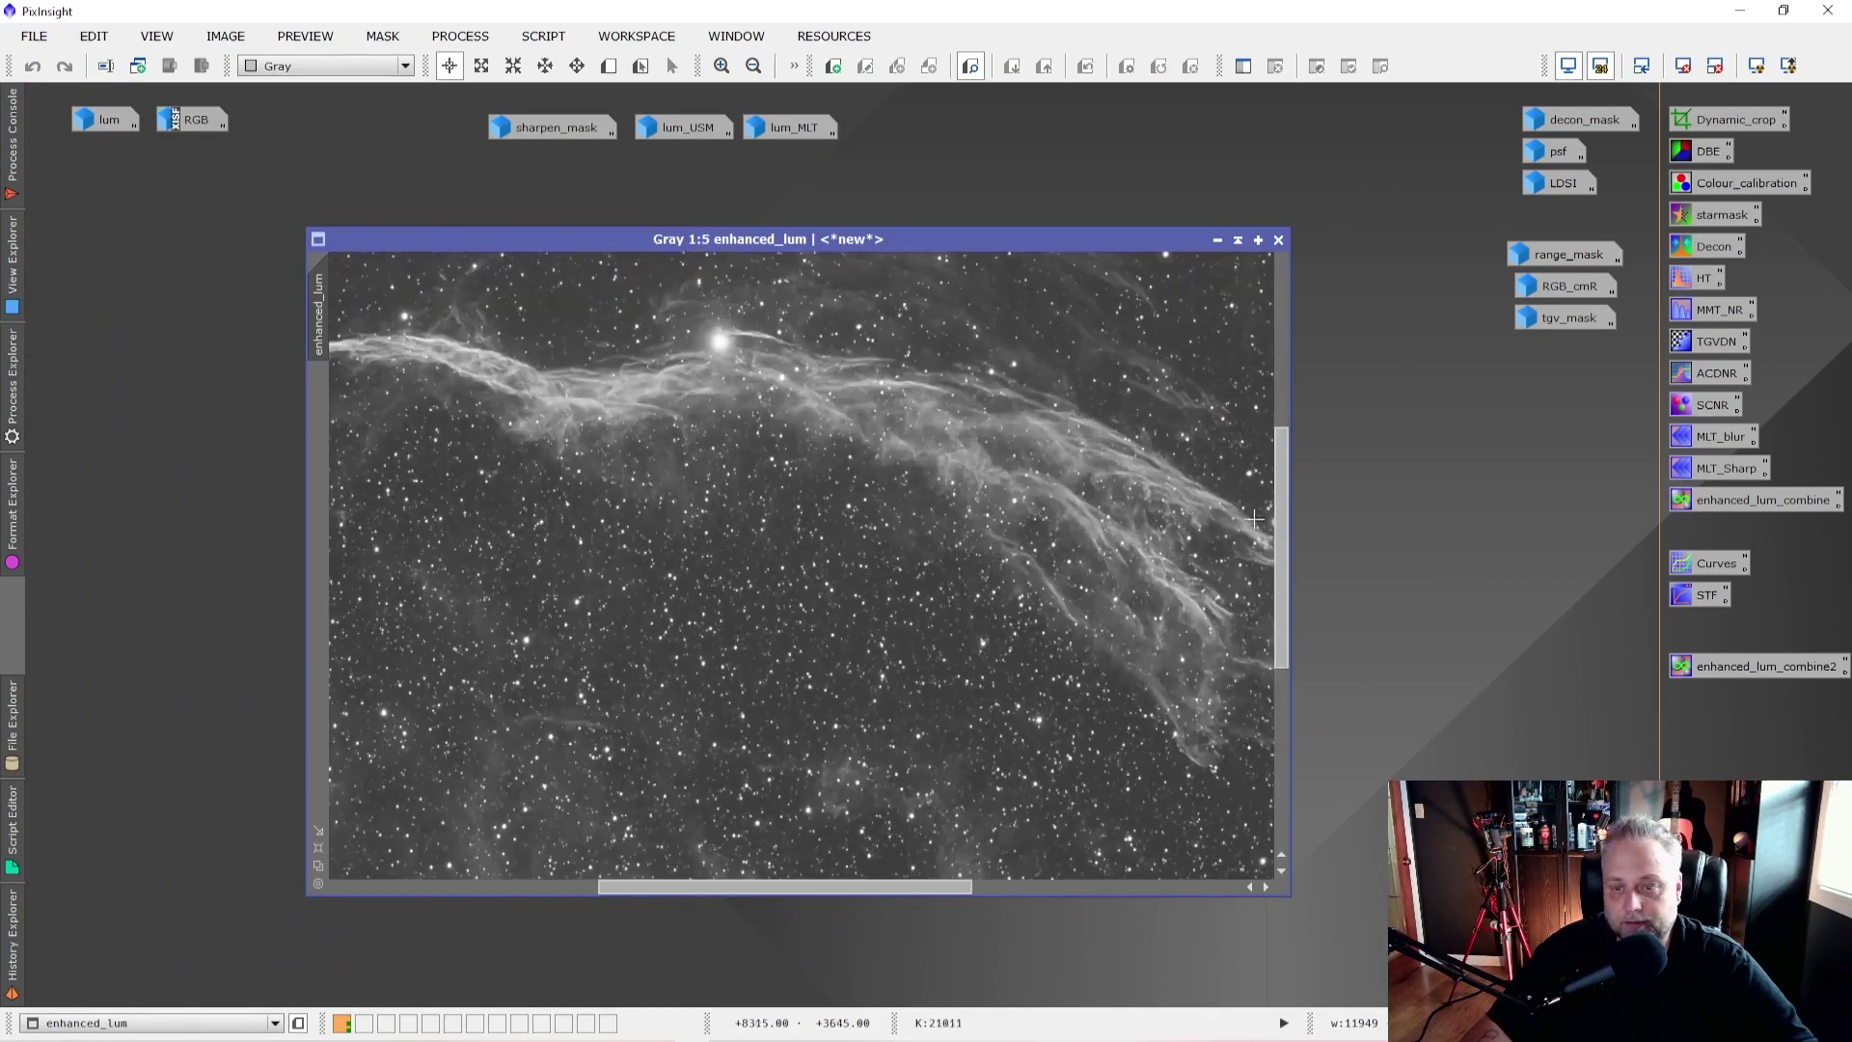
drag(1283, 540, 1283, 490)
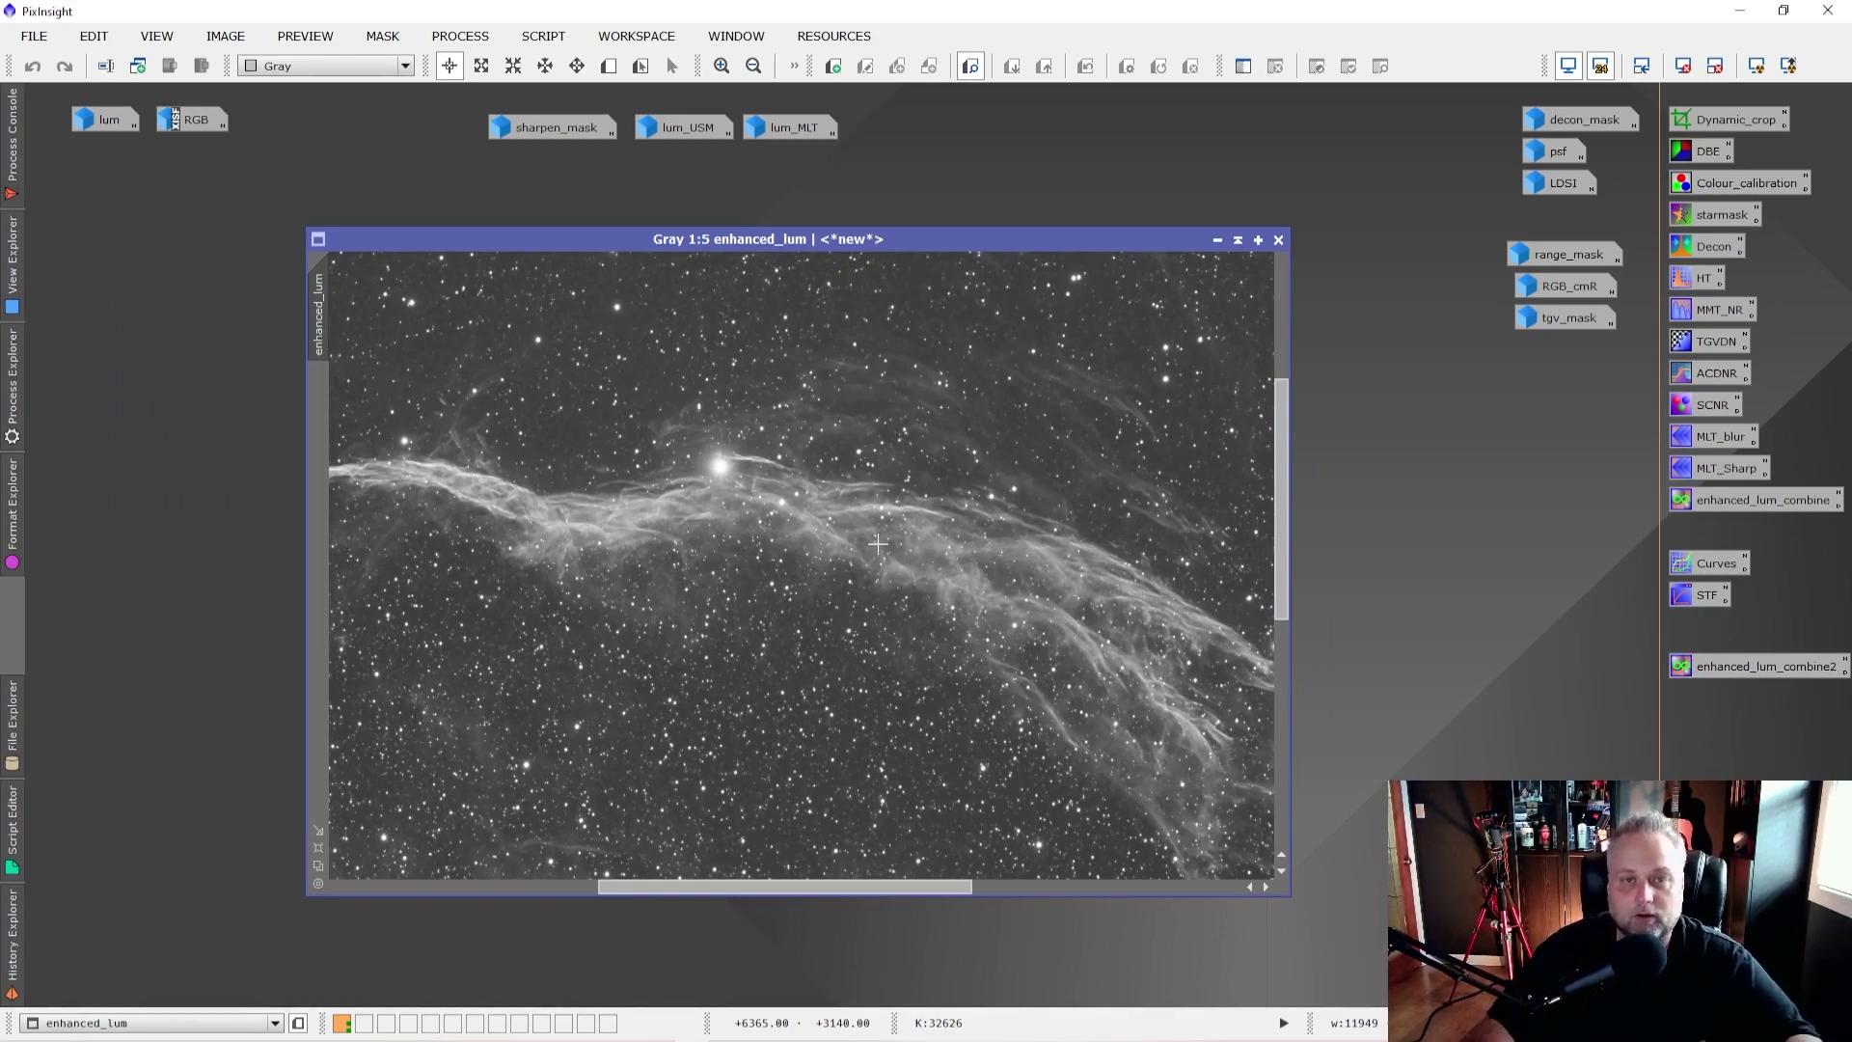
Step: Open the RGB drizzle_integration image zoomed out and arrange it beside enhanced_lum
click(249, 131)
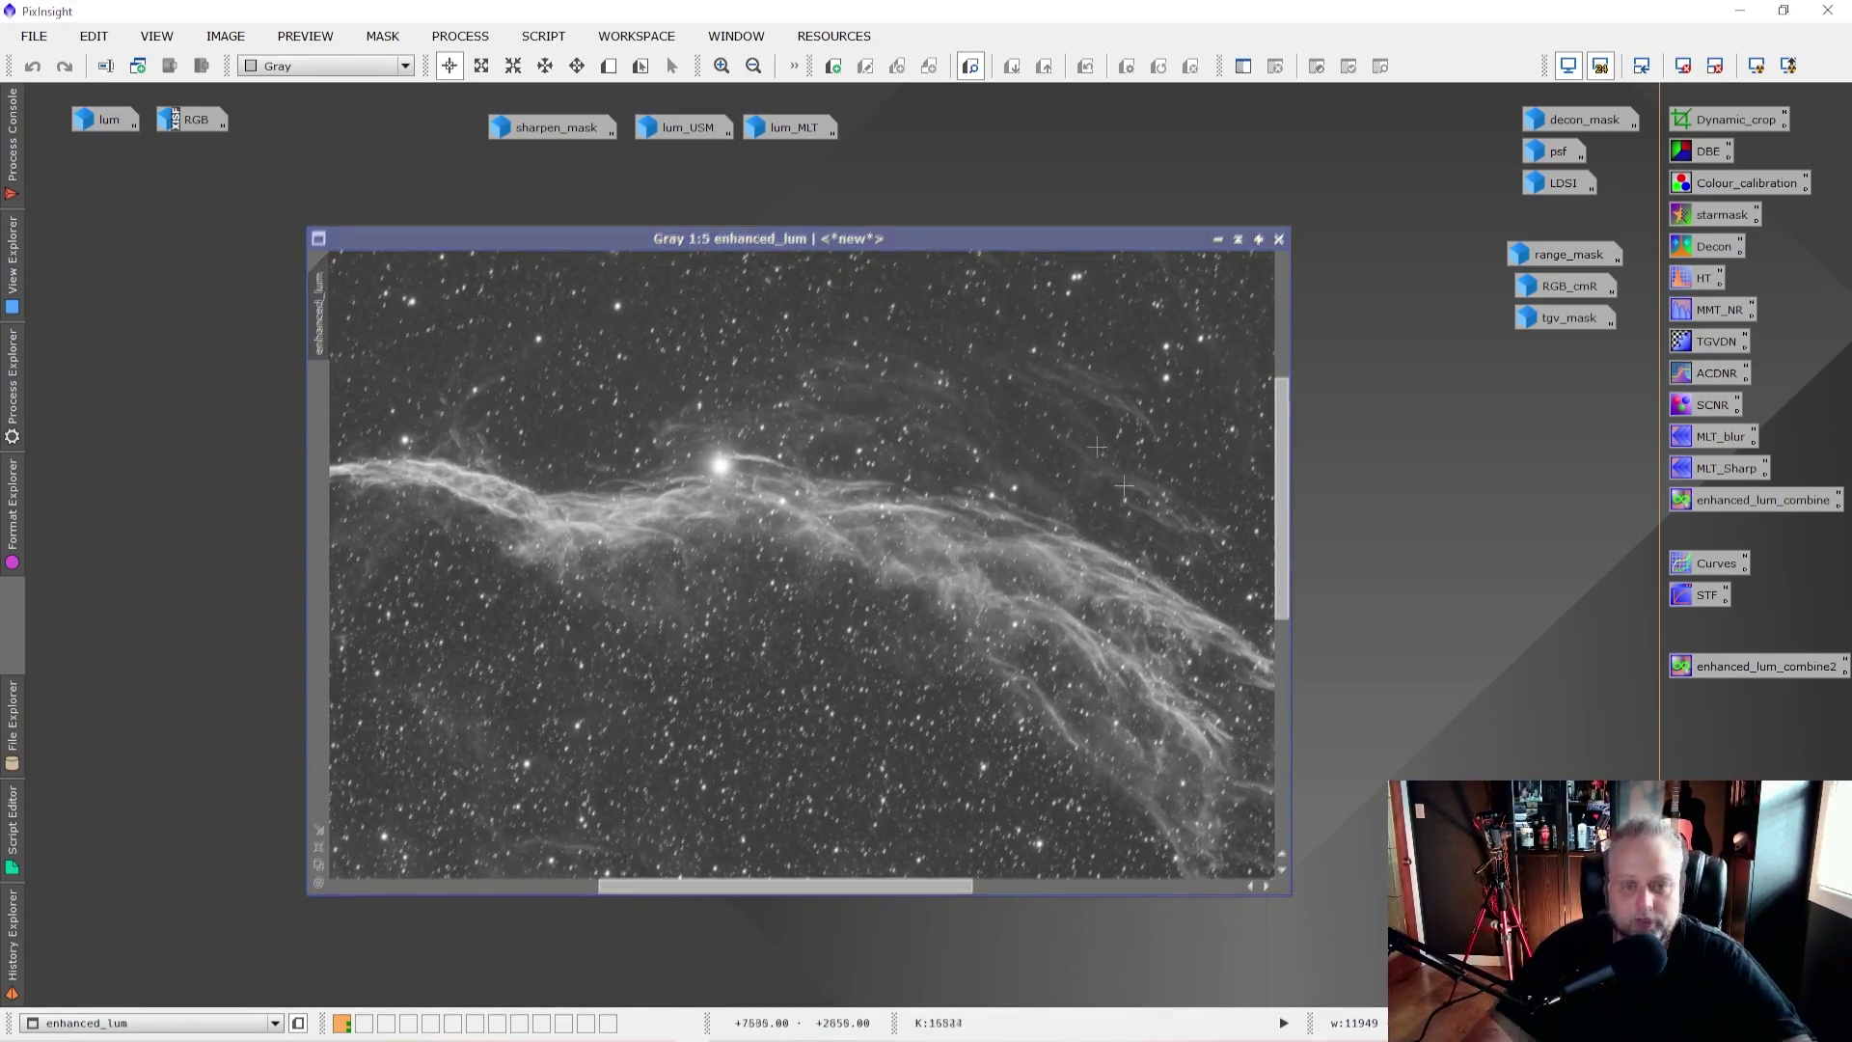
double_click(194, 120)
scroll(382, 426, down, 10)
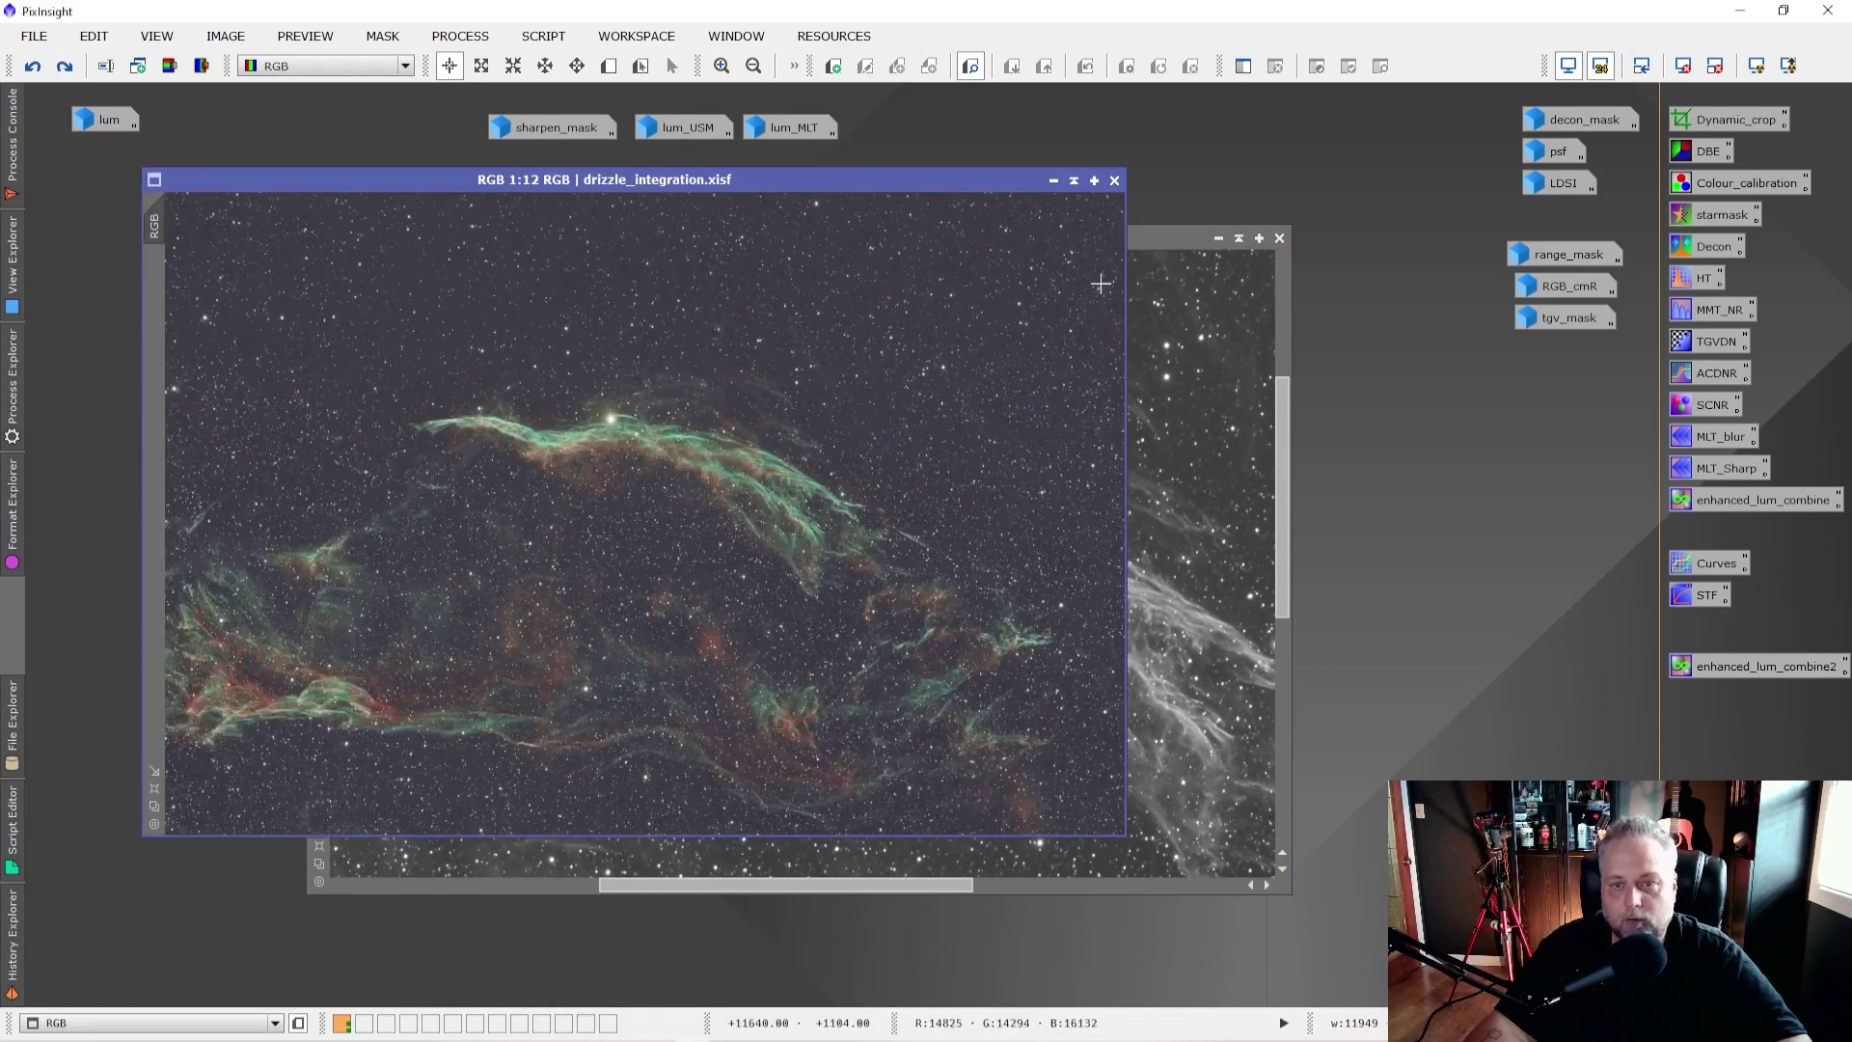
drag(1160, 236, 1281, 250)
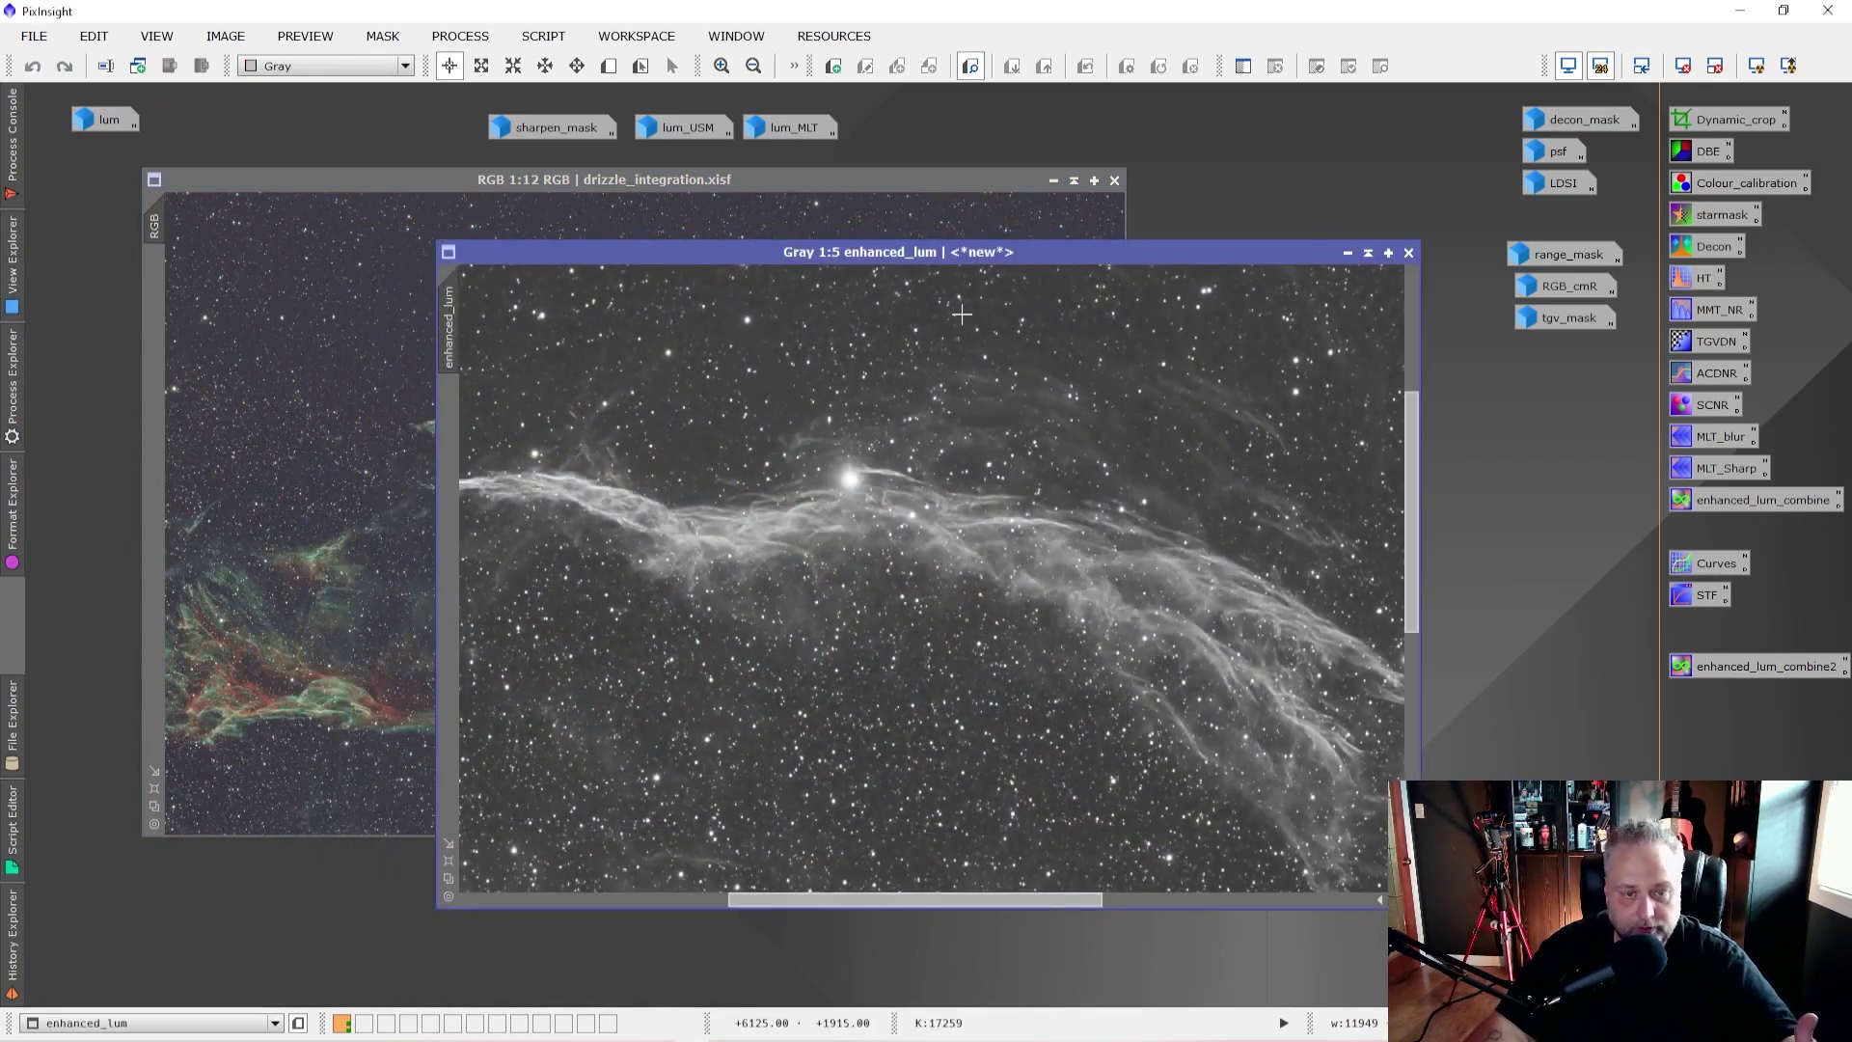
click(333, 187)
click(1147, 250)
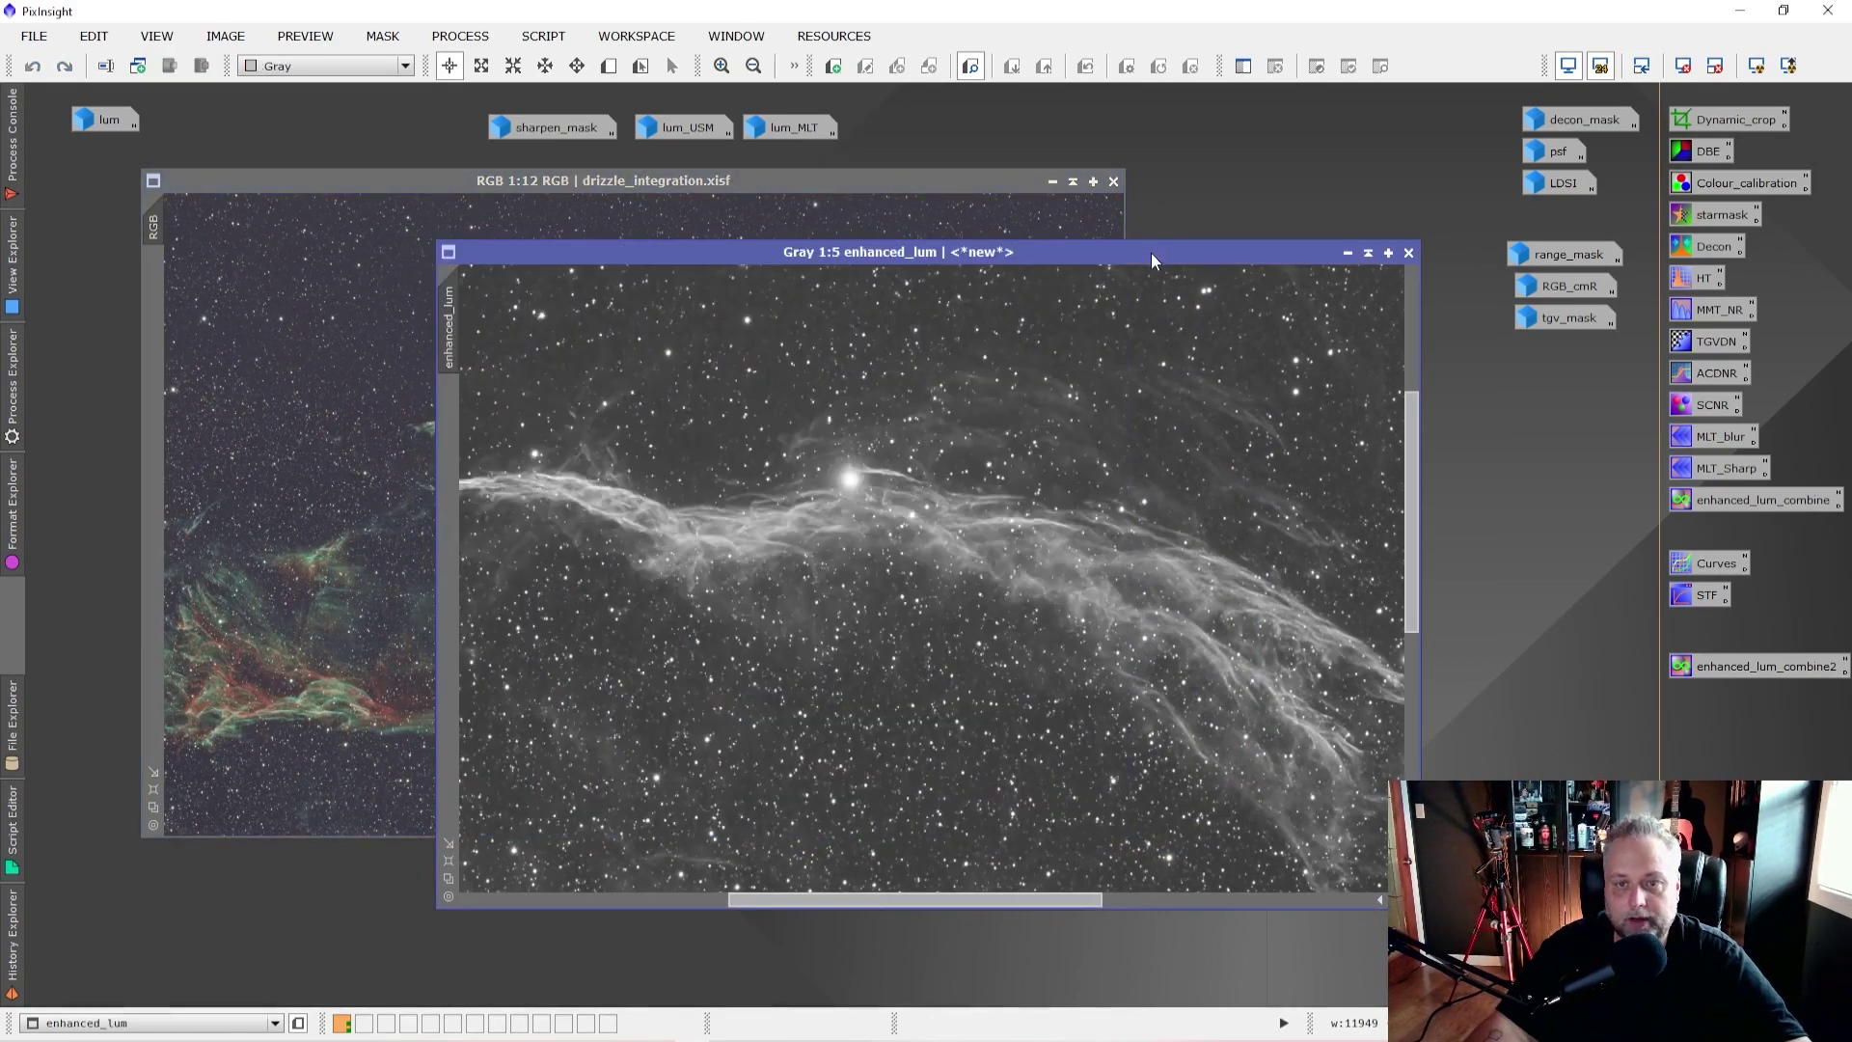
click(446, 36)
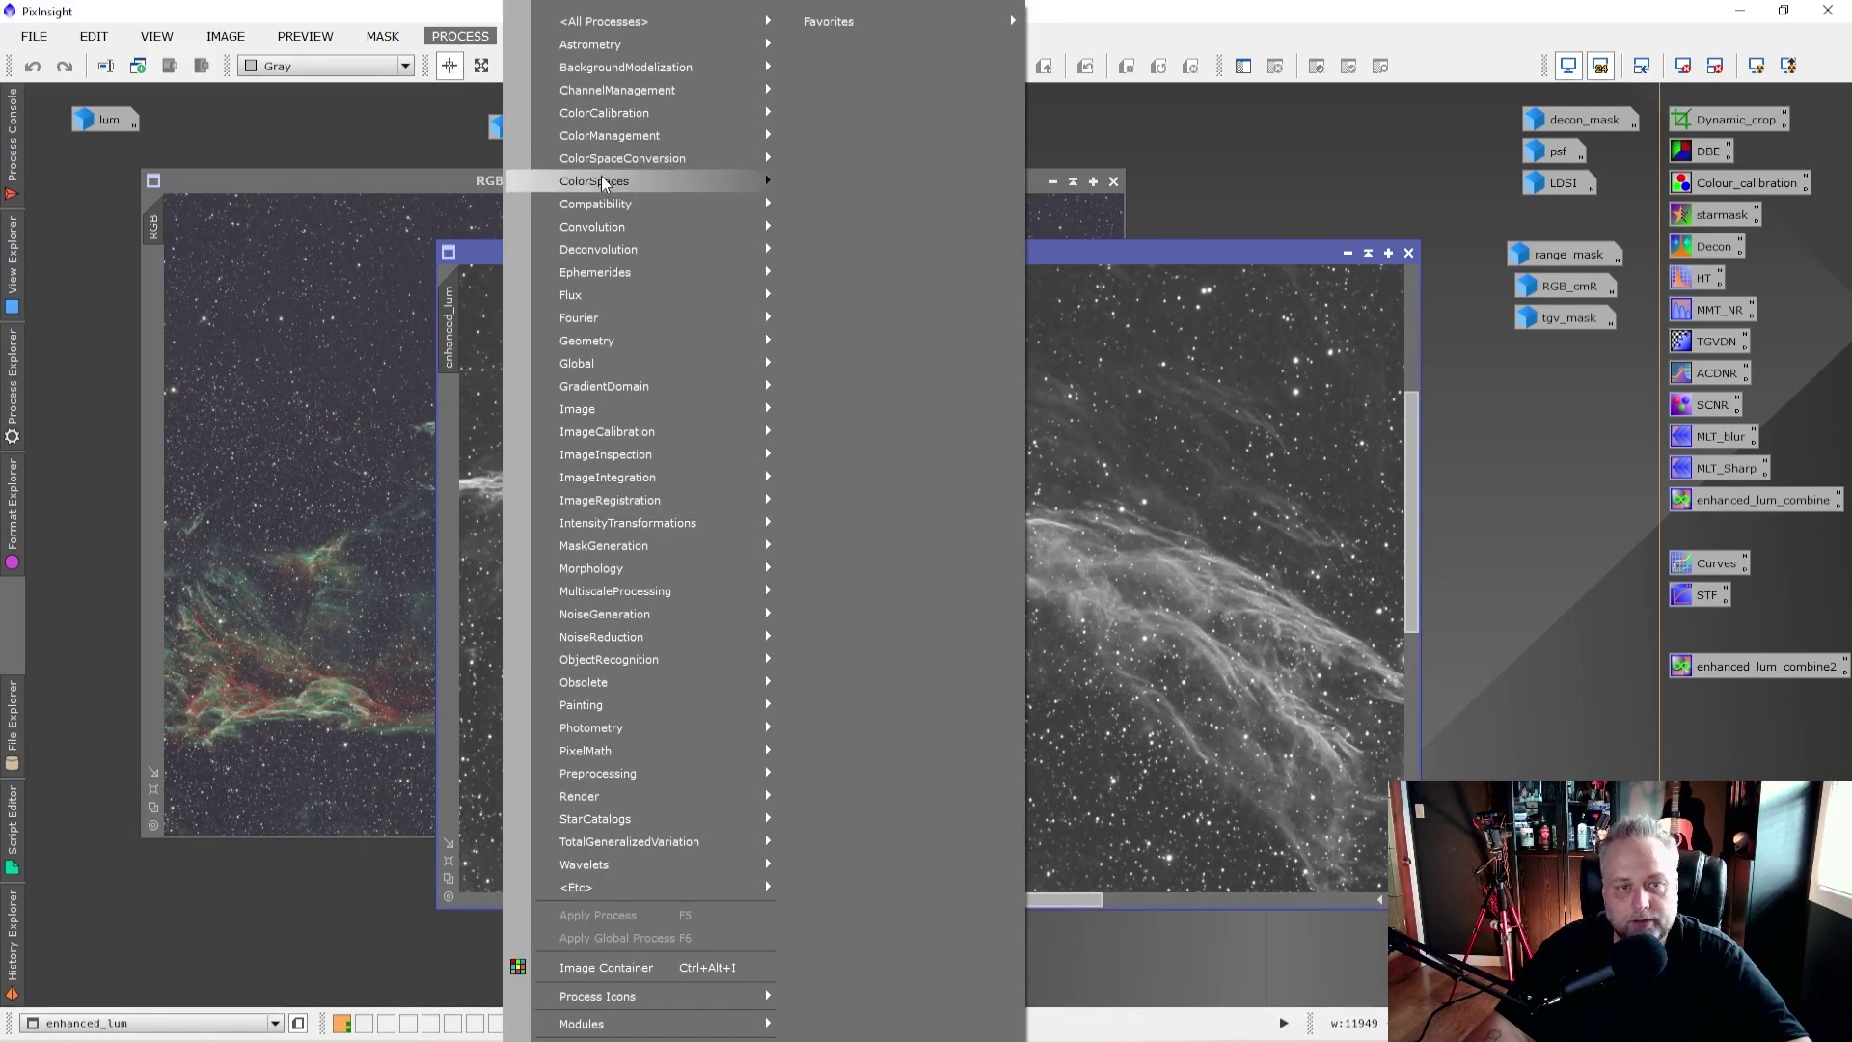
Step: Open LRGBCombination, turn off the R, G and B channels, and set enhanced_lum as the L source
mouse_move(603, 184)
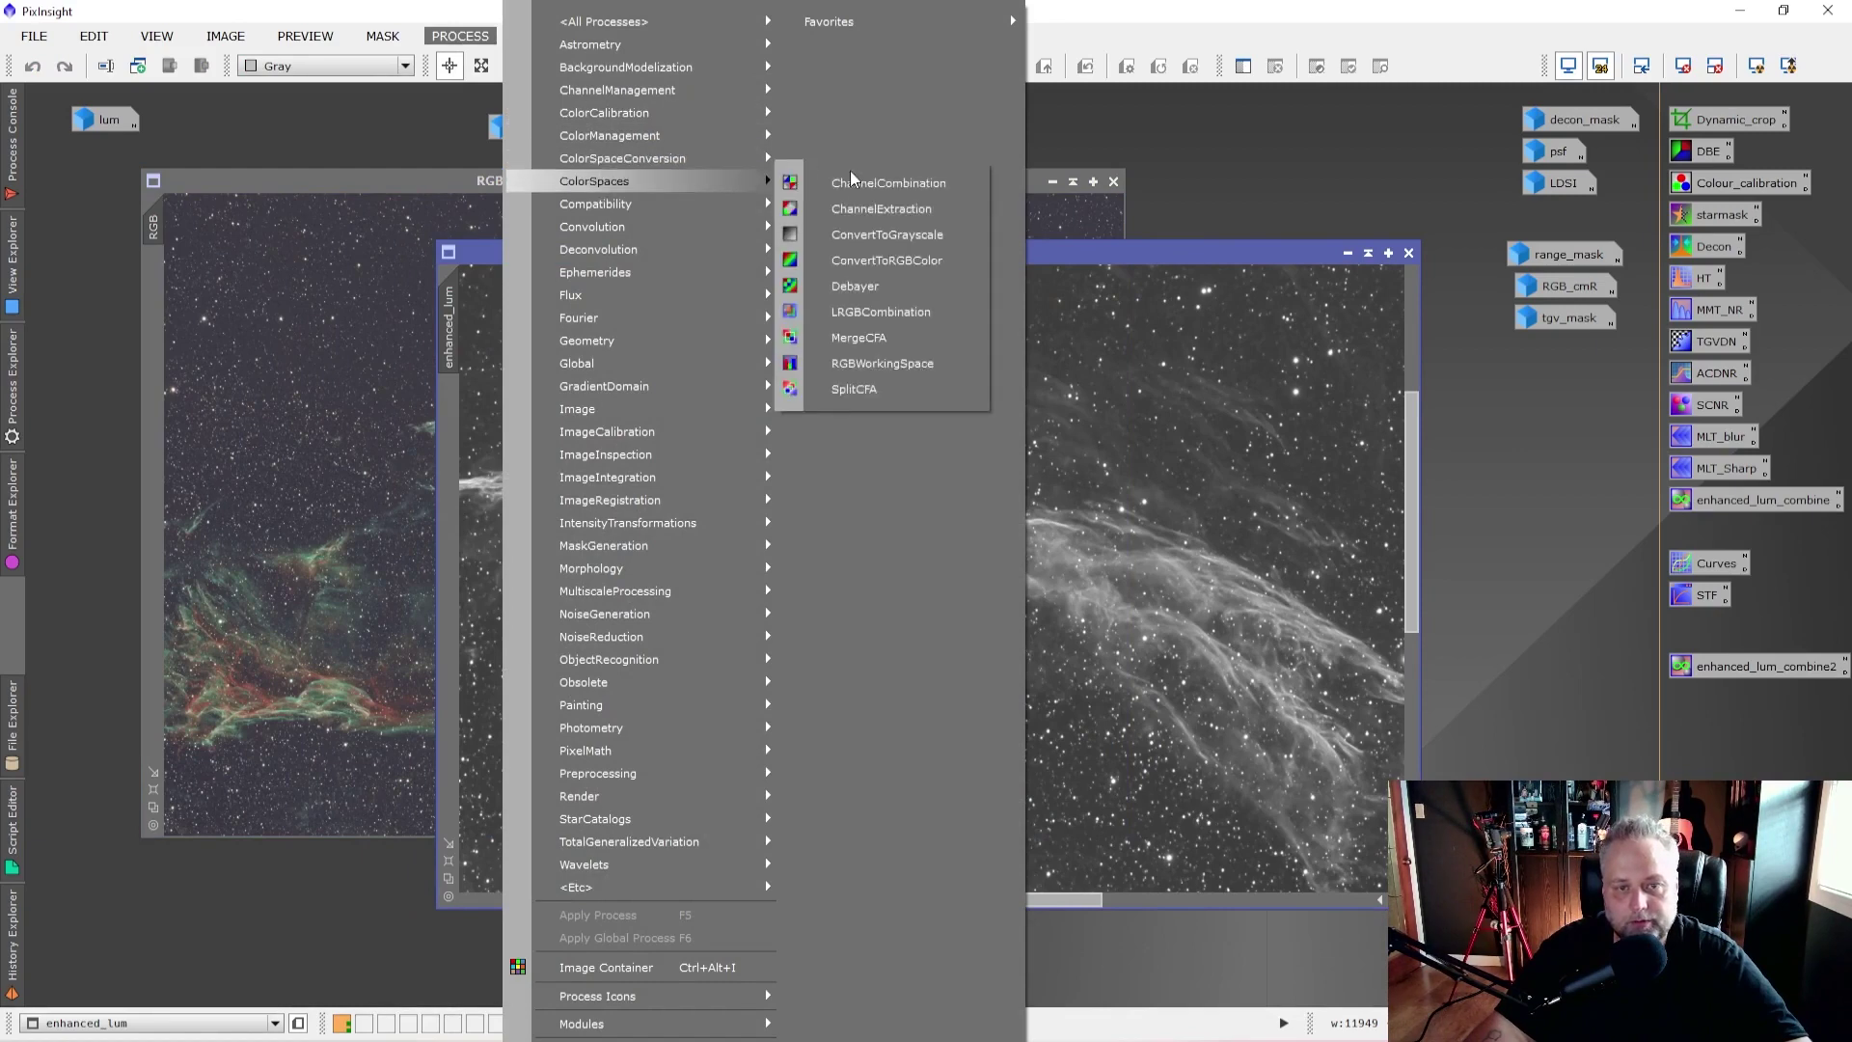
click(912, 310)
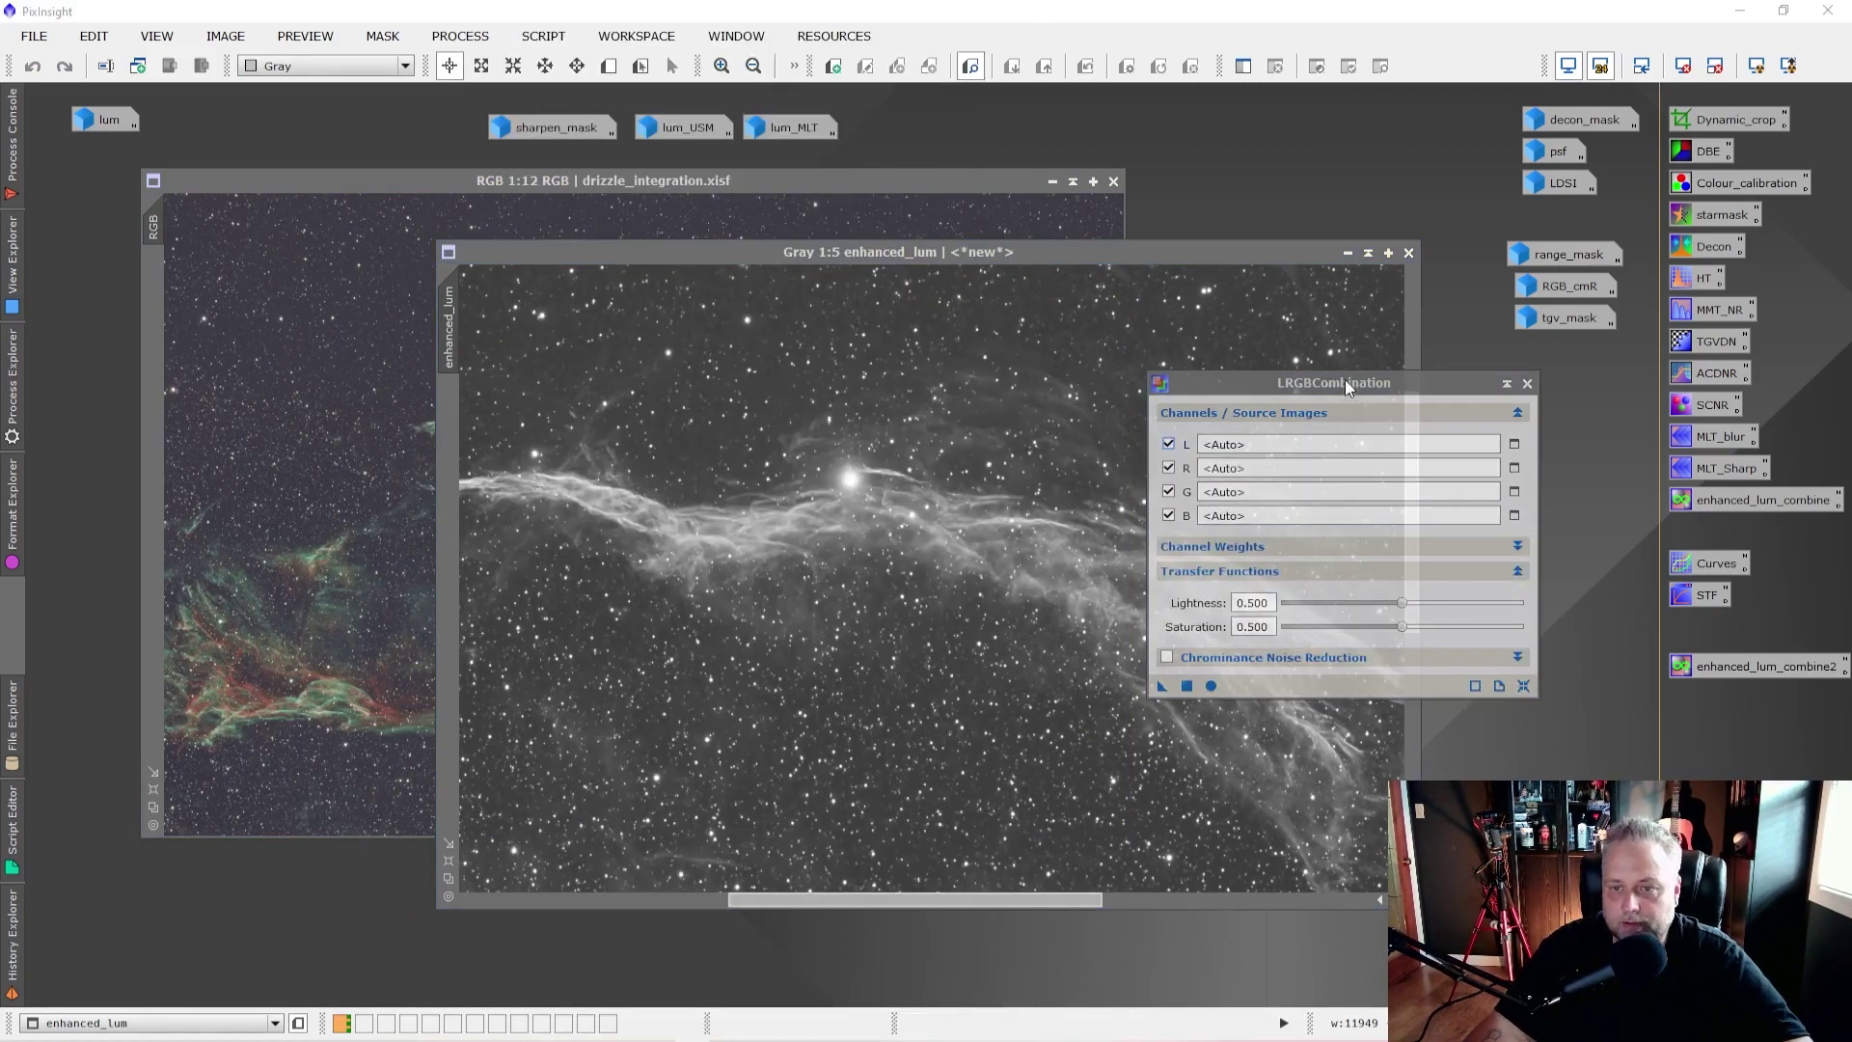
drag(1348, 386, 1343, 380)
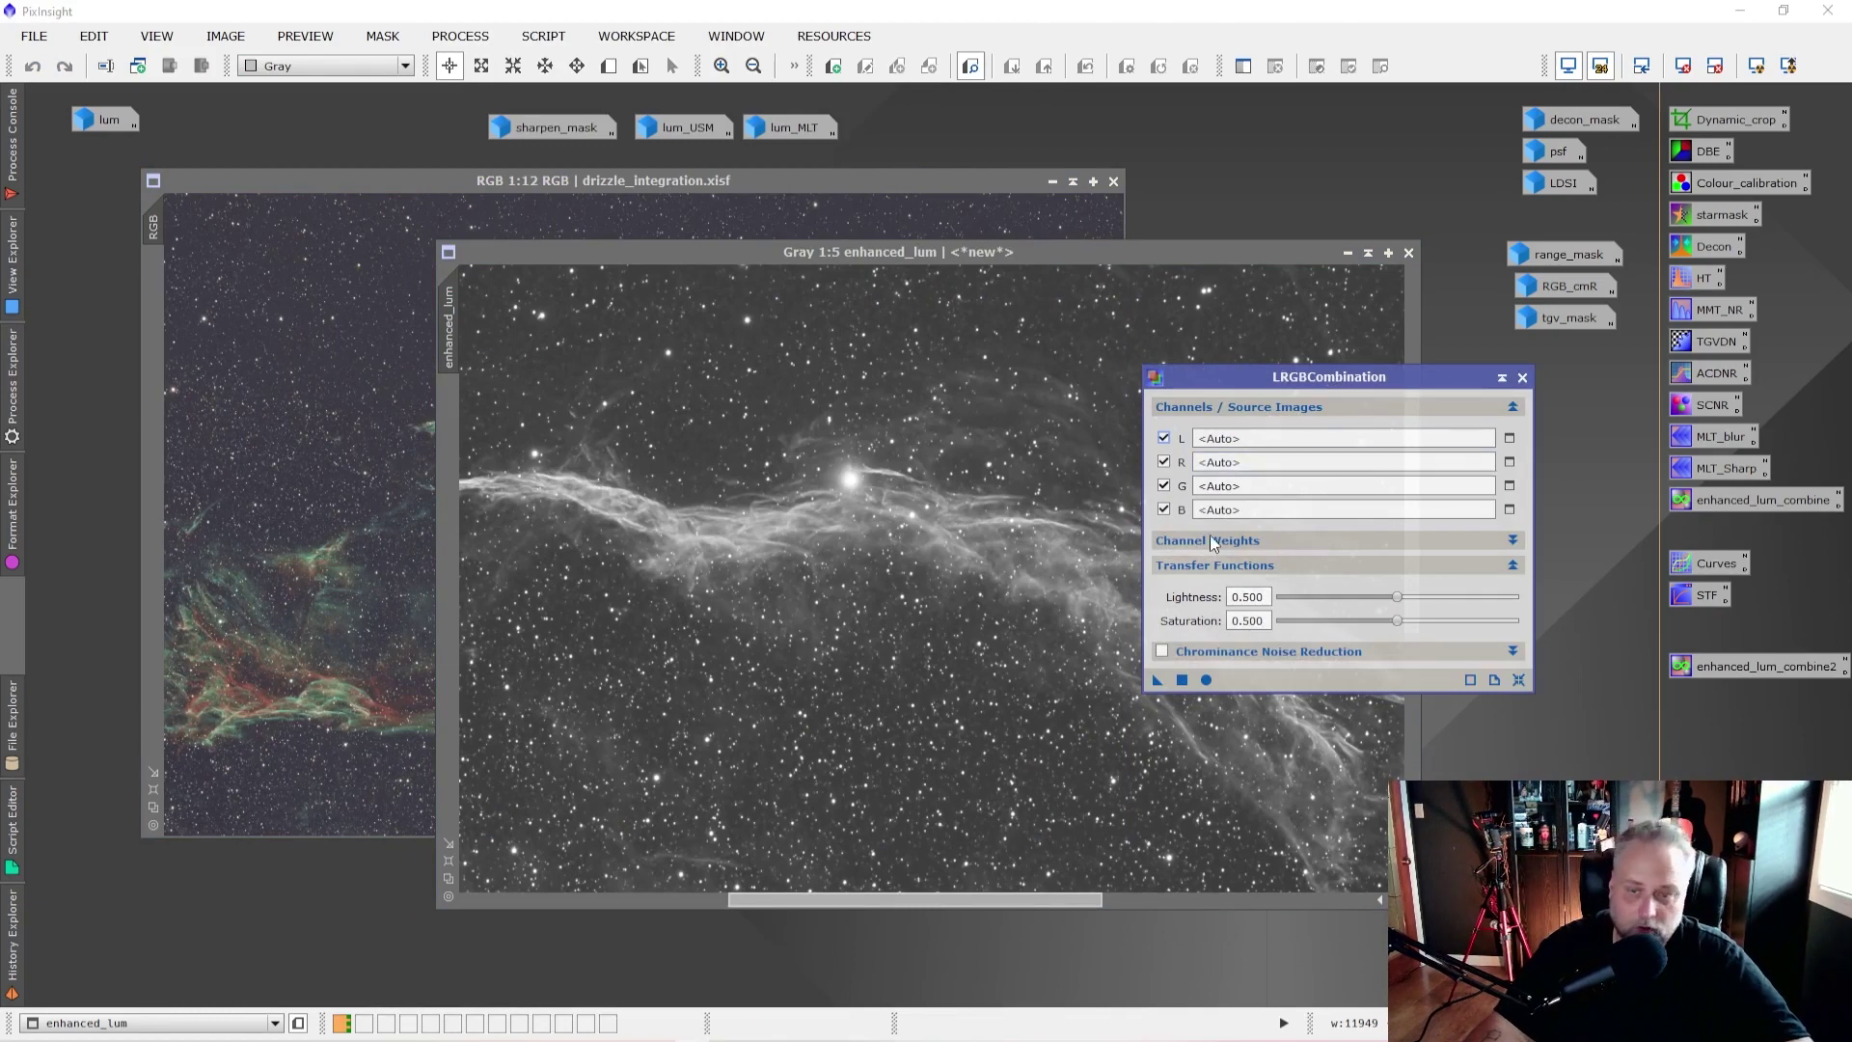
click(1164, 509)
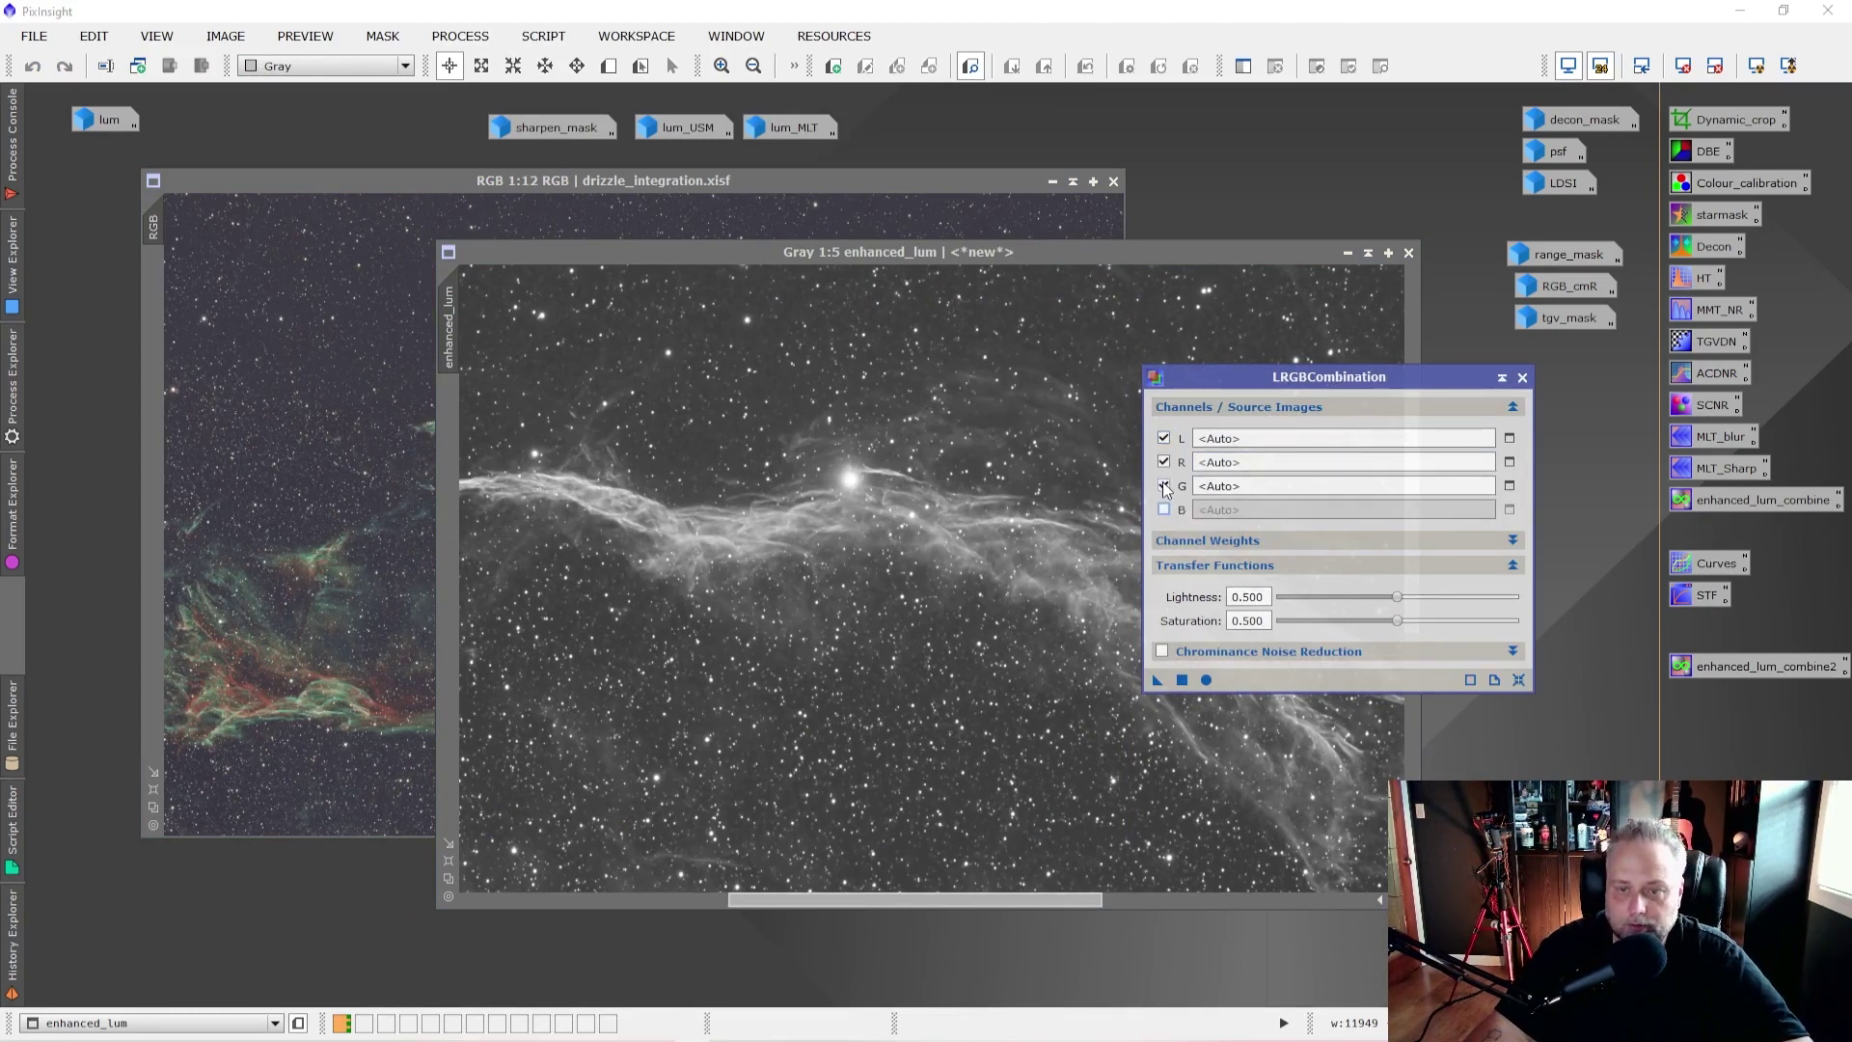
click(1164, 486)
click(1164, 462)
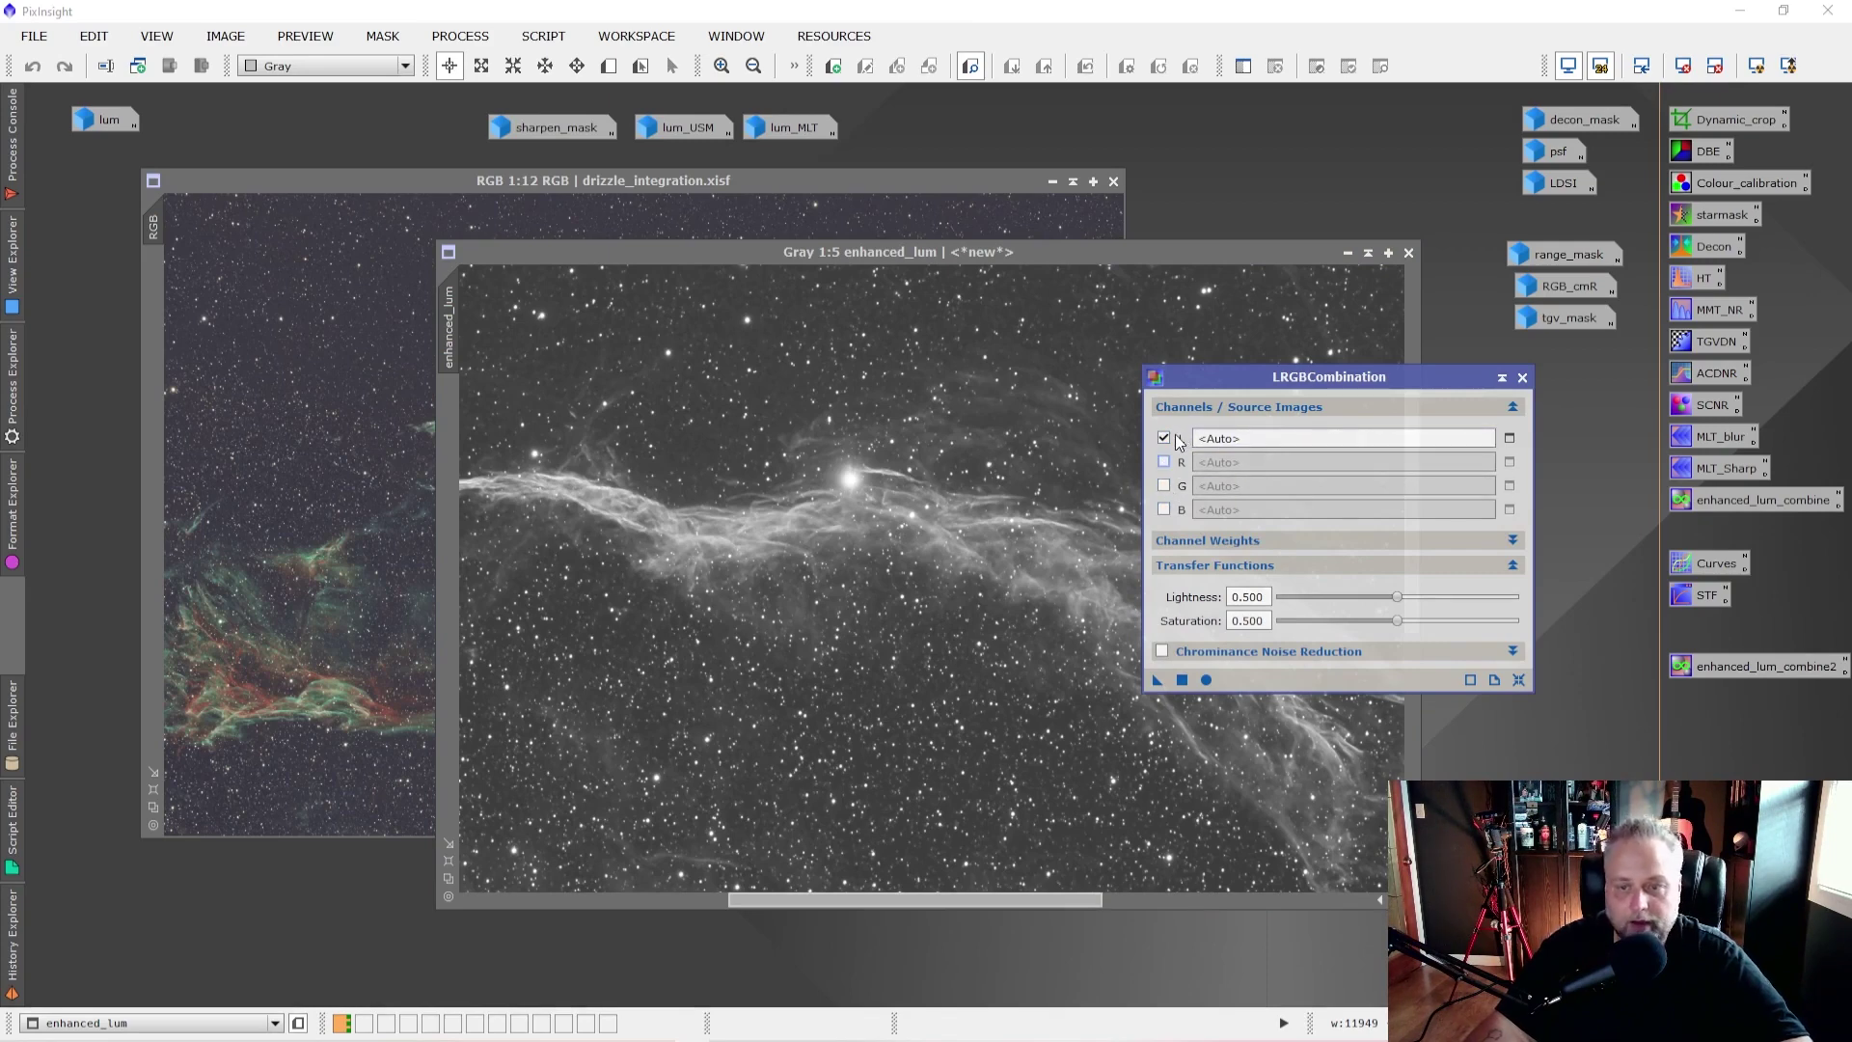
drag(448, 299, 1235, 442)
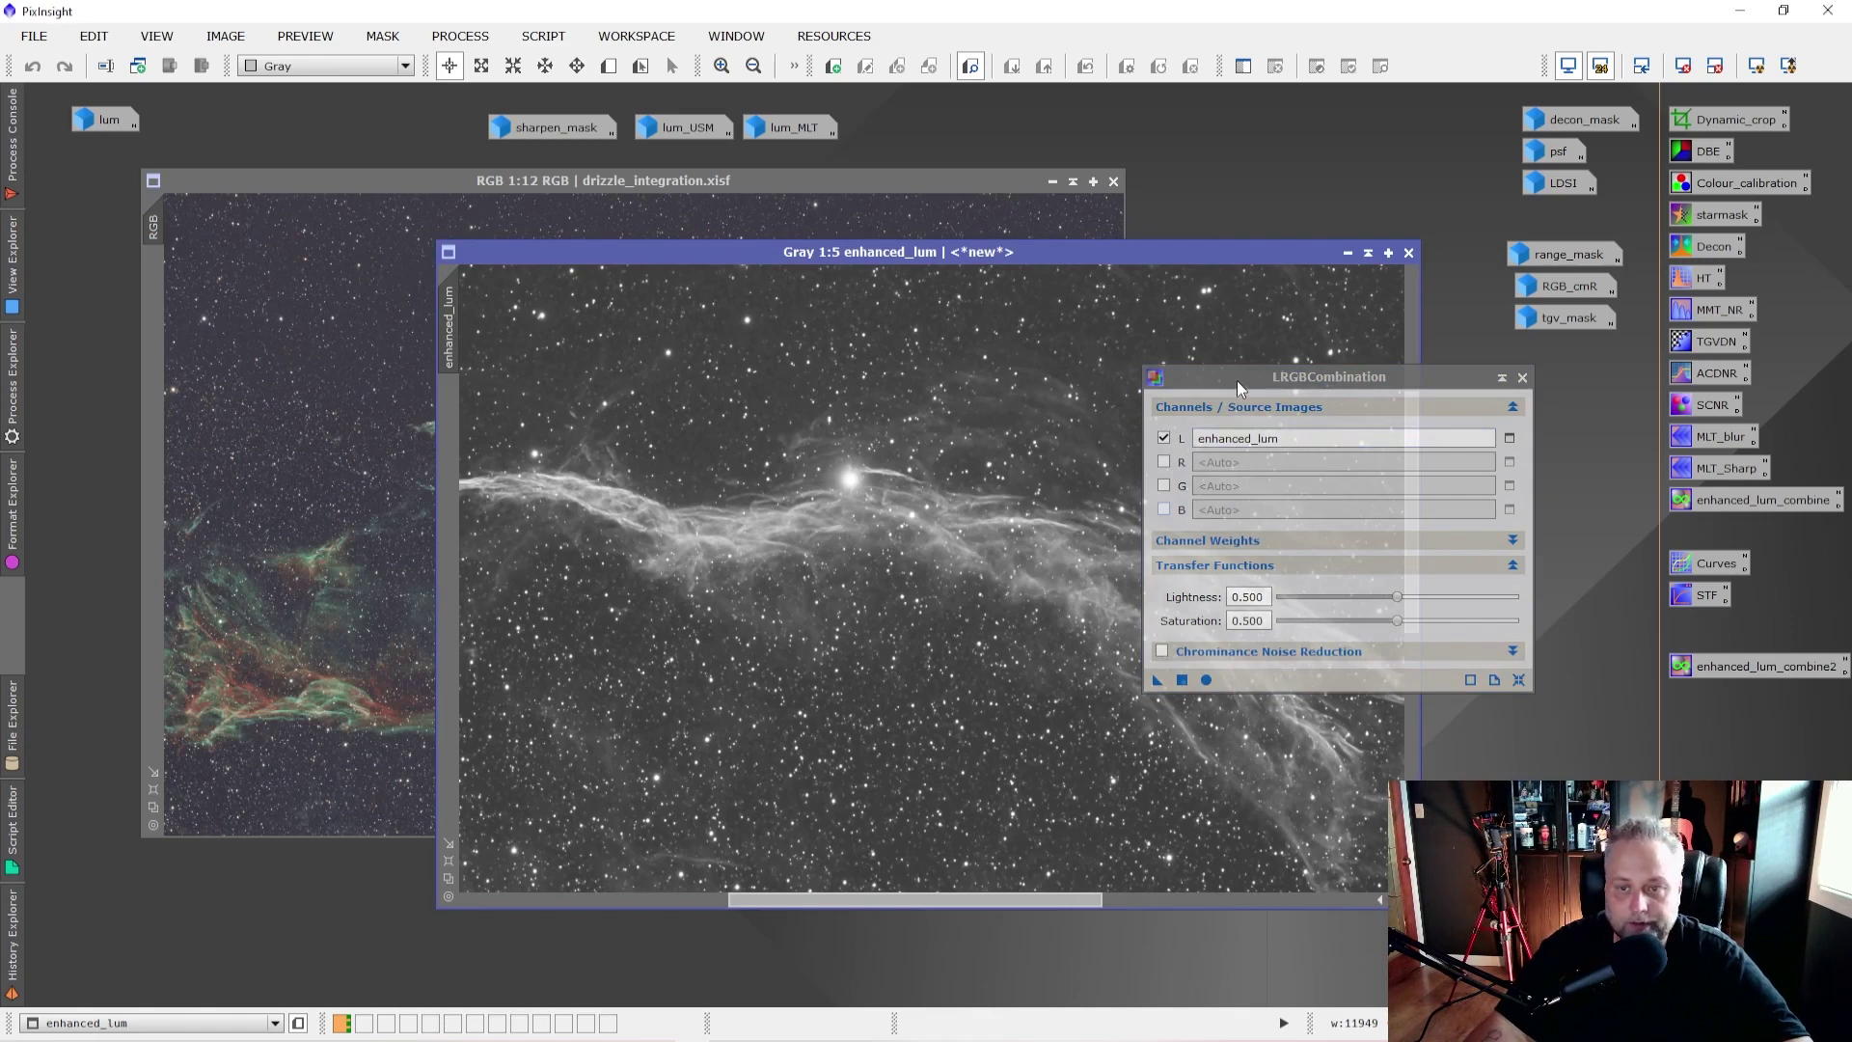
drag(1237, 382, 1250, 389)
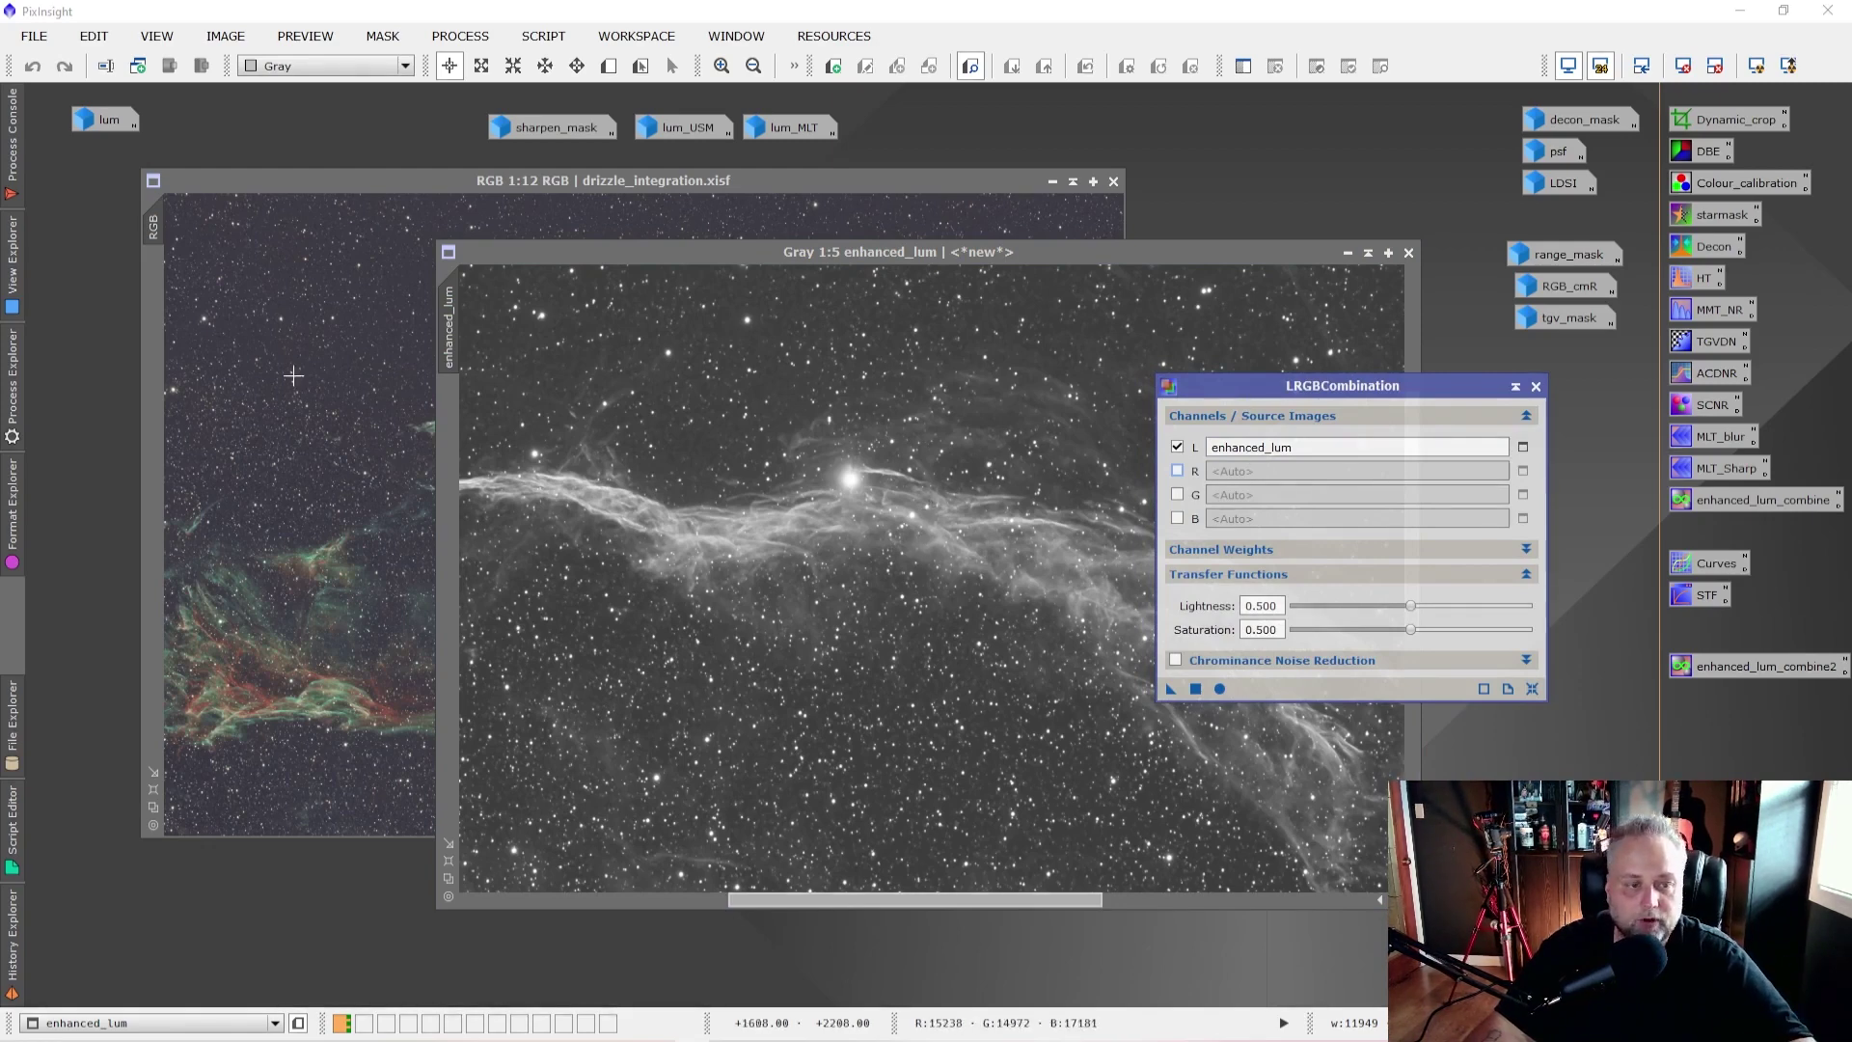
Step: Apply the LRGBCombination instance to the RGB drizzle_integration image, then close the tool
click(298, 287)
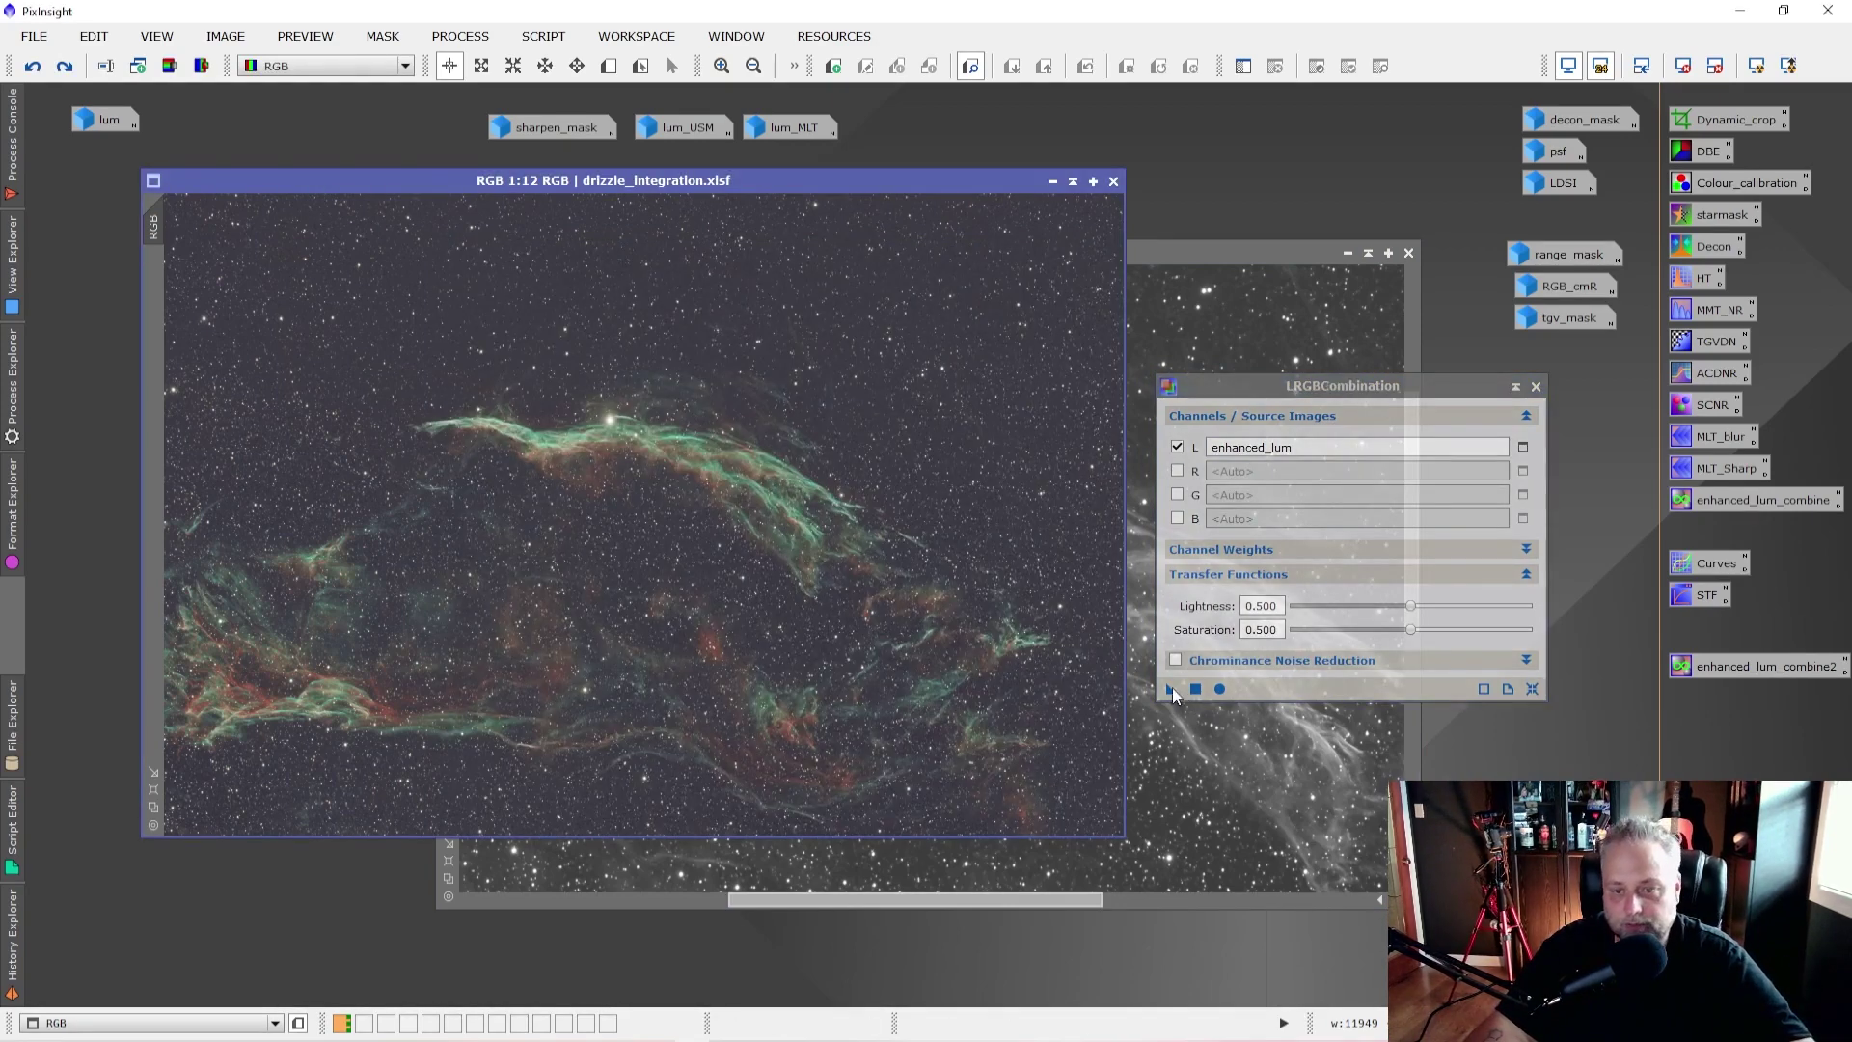
drag(1171, 688, 743, 427)
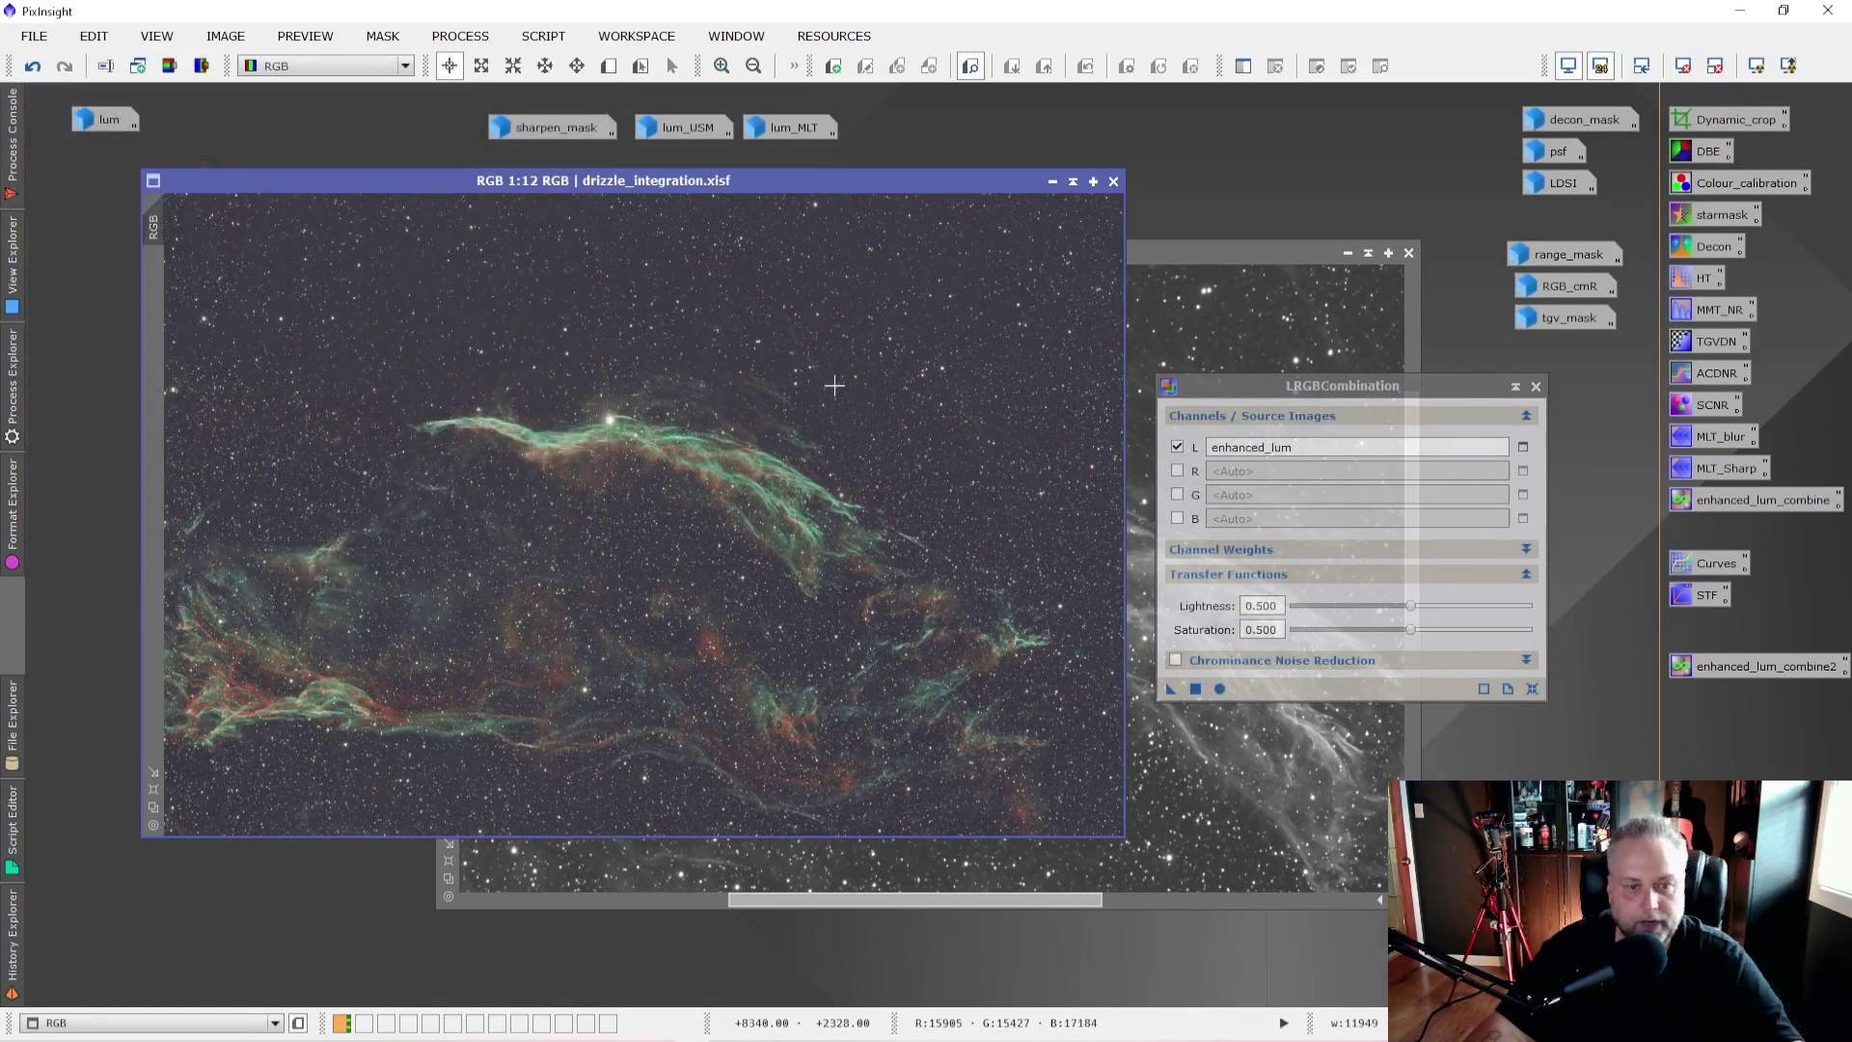
click(1536, 386)
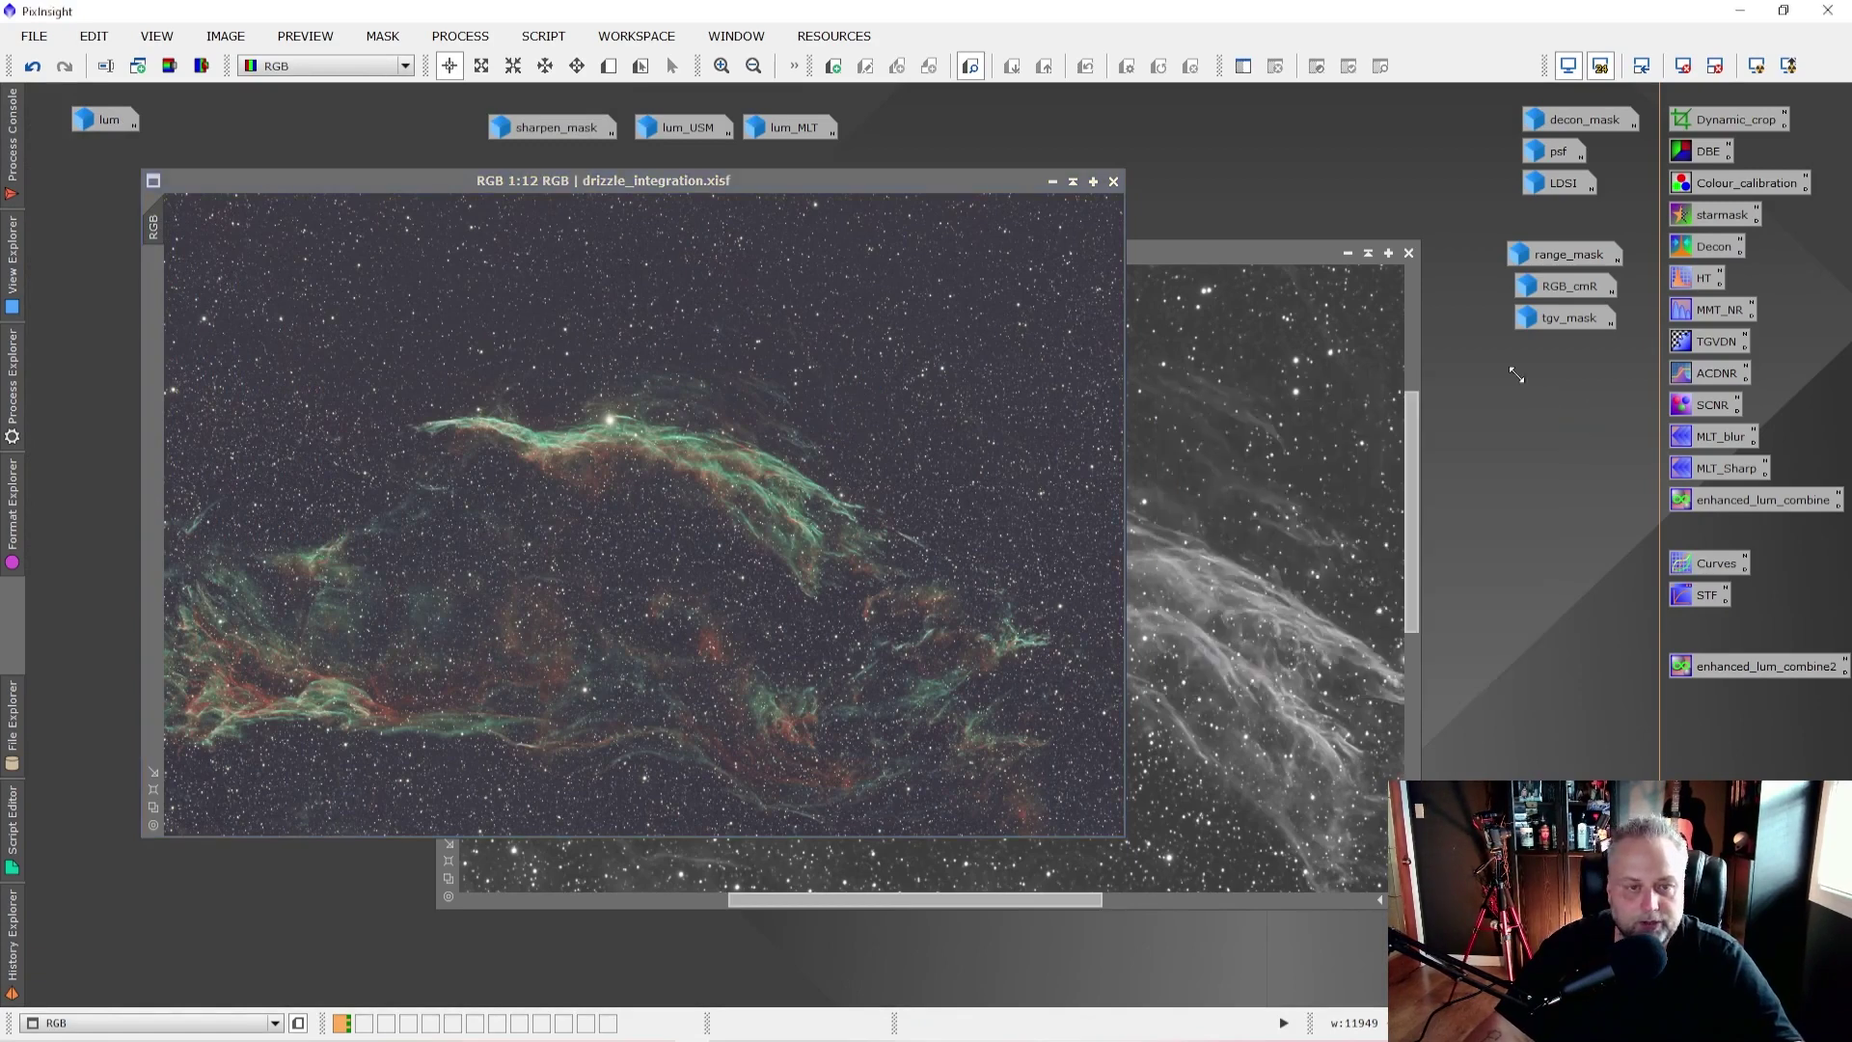
Step: Minimize enhanced_lum to an icon and place it beside lum_MLT in the top row
click(1347, 253)
drag(845, 577, 976, 232)
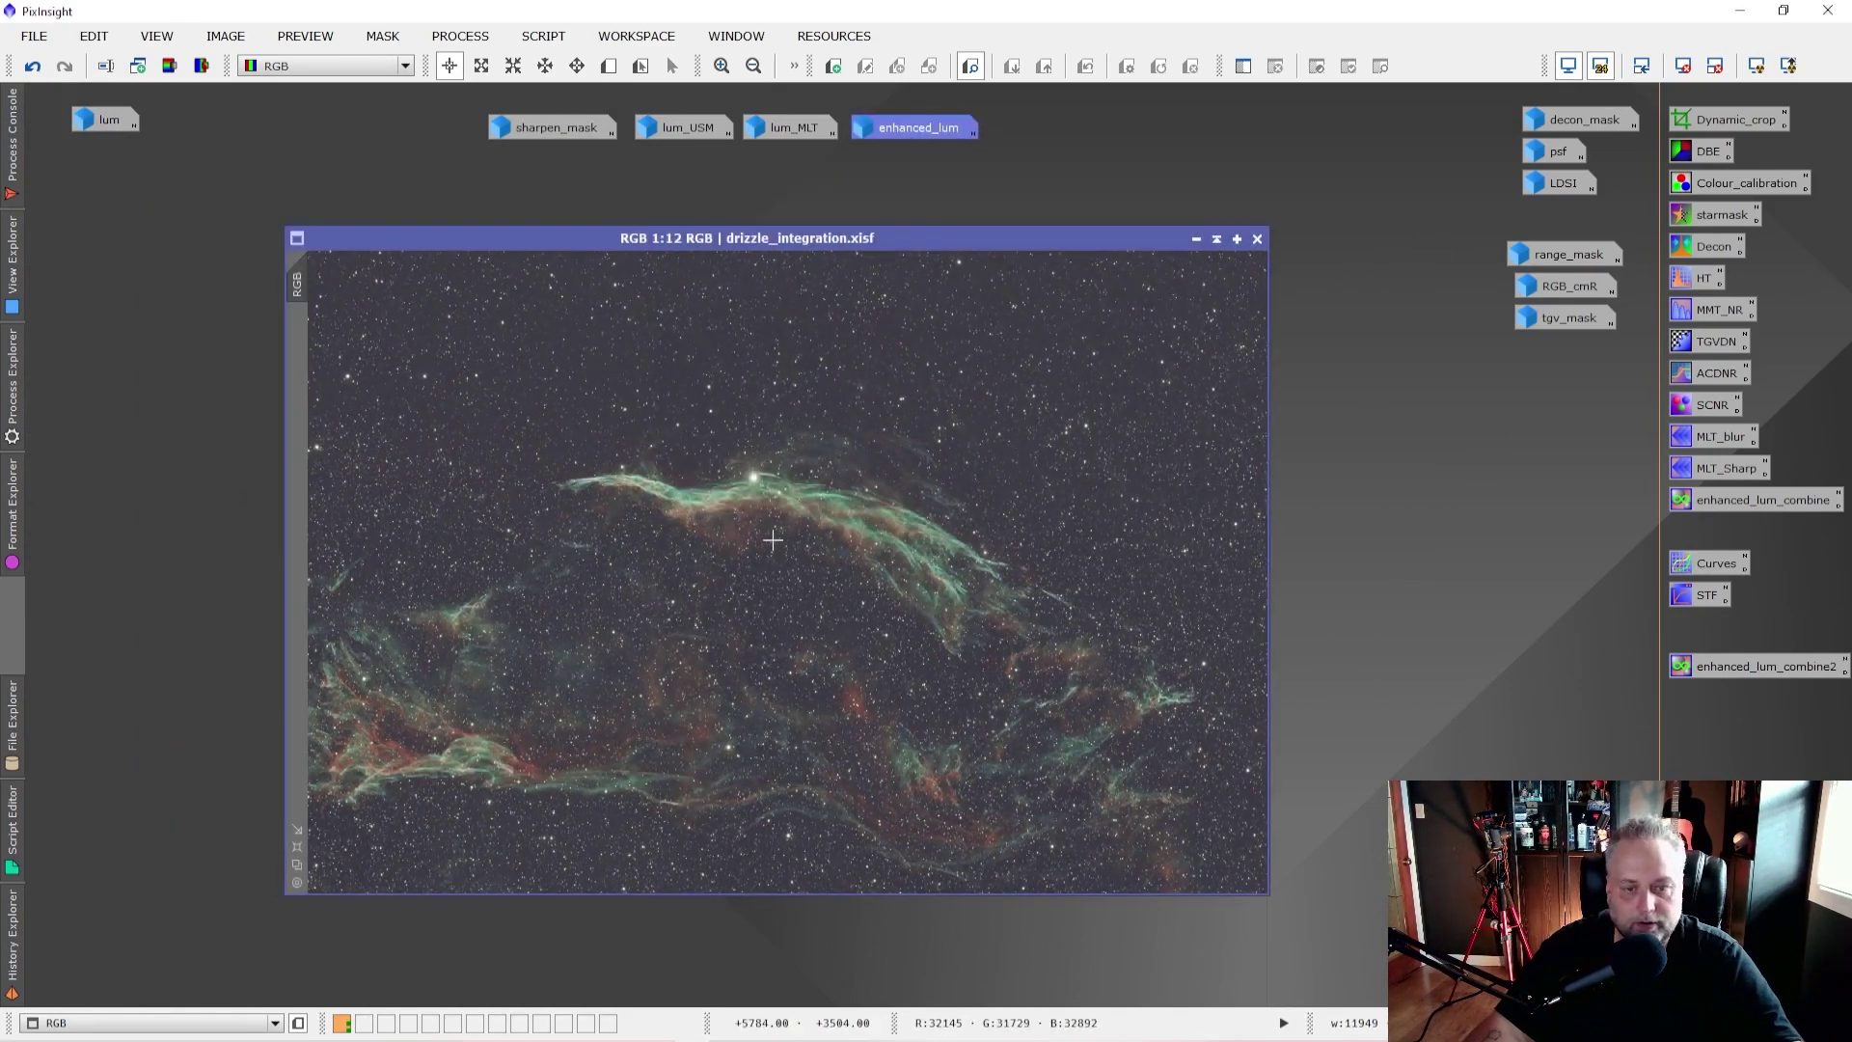
scroll(772, 539, up, 7)
drag(1258, 564, 1265, 512)
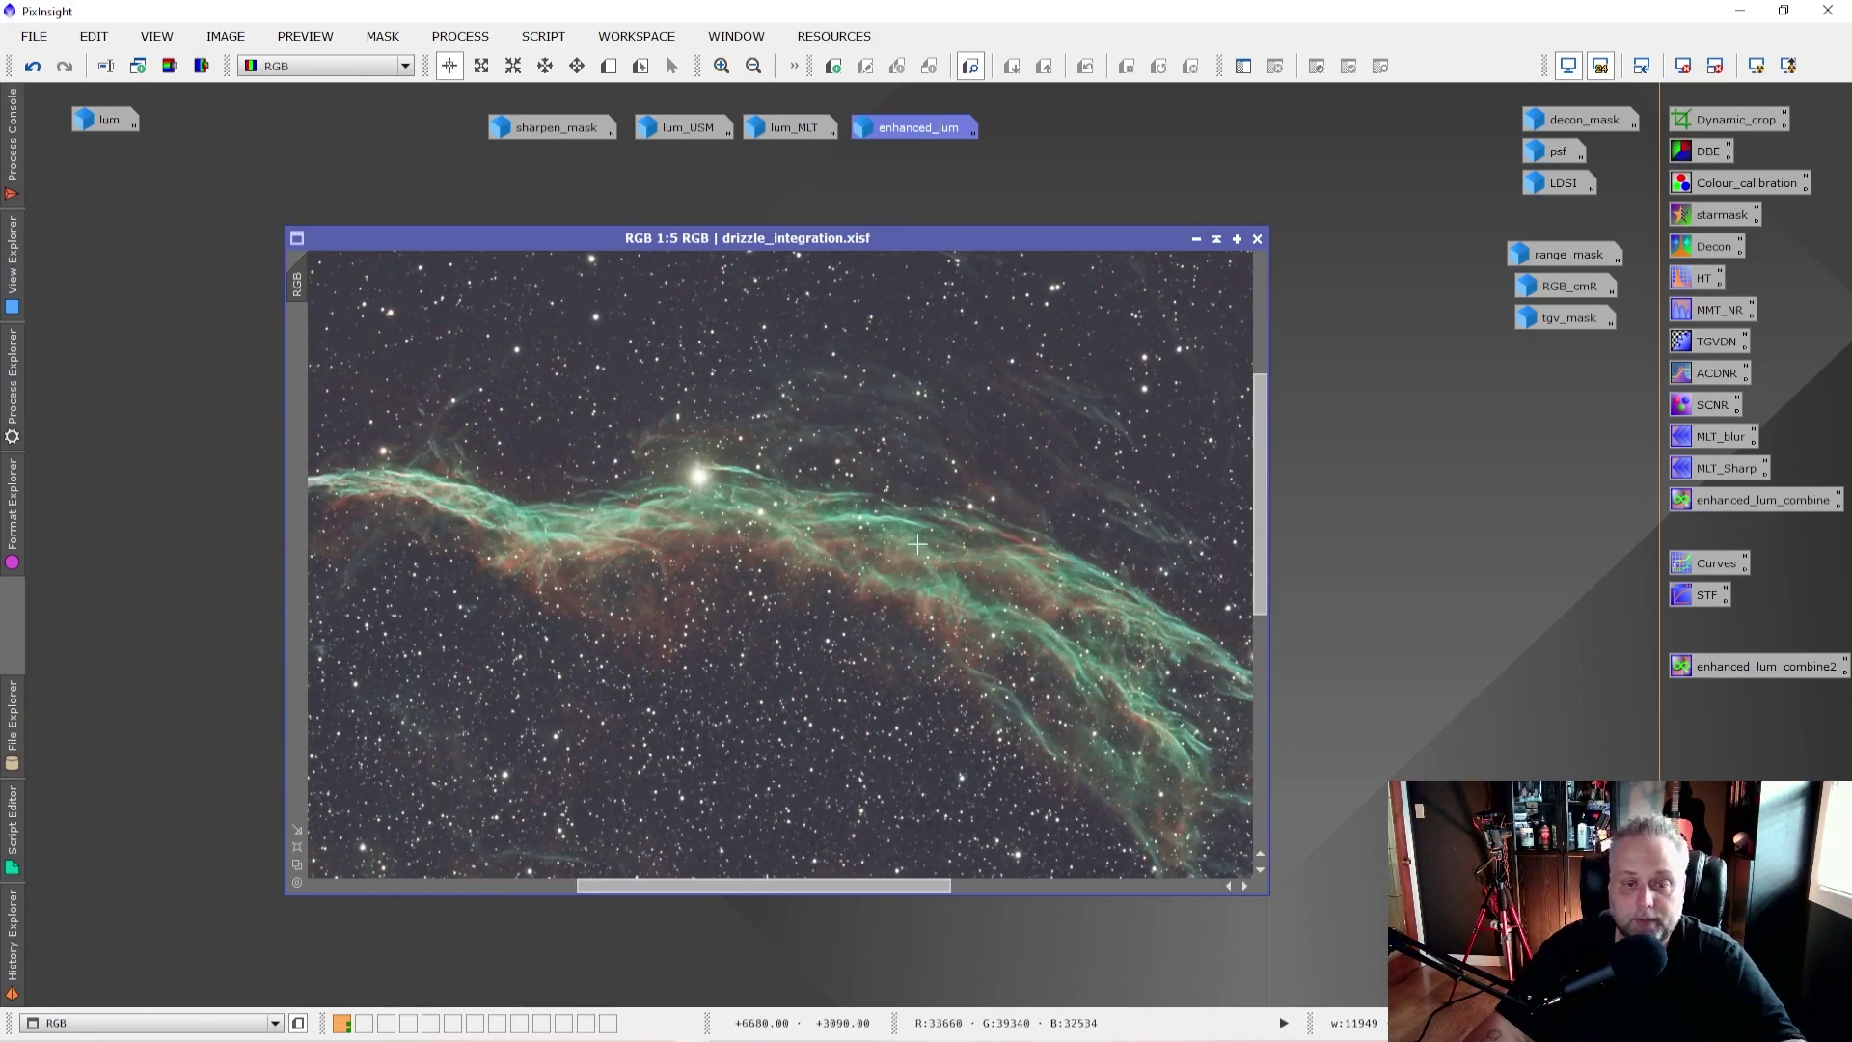
scroll(916, 546, down, 1)
scroll(916, 546, up, 3)
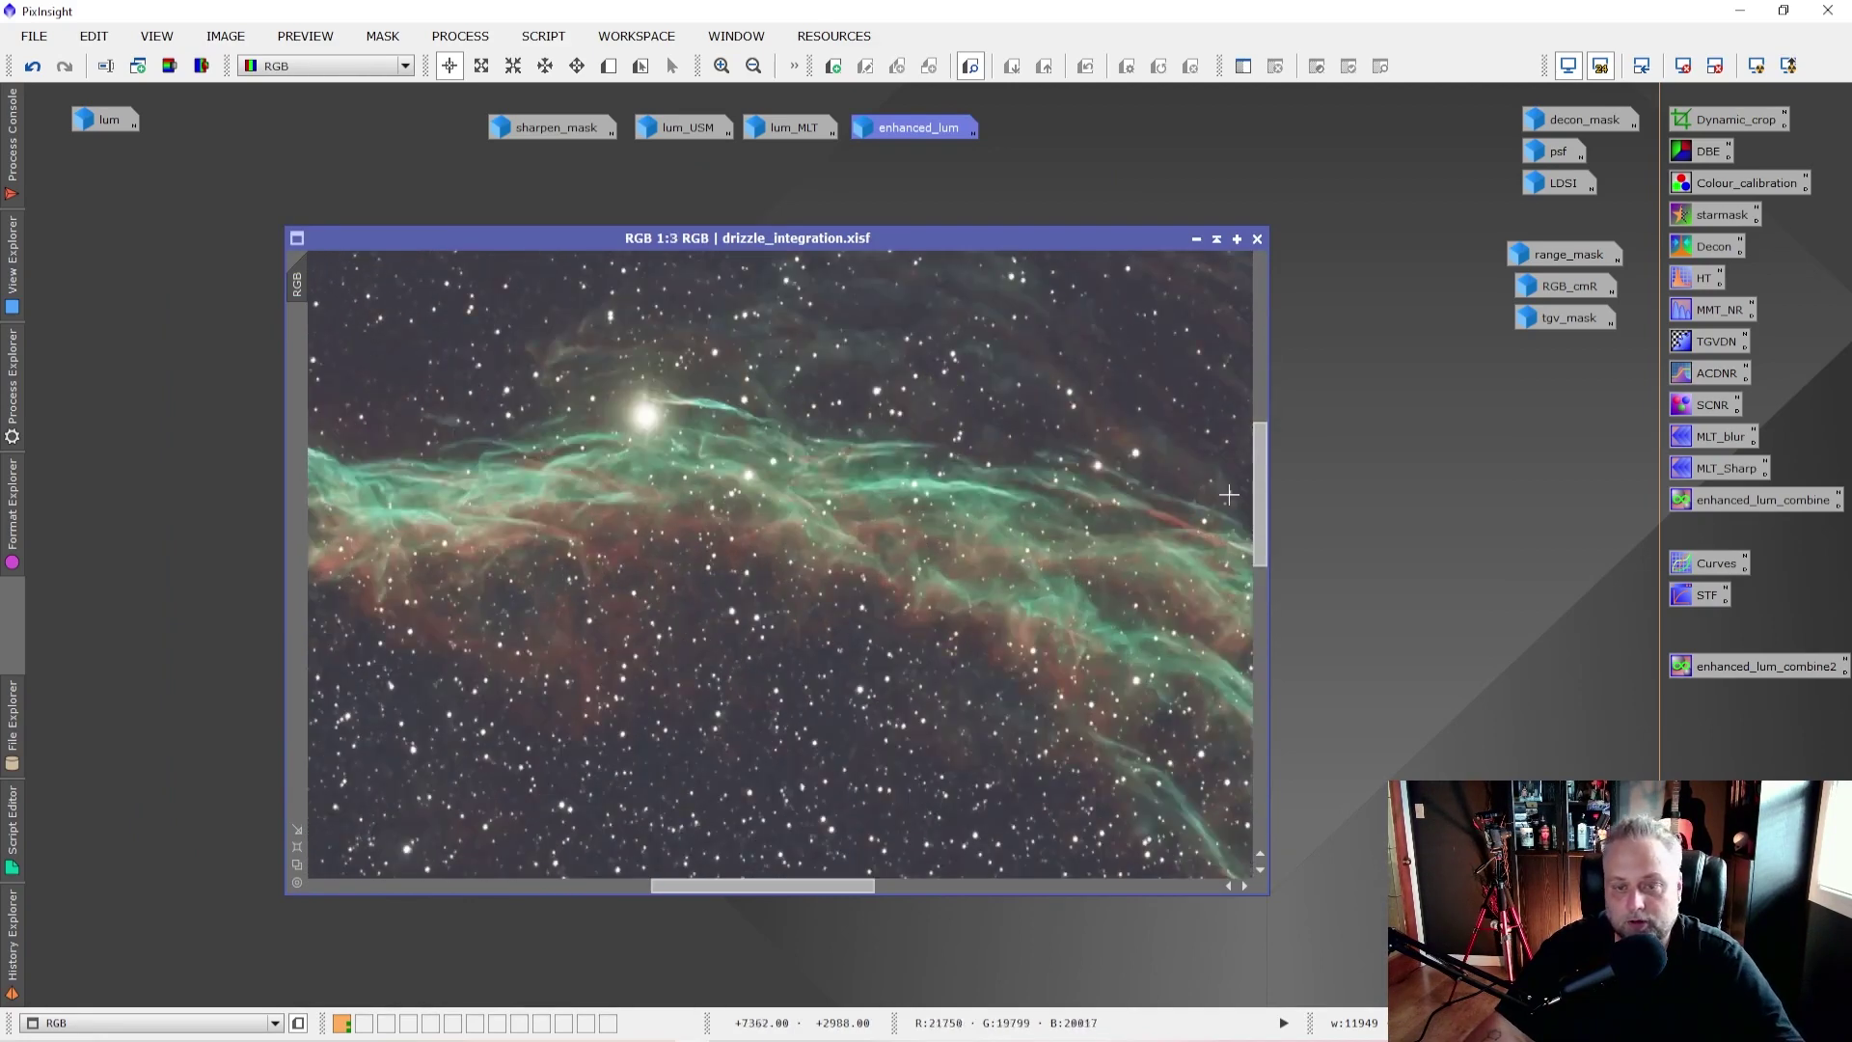
drag(1260, 465, 1258, 458)
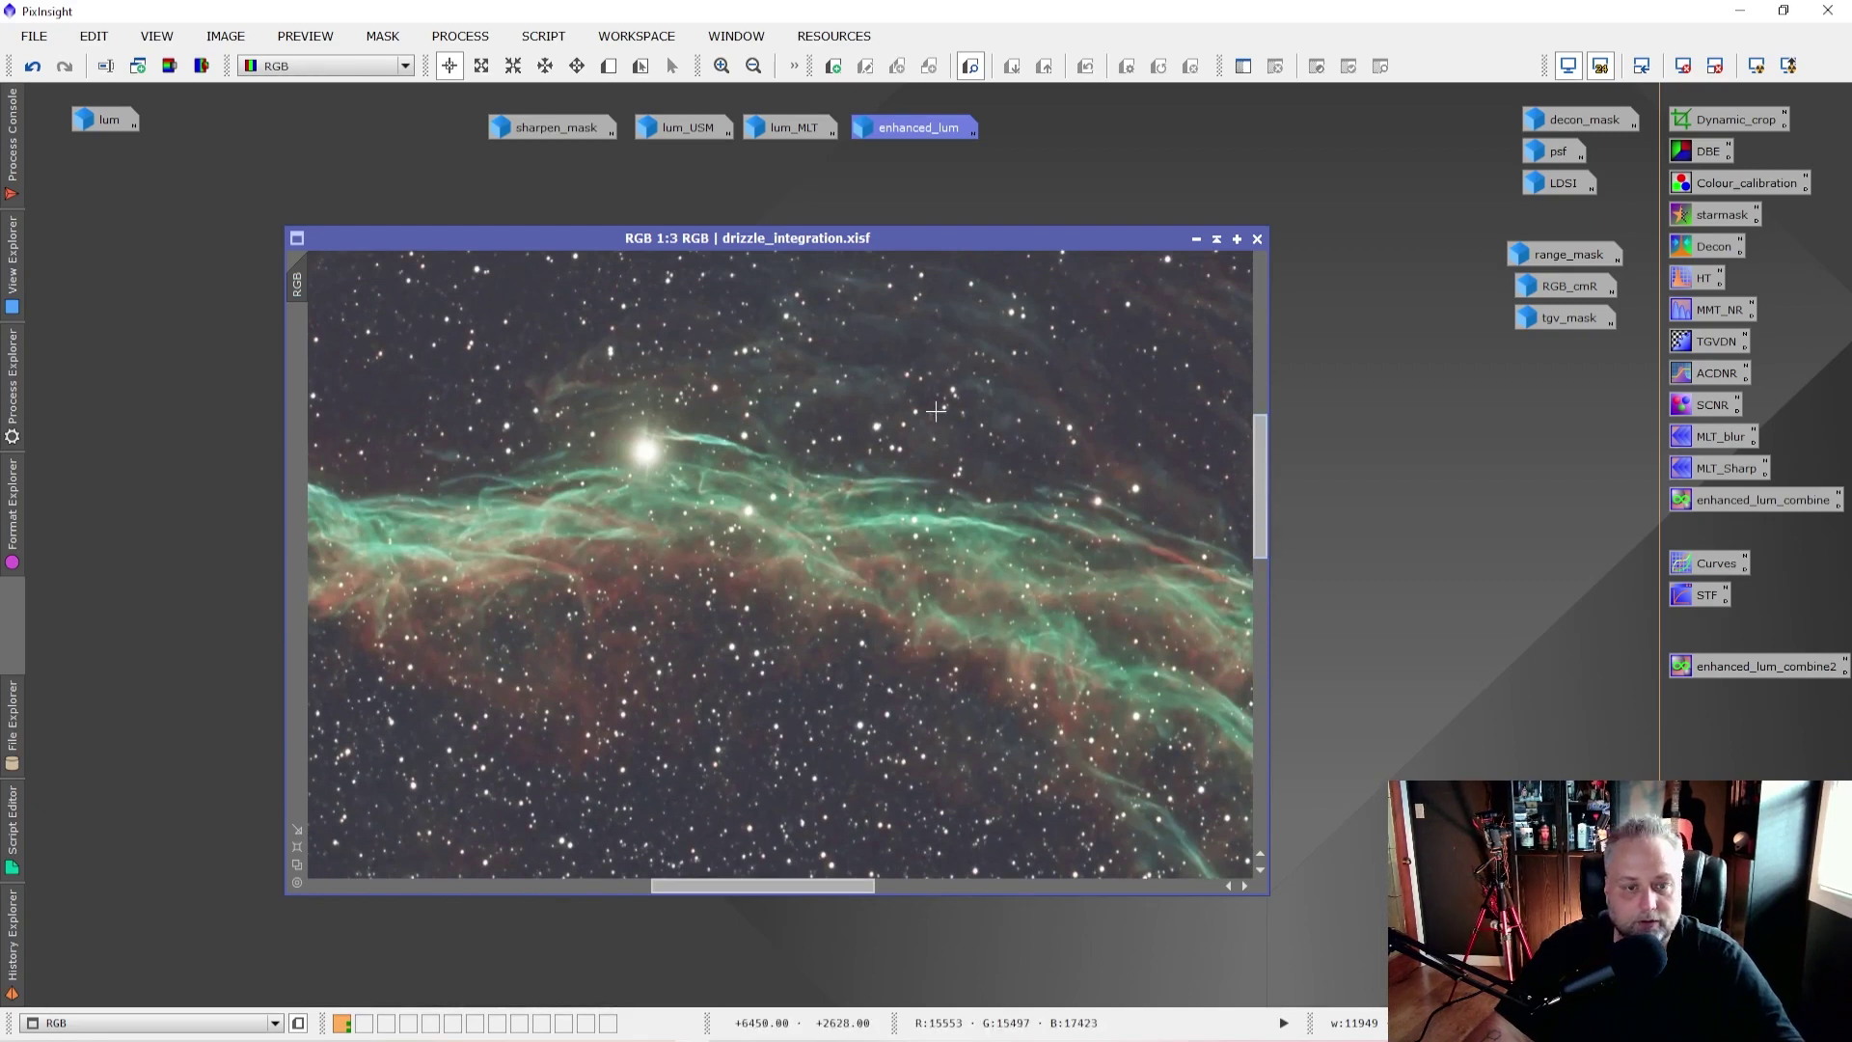